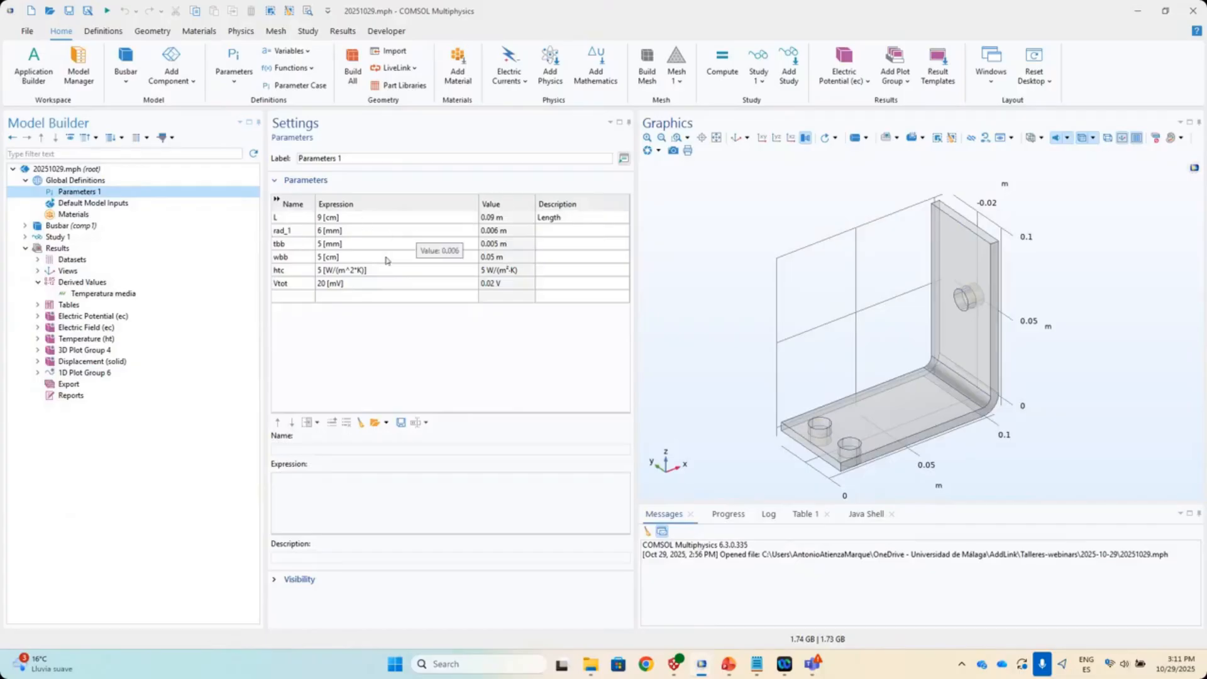
- Inspect the htc and Vtot parameters and list the Geometry 1 sequence steps
click(286, 272)
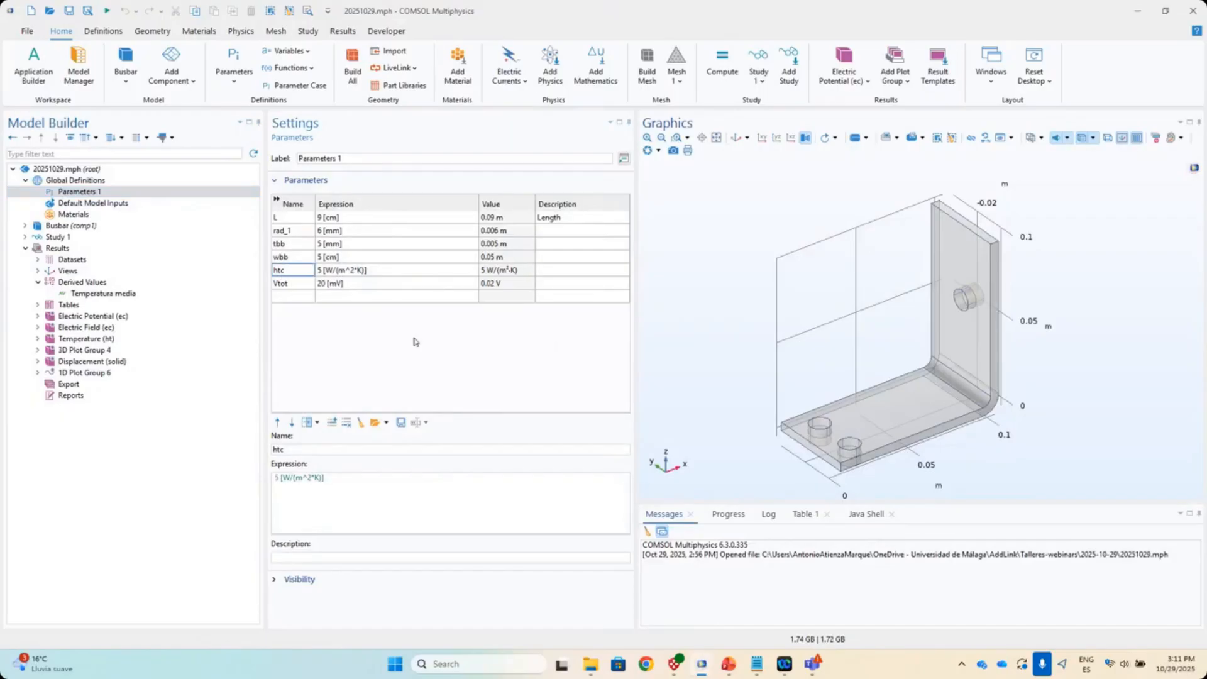
click(298, 287)
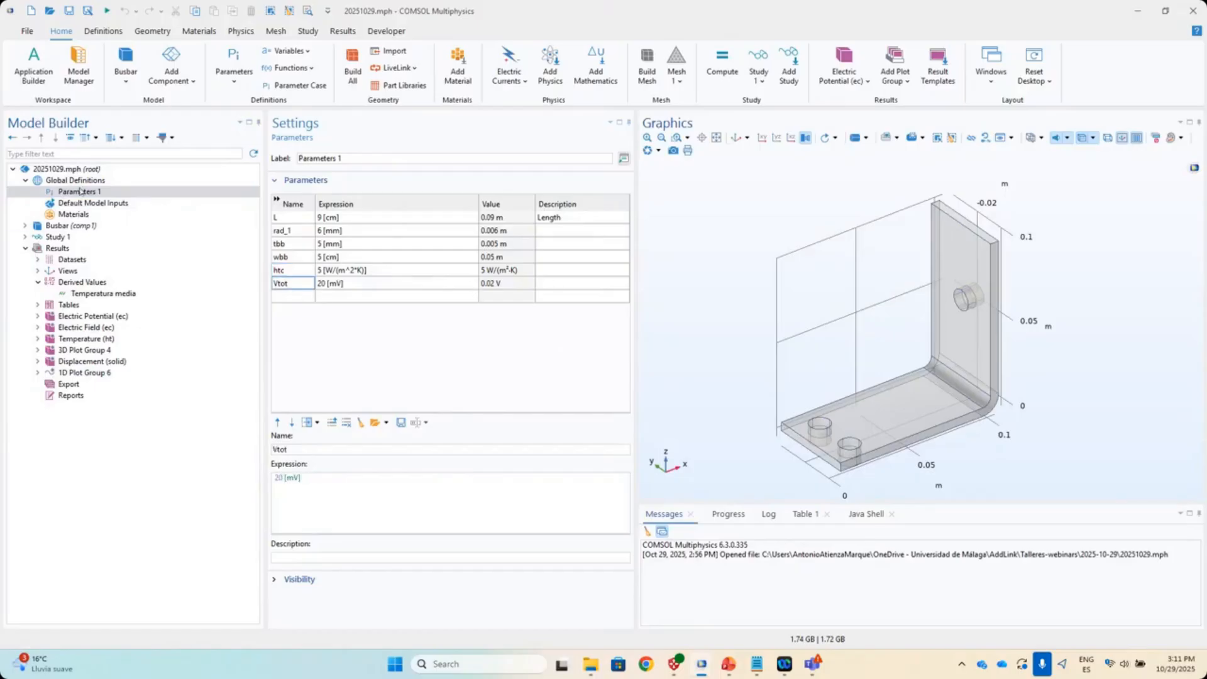
click(26, 225)
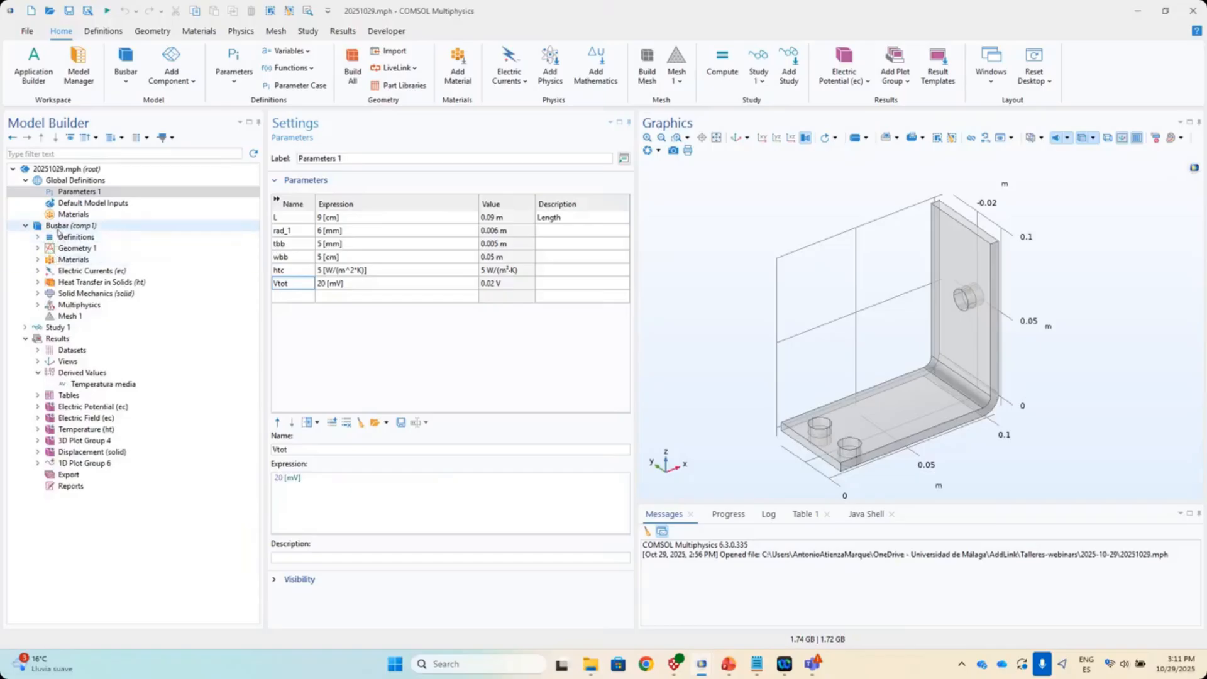
click(66, 248)
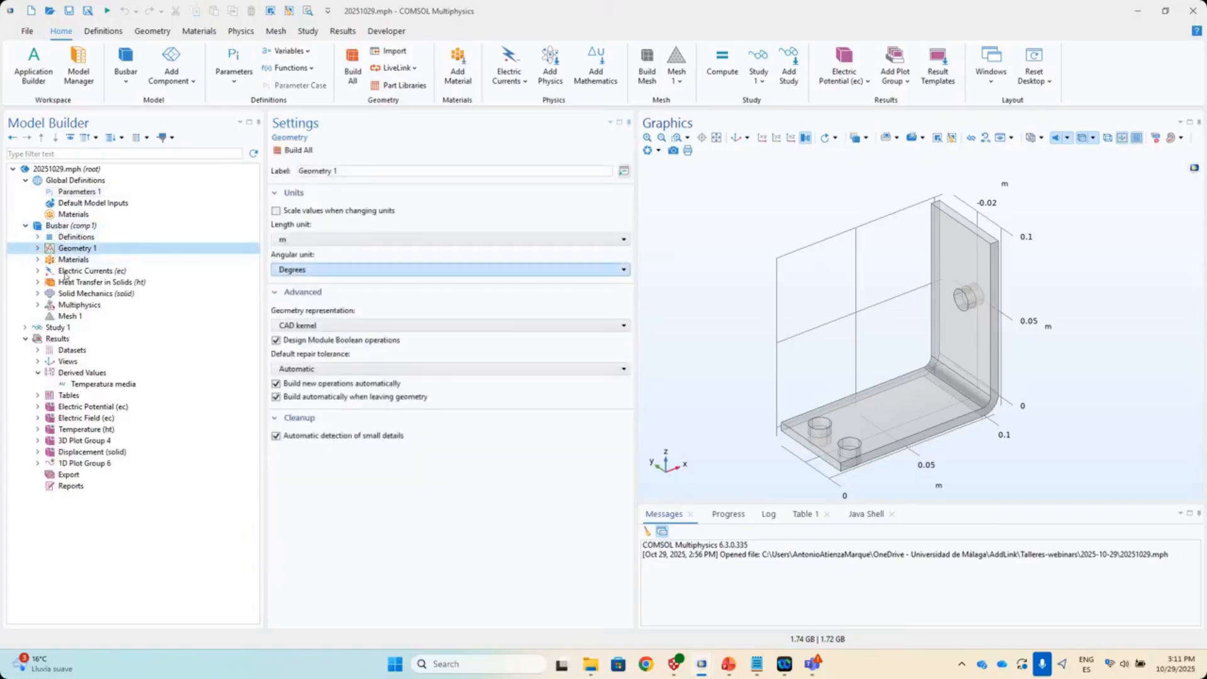
click(38, 248)
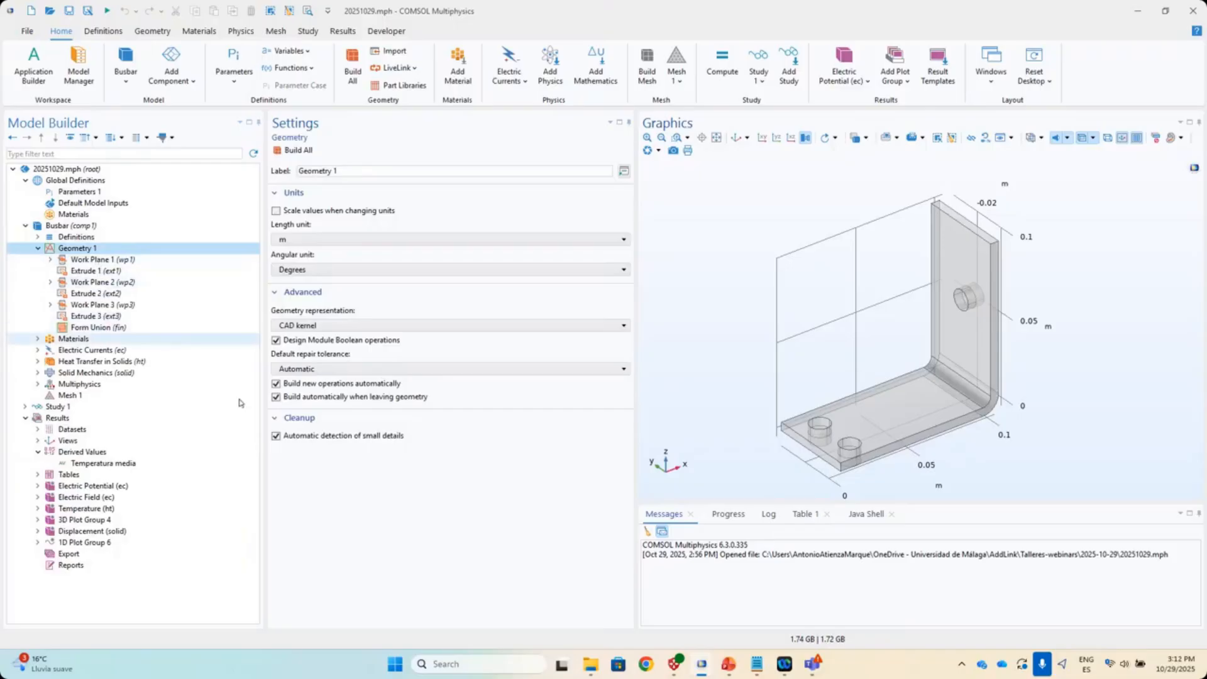
- Rotate the busbar, restore the default view, and show the Materials overview
mouse_move(881, 406)
mouse_down()
mouse_move(918, 412)
mouse_move(896, 415)
mouse_move(871, 395)
mouse_up()
click(733, 139)
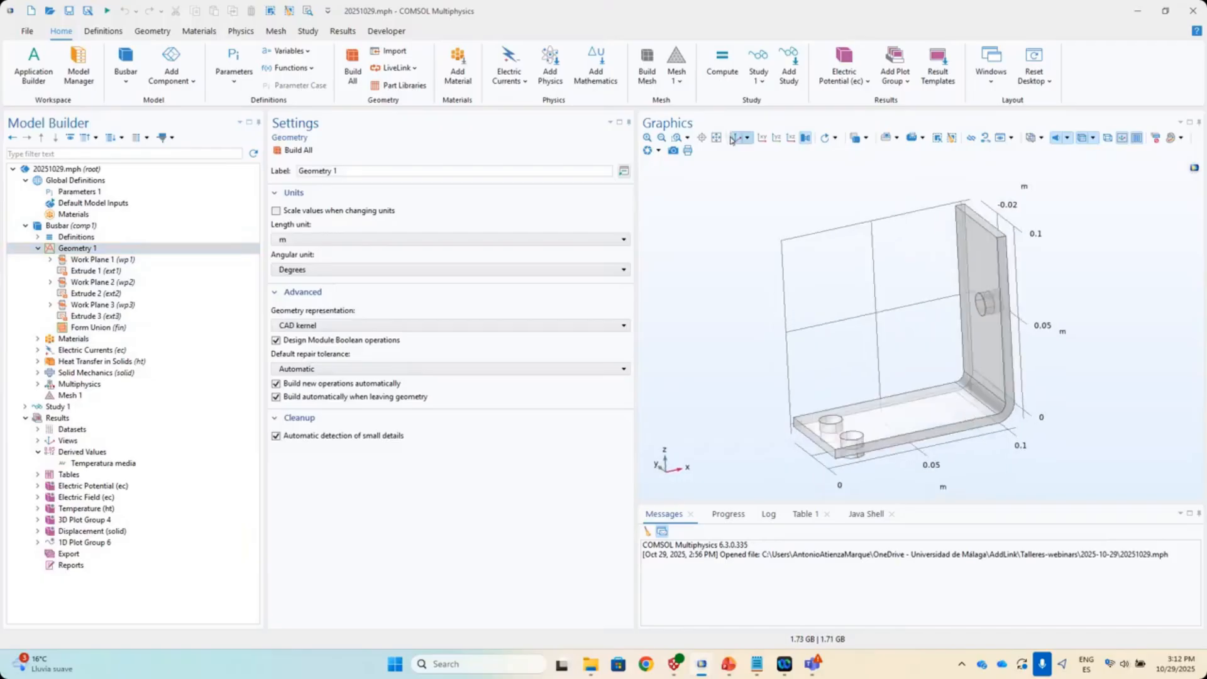
click(54, 343)
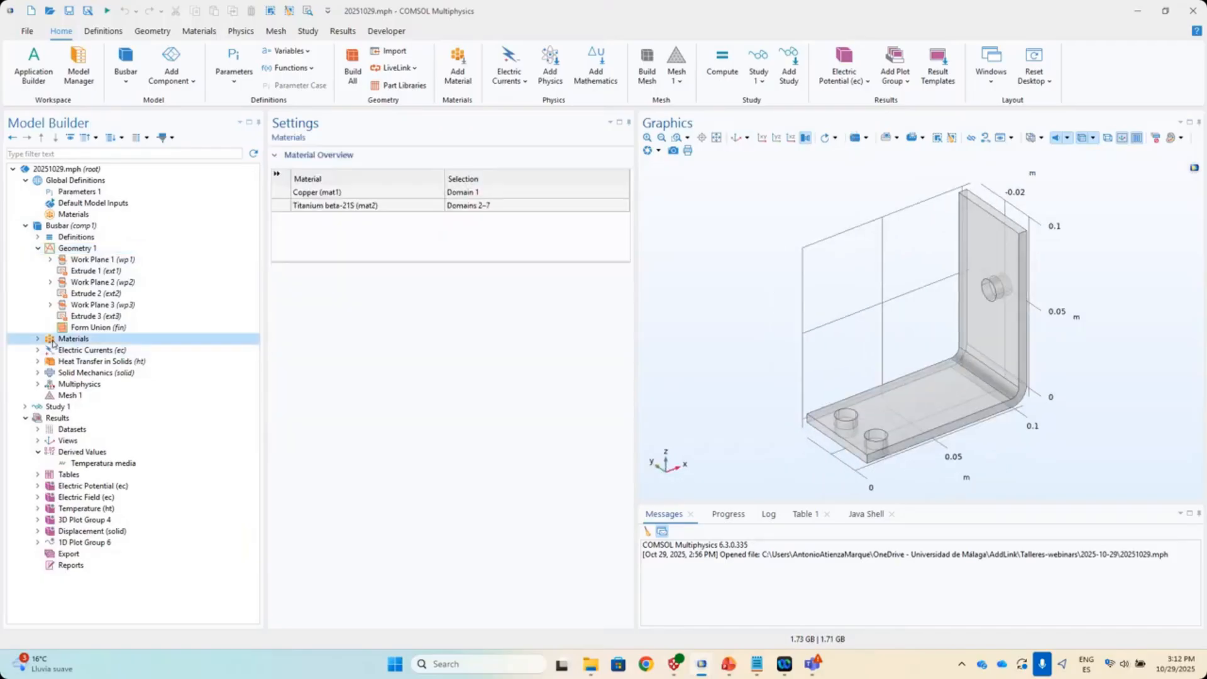
- Review the Copper and Titanium beta-21S material settings
click(38, 339)
click(78, 350)
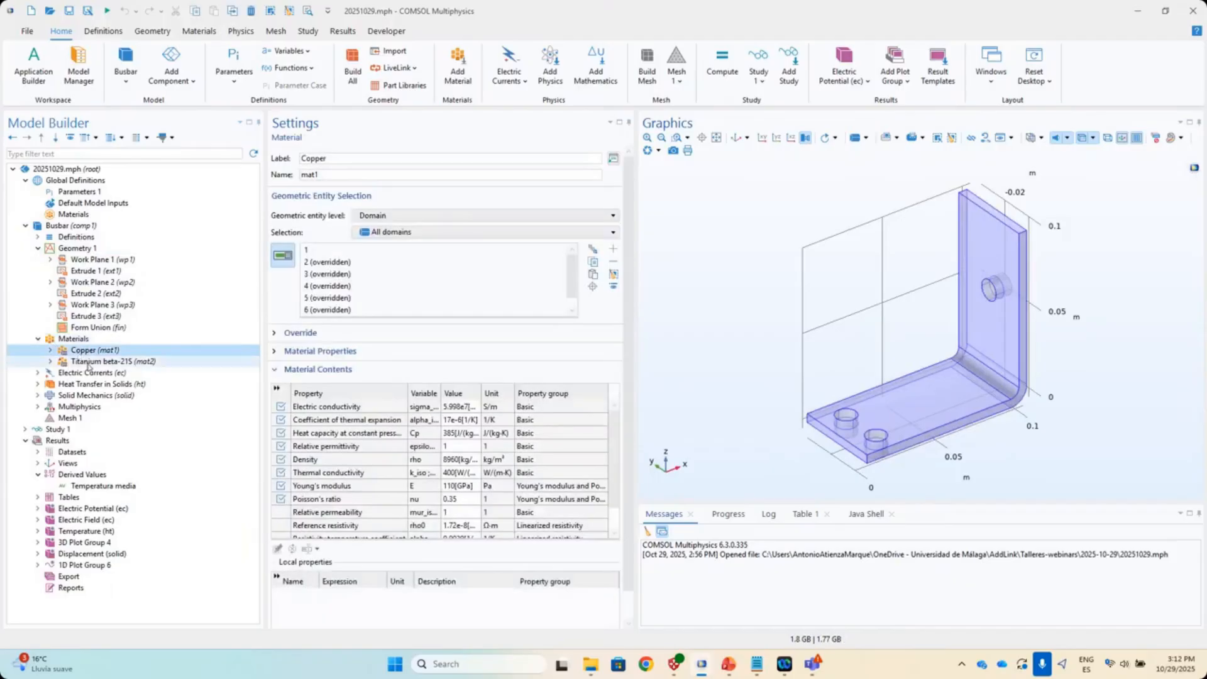
click(88, 362)
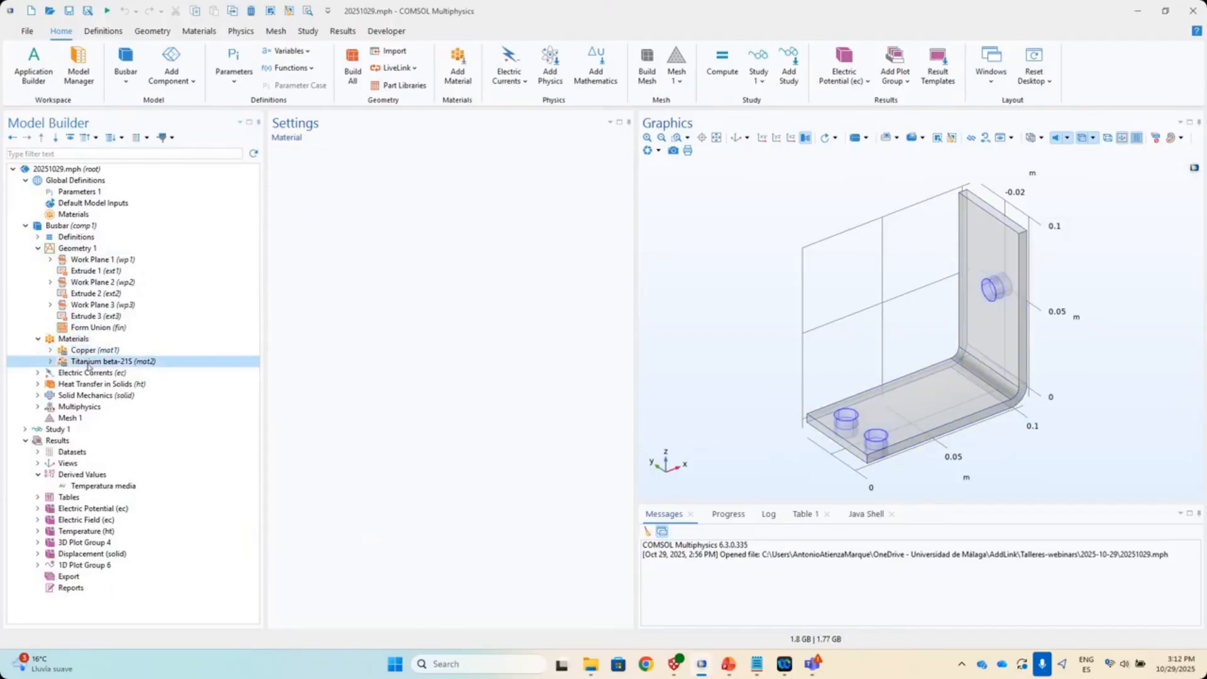
- Inspect Electric Potential 1 (Vtot), Ground 1, and Heat Transfer's electromagnetic-loss Heat Source 1
click(92, 373)
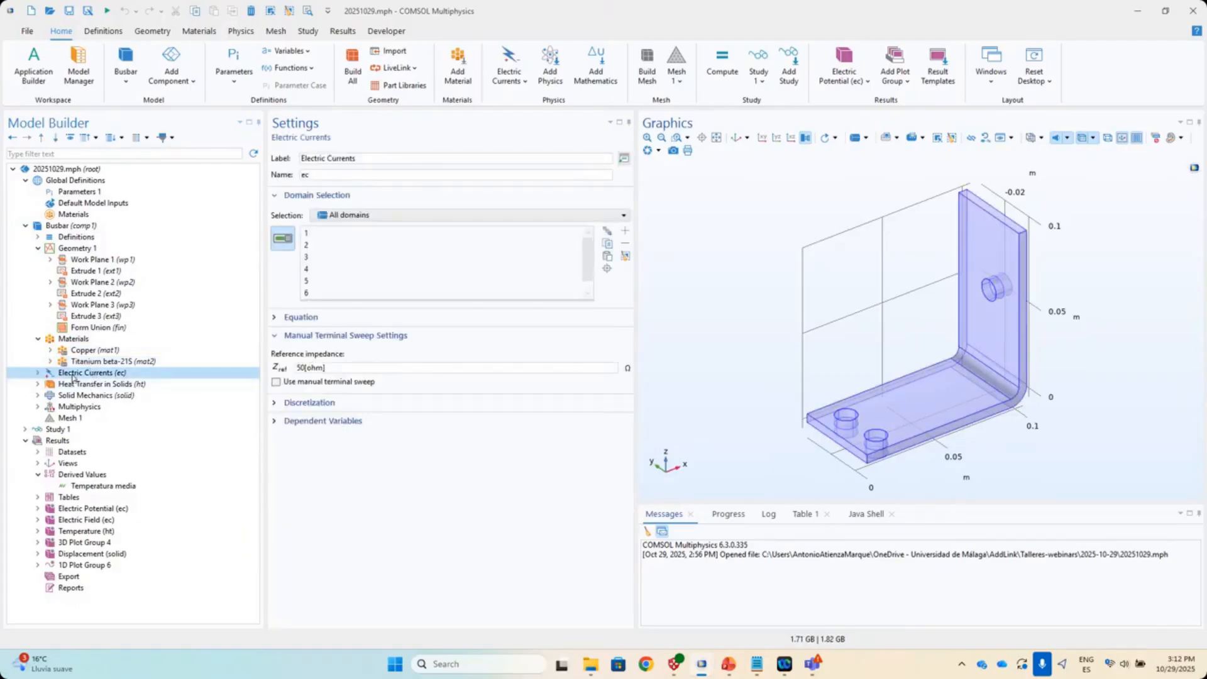
click(37, 373)
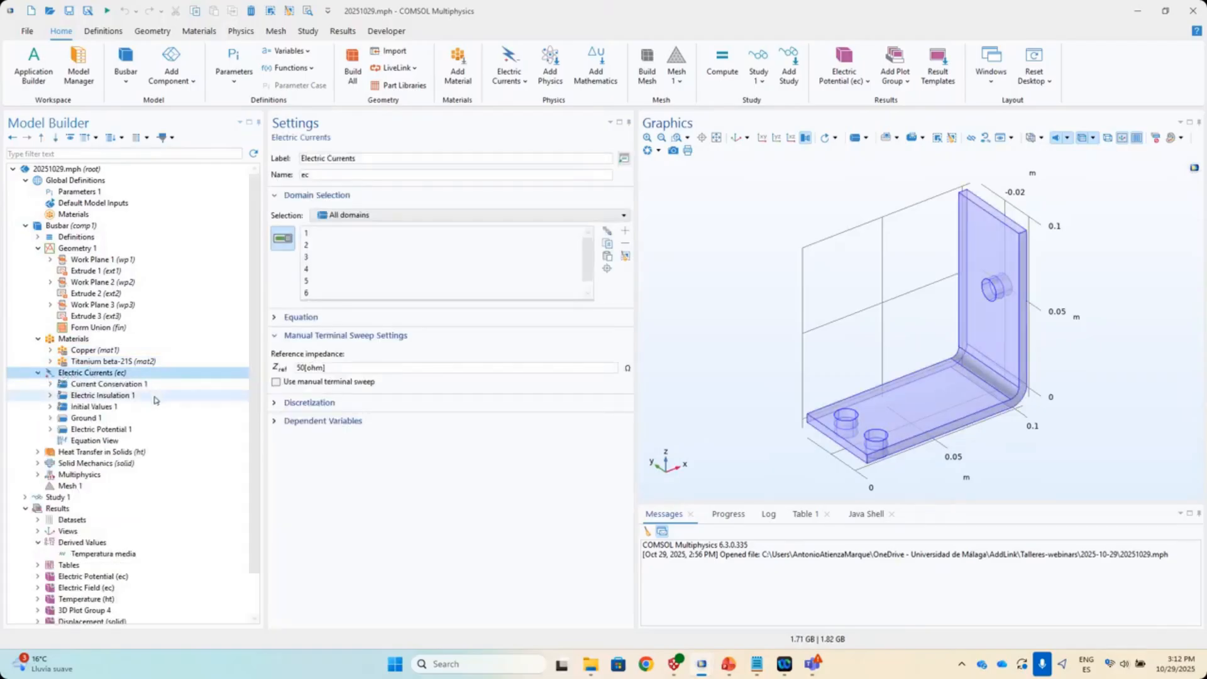
click(119, 429)
drag(857, 244, 811, 215)
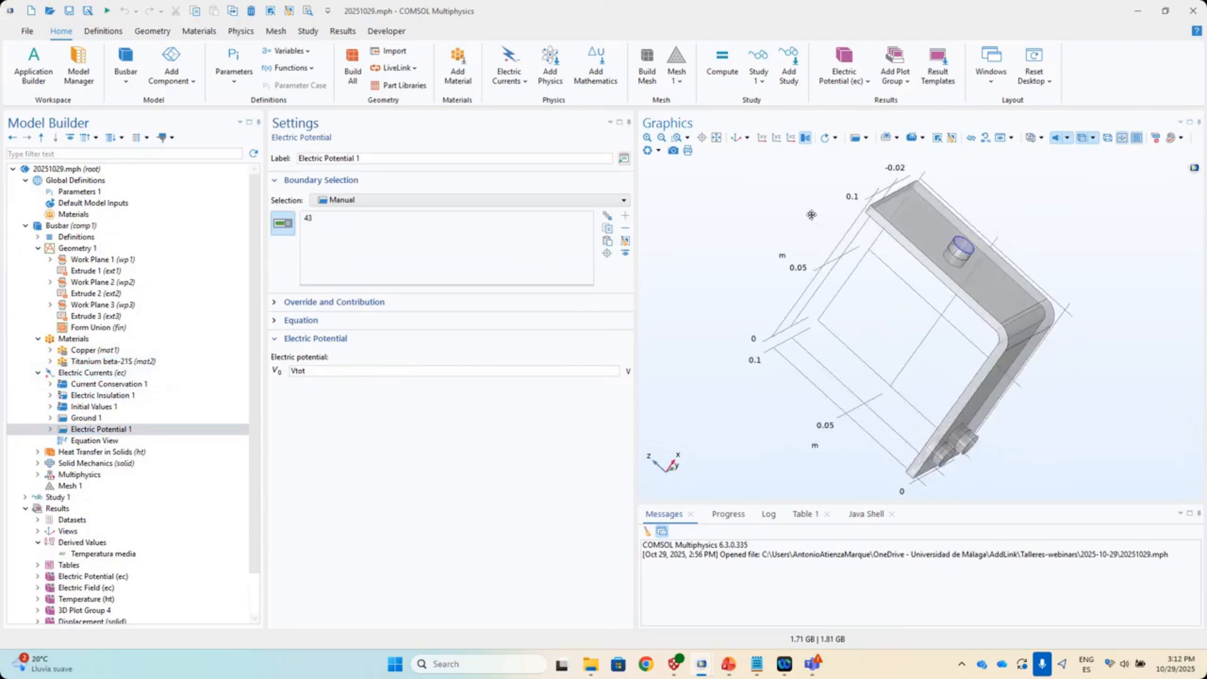
double_click(294, 372)
click(86, 418)
drag(874, 415, 833, 396)
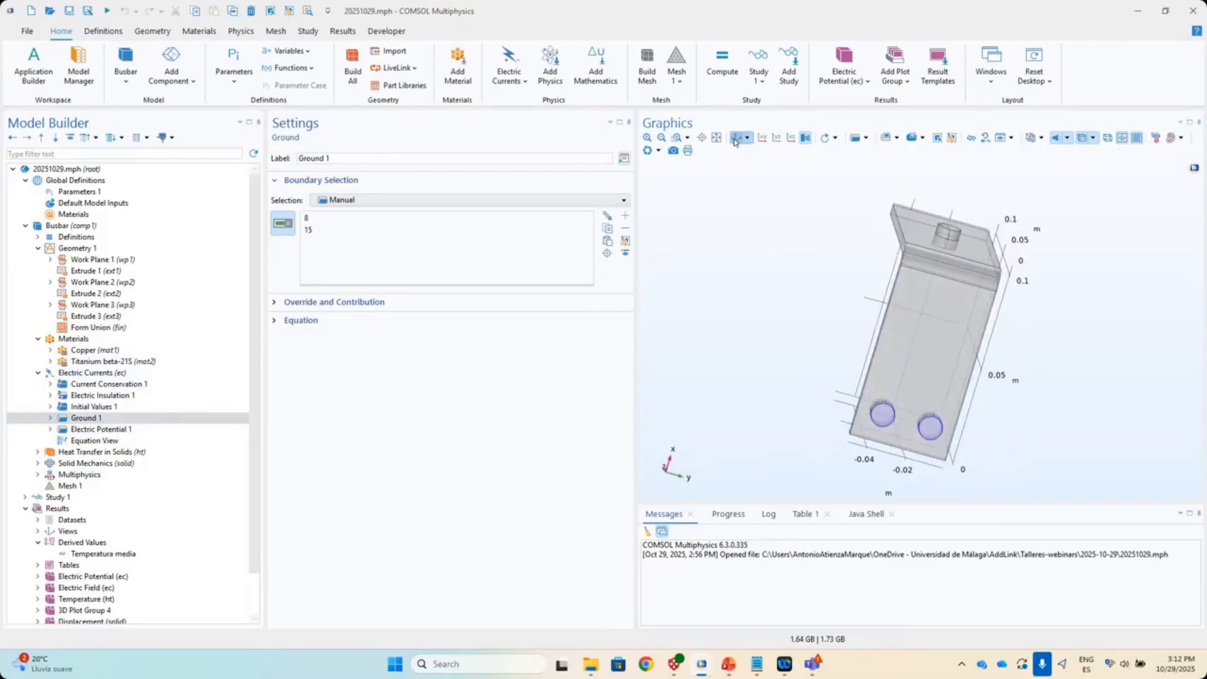
click(737, 139)
double_click(100, 452)
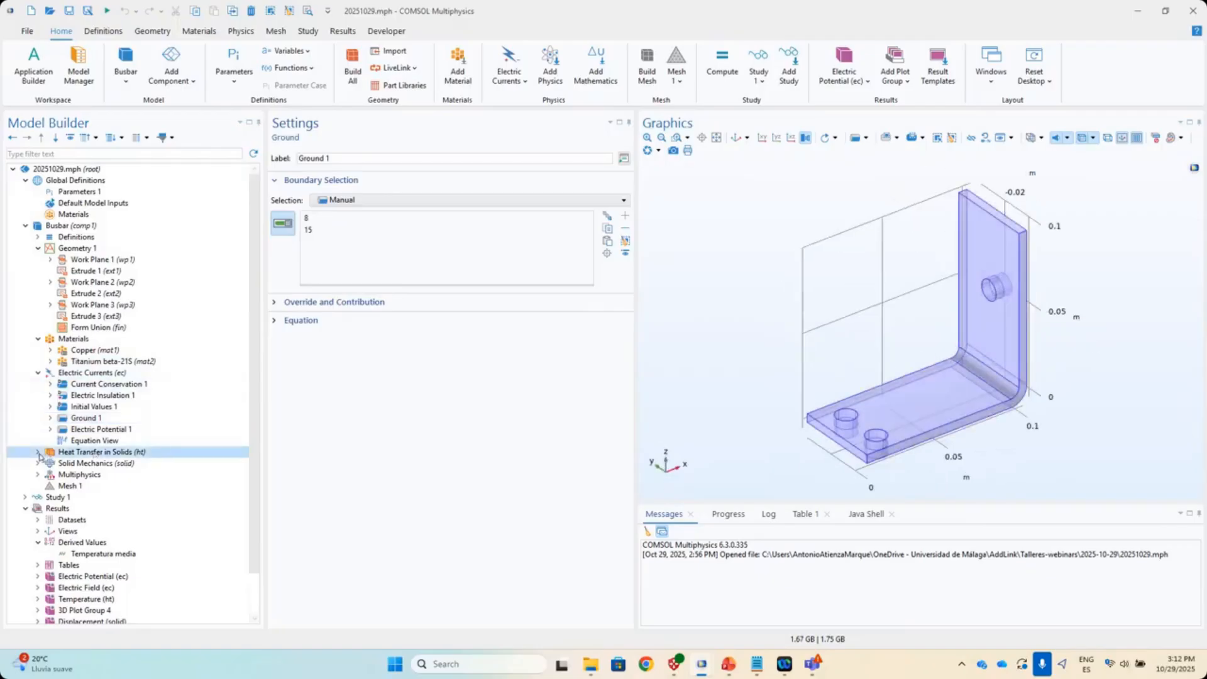
click(93, 497)
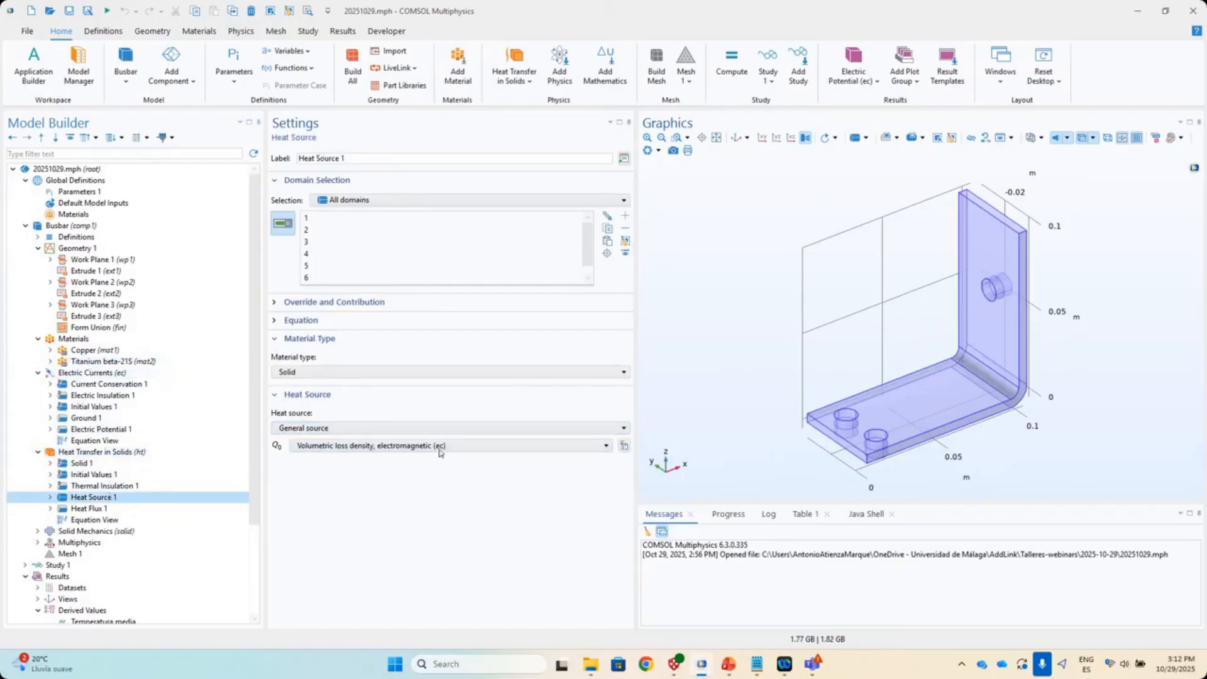
- Expand Solid Mechanics to review its features
click(137, 533)
click(37, 531)
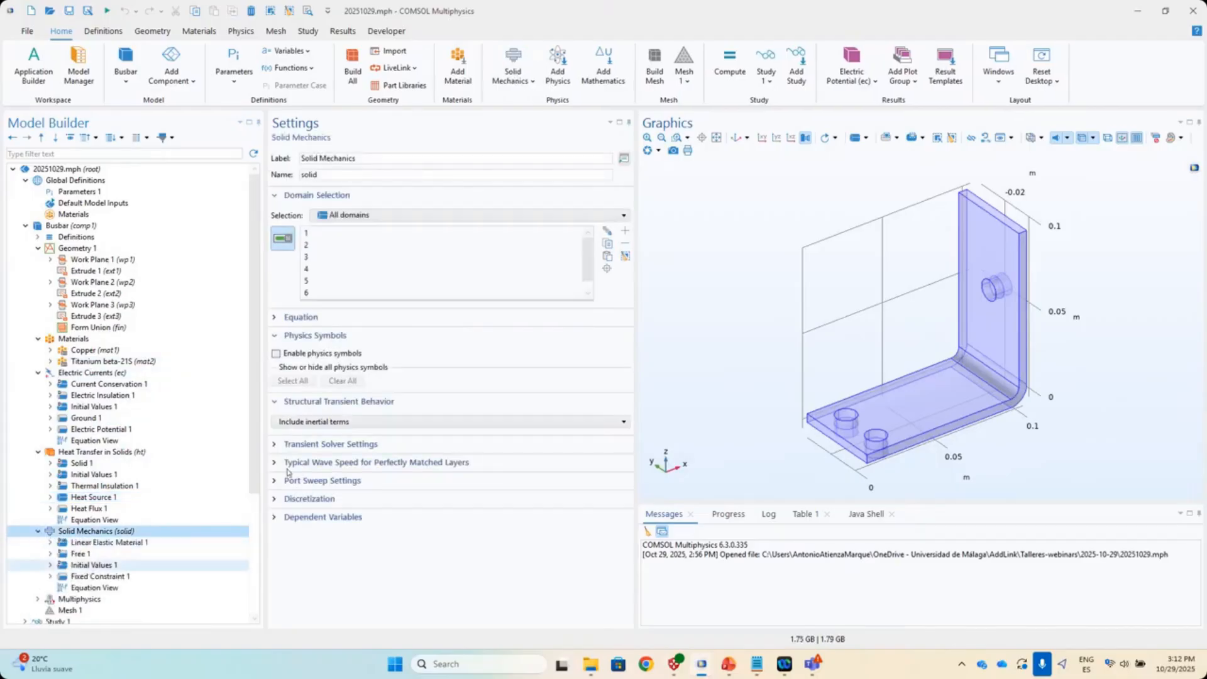
drag(254, 394, 263, 524)
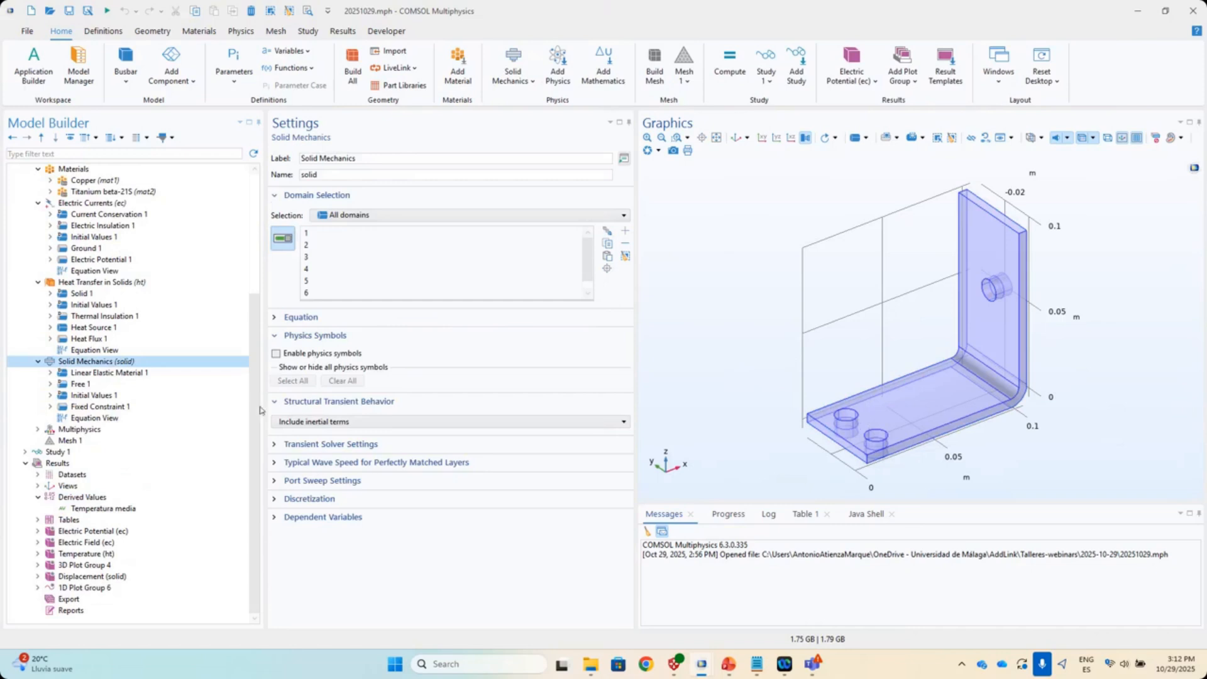
- Compute Study 1's Stationary step to solve the model
click(25, 451)
scroll(128, 429, down, 1)
click(132, 441)
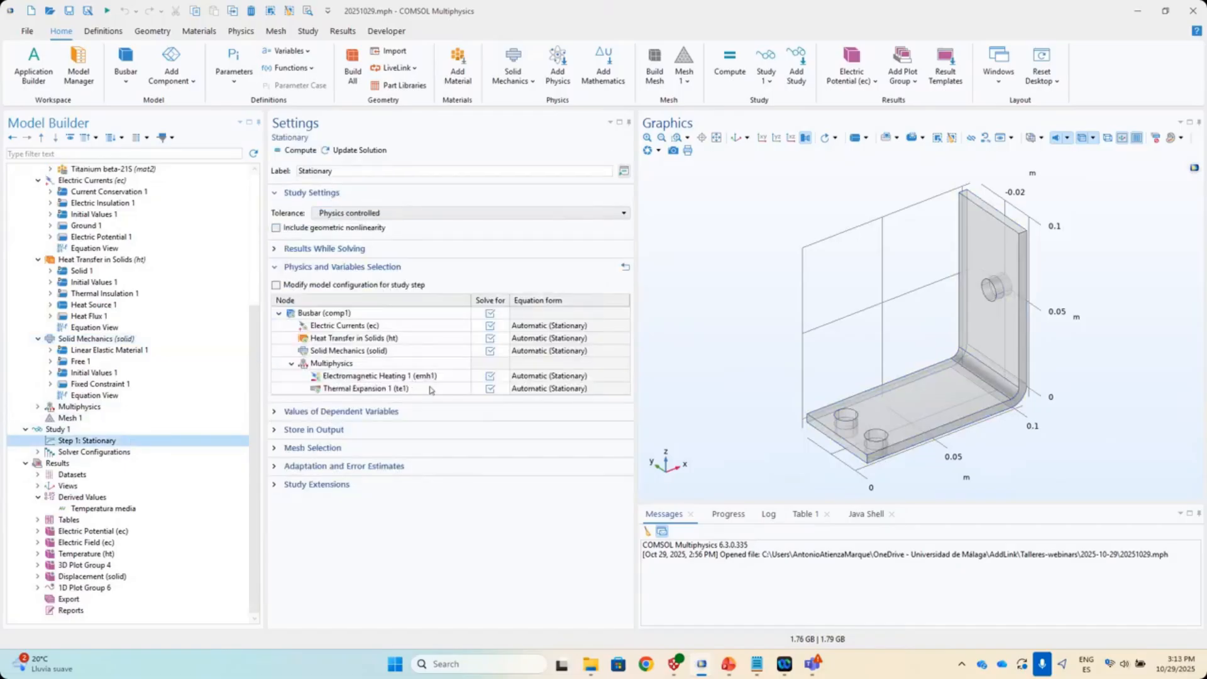
click(310, 151)
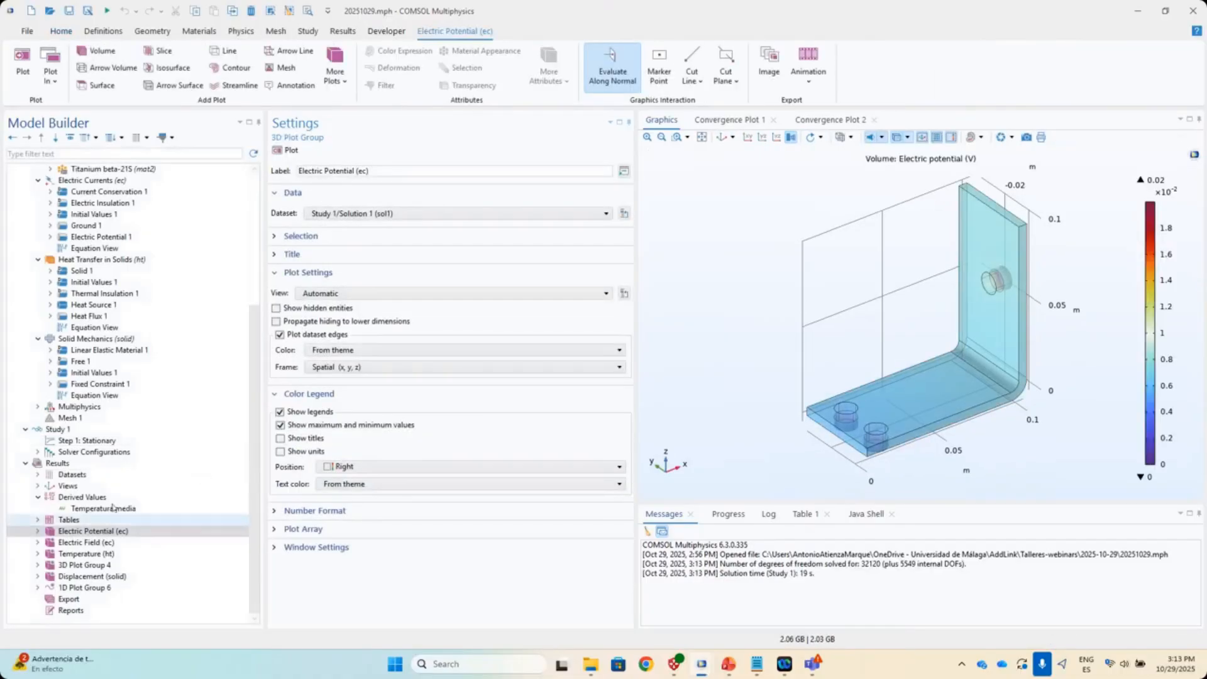
- Check the 1D and 3D temperature plots and Temperatura media (80.226 degC), then enter Application Builder
click(148, 588)
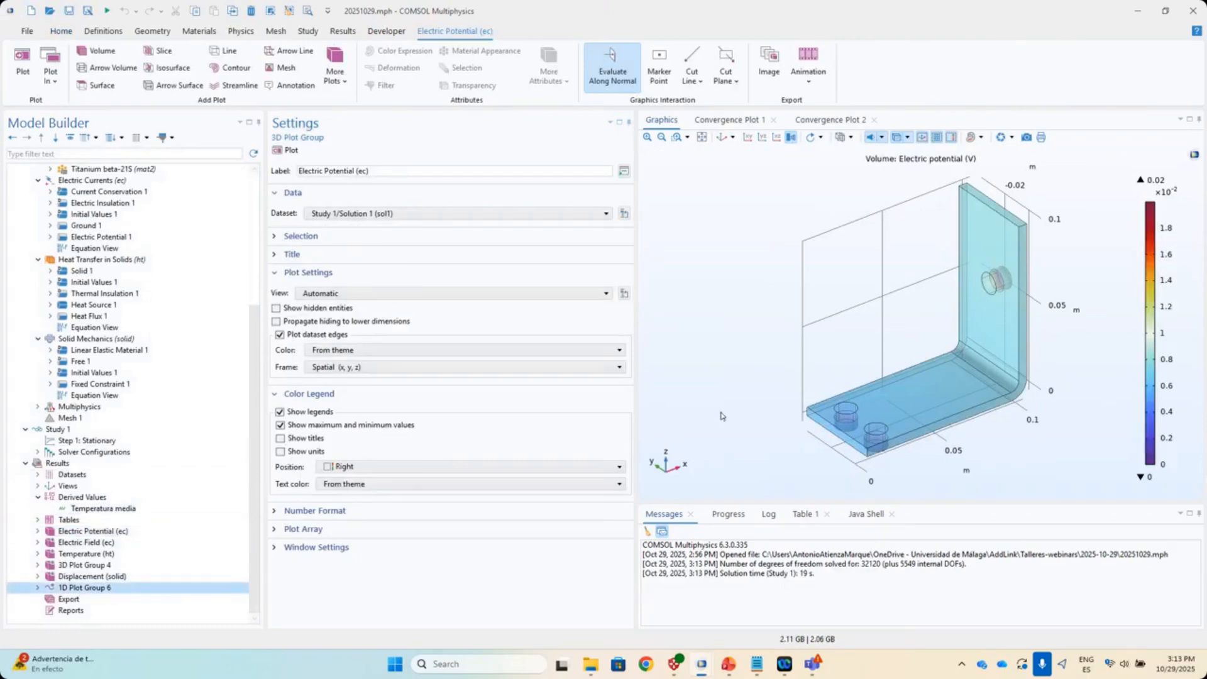
click(87, 554)
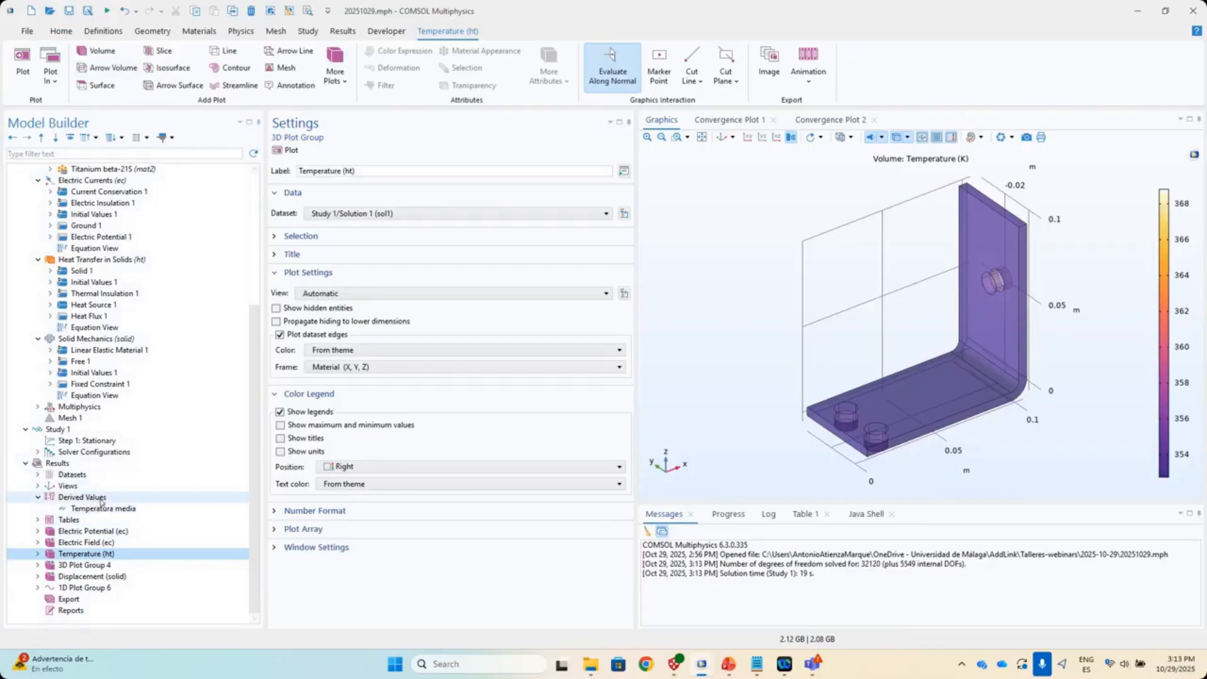
click(115, 512)
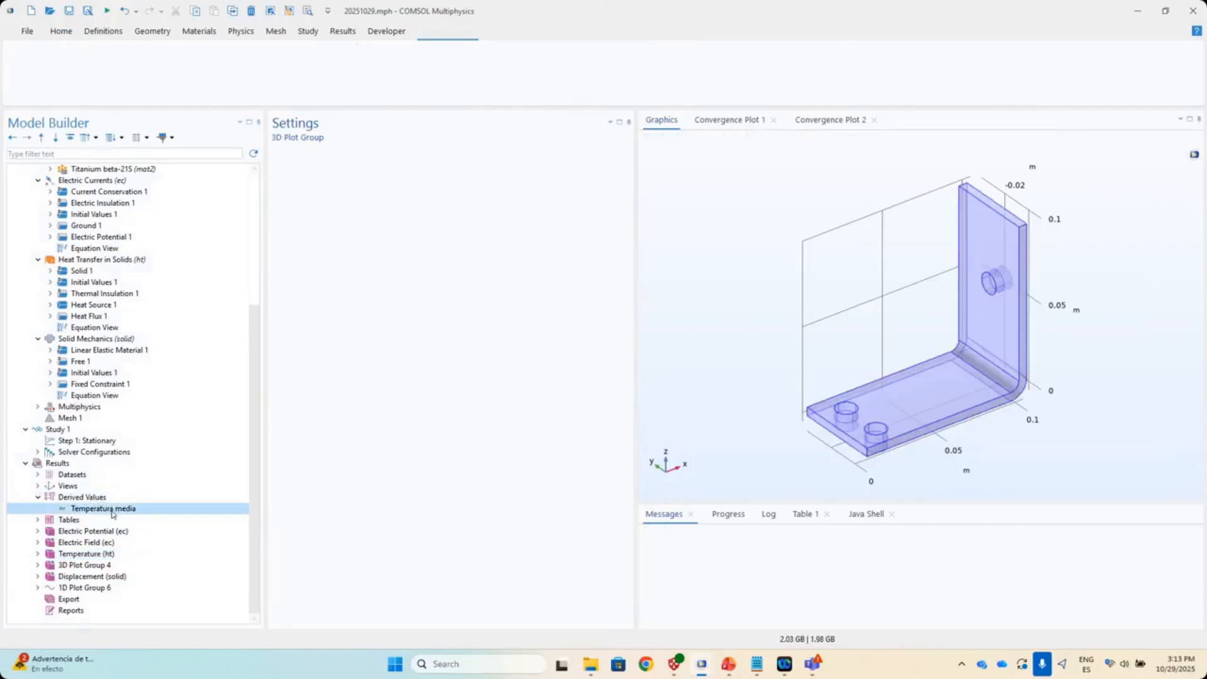
drag(921, 442, 781, 359)
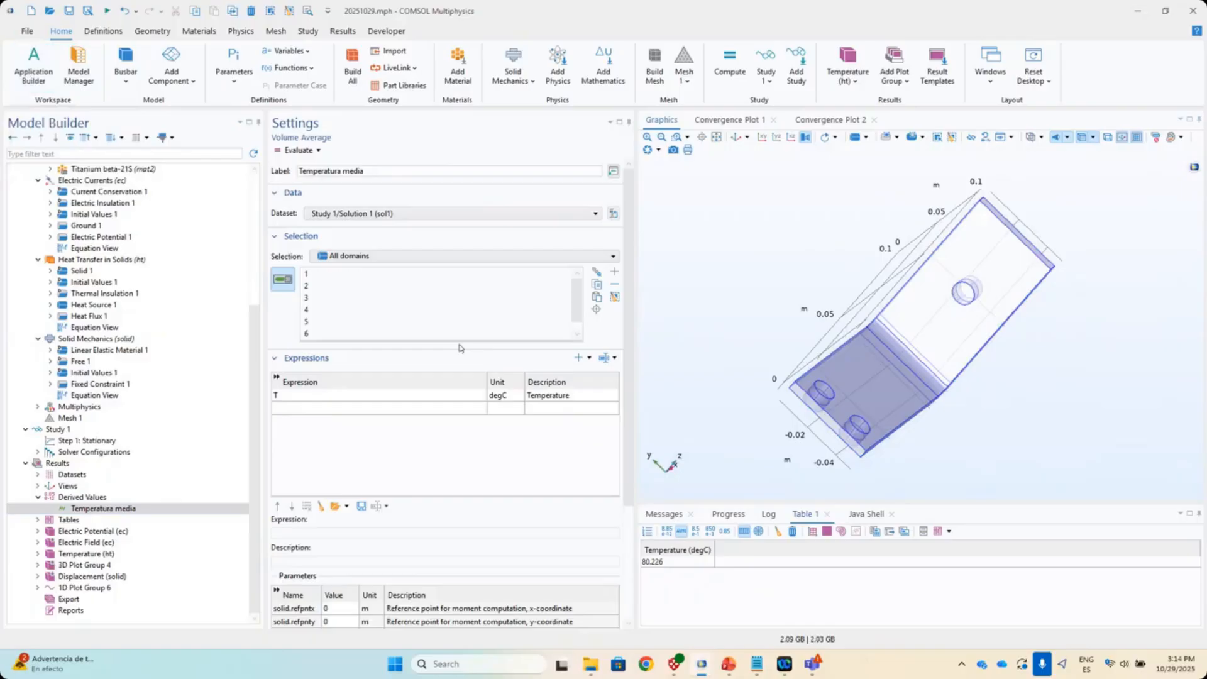
key(ctrl+shift+a)
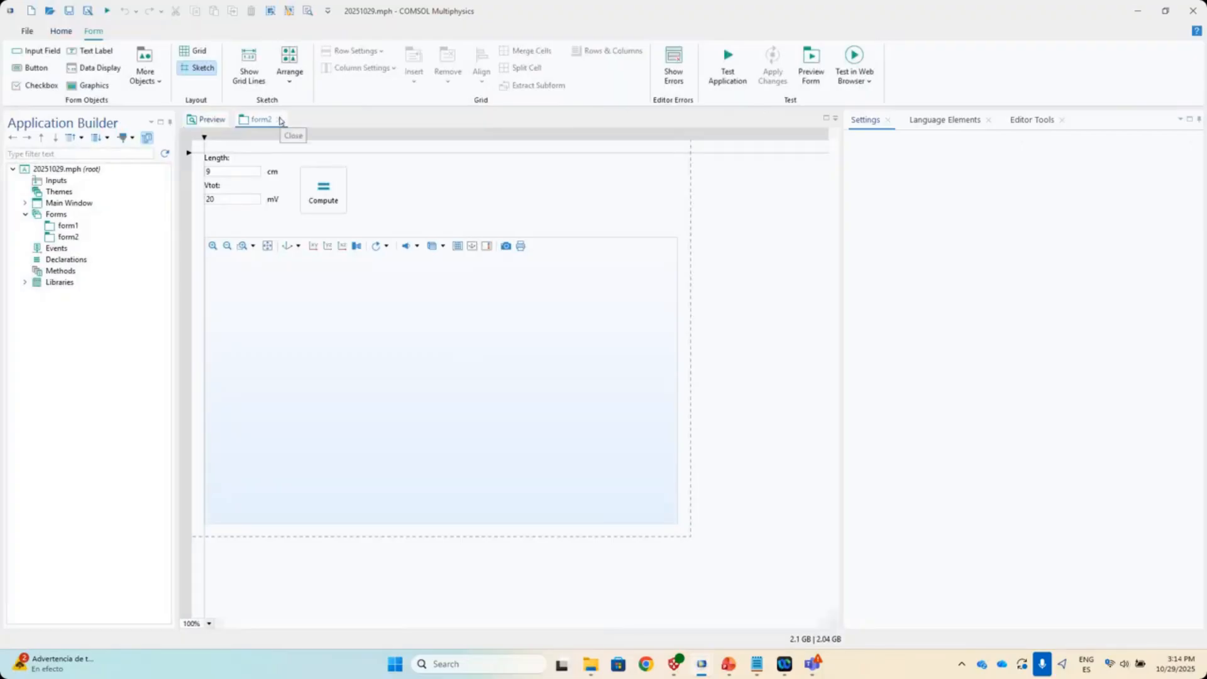
- Close the form2 editor and start a New Form to show the template choices
click(281, 120)
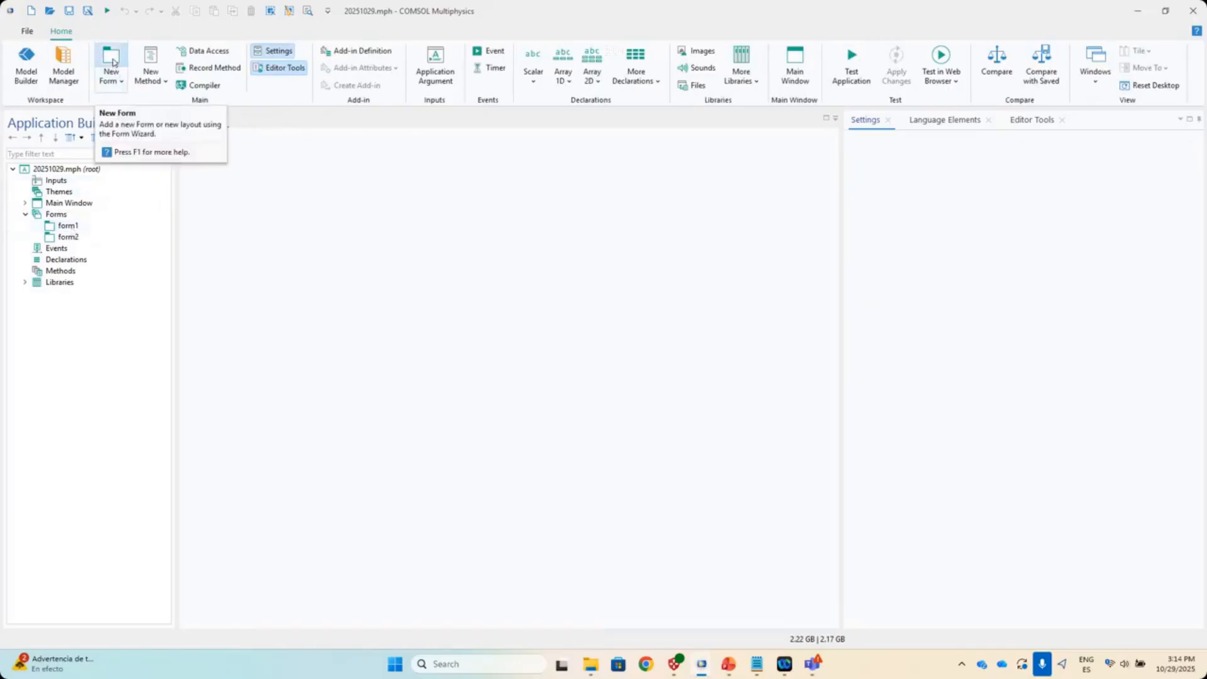
click(111, 60)
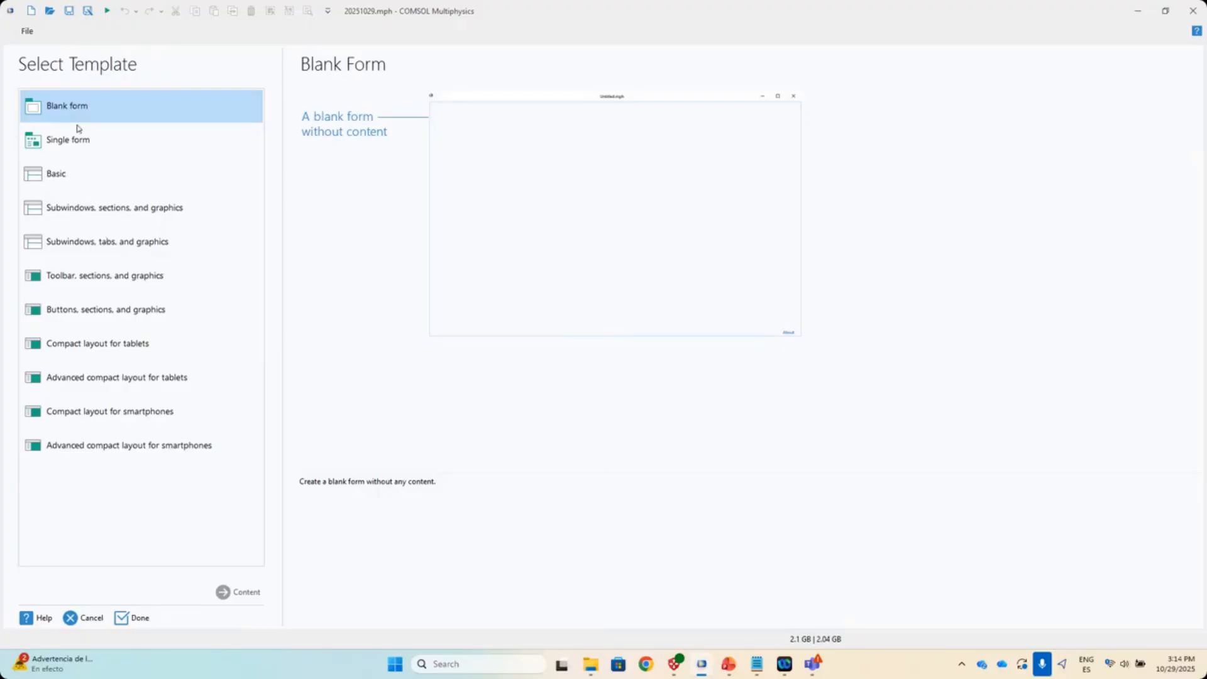
- Compare the form templates, pick Single form, and continue to content selection
click(78, 140)
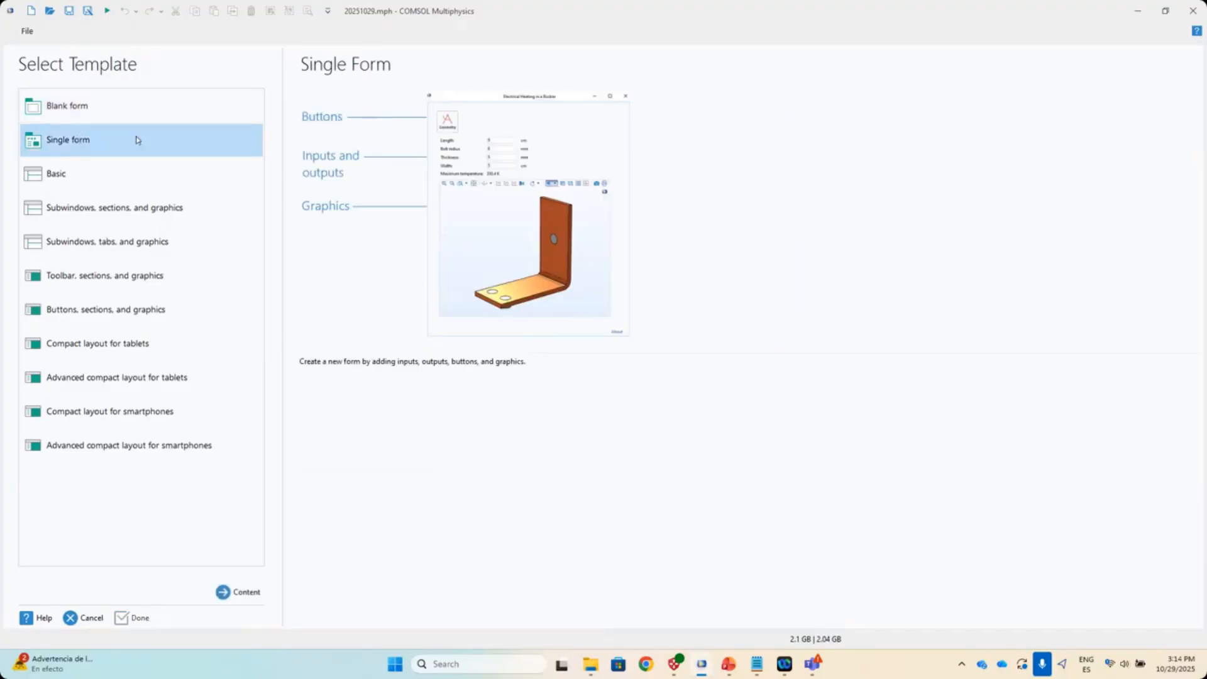
click(90, 172)
click(115, 219)
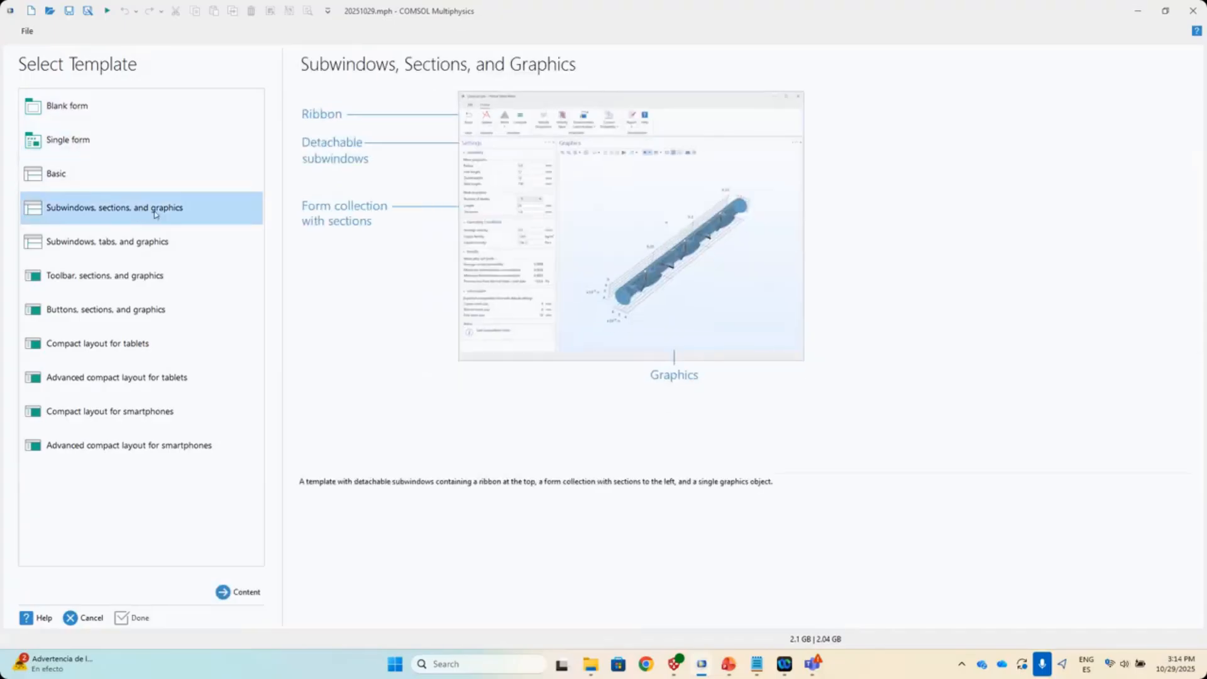
click(116, 243)
click(117, 278)
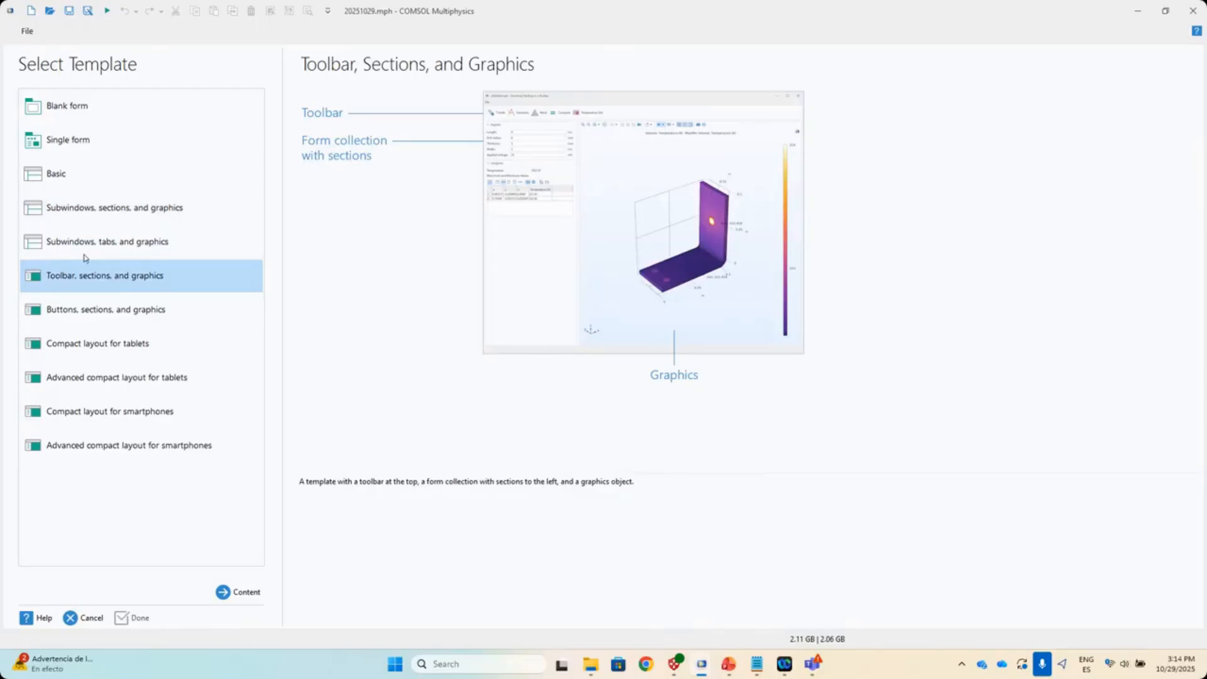
click(90, 421)
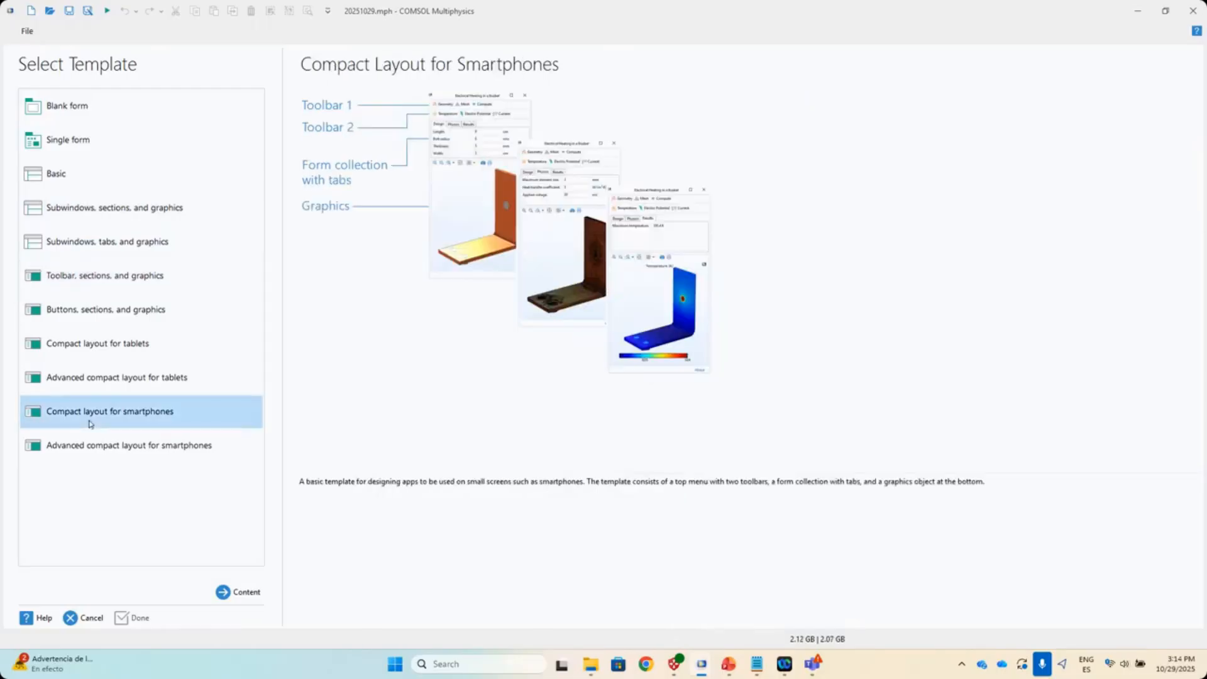
click(183, 379)
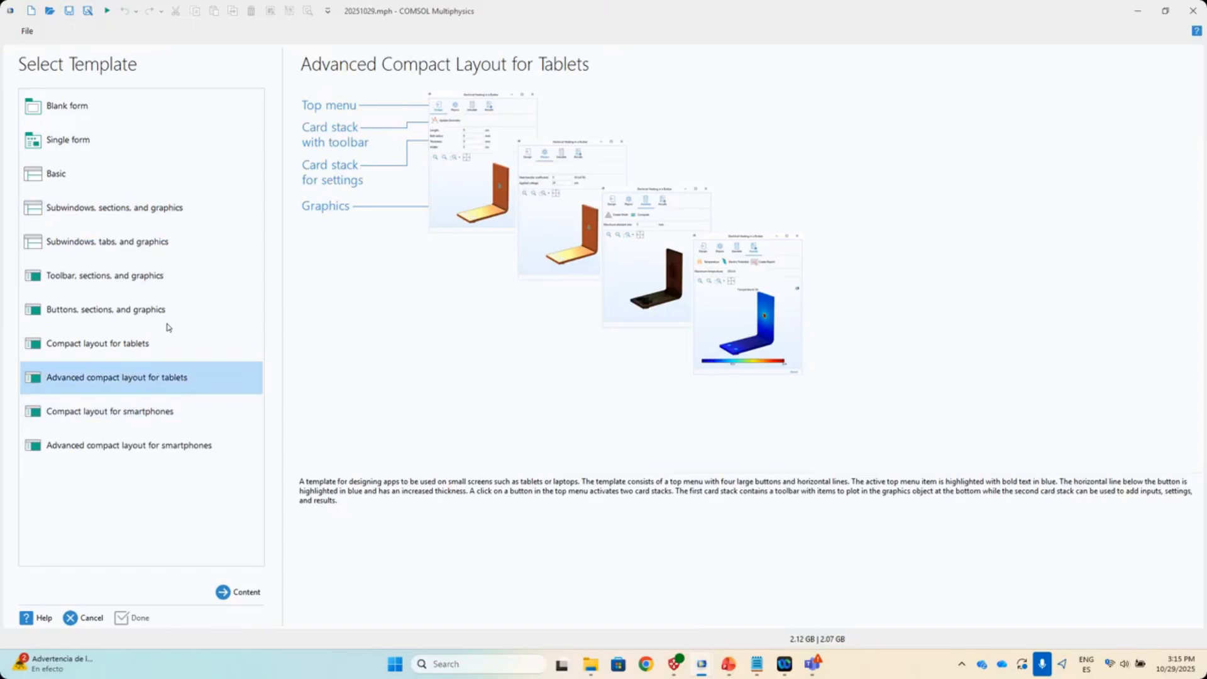
click(103, 153)
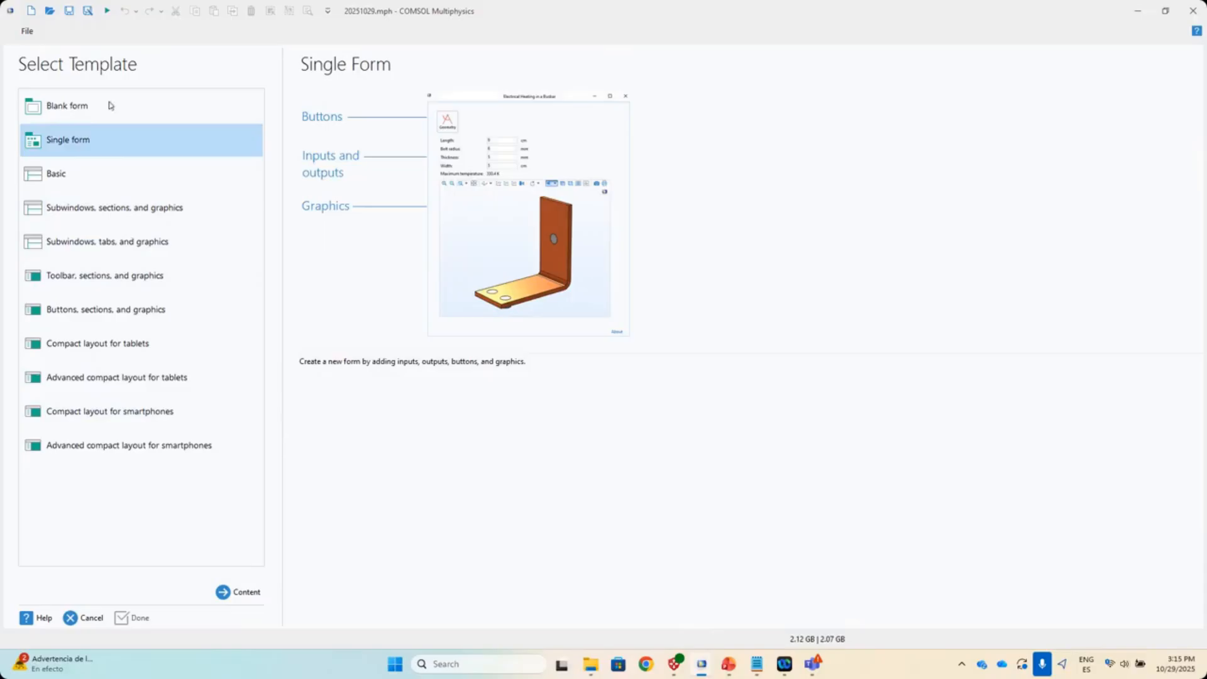
click(250, 597)
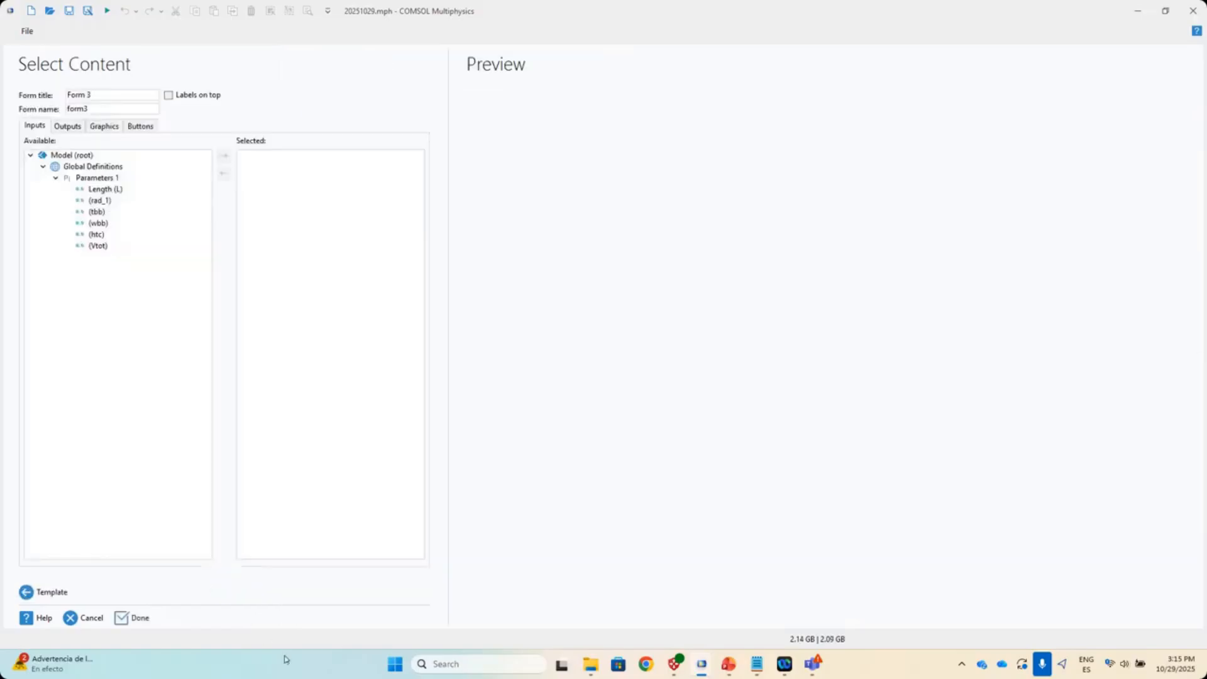
- Browse the Outputs, Graphics and Buttons content lists, then return to Inputs
click(66, 126)
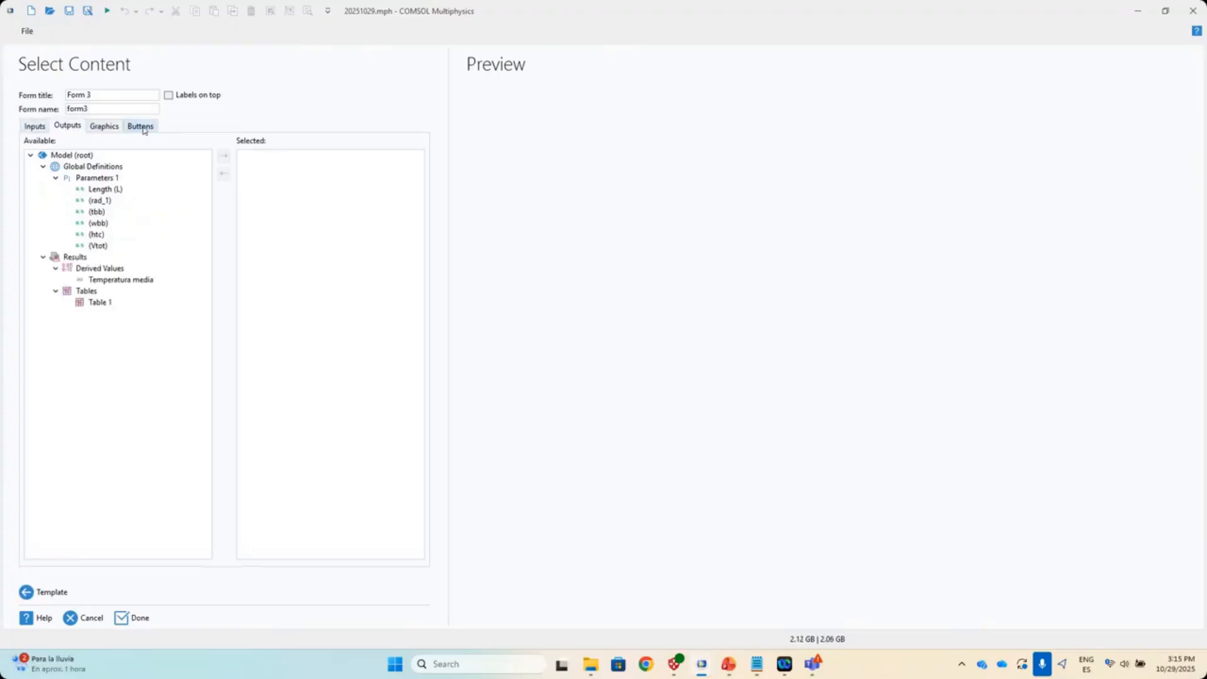
click(105, 127)
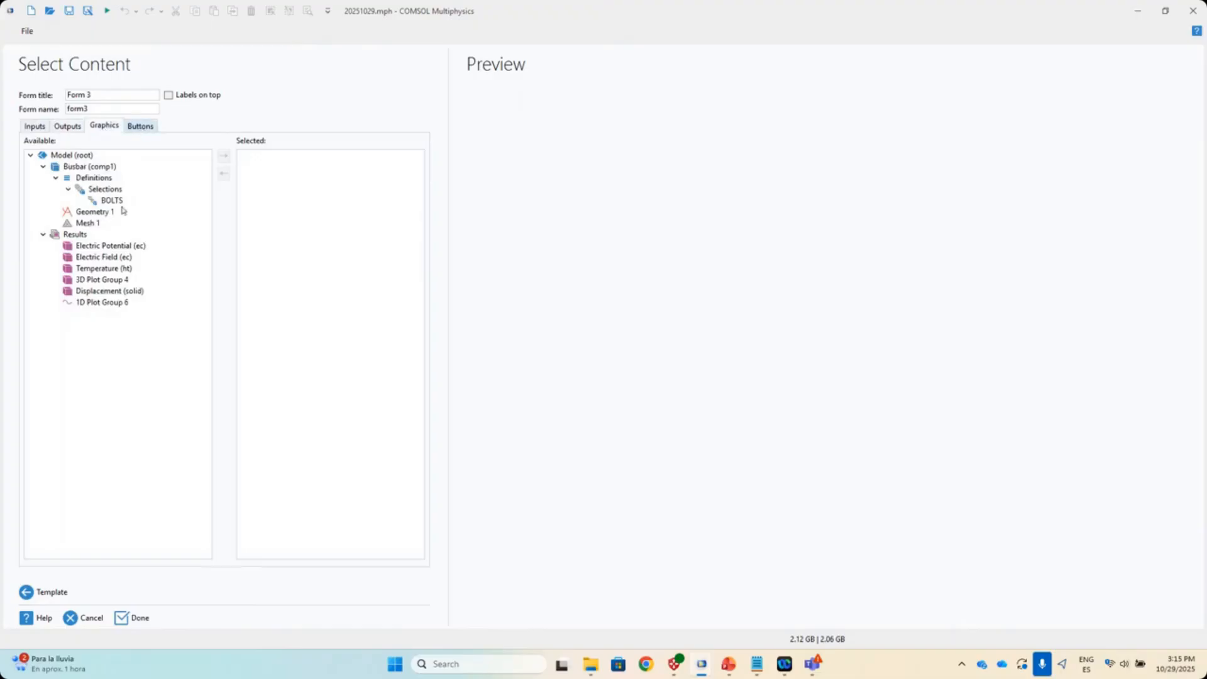
click(141, 127)
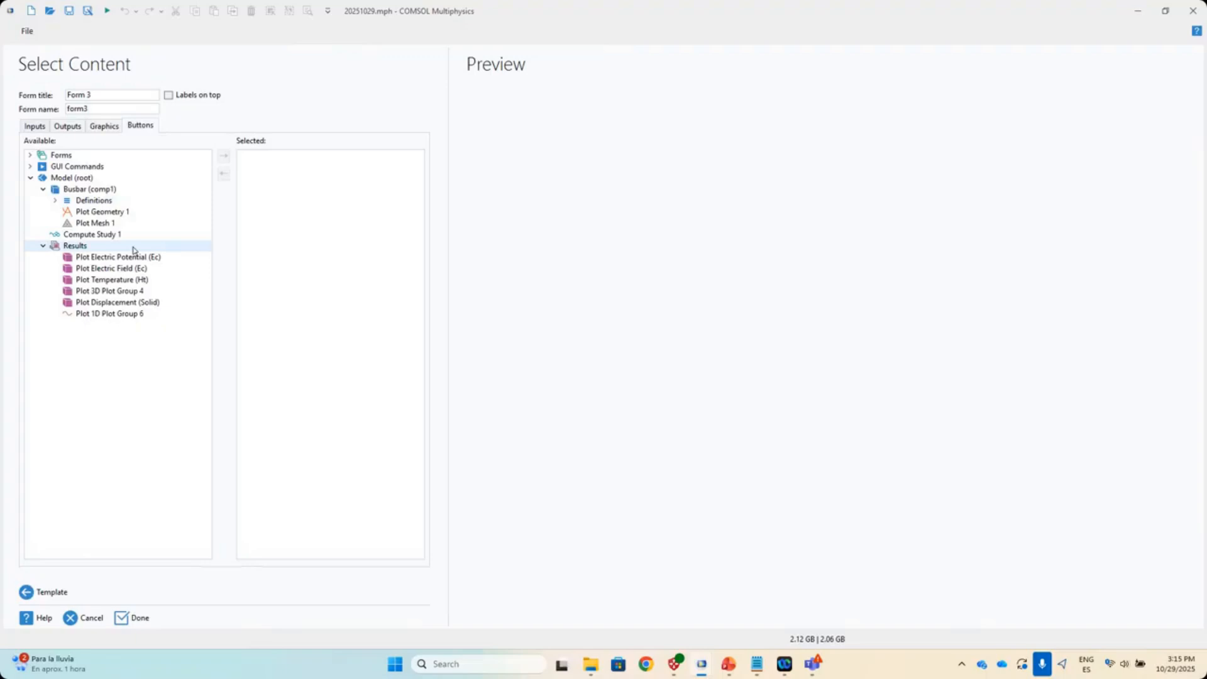
click(27, 128)
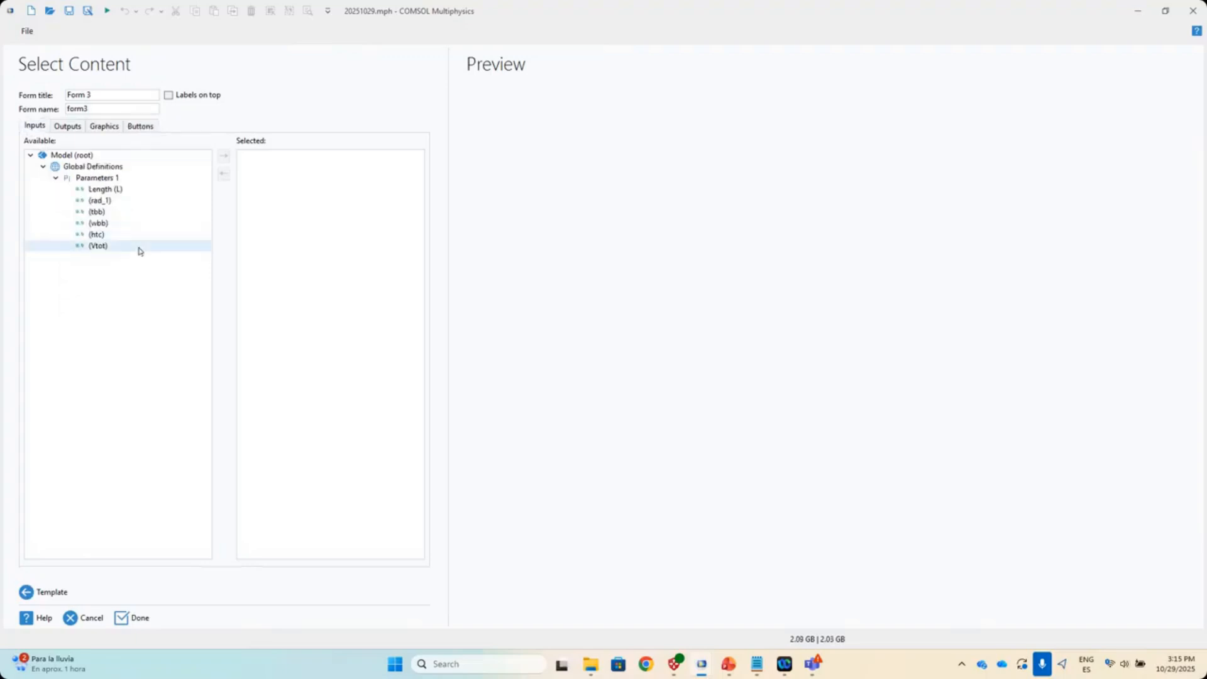
- Add Length (L) and htc as the form's input fields
click(117, 189)
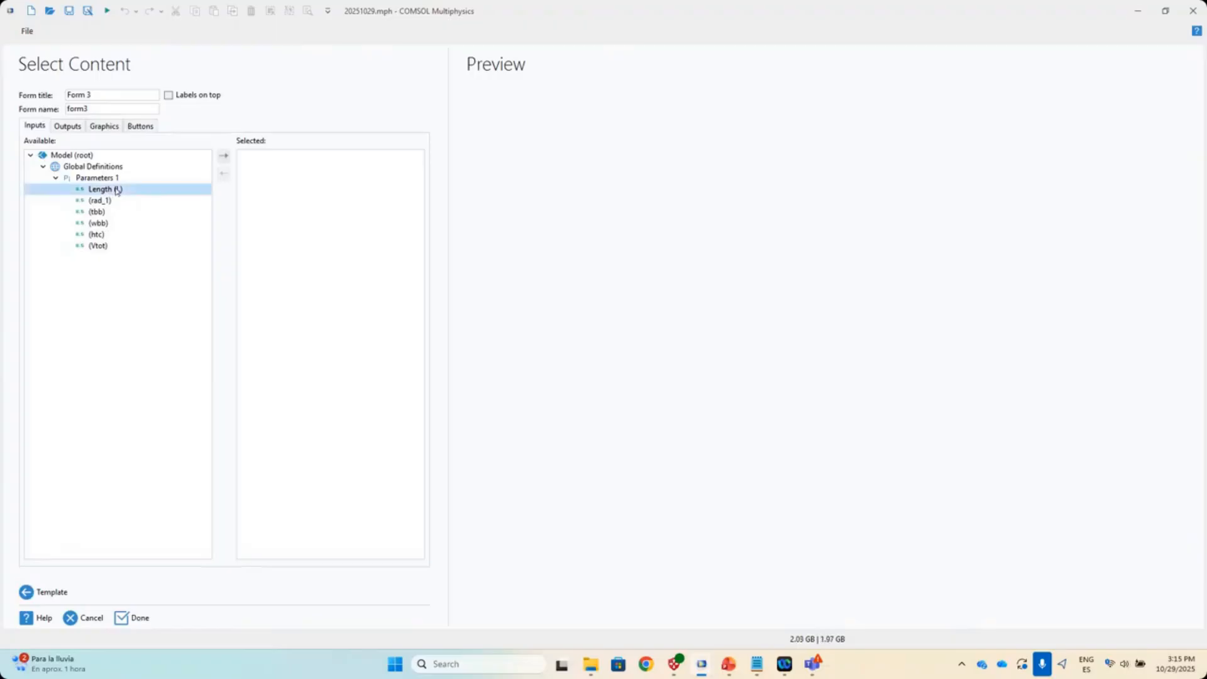
click(223, 157)
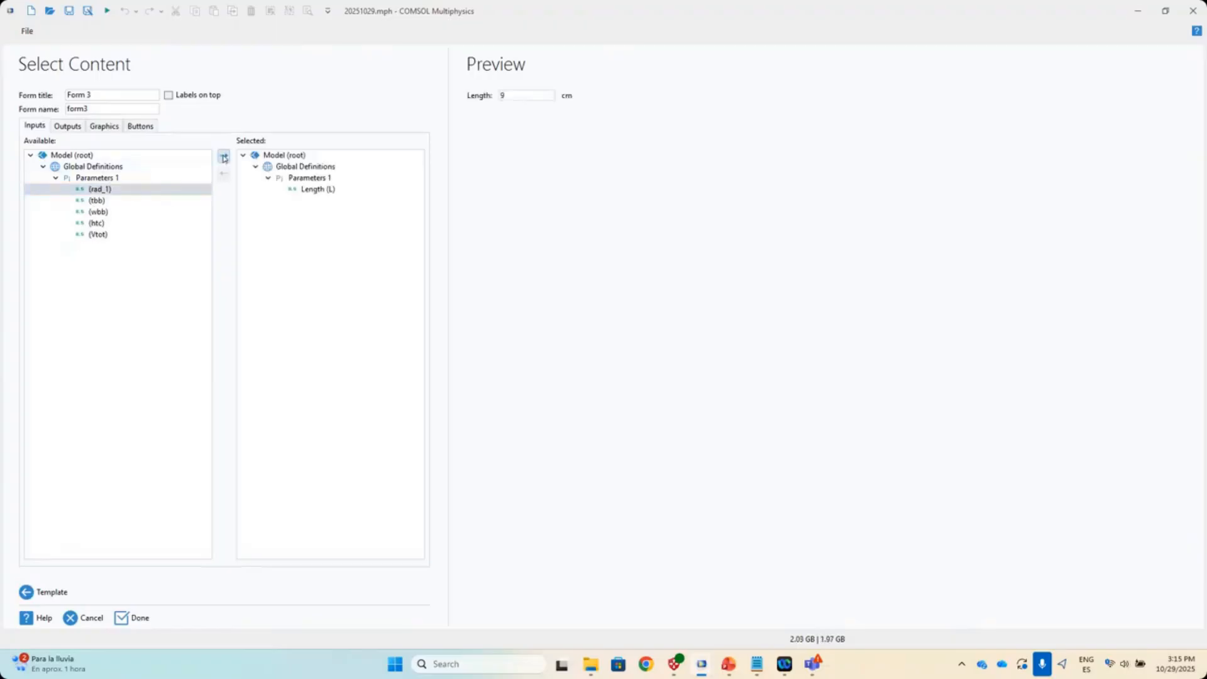
click(110, 225)
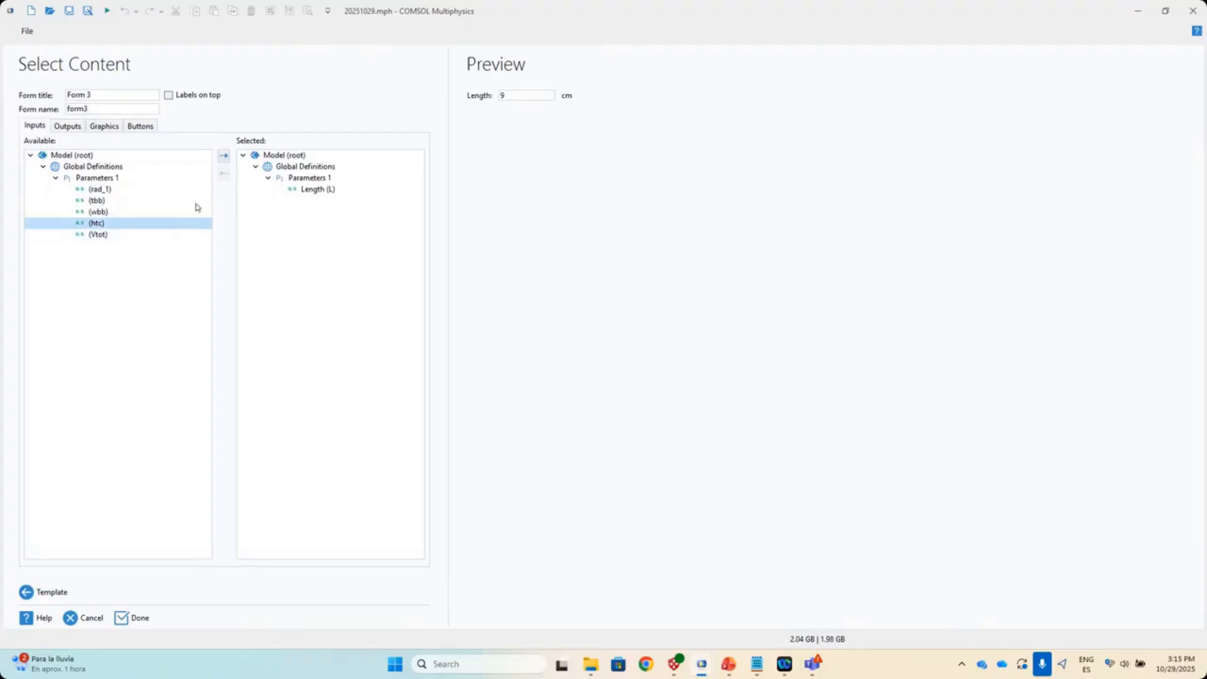
click(224, 156)
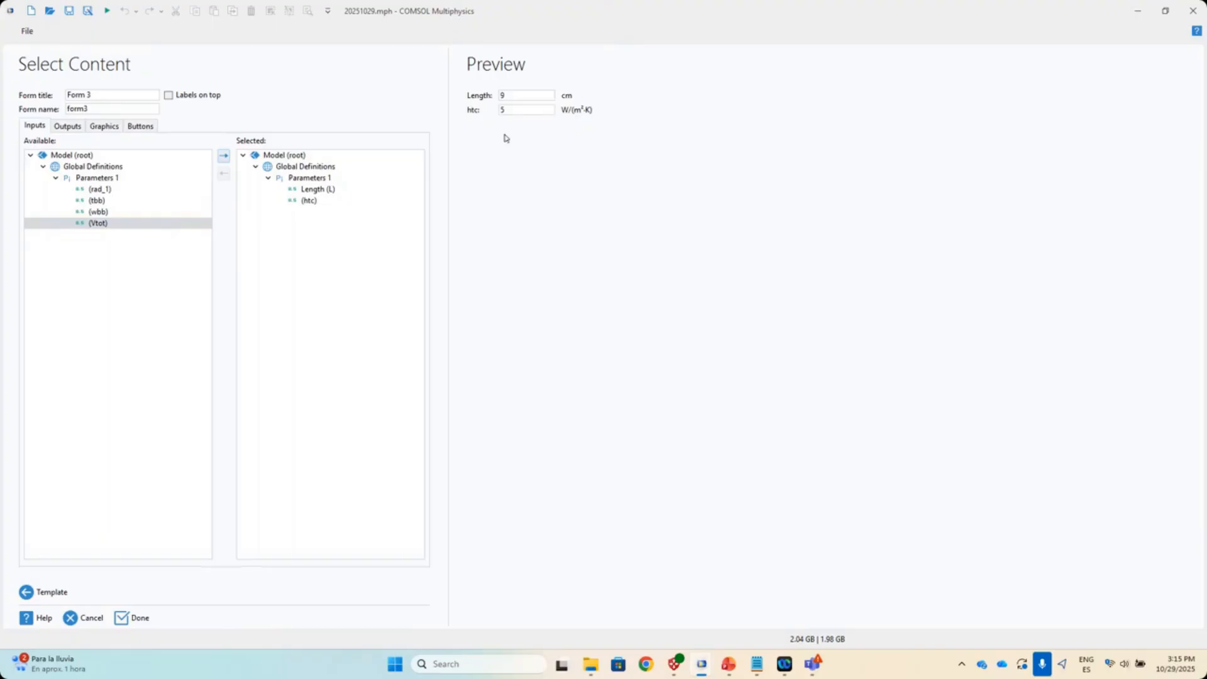
click(68, 127)
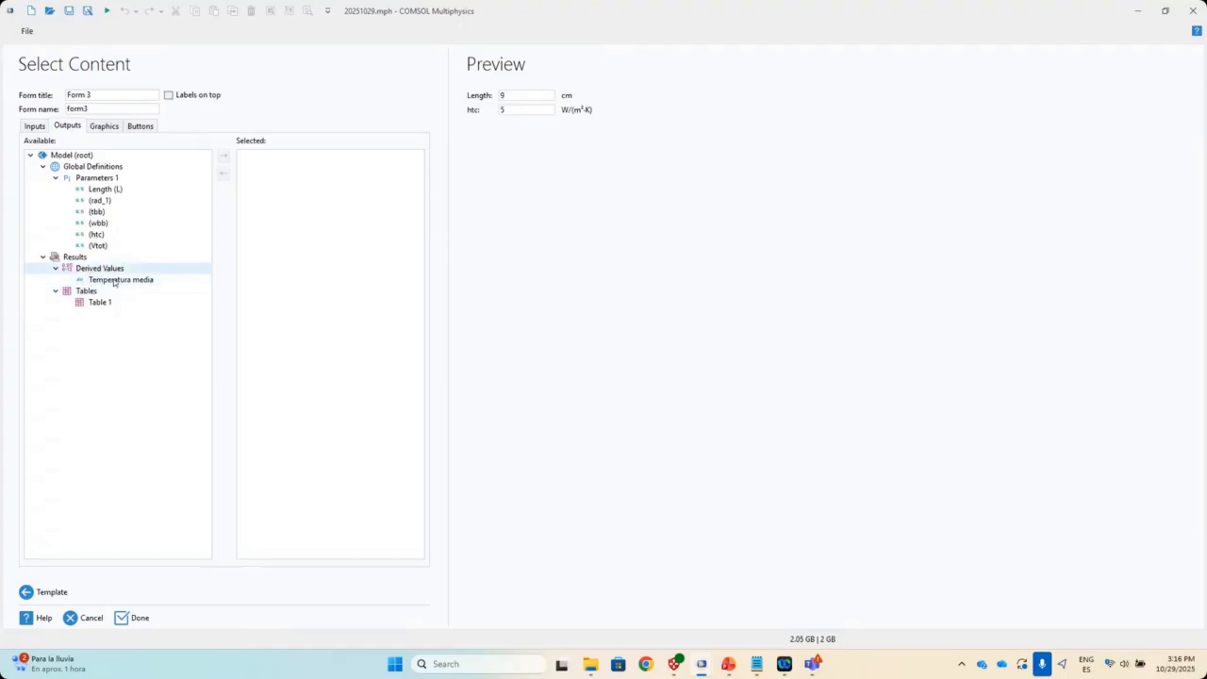
- Add Temperatura media as the form's output value
click(119, 281)
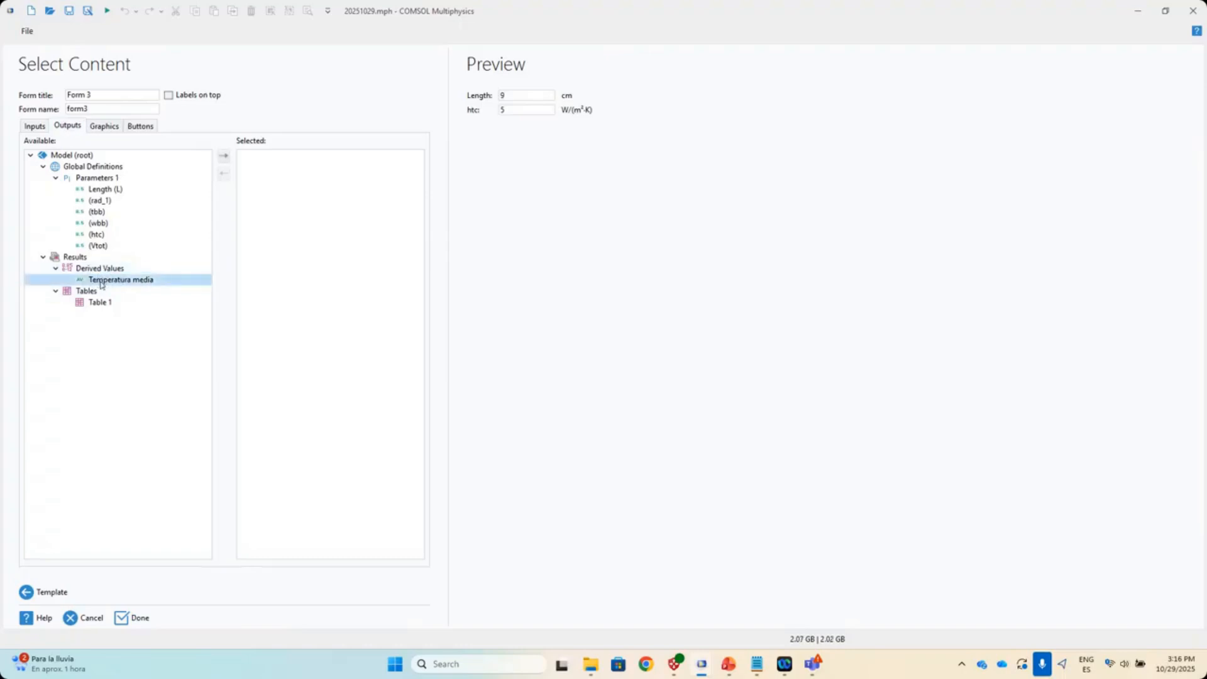
click(225, 160)
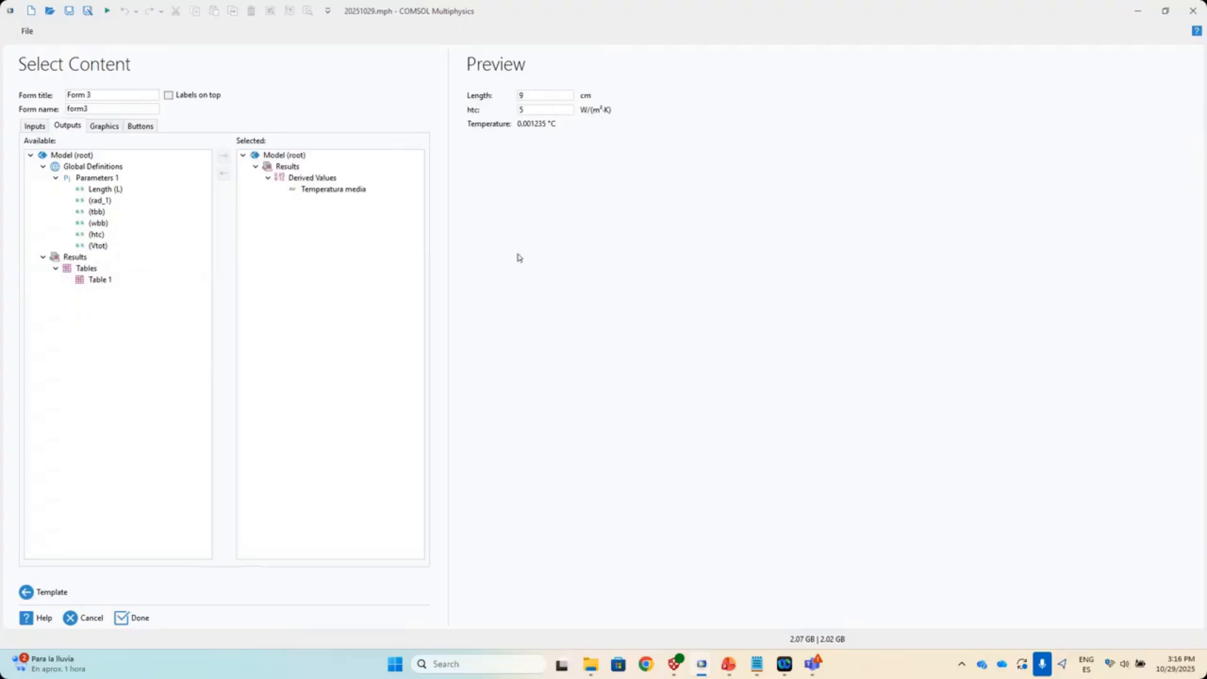
click(102, 127)
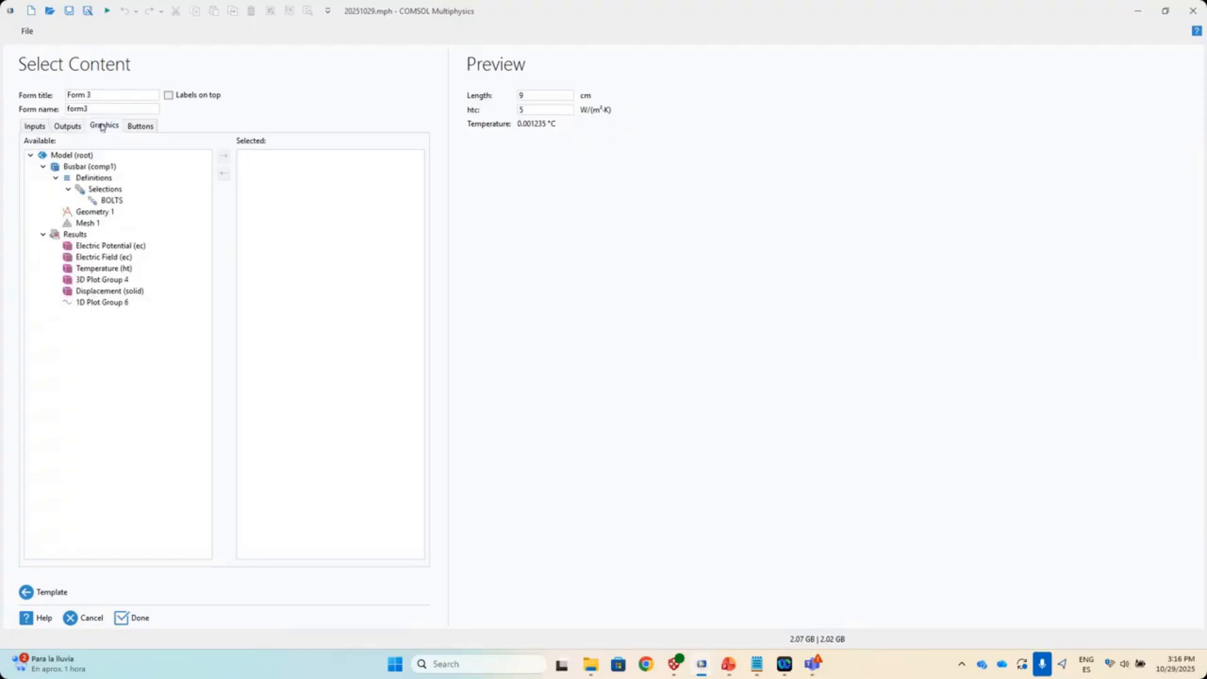
- Add the Temperature (ht) plot as the form's graphics
click(109, 270)
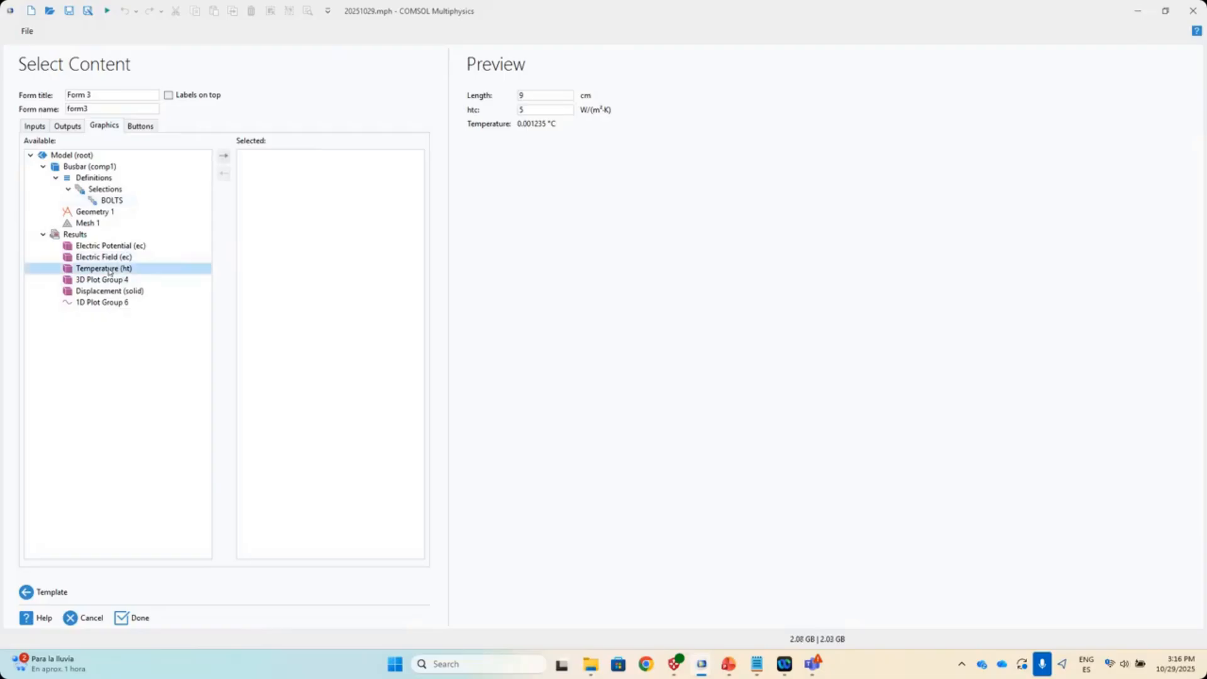
click(222, 158)
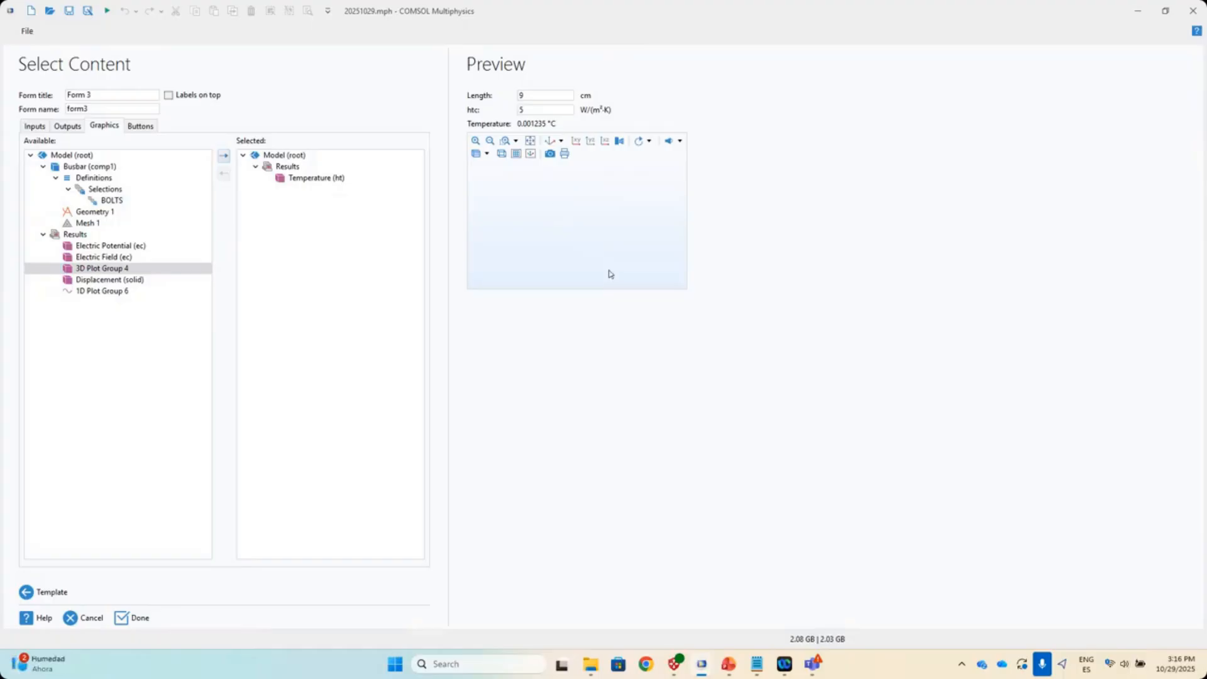
click(140, 129)
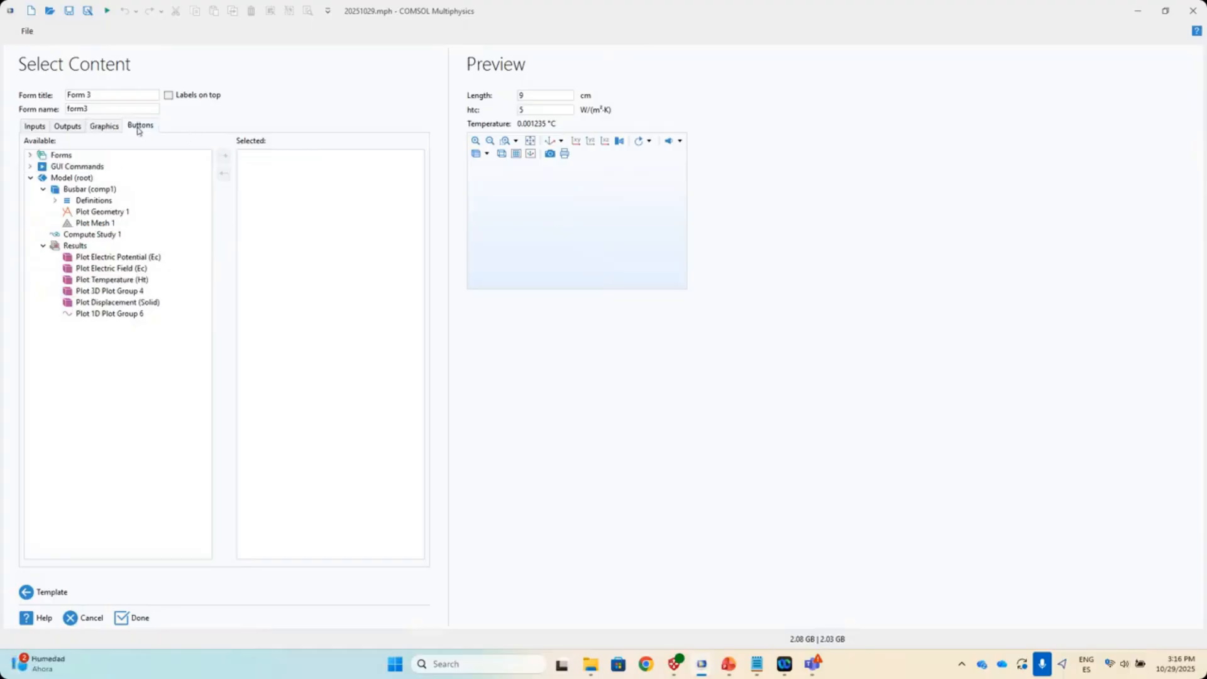
- Add a Compute Study 1 button and finish the wizard, creating form3
click(92, 236)
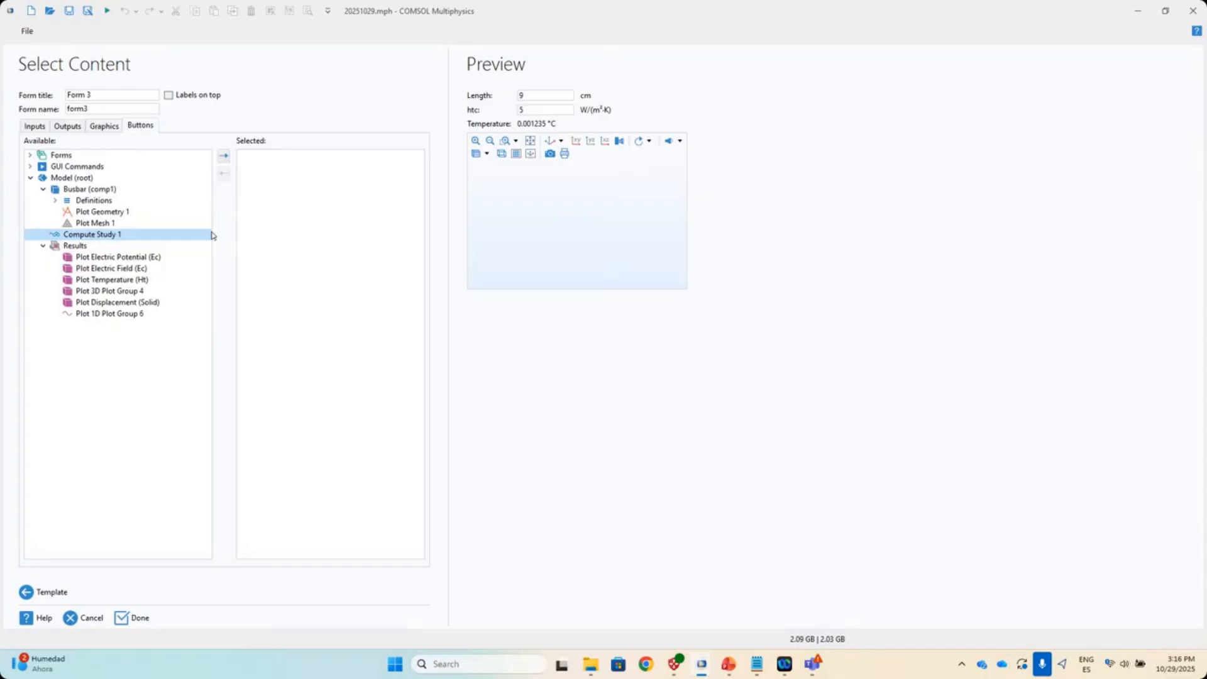
click(224, 156)
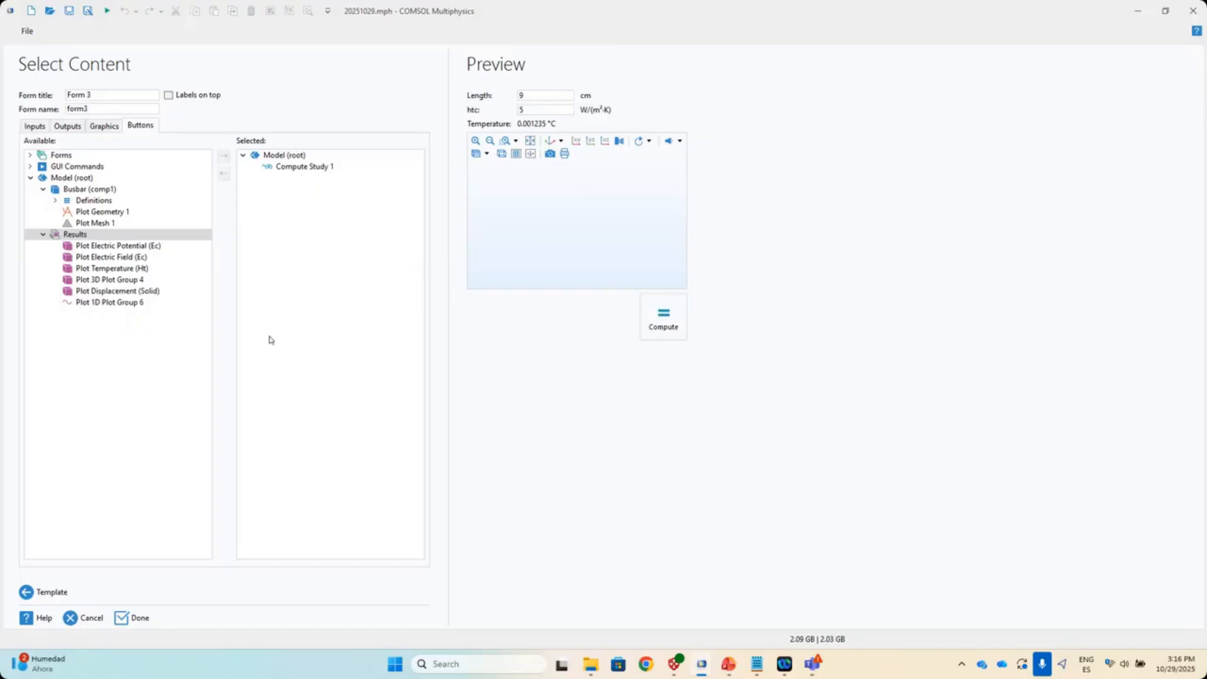
click(140, 619)
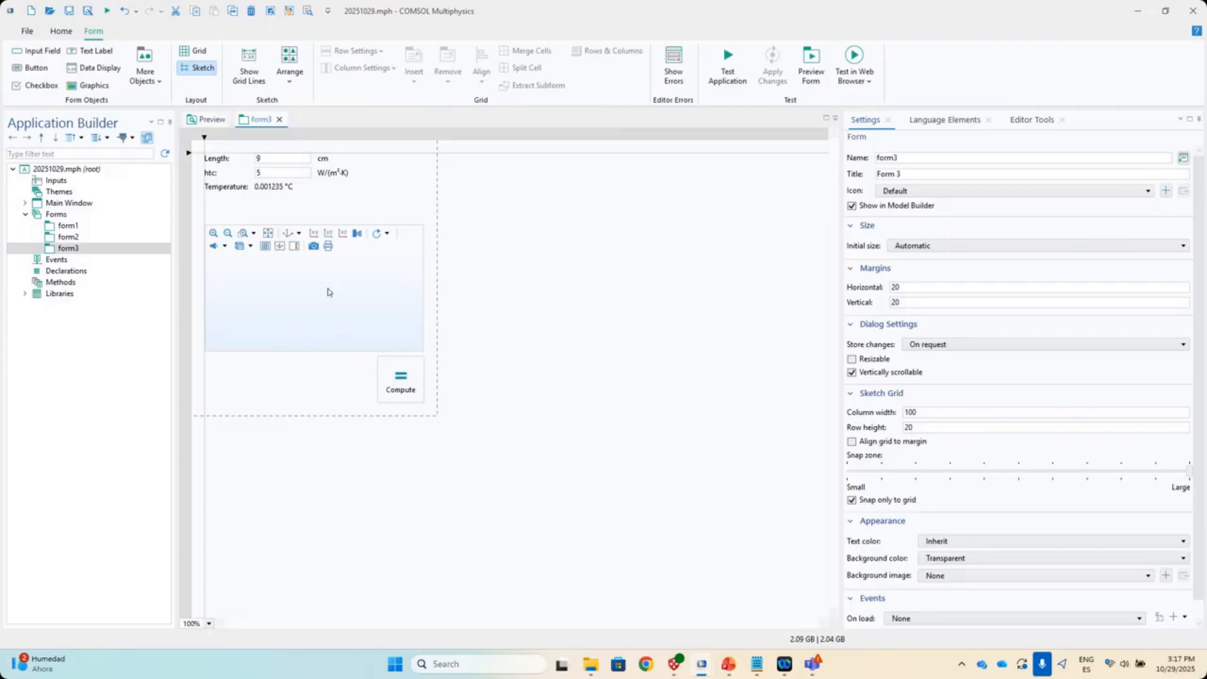
- Enlarge the plot area, move Compute beside the inputs and Temperature just above the plot
click(356, 322)
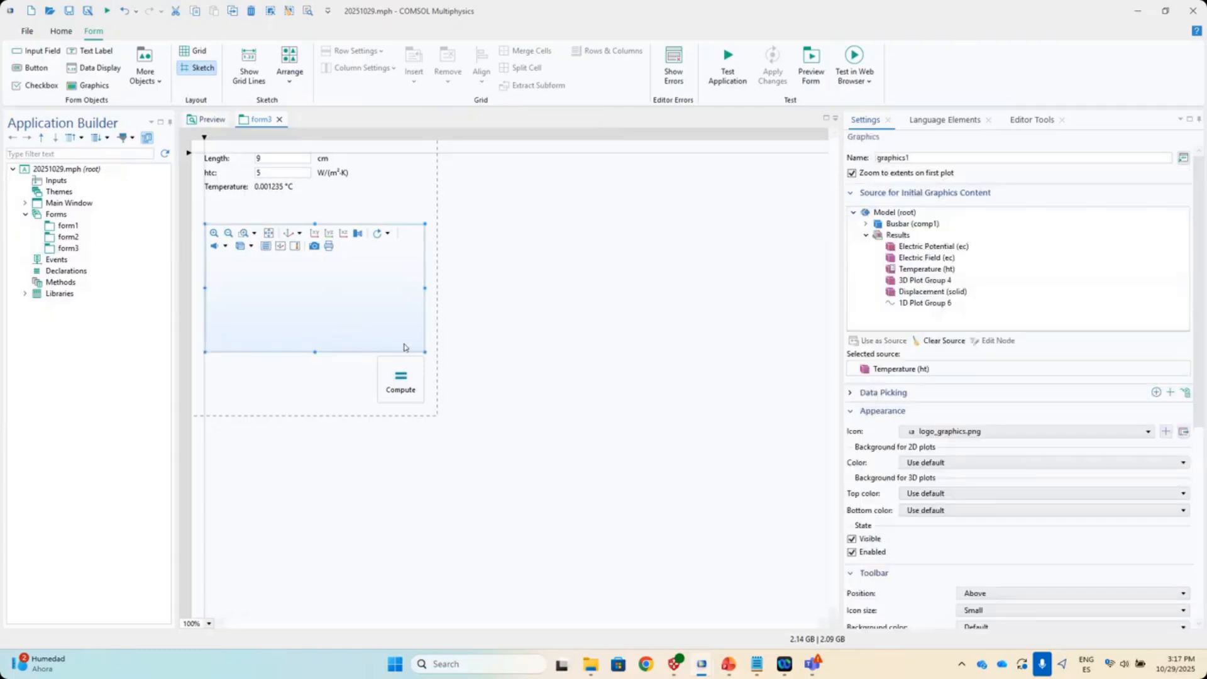
drag(425, 353, 666, 535)
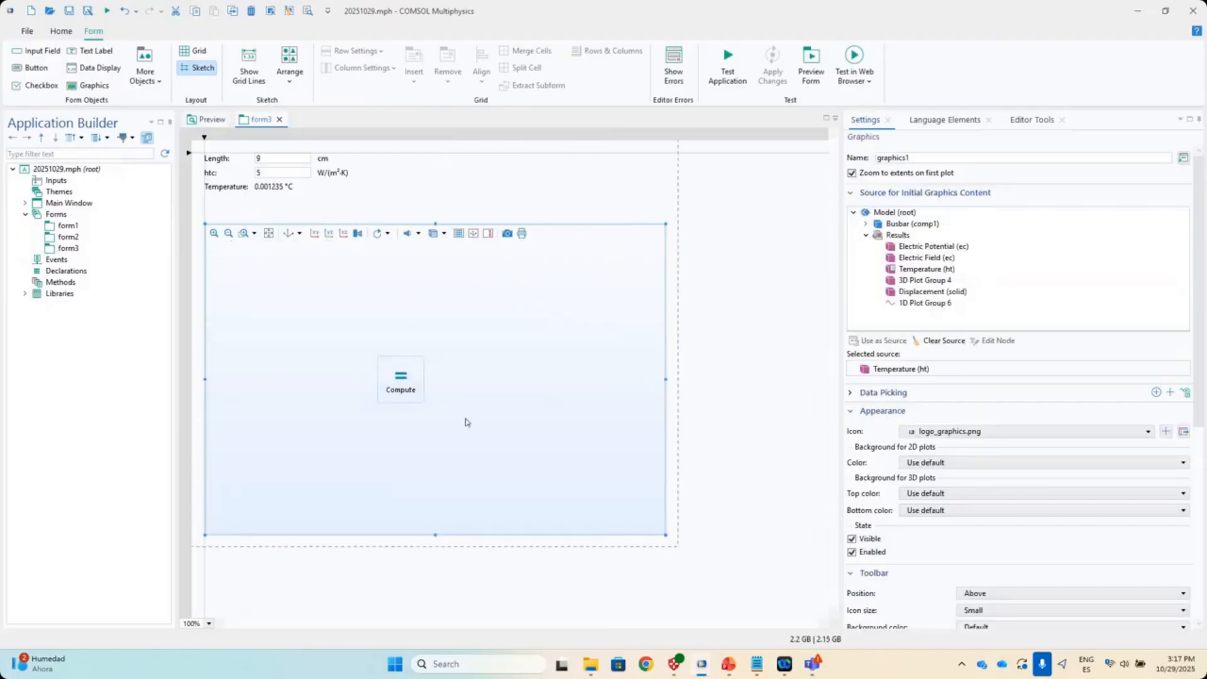
drag(409, 392, 570, 197)
drag(227, 189, 271, 215)
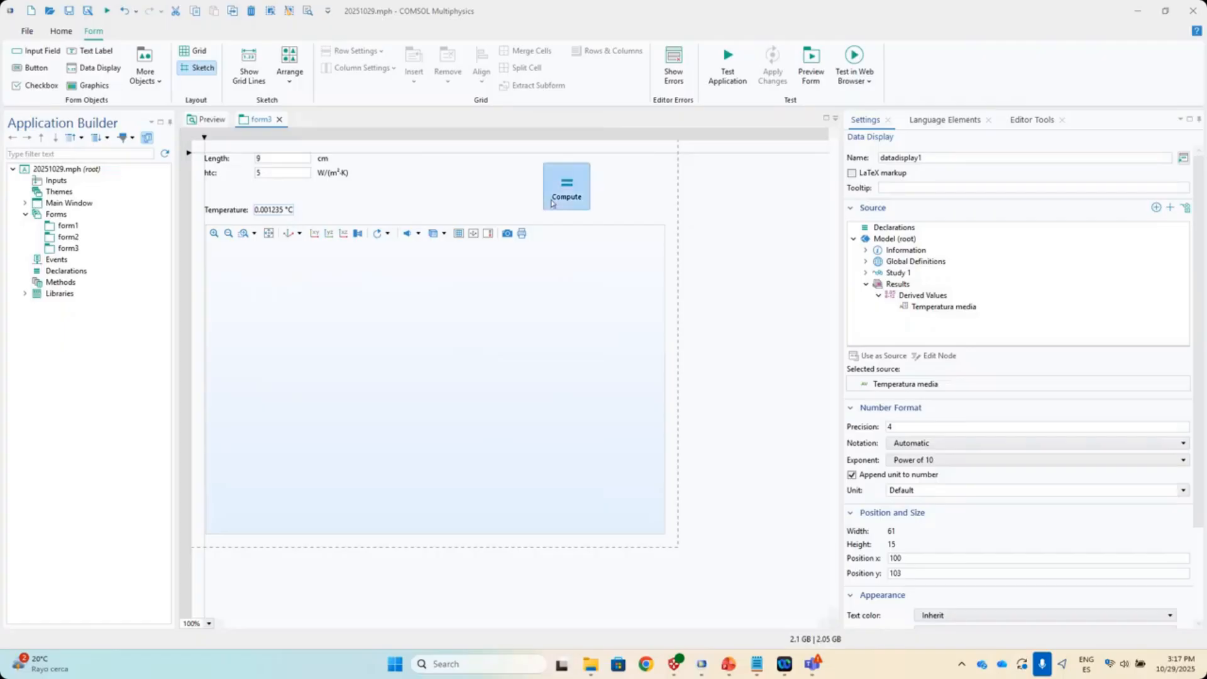
- Change the Compute button's caption on form3 to 'Simular'
click(558, 188)
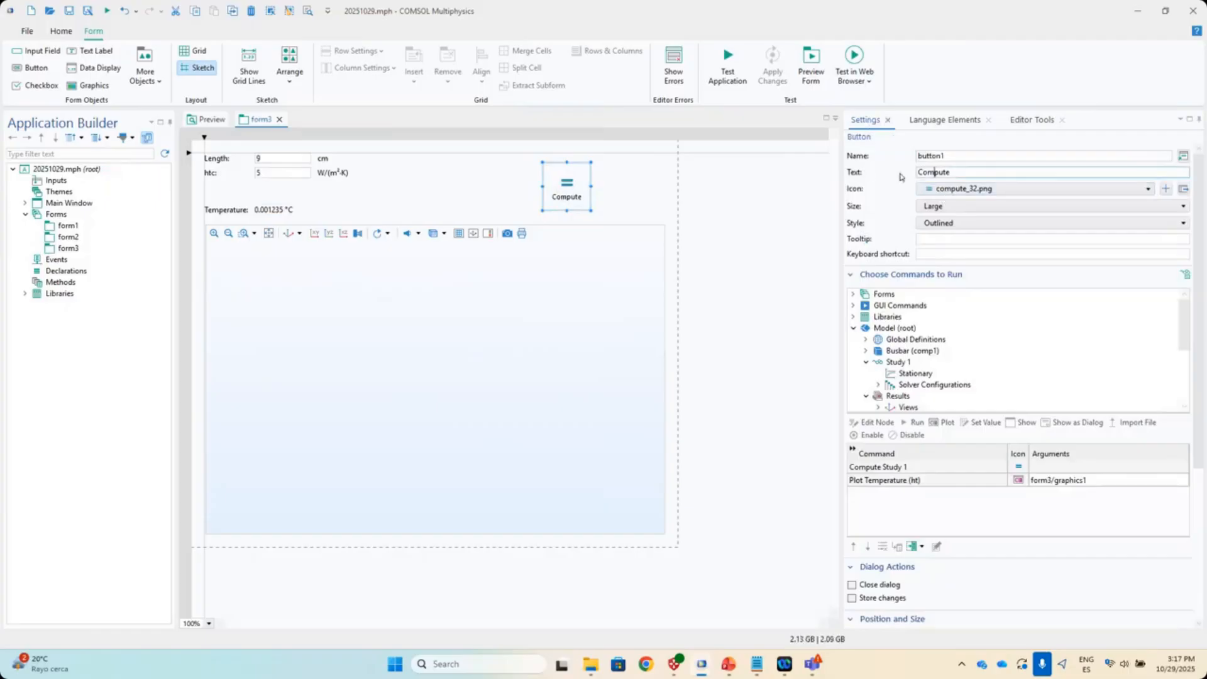
drag(954, 174, 905, 173)
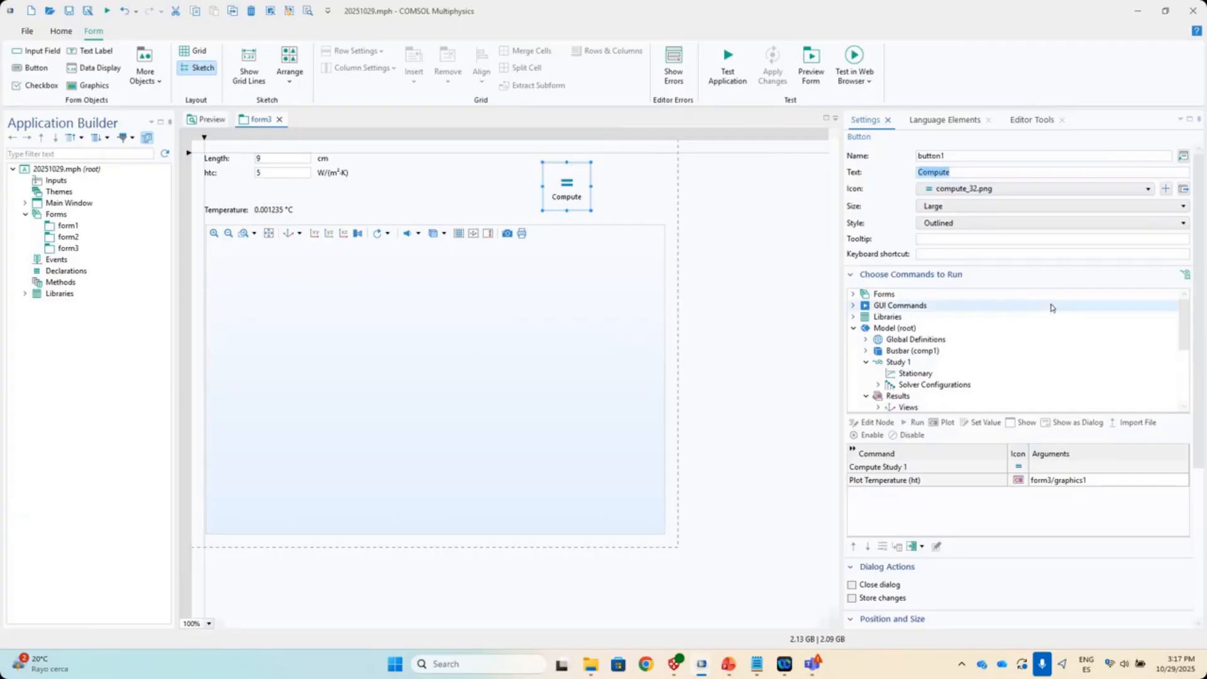
text(Simular)
click(778, 277)
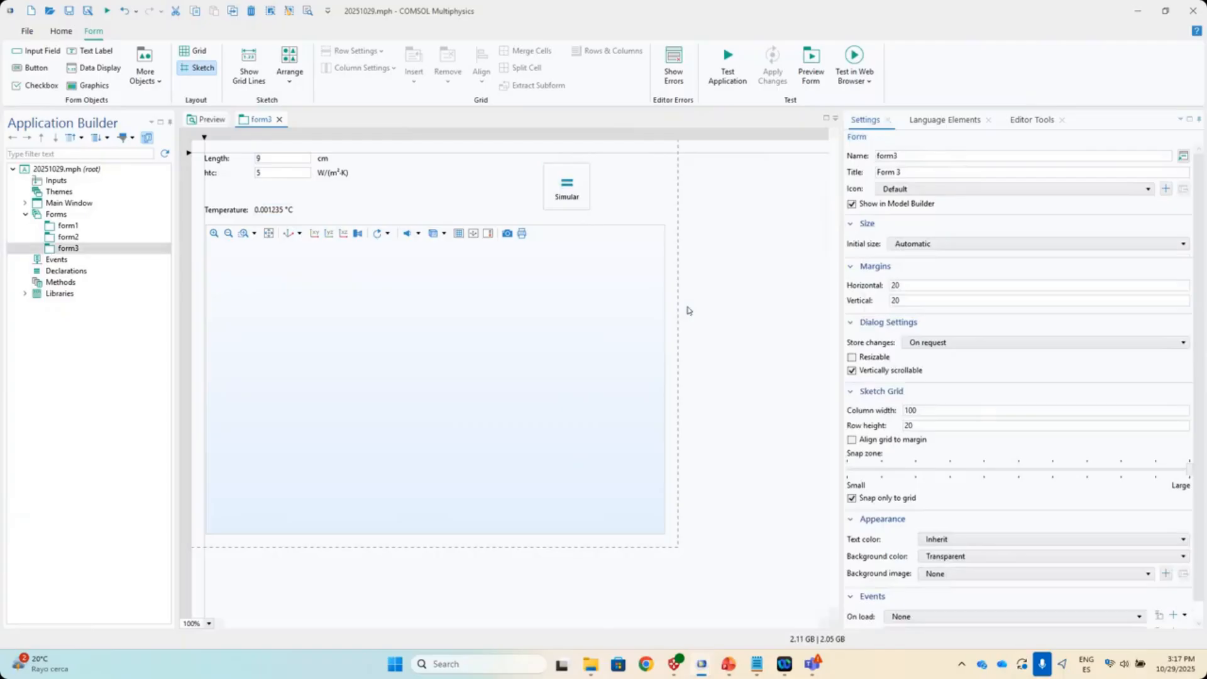
- Browse the list of icons available for the form
click(884, 190)
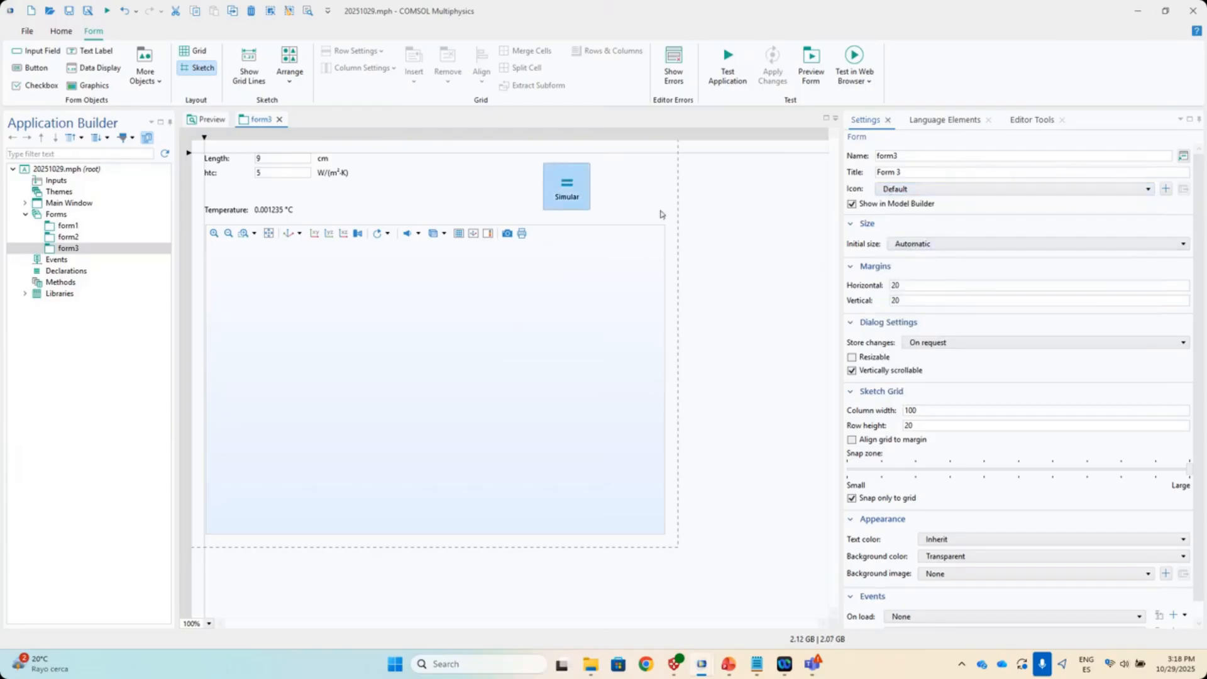
scroll(998, 337, down, 1)
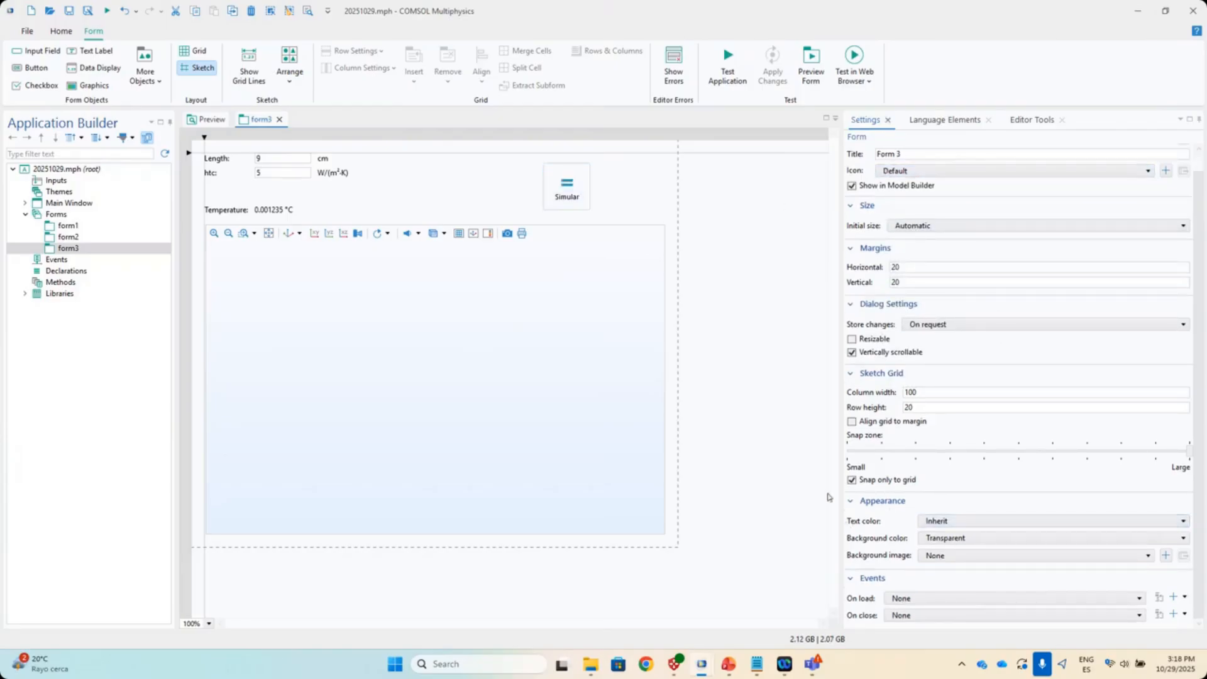
scroll(968, 406, up, 1)
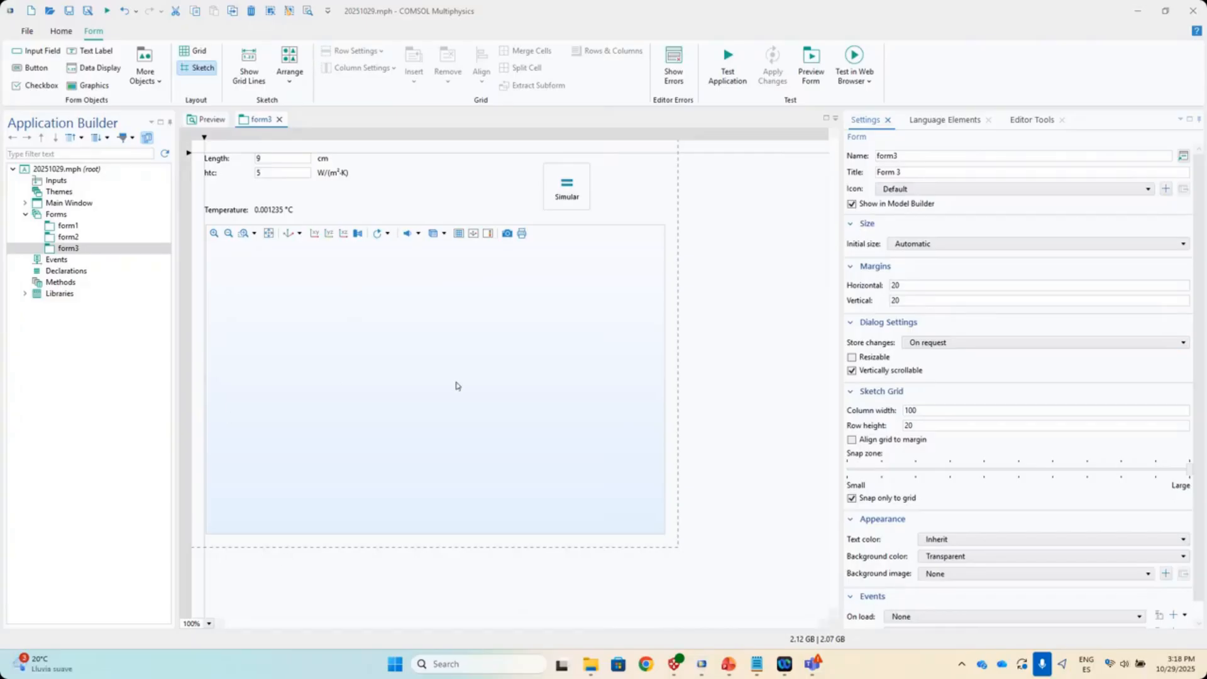
- Test-run the app, then move the Simular button up beside the htc input row
click(54, 248)
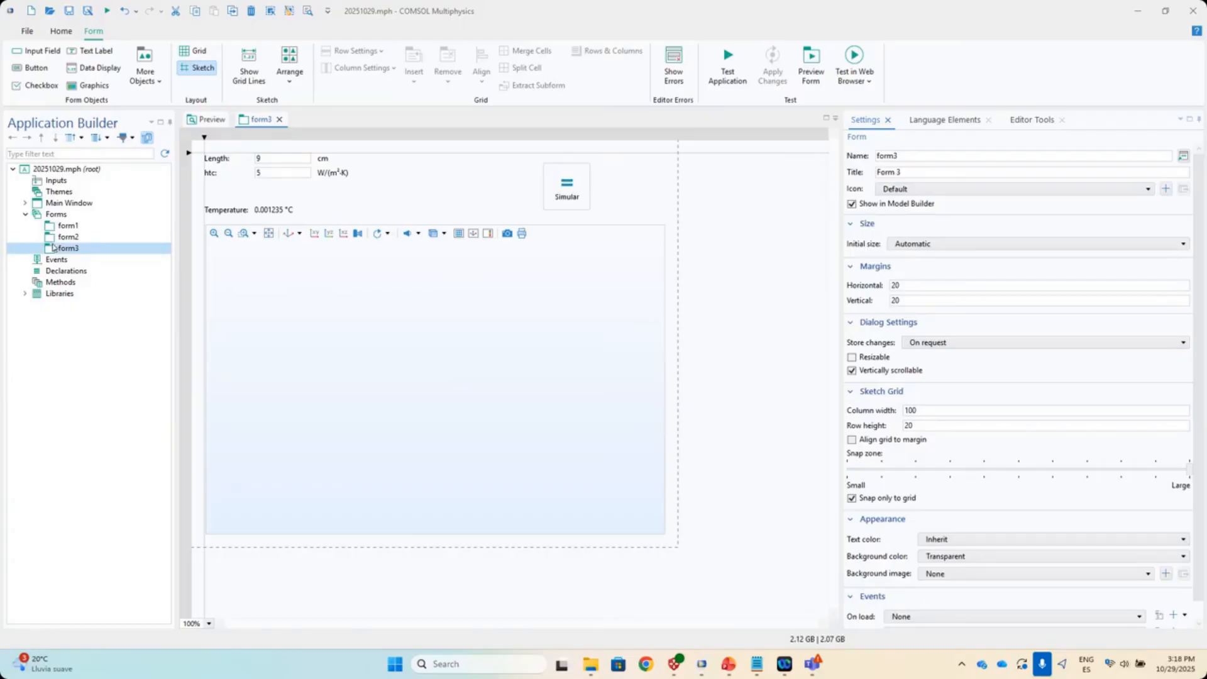
click(727, 69)
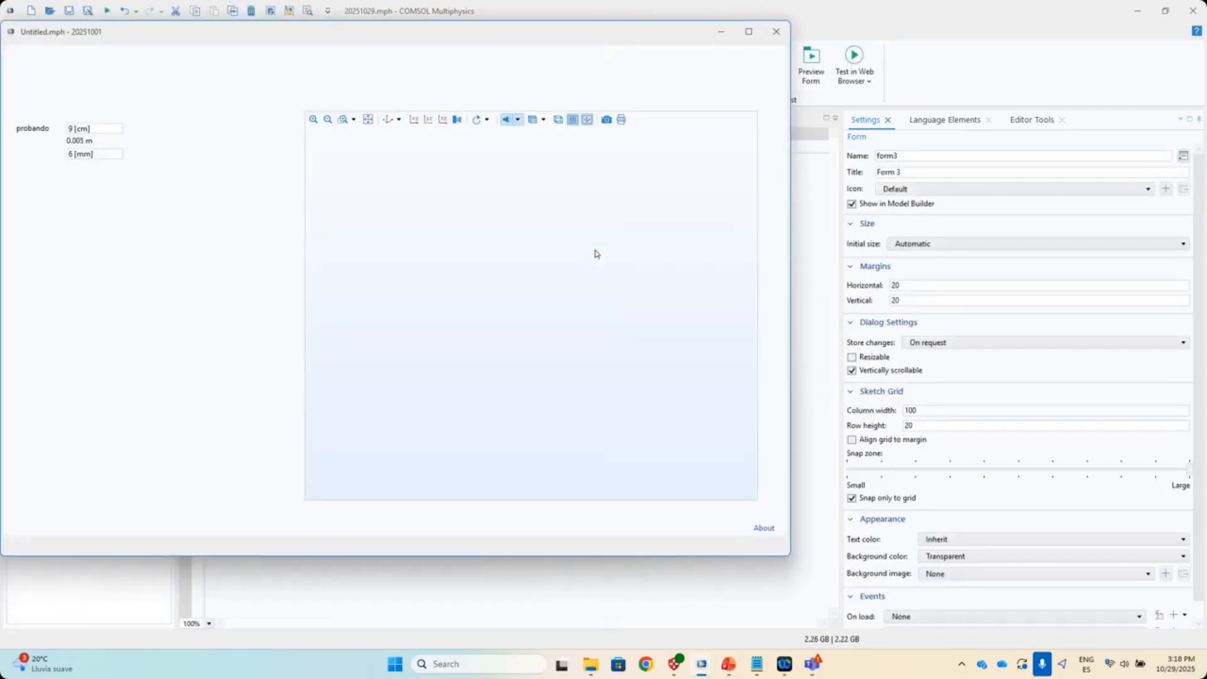
drag(375, 41, 483, 69)
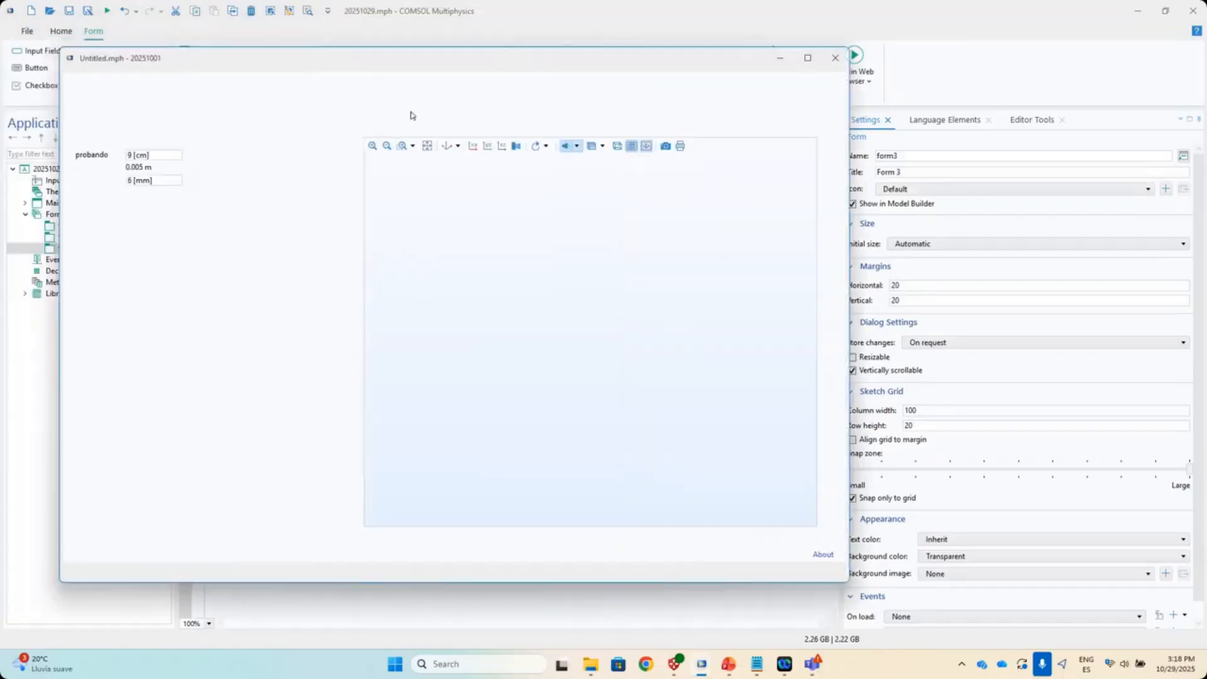
click(836, 60)
click(727, 66)
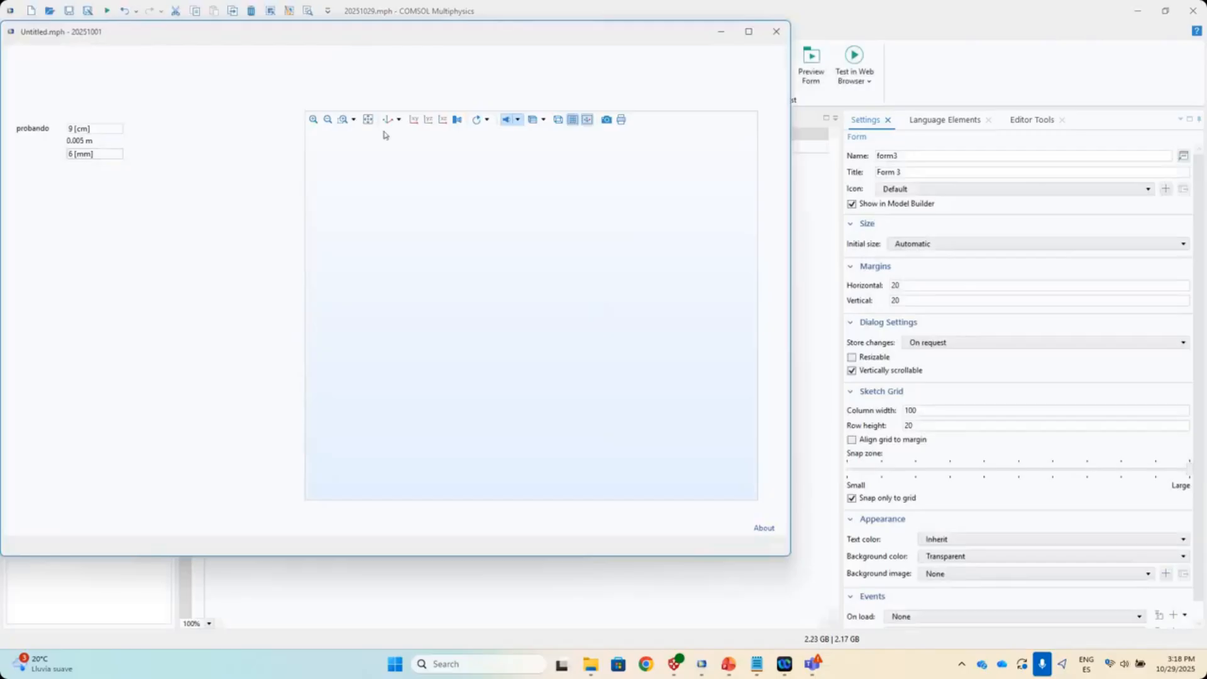
click(776, 32)
drag(570, 171, 405, 178)
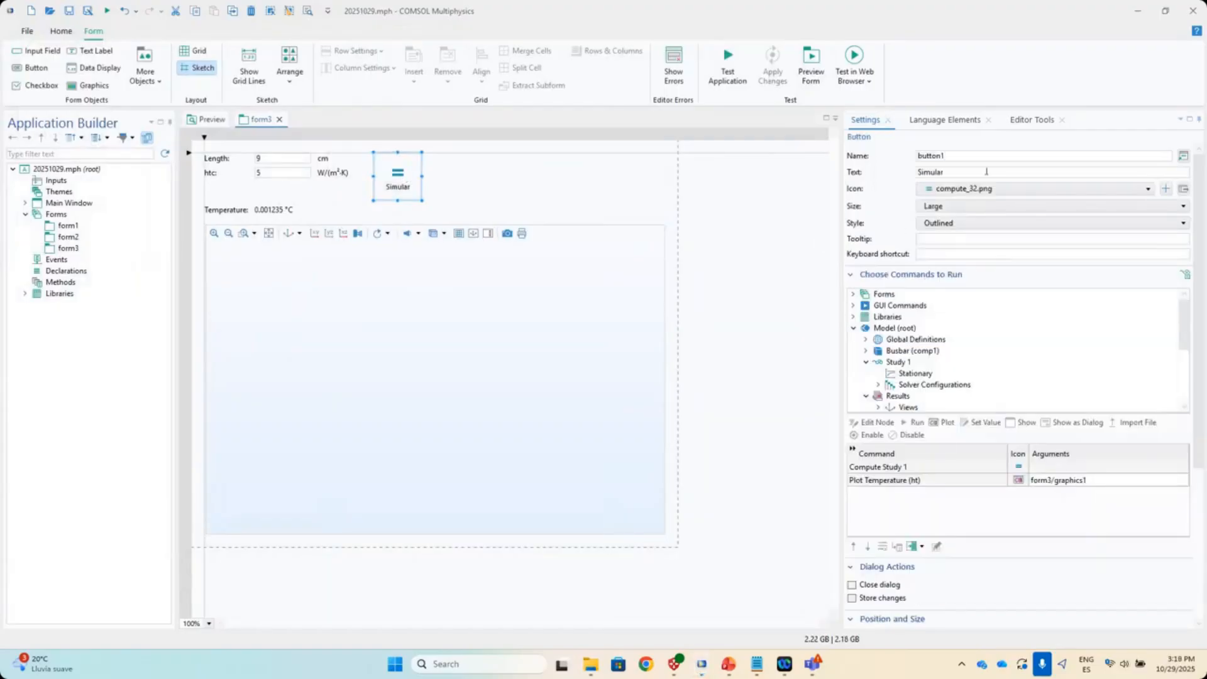
- Check the Simular button's Compute Study 1 command and its arguments
click(1031, 119)
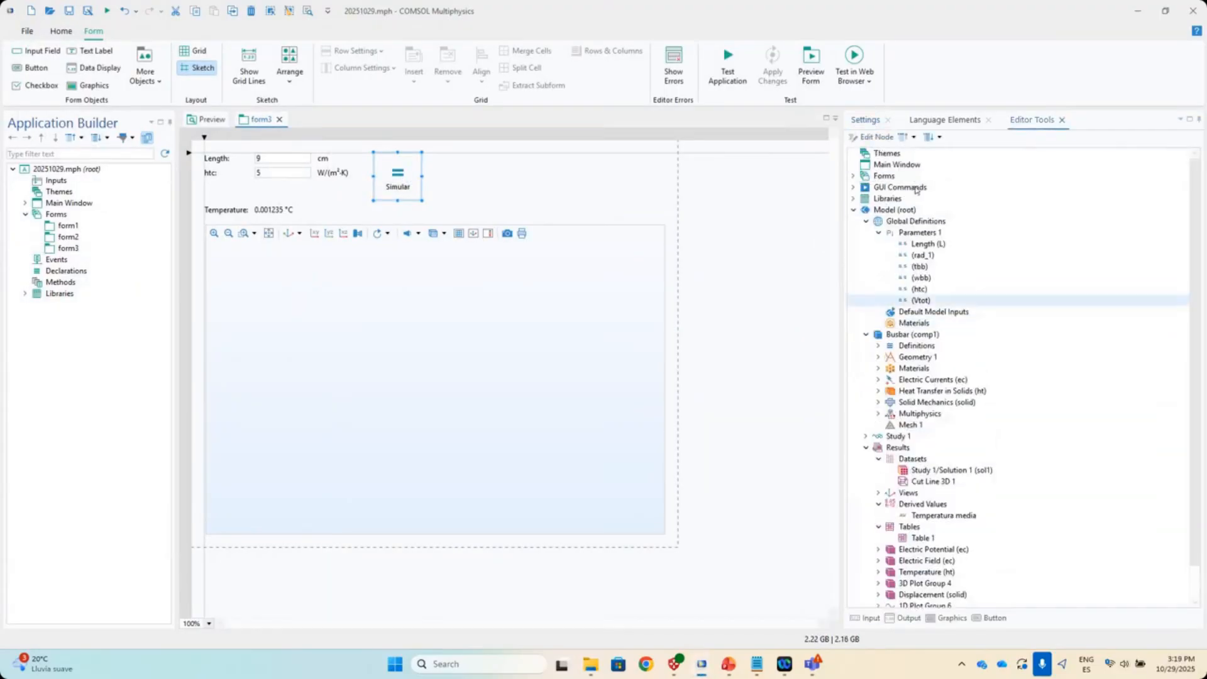
double_click(392, 186)
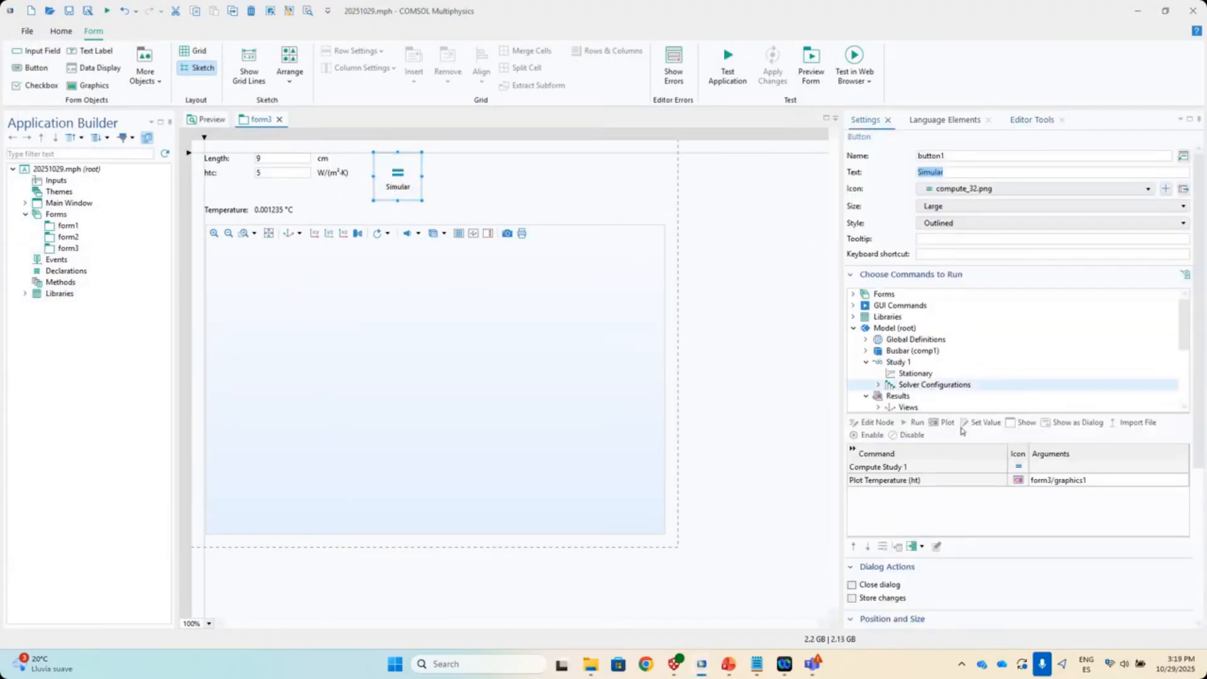
click(698, 211)
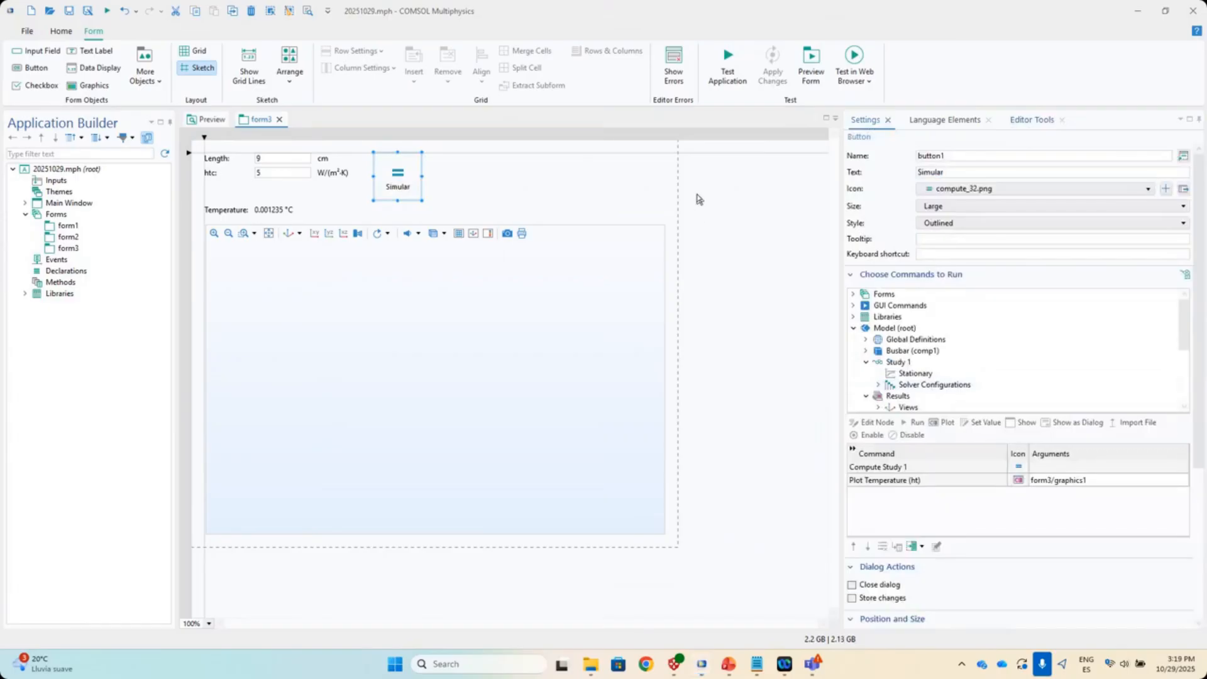
click(962, 470)
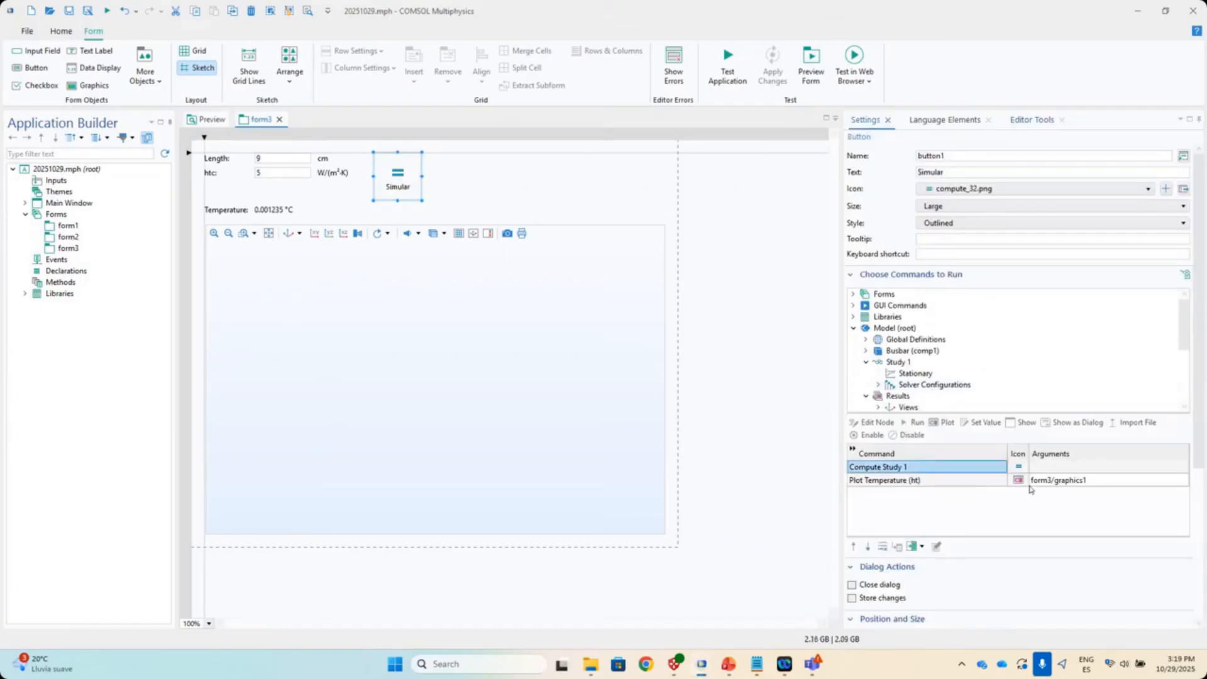
click(1038, 468)
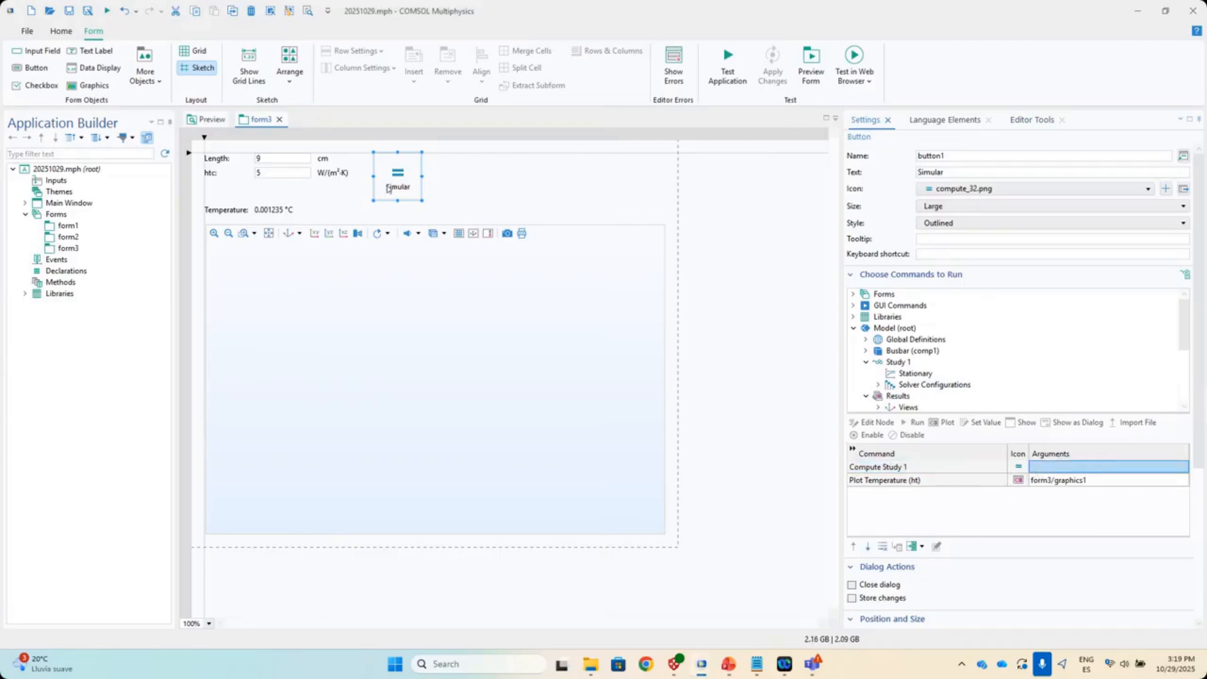
- Test-run the app again and nudge the Simular button into position
drag(388, 184, 379, 193)
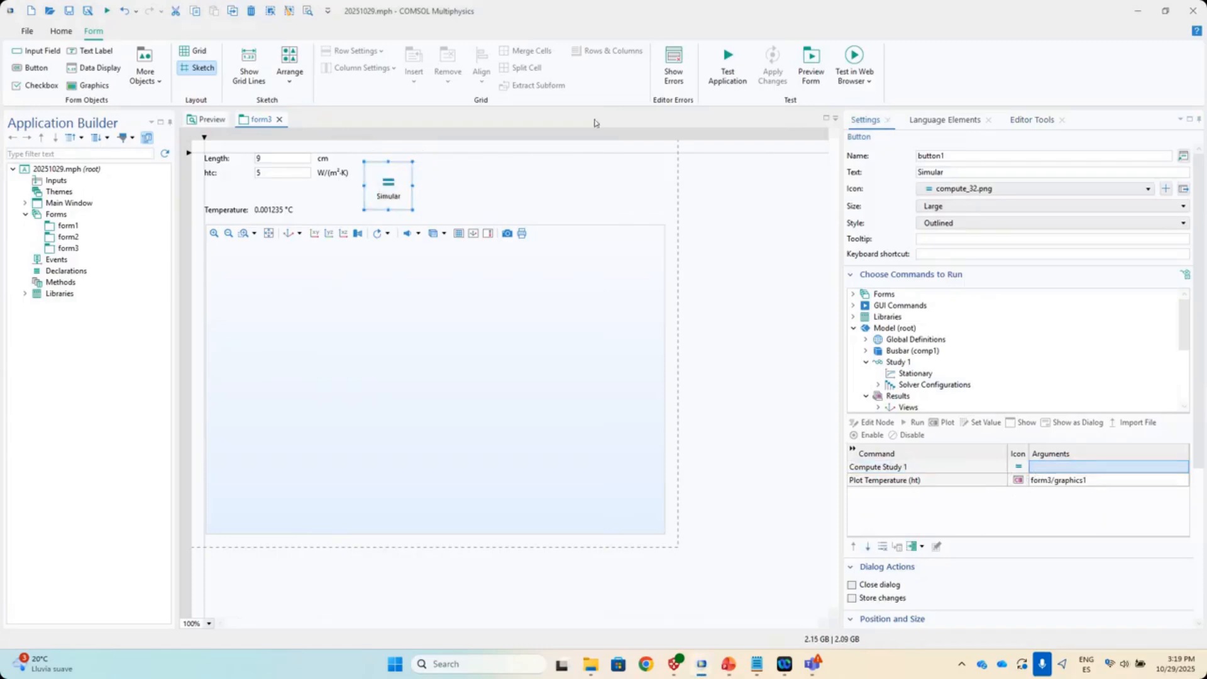
click(717, 88)
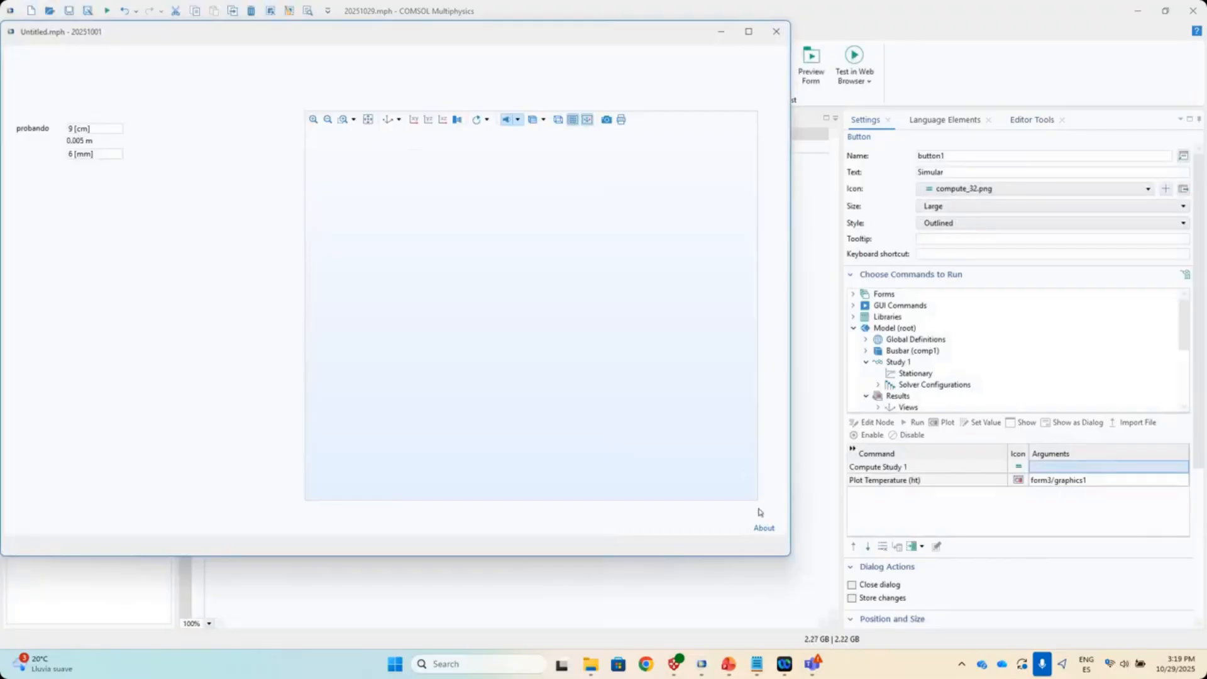
click(777, 31)
drag(400, 183, 392, 194)
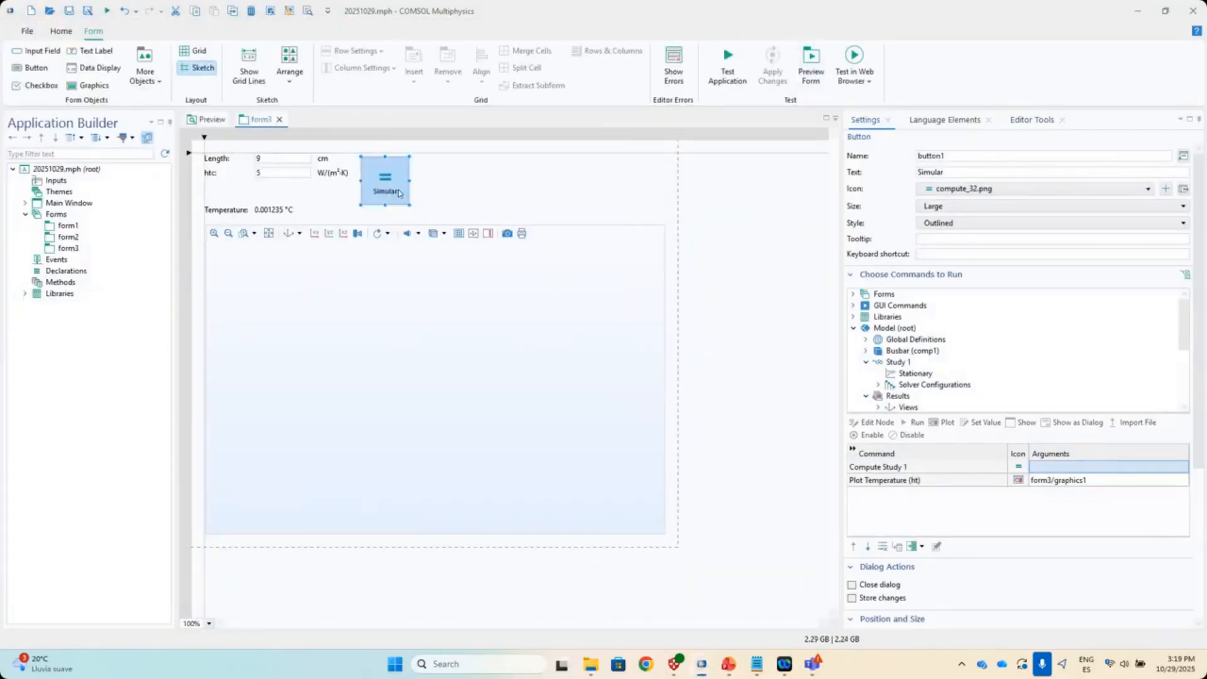
- Place a new button, Button 2, beside the Simular button on form3
click(36, 67)
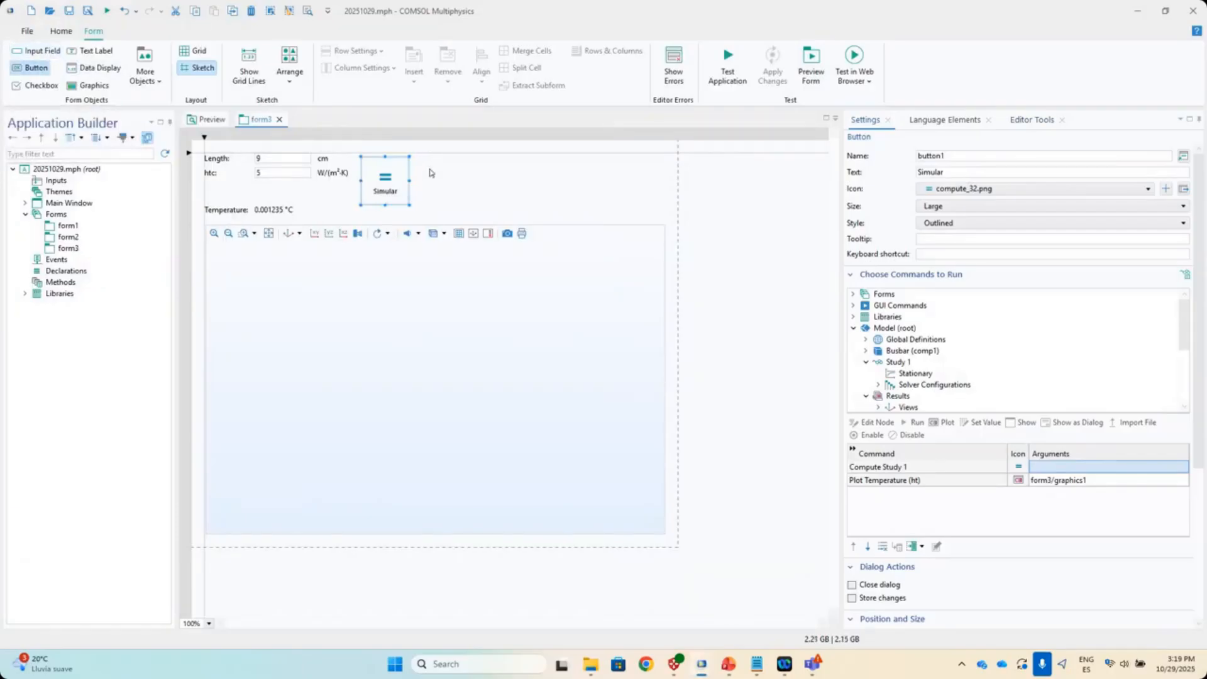
click(475, 356)
drag(478, 383, 464, 175)
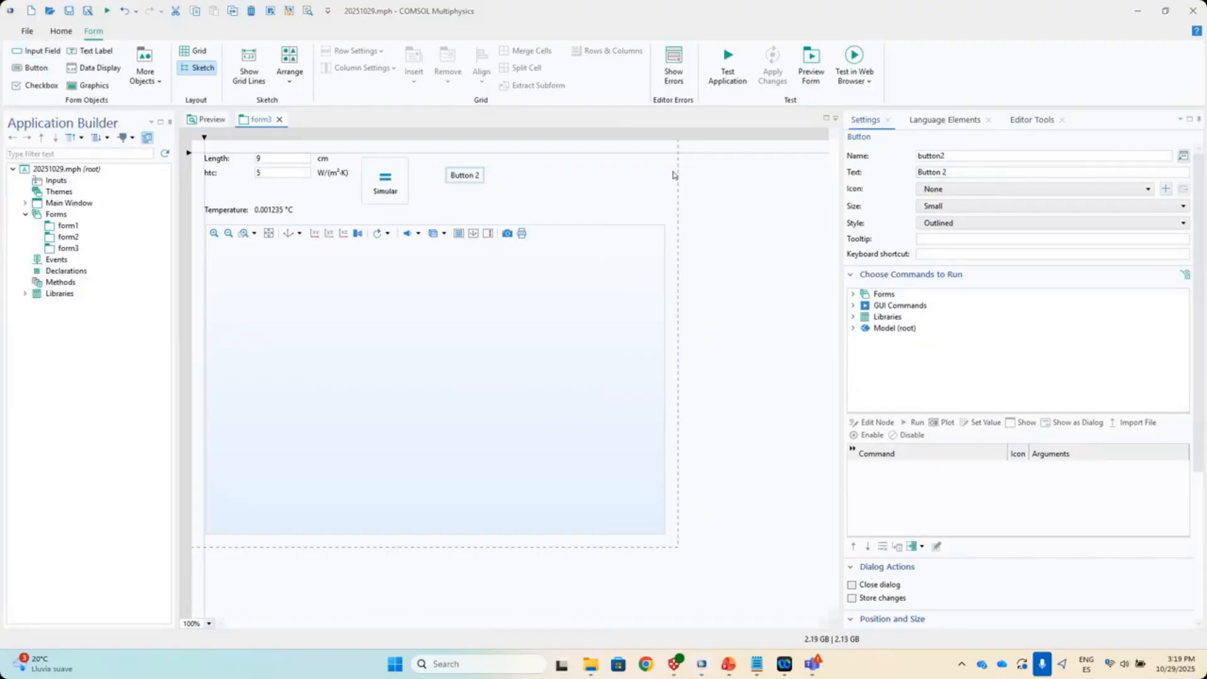
double_click(468, 179)
- Browse Study 1's Stationary step in Button 2's Choose Commands to Run list
click(855, 328)
click(925, 351)
click(896, 363)
click(866, 362)
click(910, 374)
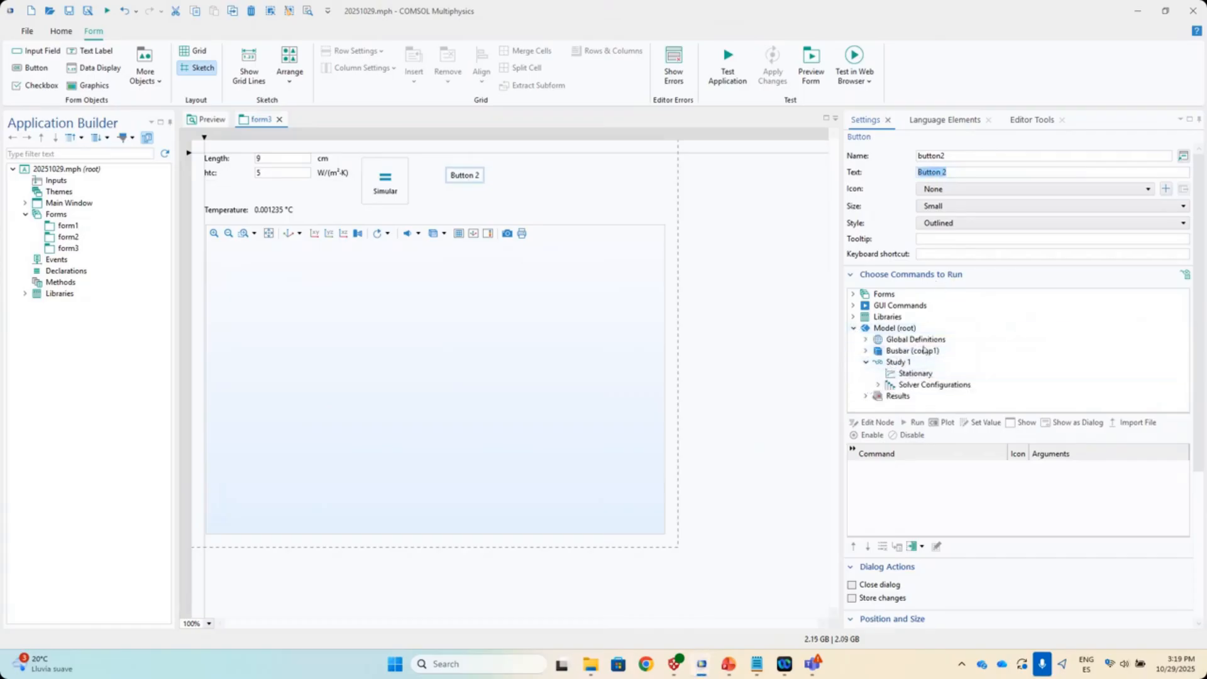
scroll(915, 391, down, 1)
scroll(912, 342, up, 1)
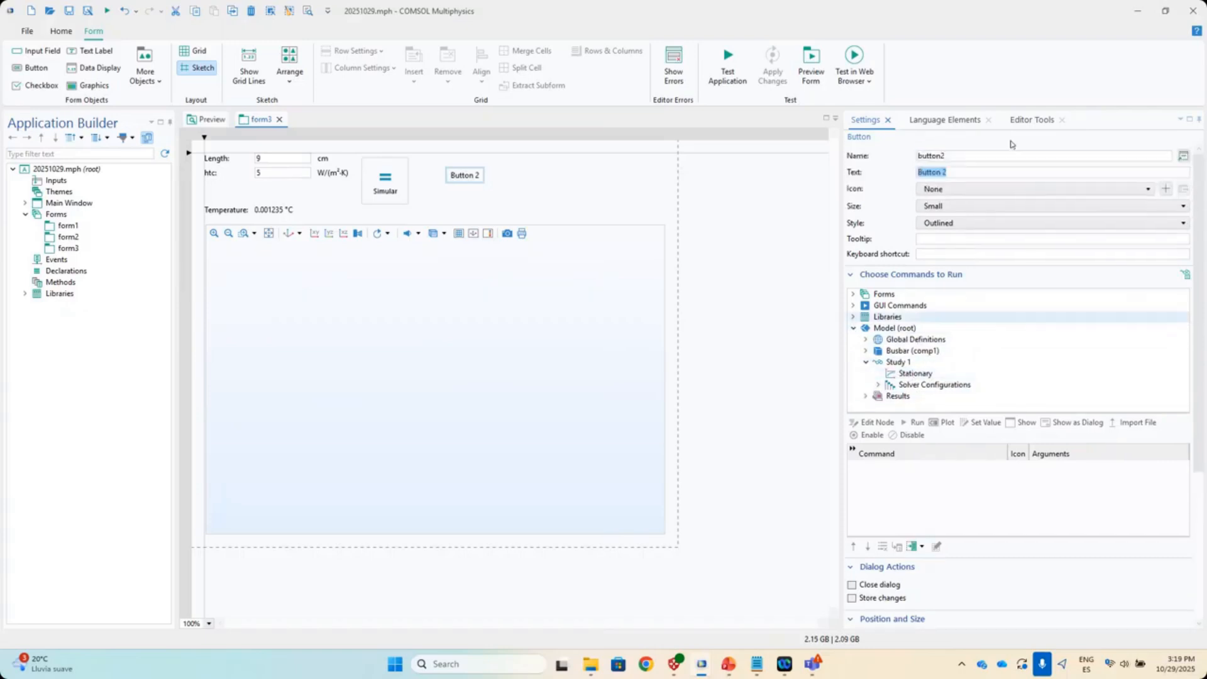
click(945, 380)
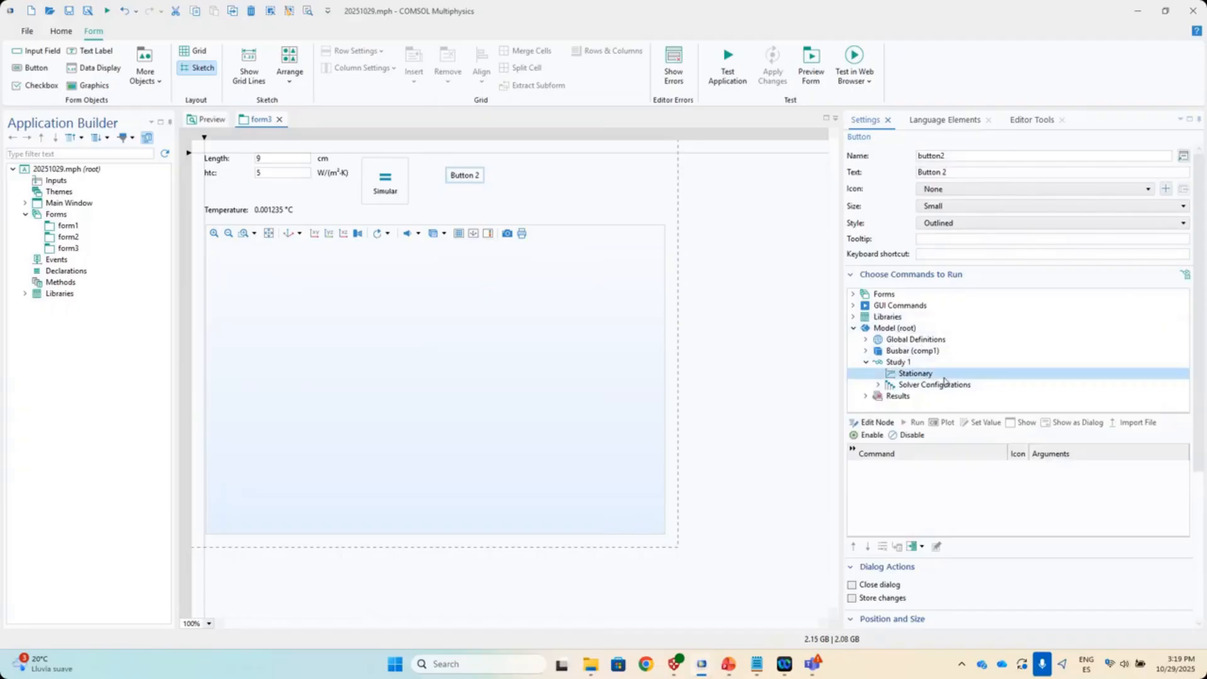
- Browse the GUI Commands, Busbar (comp1) and Results nodes in the command list
click(854, 307)
click(853, 307)
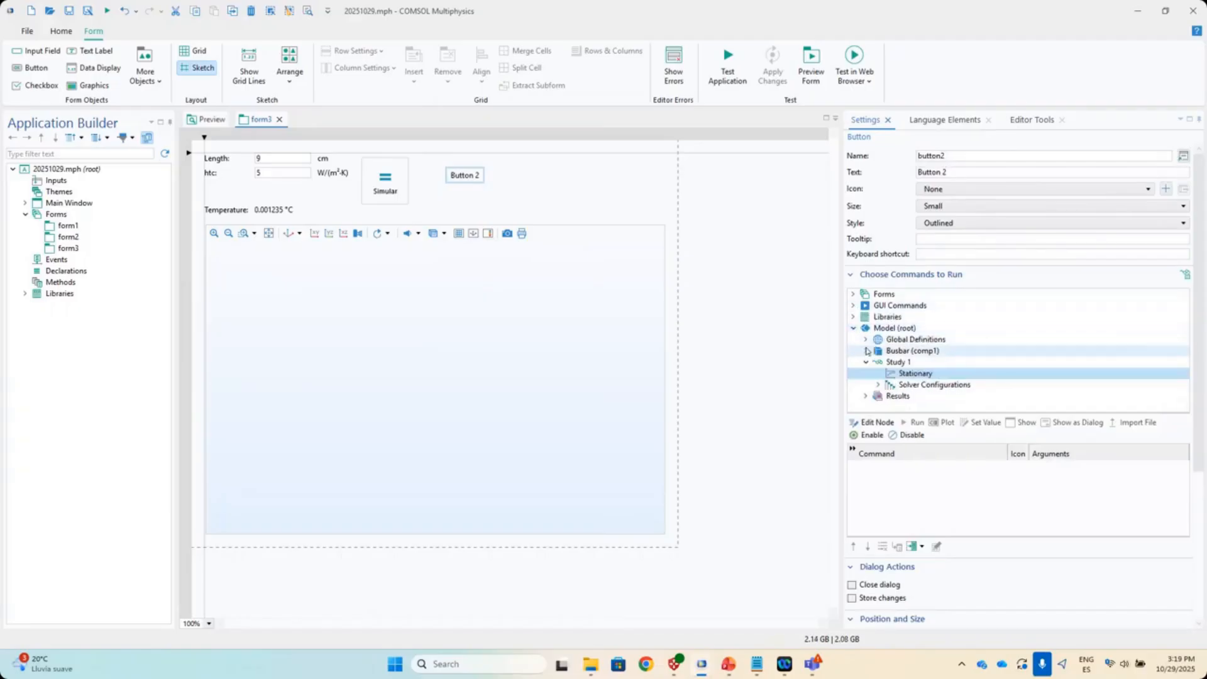
click(866, 350)
scroll(925, 370, down, 2)
scroll(926, 371, up, 2)
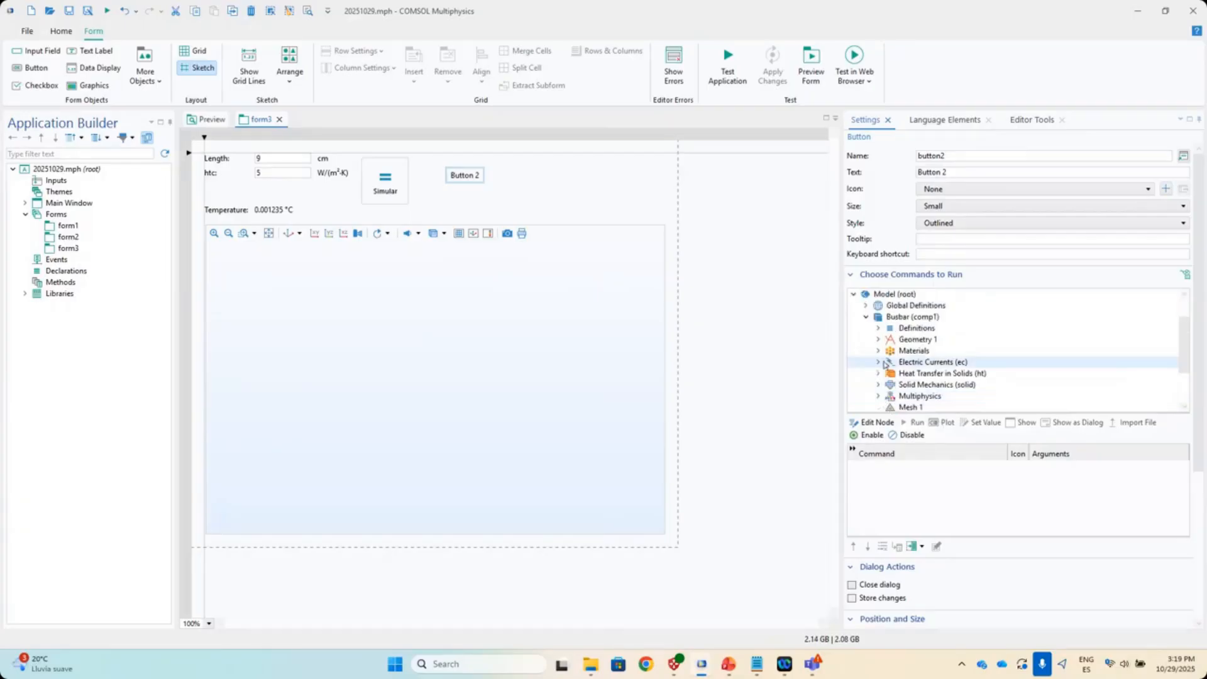
scroll(931, 376, down, 2)
scroll(931, 379, down, 1)
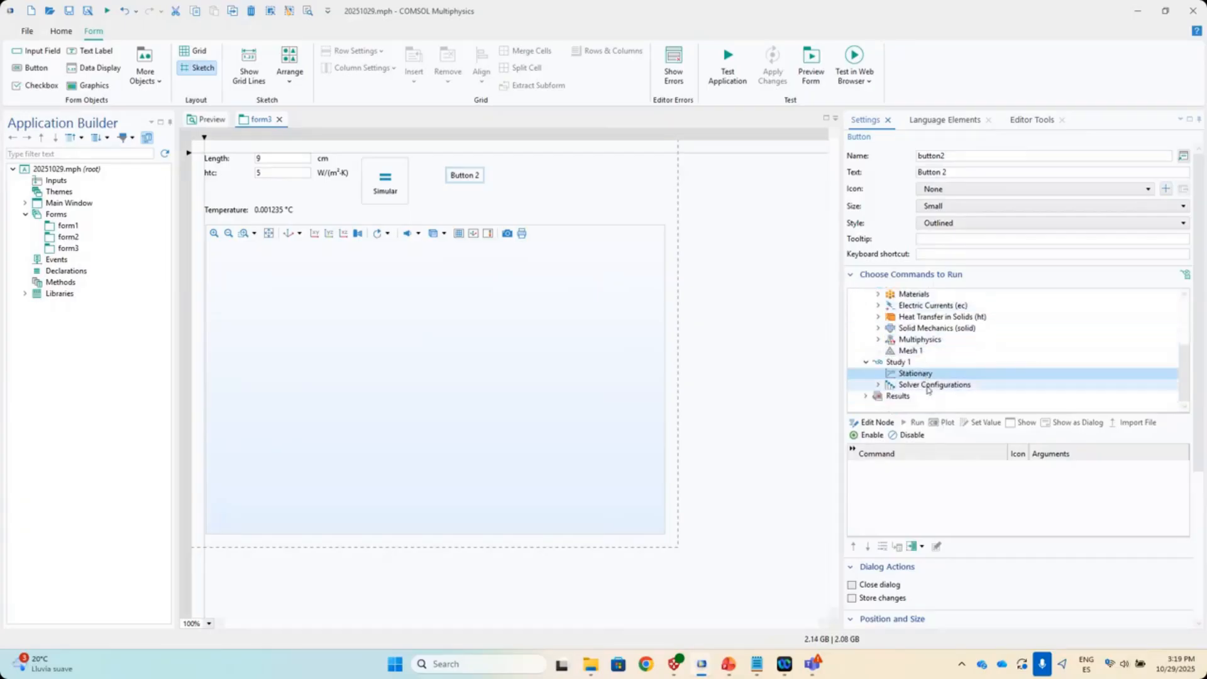
double_click(895, 393)
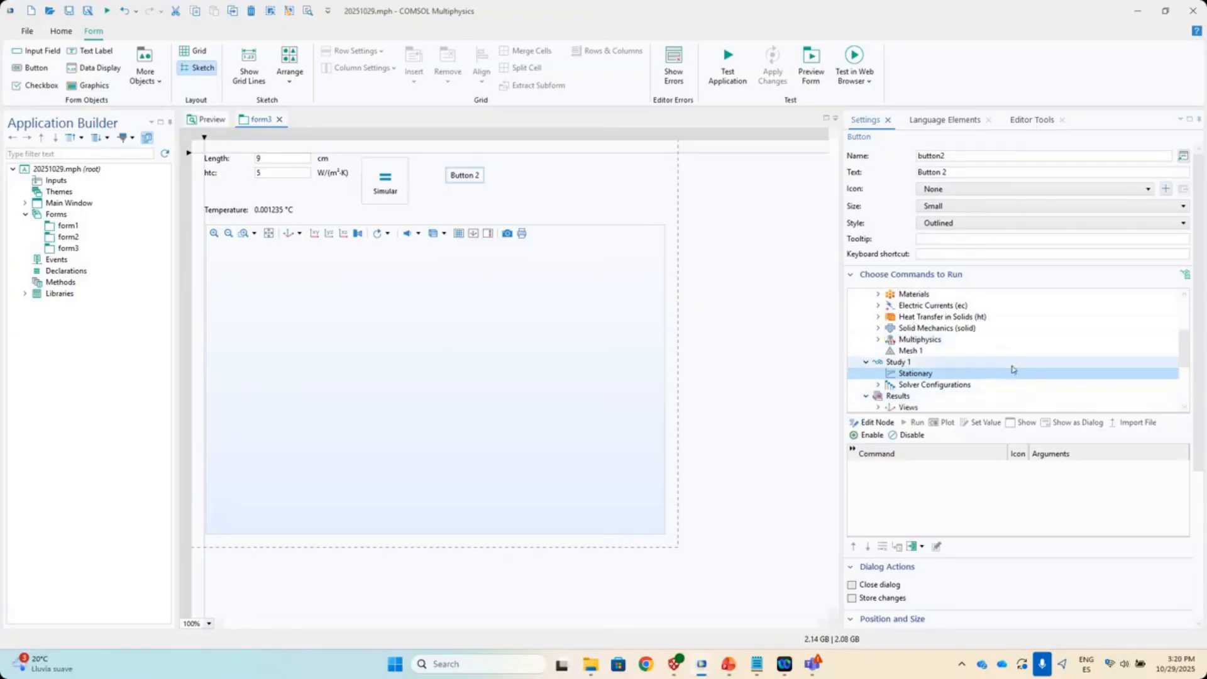
click(1037, 120)
scroll(974, 381, down, 1)
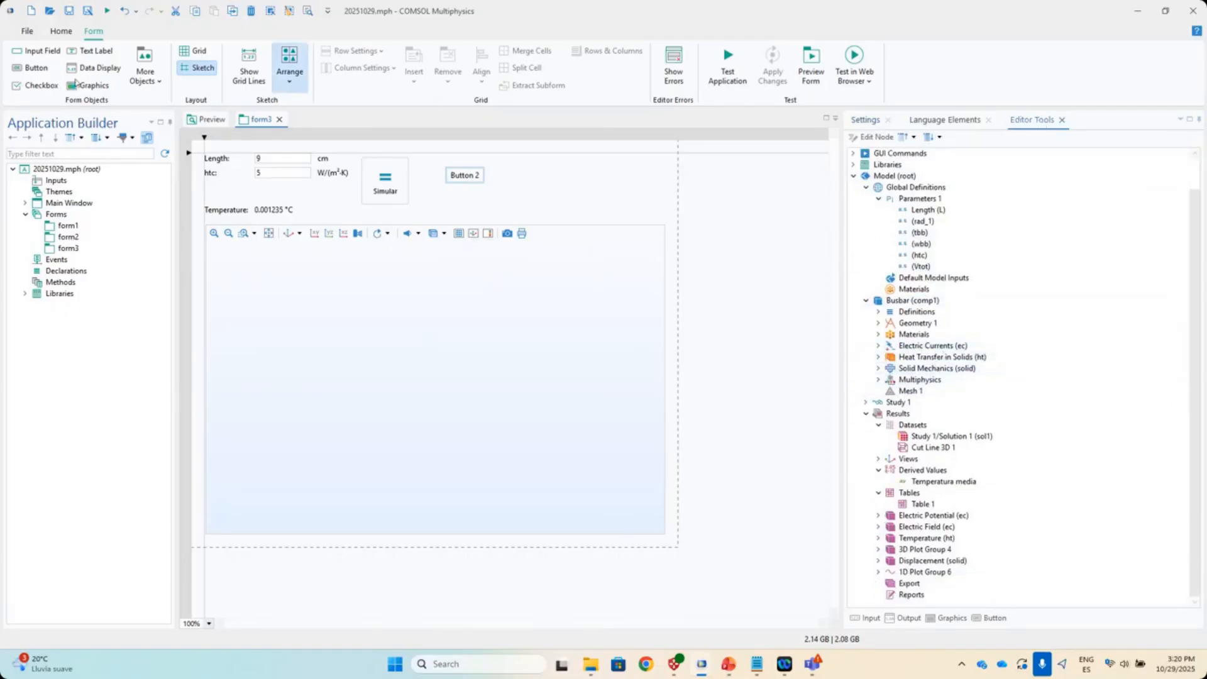
- Return to the Home ribbon and expand Study 1 in the model tree
click(61, 32)
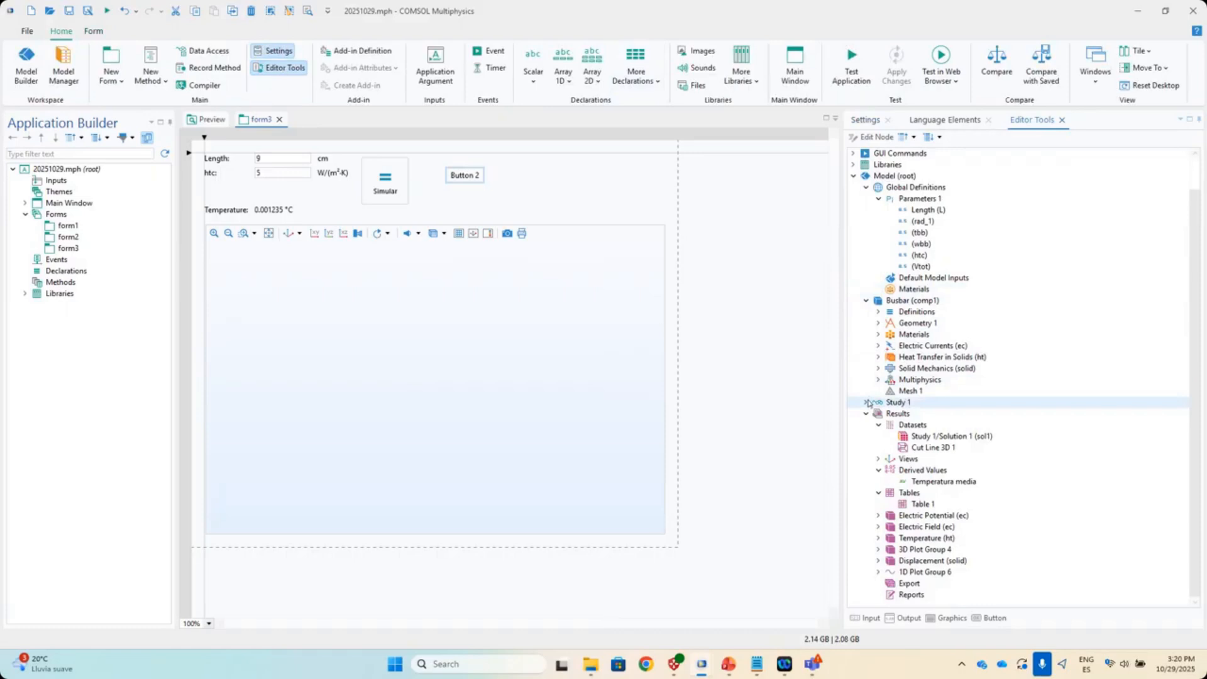
click(869, 403)
scroll(906, 419, down, 1)
scroll(910, 427, up, 2)
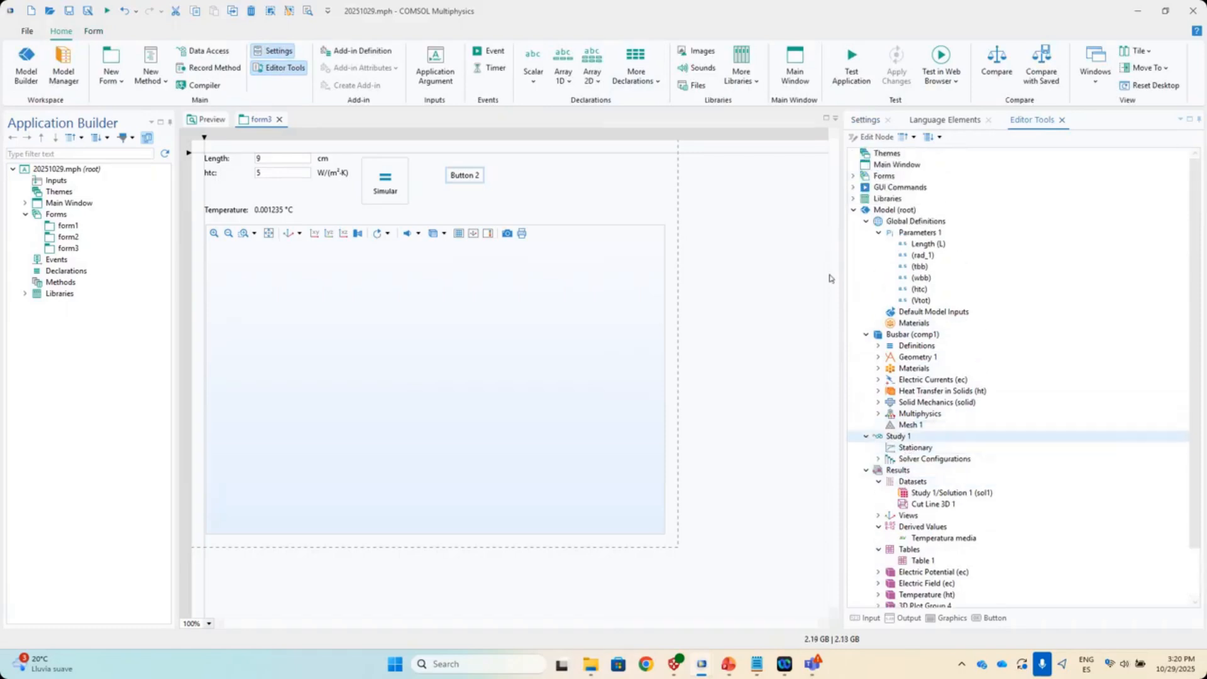
- Preview form1 and form2, then test-launch the app and minimize it
click(70, 237)
click(71, 226)
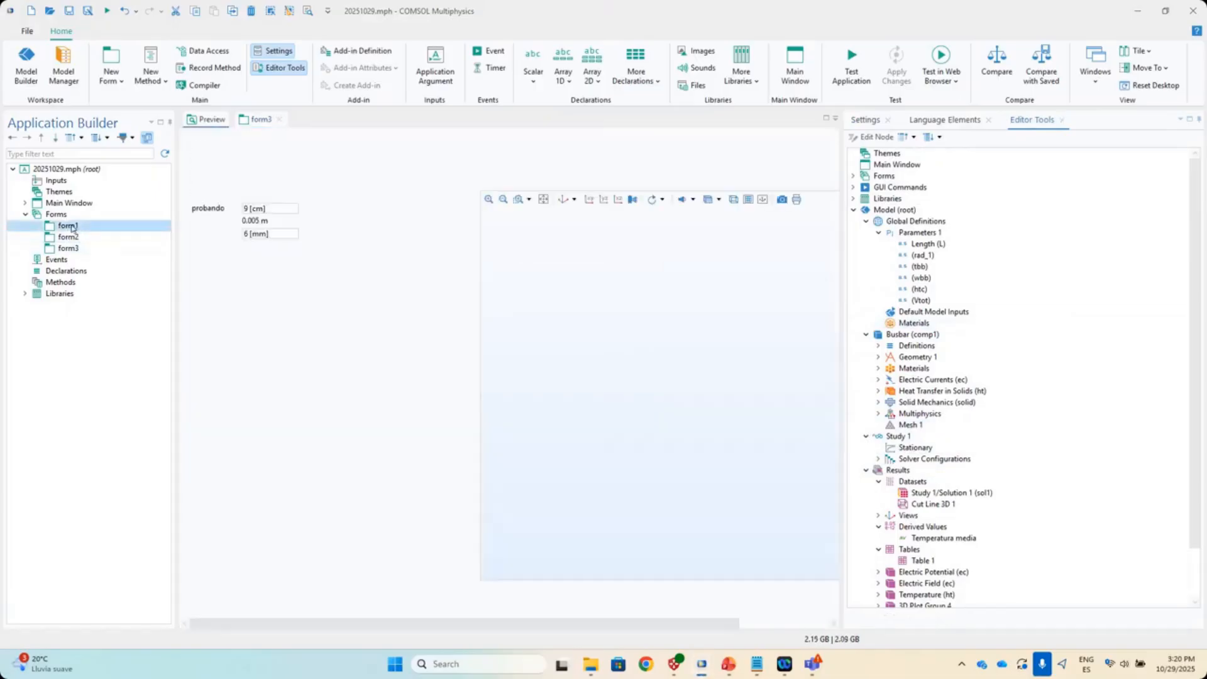
drag(711, 622, 554, 606)
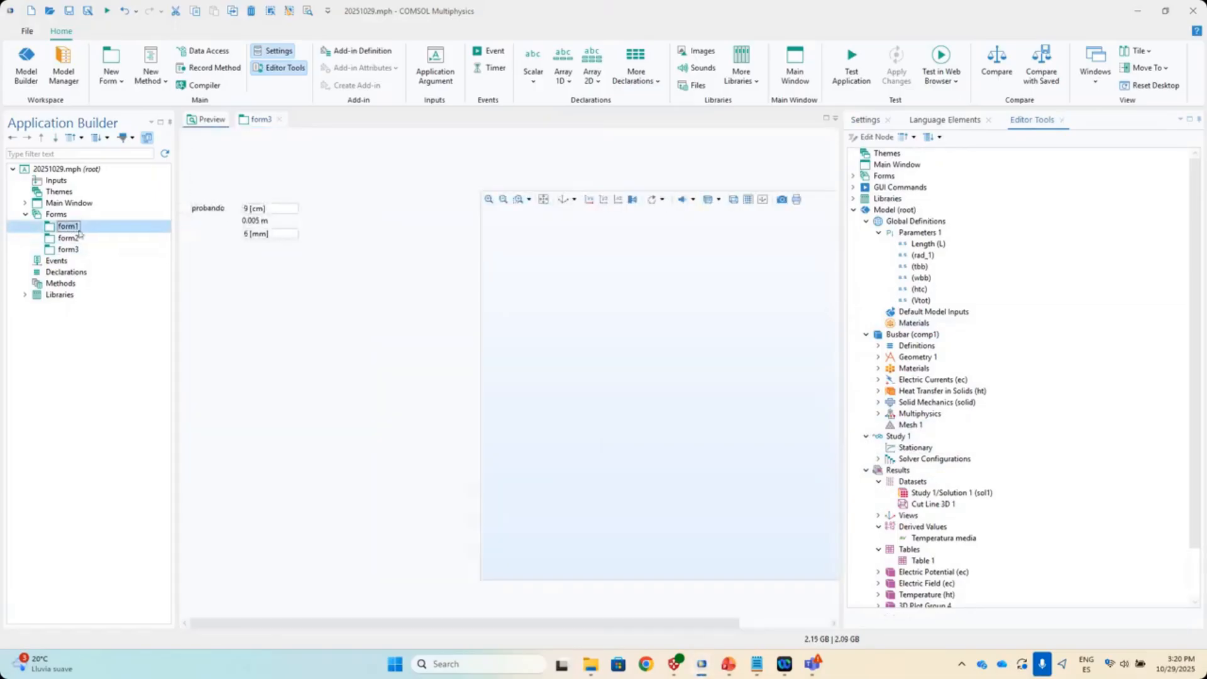
click(69, 238)
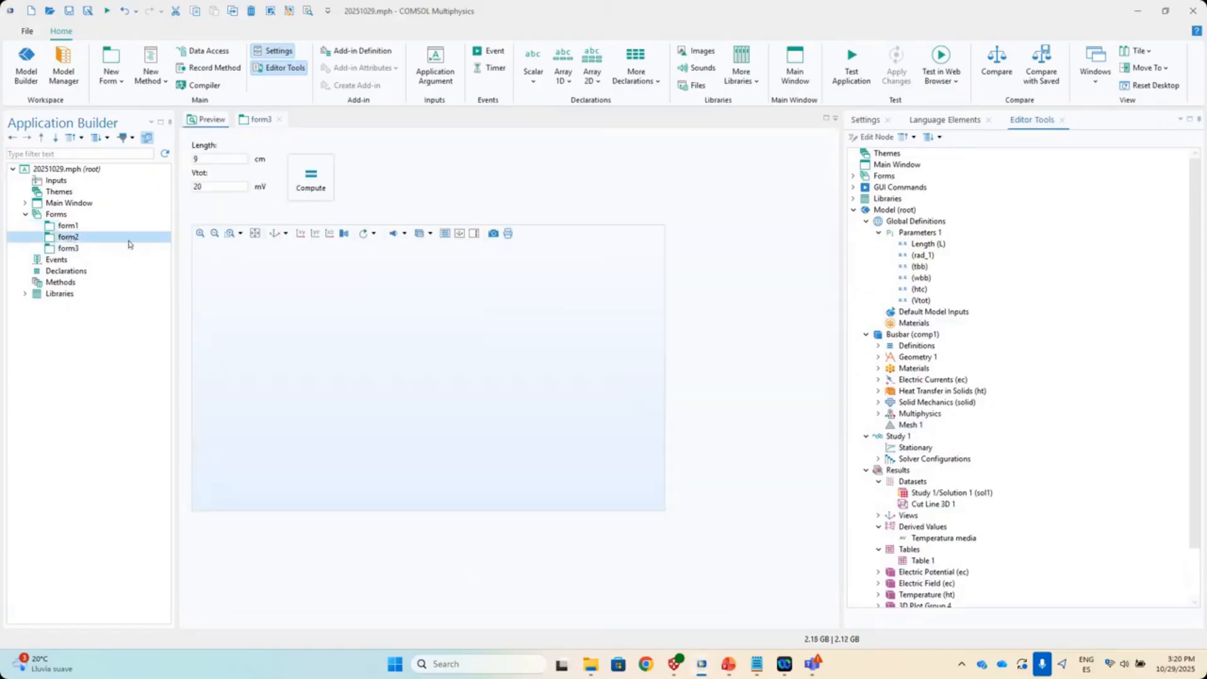
click(852, 63)
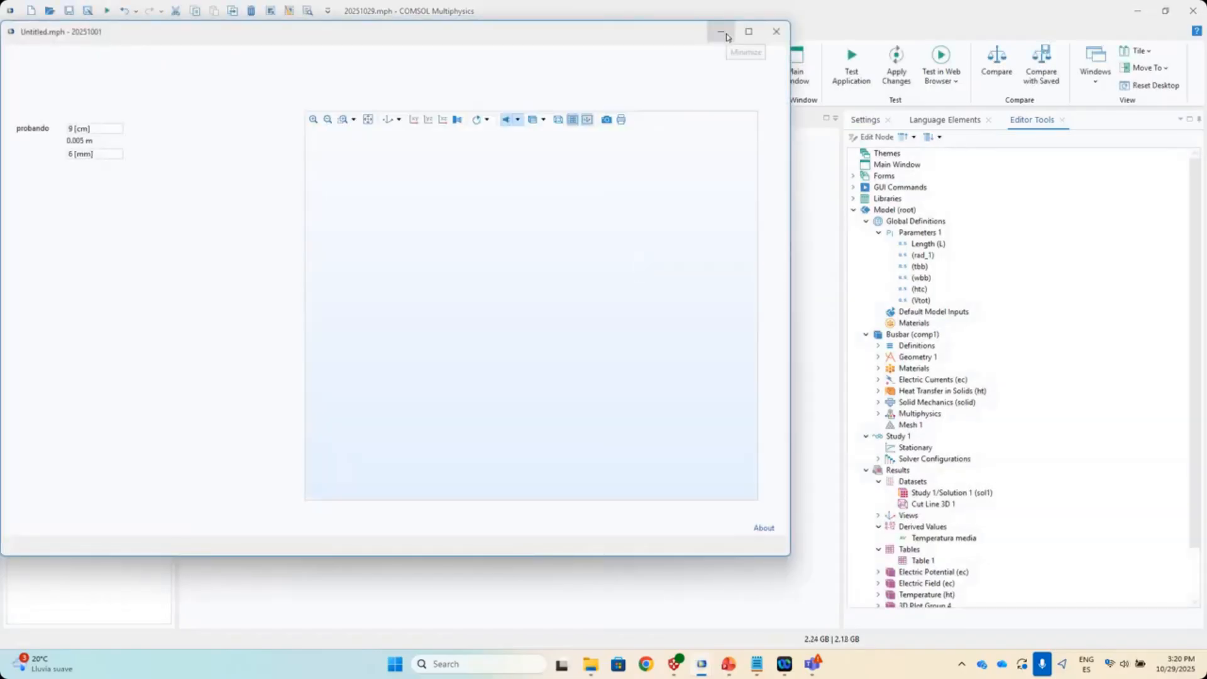
click(721, 32)
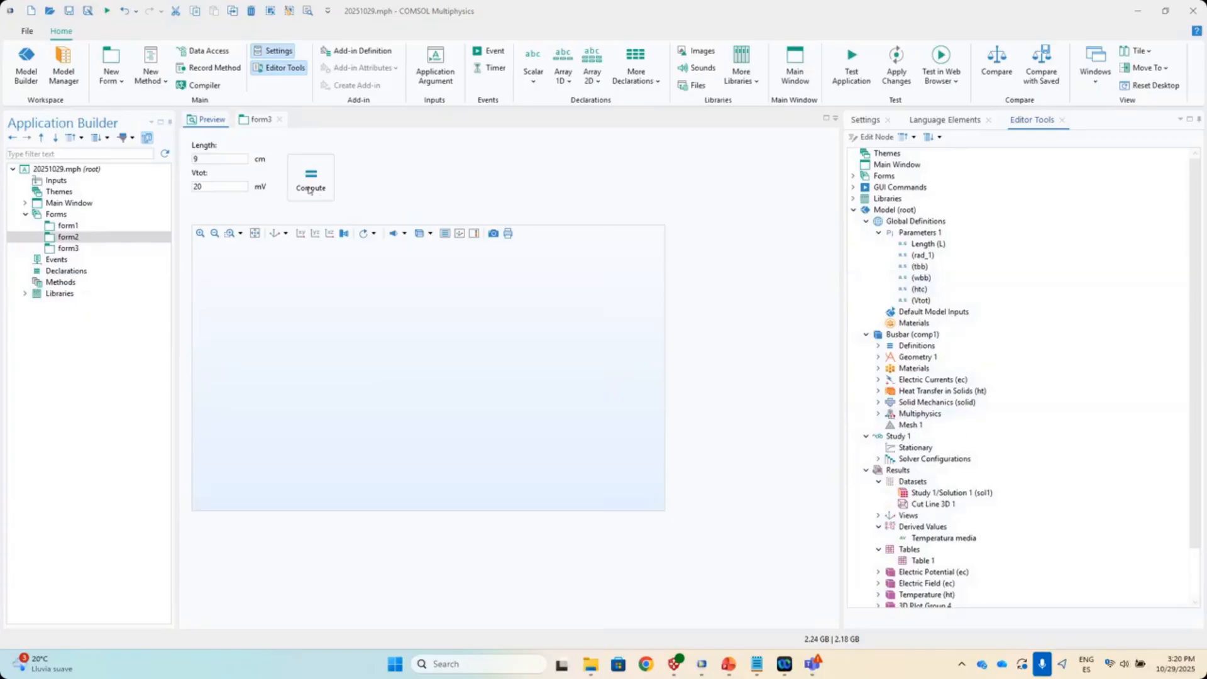
- Relabel form3's htc entry as 'Coeficiente transferencia calor convectivo'
double_click(67, 248)
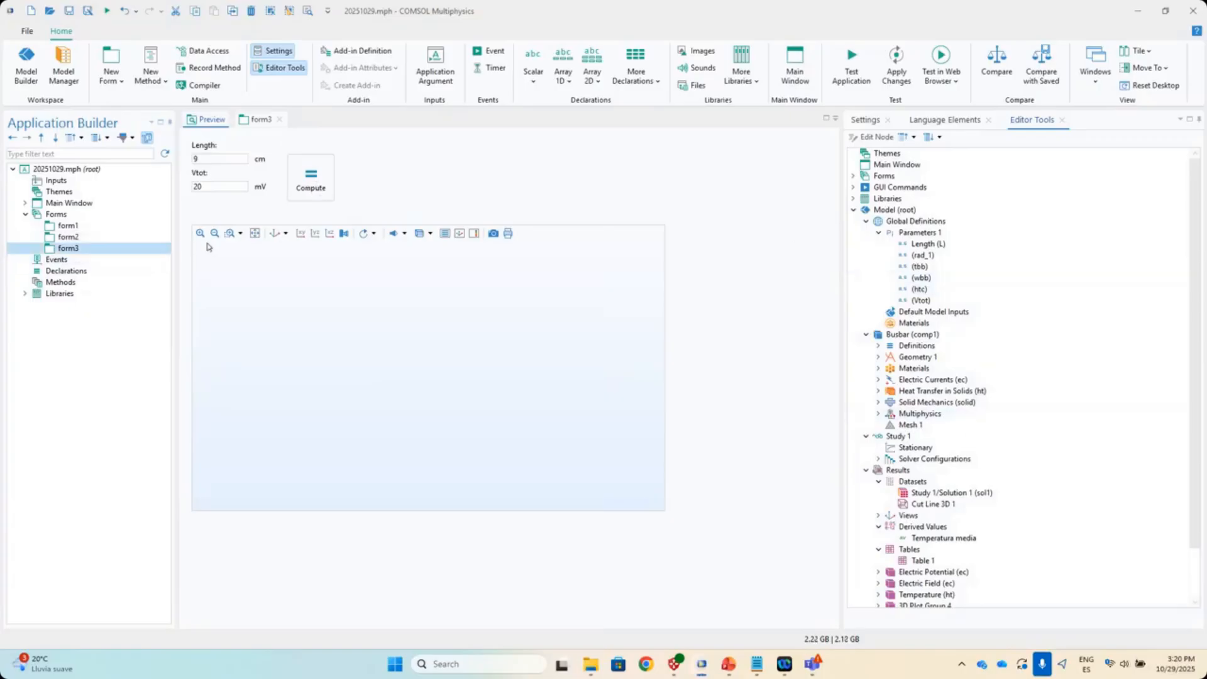
drag(382, 184, 386, 185)
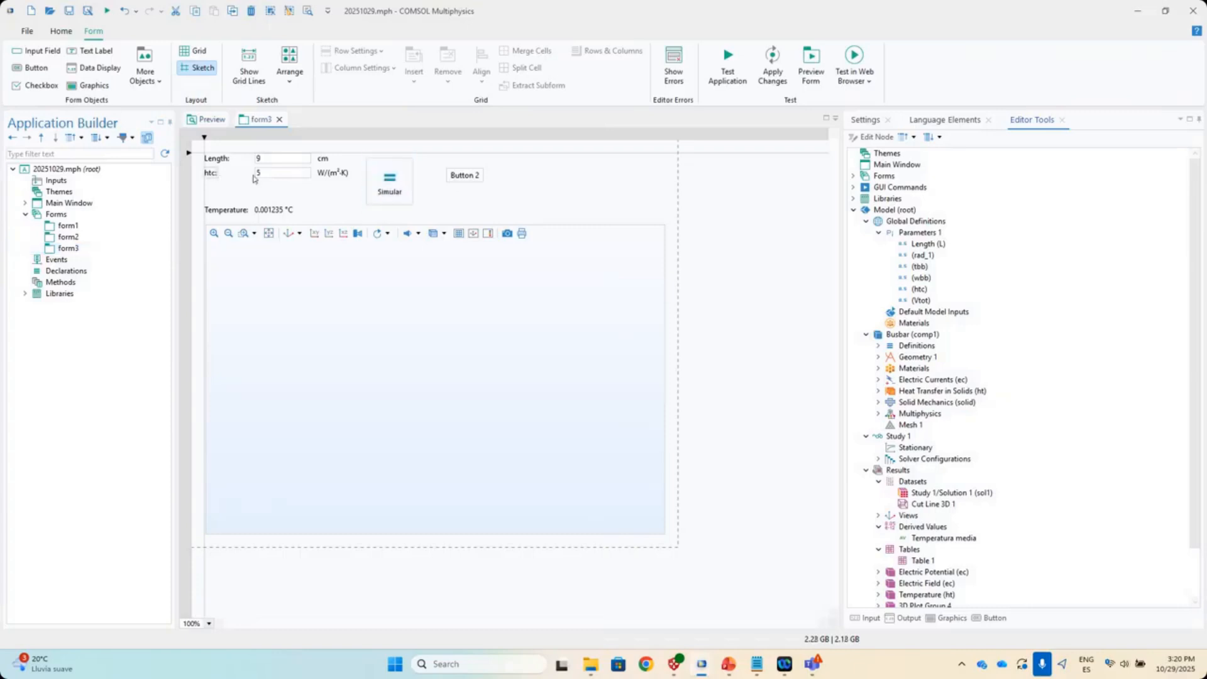
click(866, 120)
click(907, 185)
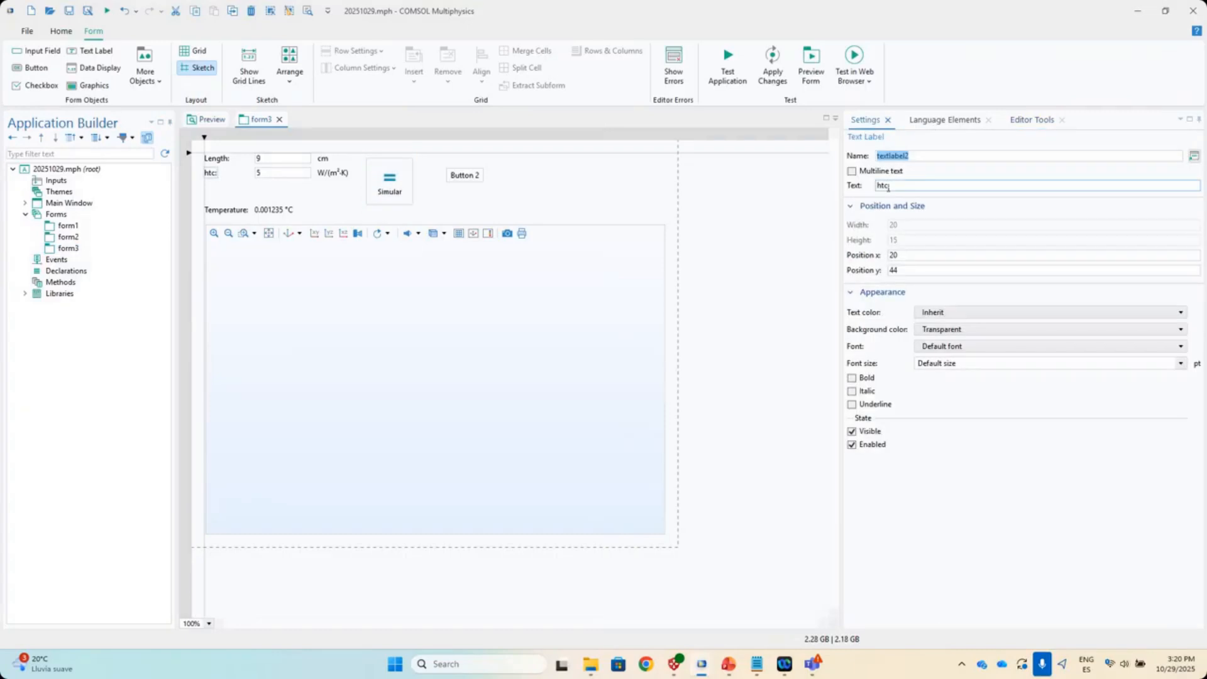
key(ctrl+a)
text(Coeficiente transfer)
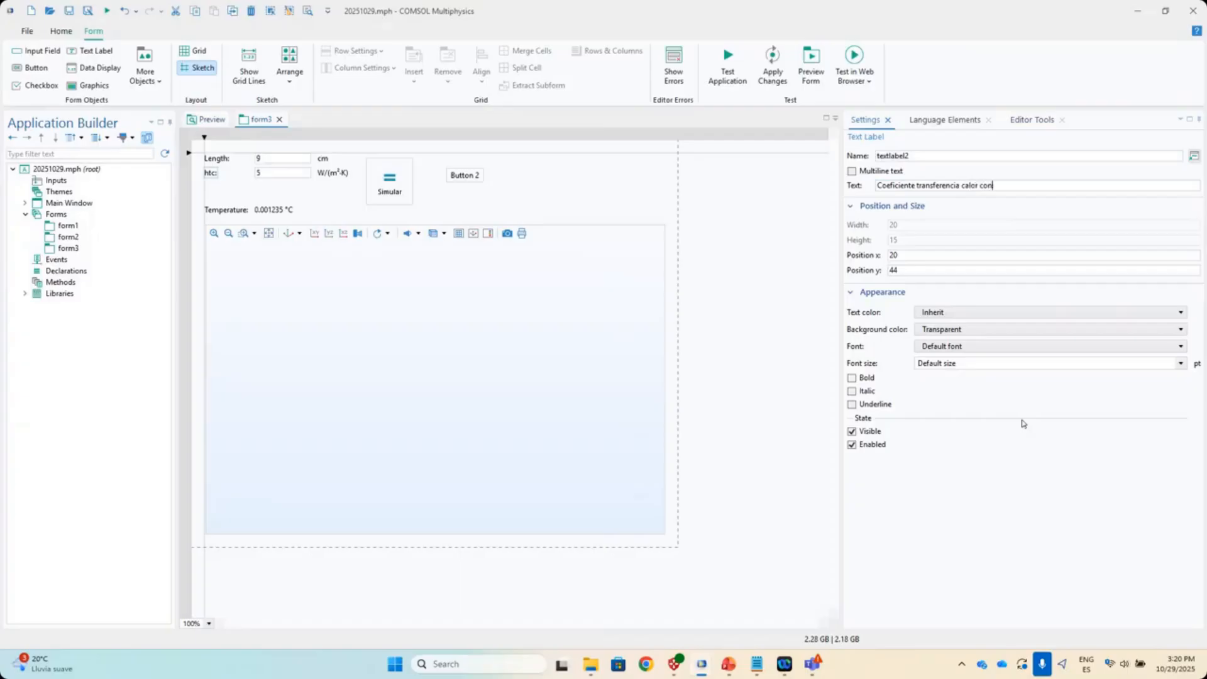
text(encia calor convectivo)
click(293, 180)
- Move Simular and Button 2 lower, and line up the 5 field and W/(m²·K) unit beside the label
drag(382, 178, 244, 355)
drag(452, 187, 237, 196)
drag(336, 176, 479, 178)
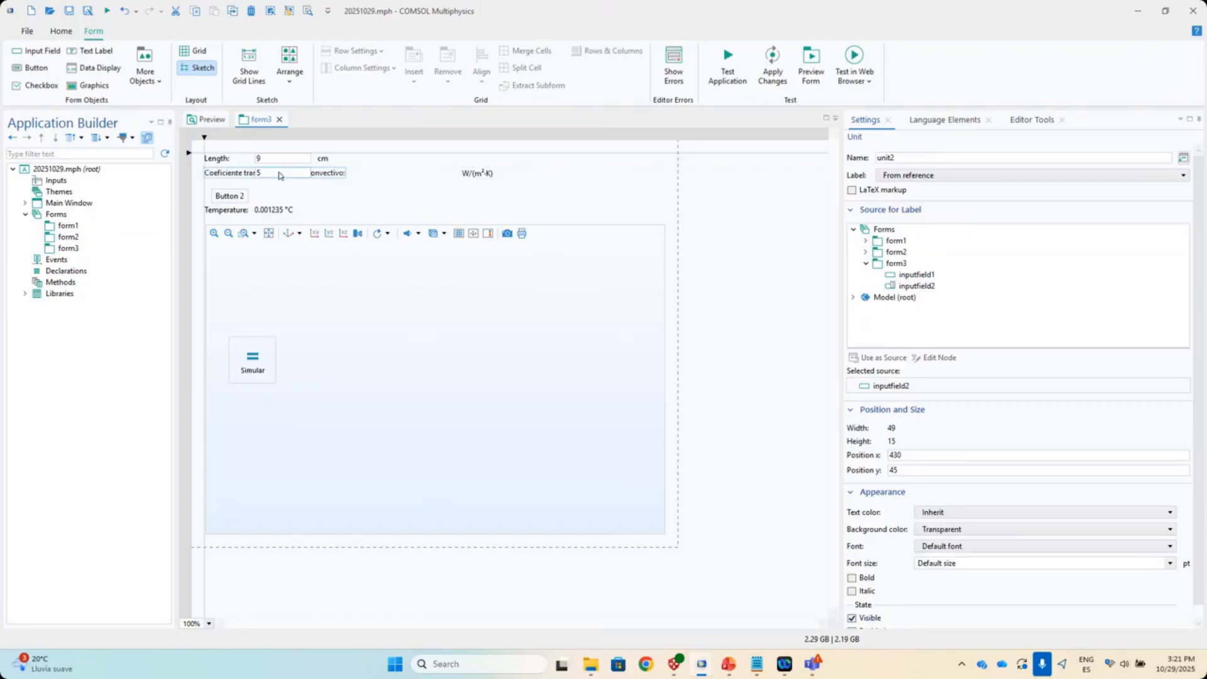
click(311, 176)
drag(280, 176, 421, 177)
click(421, 181)
drag(236, 200, 229, 195)
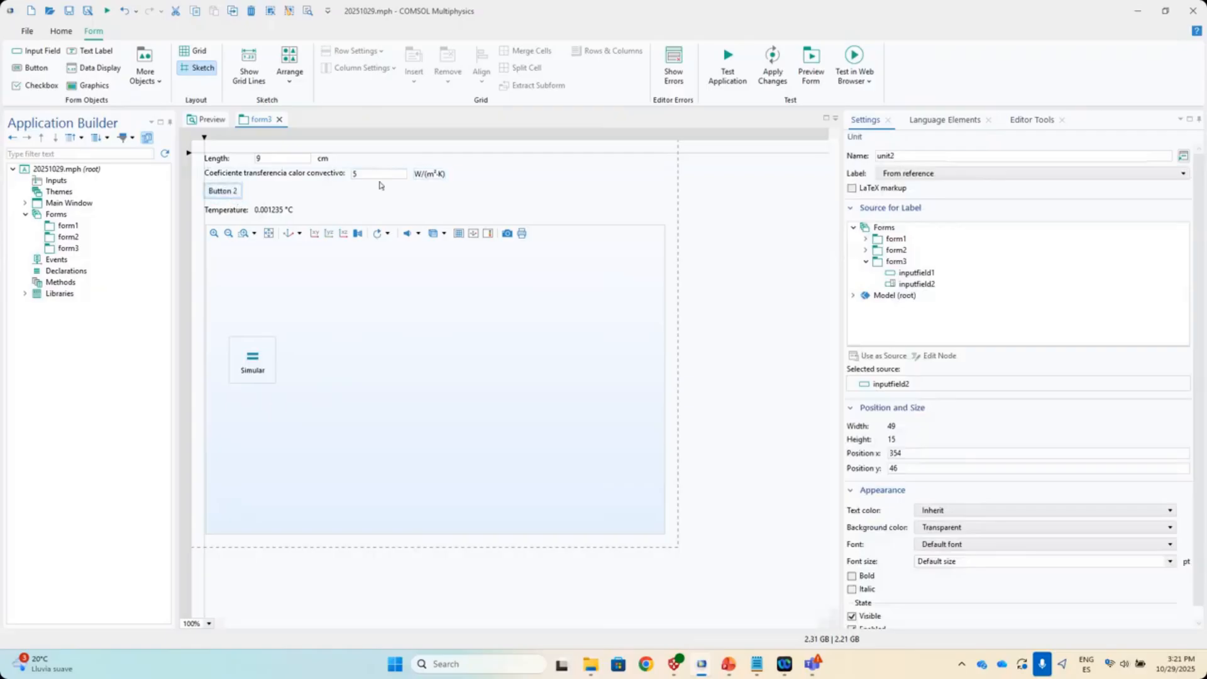
- Bound the coefficient field to 0–1000 with error message 'Parámetro fuera de los límites'
click(380, 178)
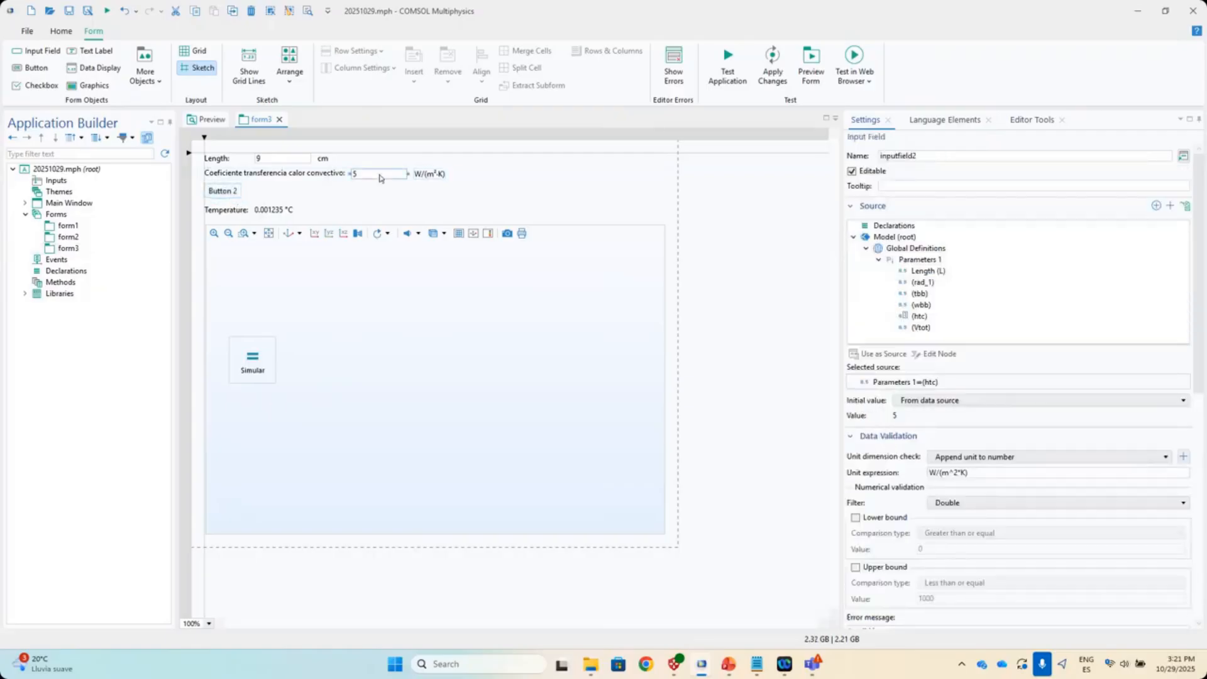
scroll(1037, 351, down, 4)
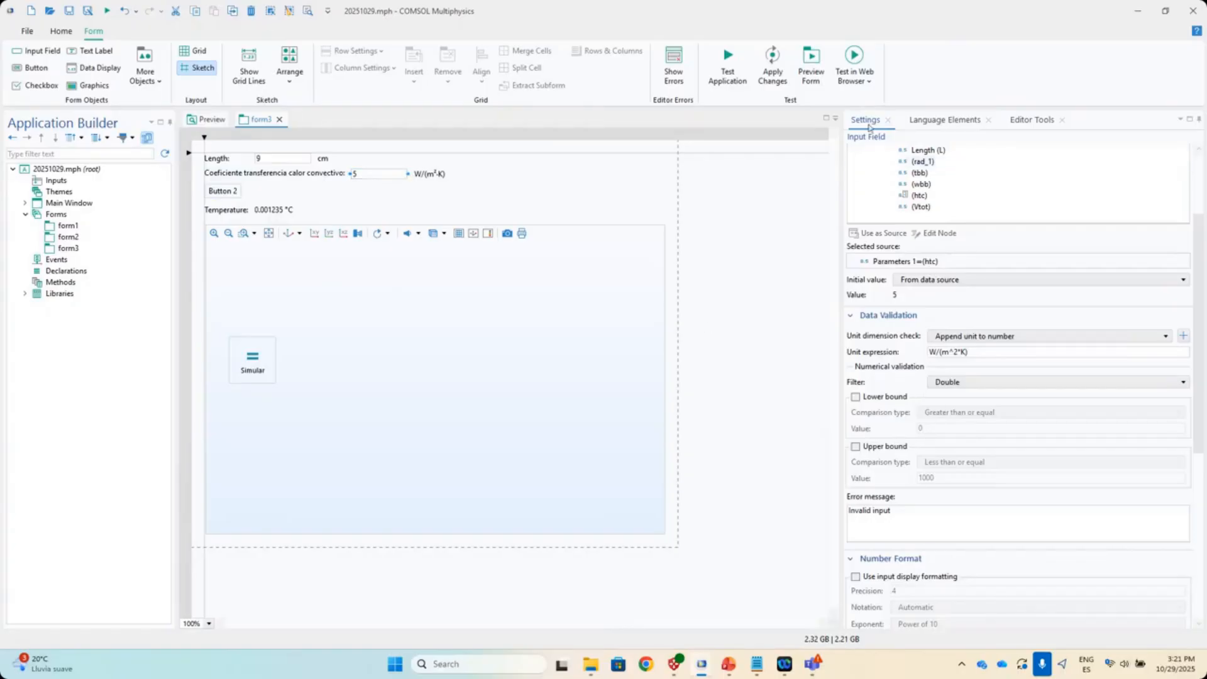
scroll(957, 412, down, 3)
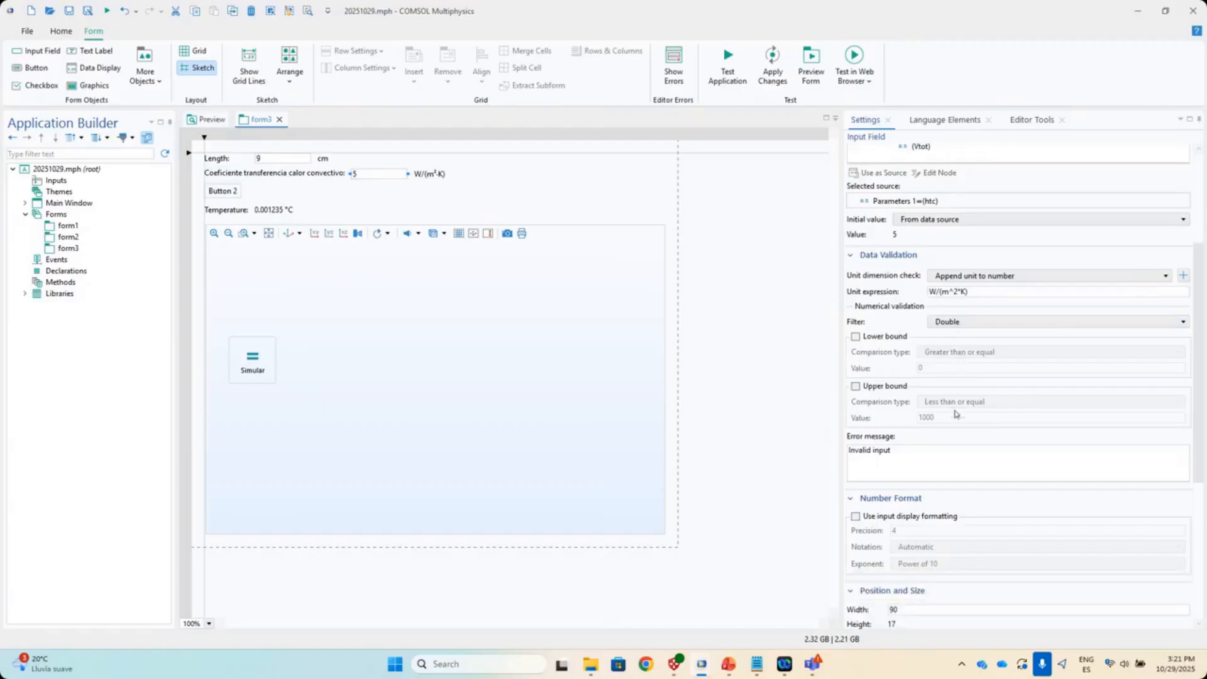
click(857, 338)
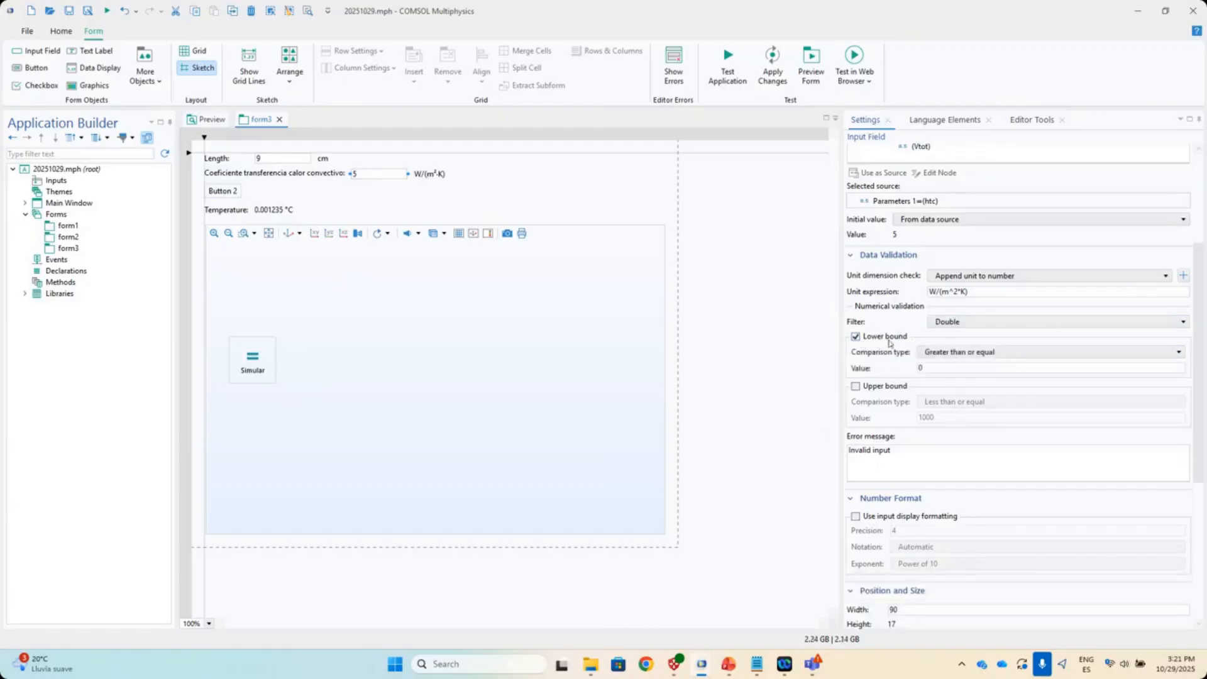
click(856, 386)
double_click(925, 369)
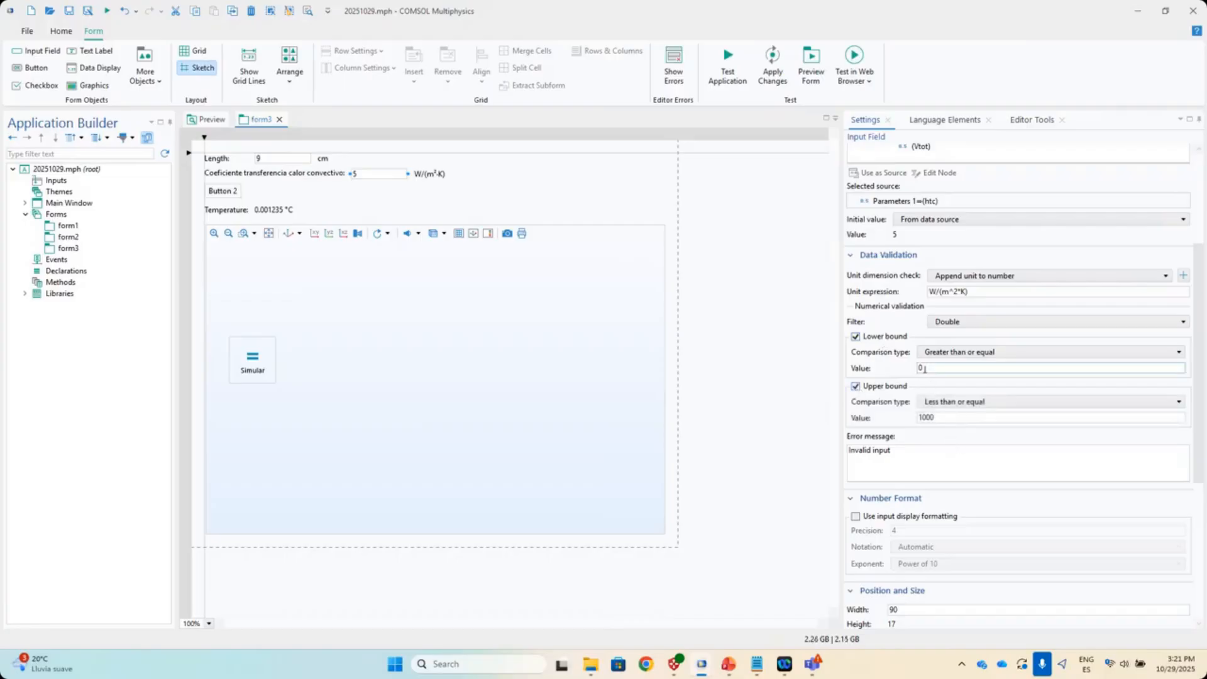
triple_click(925, 454)
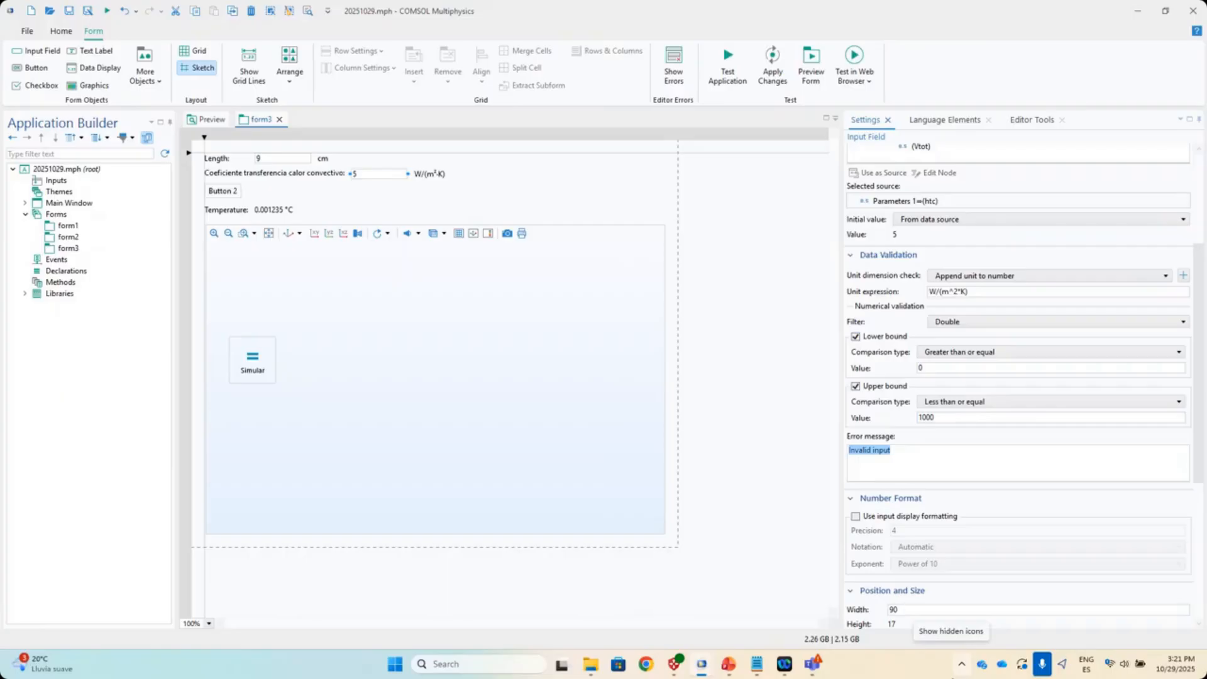
text(Parámetro fuera de los límites)
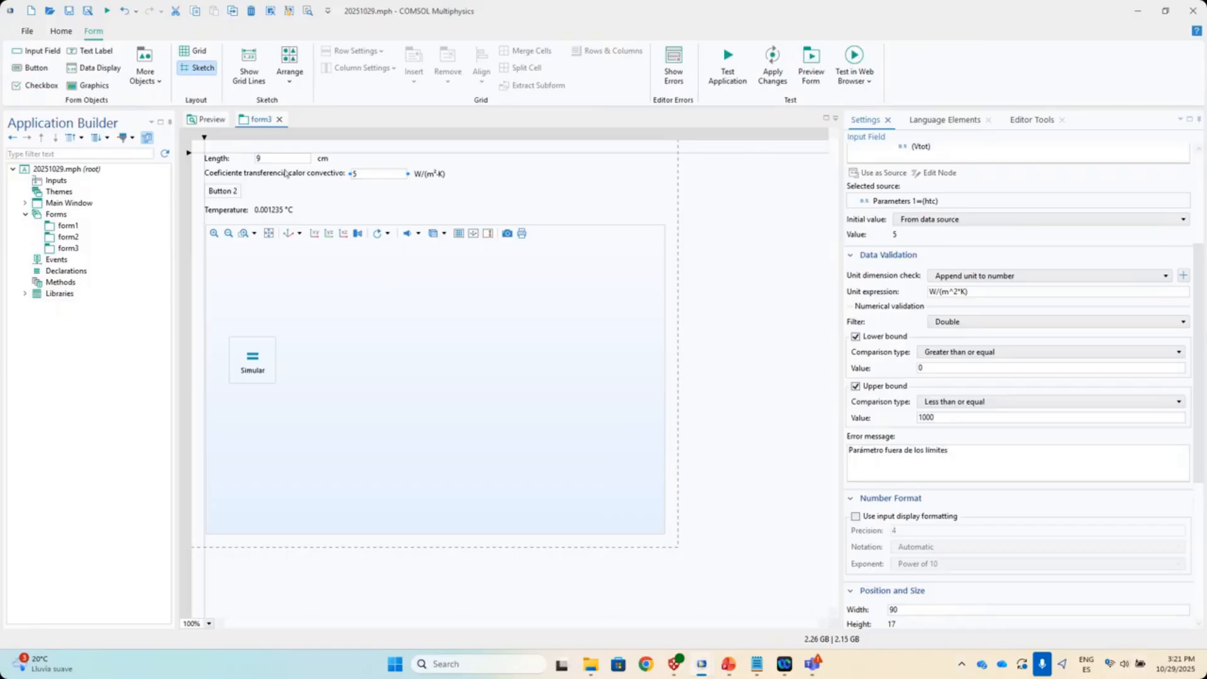
click(363, 185)
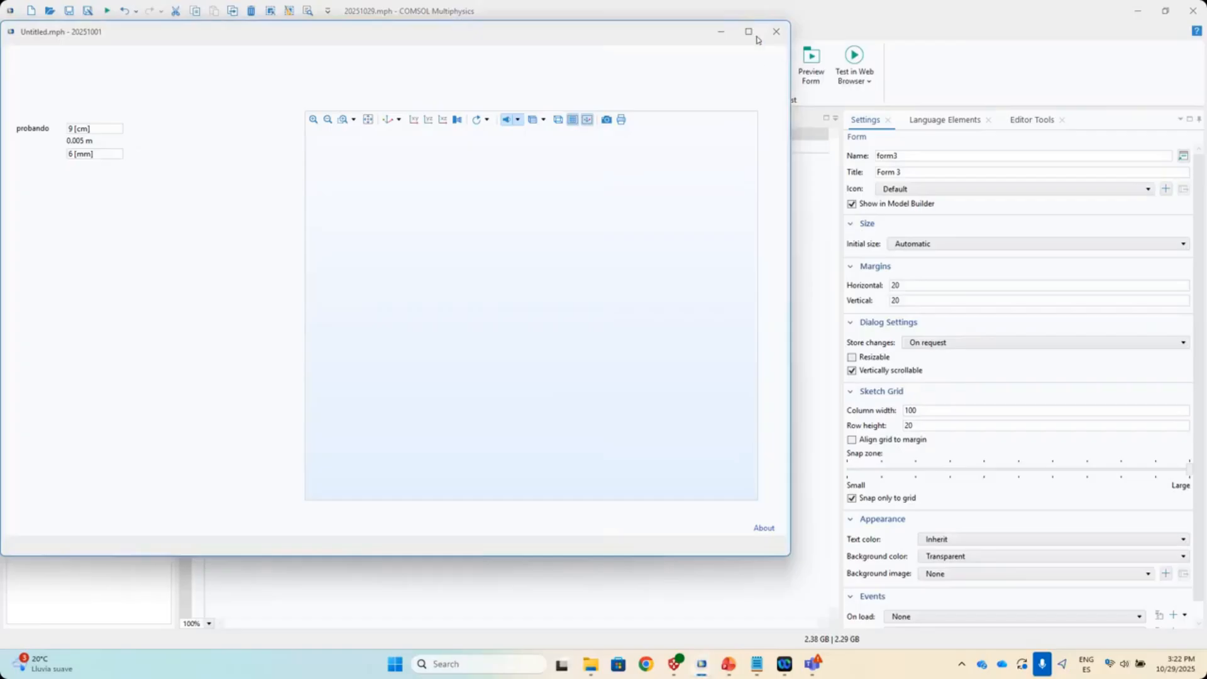
- Close the test app window and bring the 20251029_app_test.mph window into view
click(776, 32)
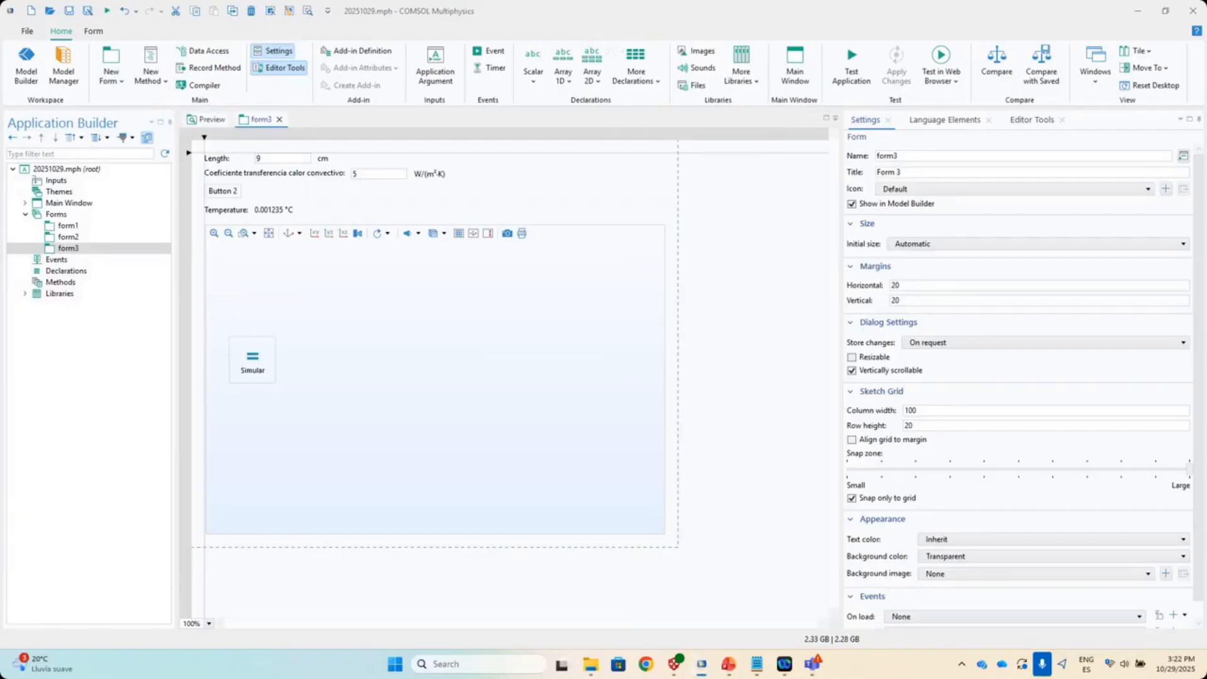
drag(1, 3, 258, 3)
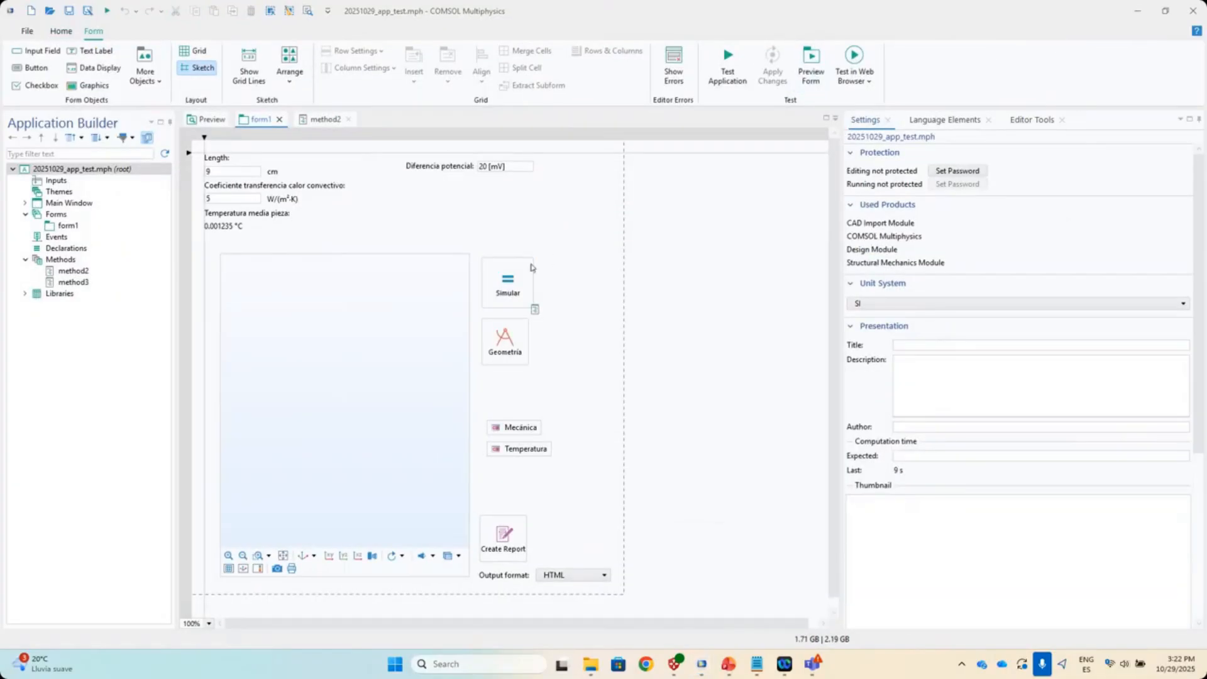
click(728, 62)
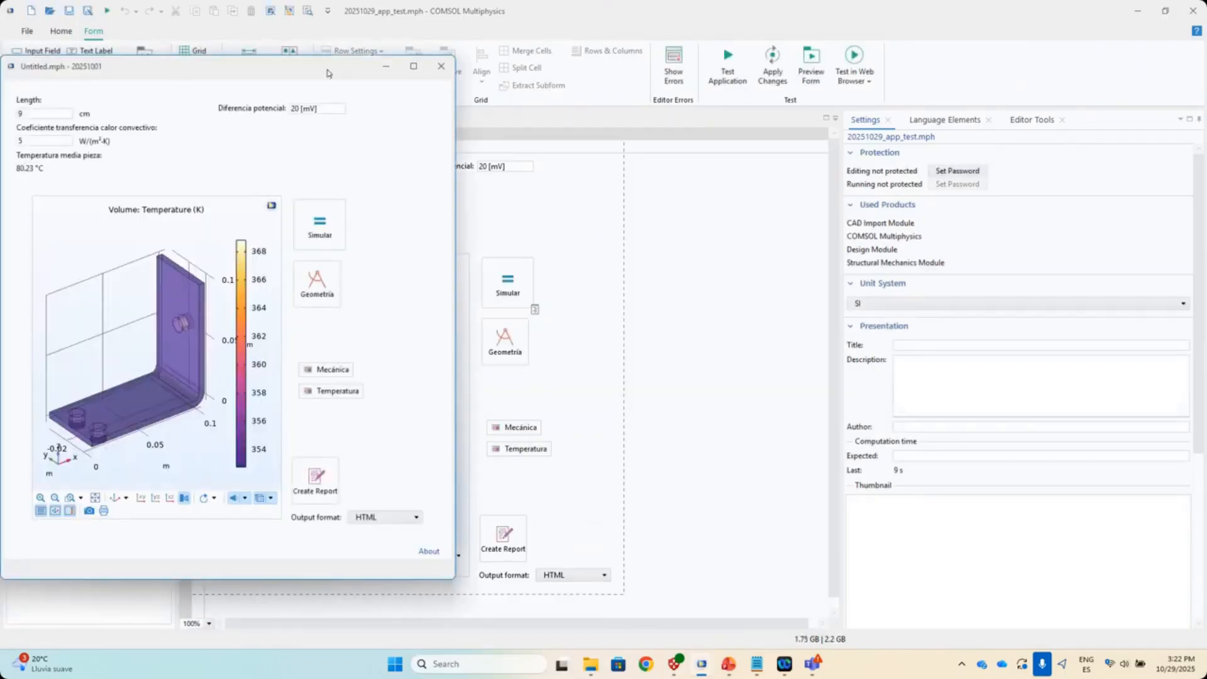
drag(327, 73, 731, 86)
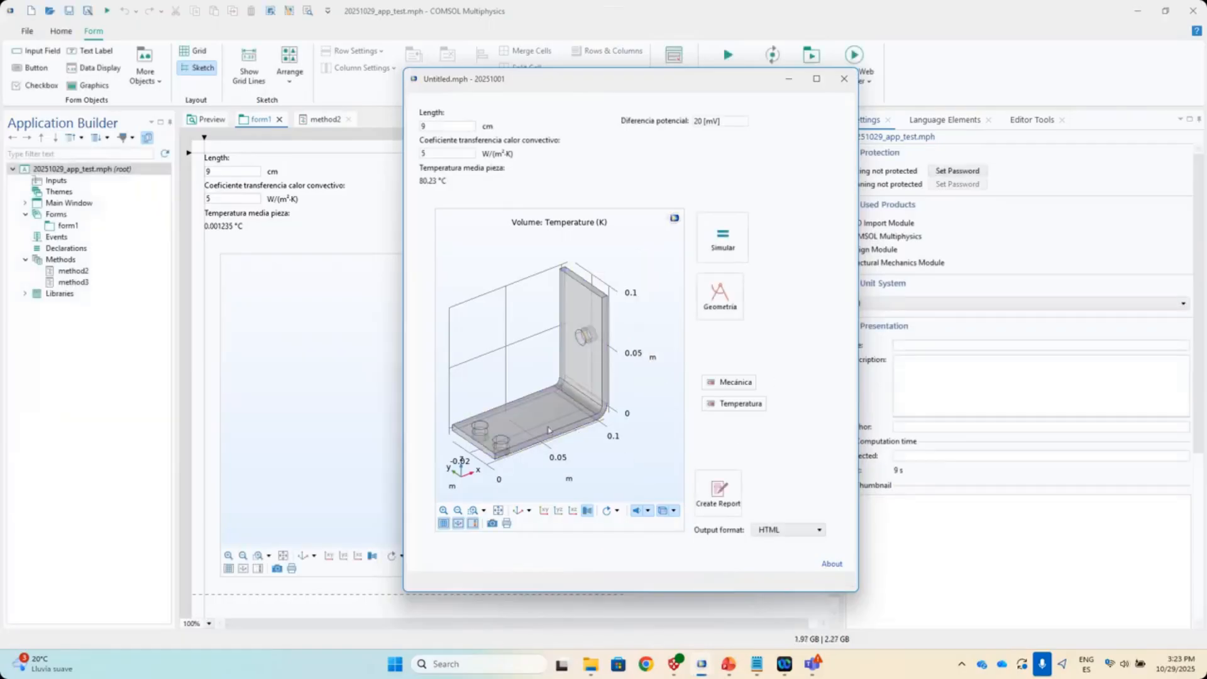
drag(481, 422, 500, 368)
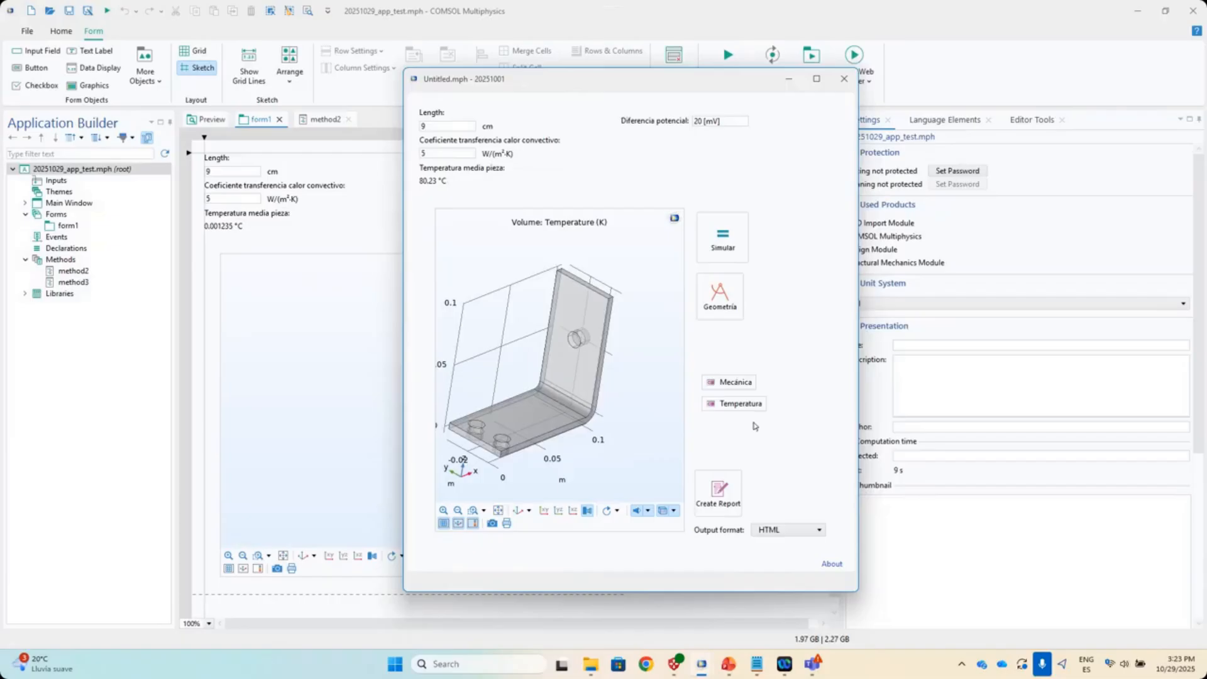
click(843, 80)
click(509, 350)
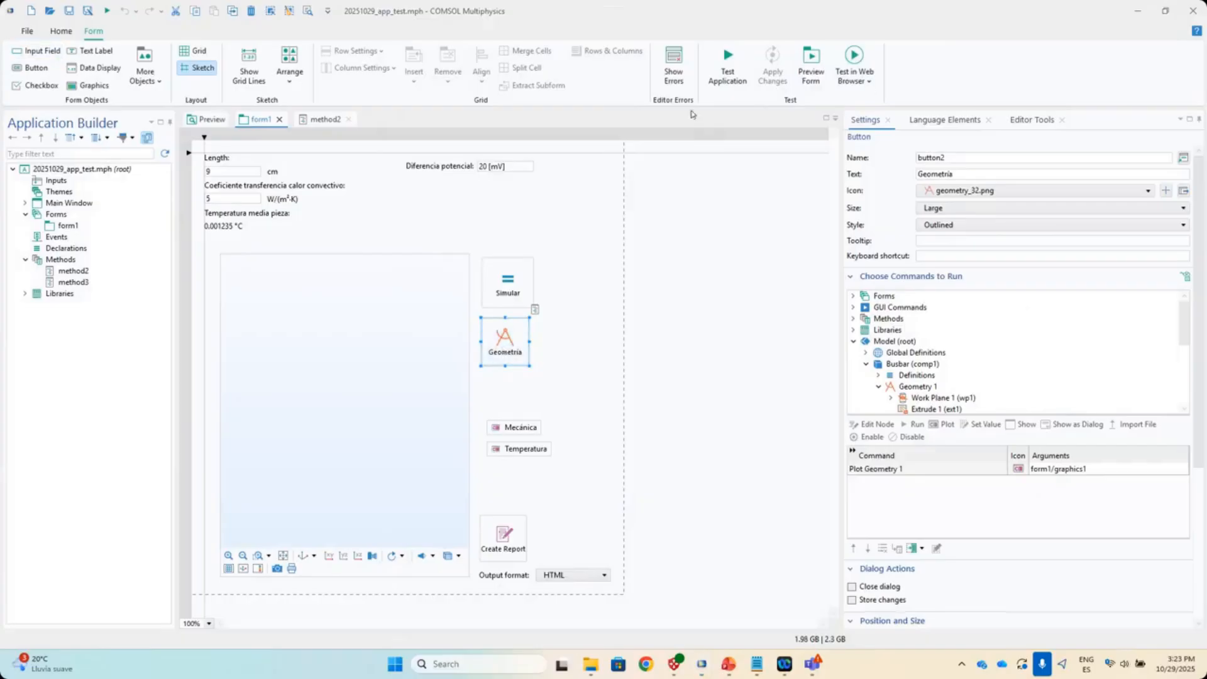
- Drop a Geometry 1 graphics object on form1, delete it, and expand Geometry 1 in the model tree
click(1033, 120)
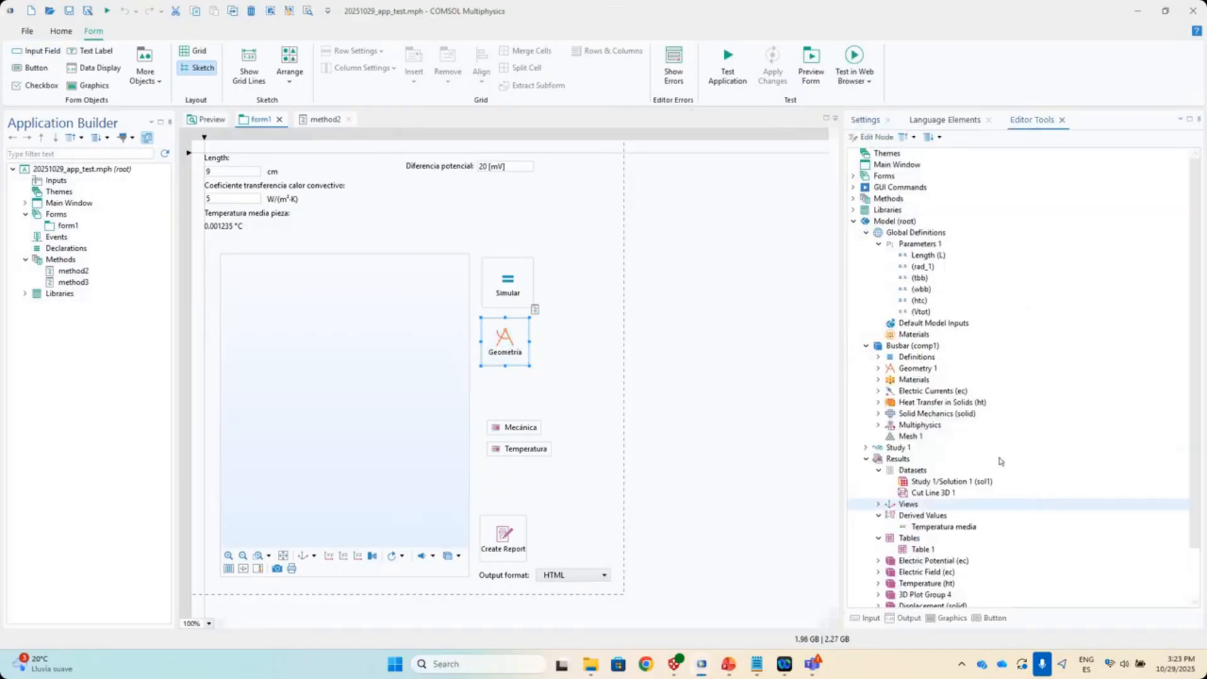
click(910, 371)
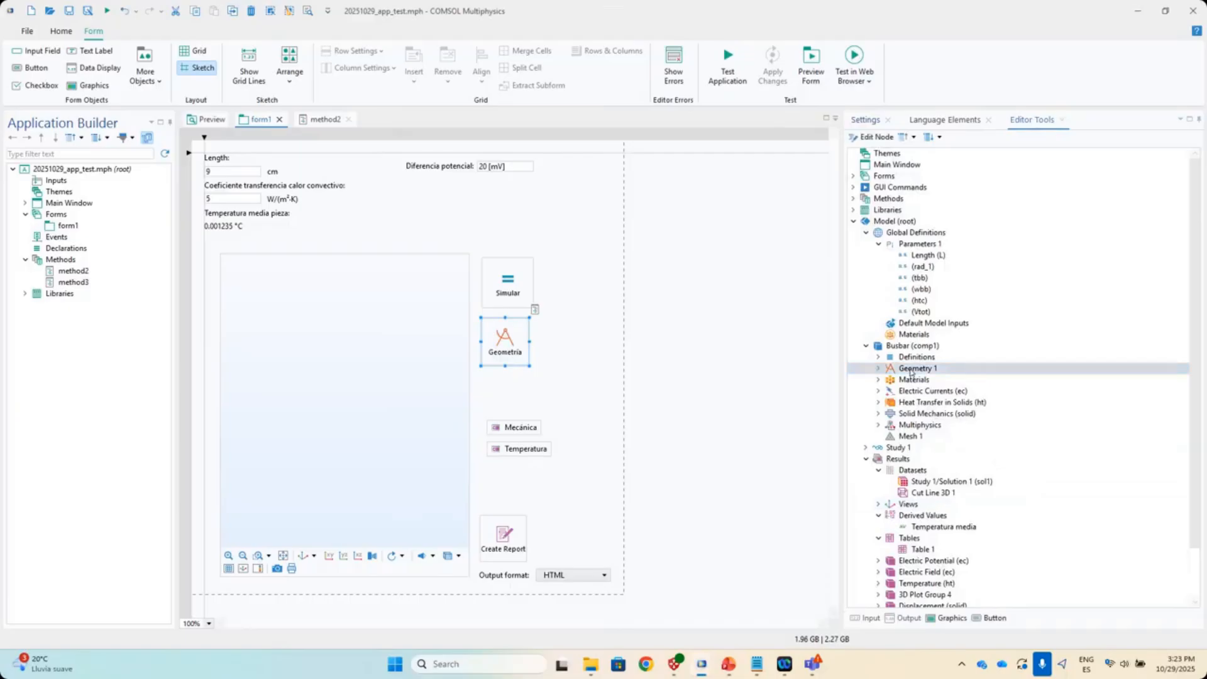
drag(919, 371, 409, 368)
key(Delete)
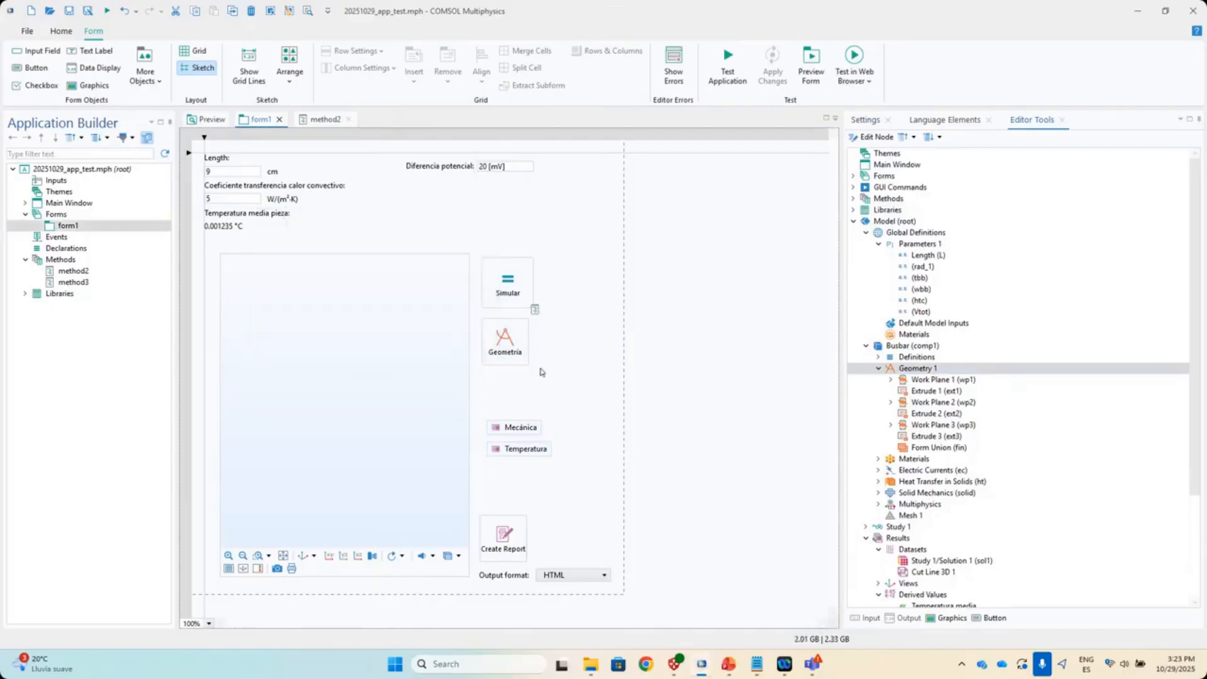
scroll(942, 477, down, 4)
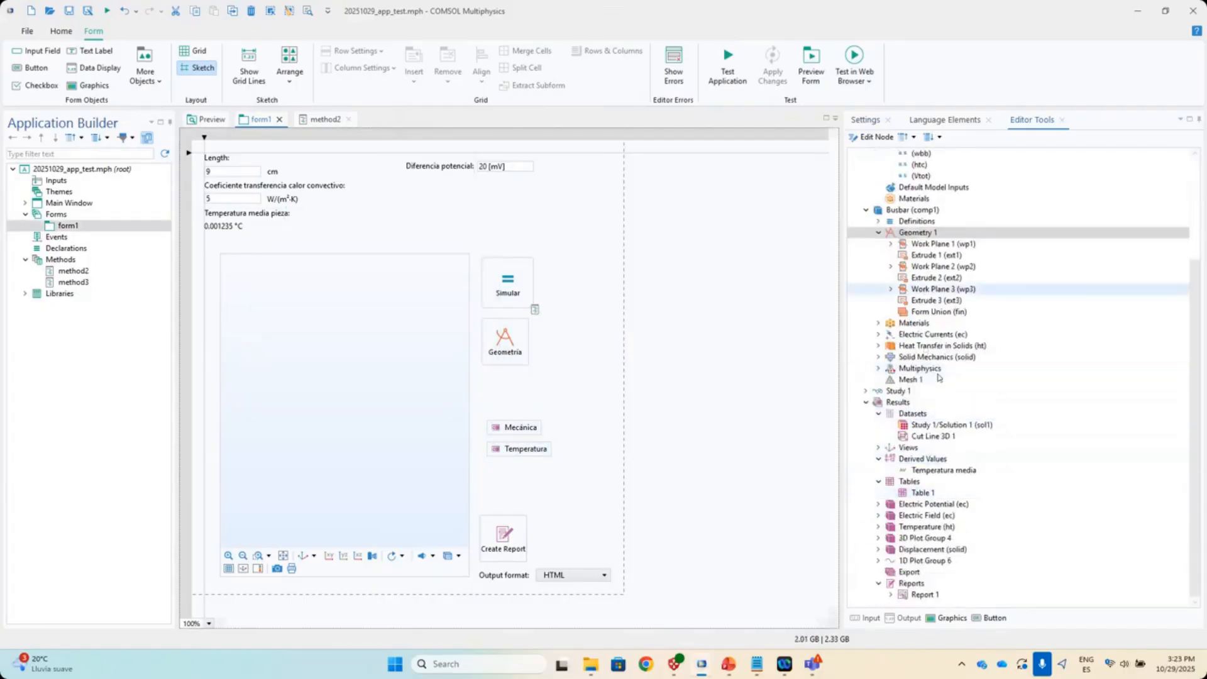
scroll(938, 376, up, 4)
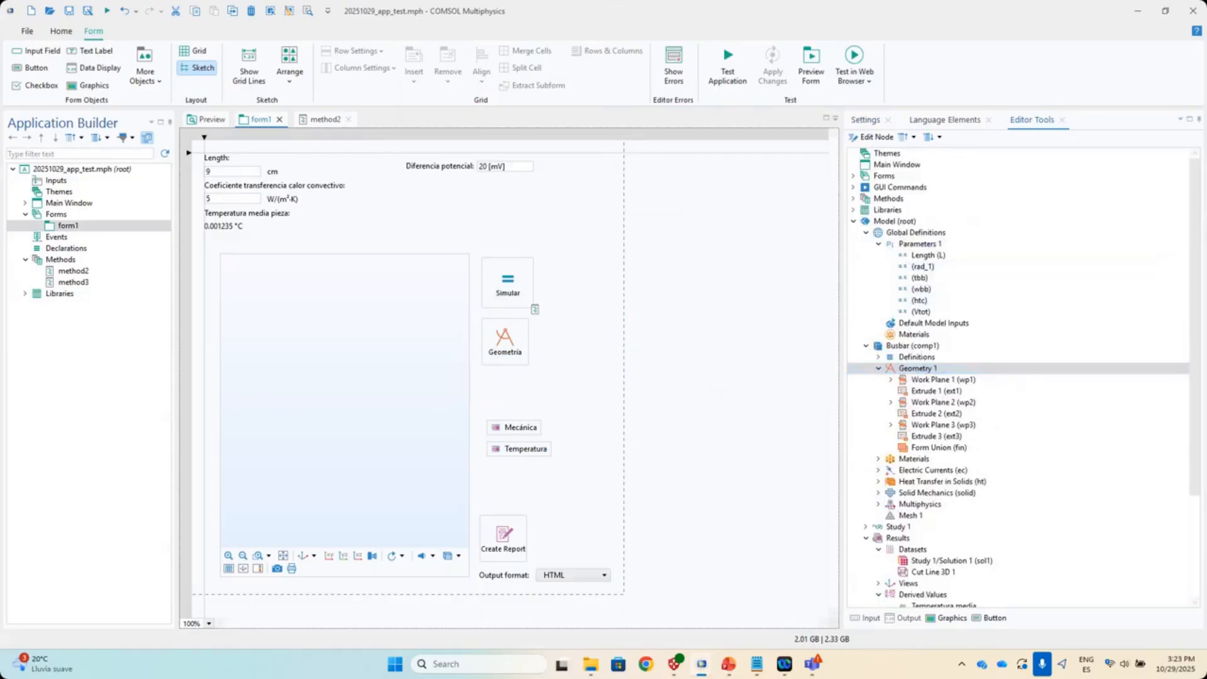
- Add an input field linked to the rad_1 parameter beside the coefficient row
click(37, 51)
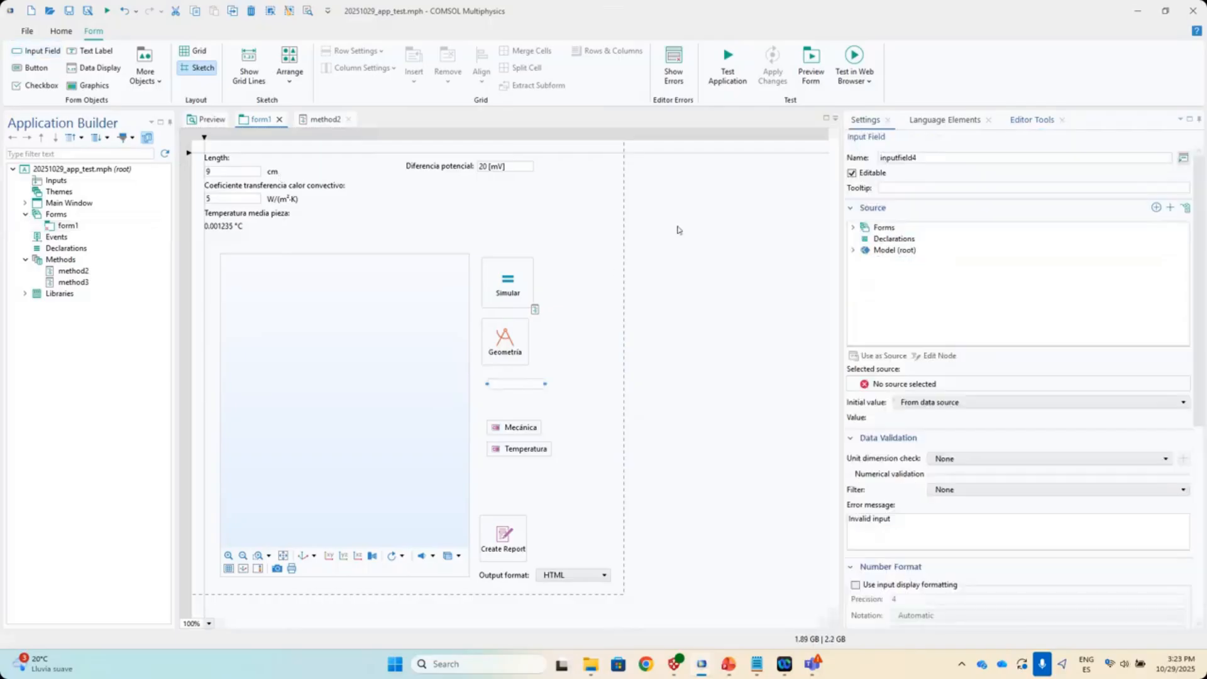
drag(503, 388, 370, 227)
click(854, 251)
click(867, 273)
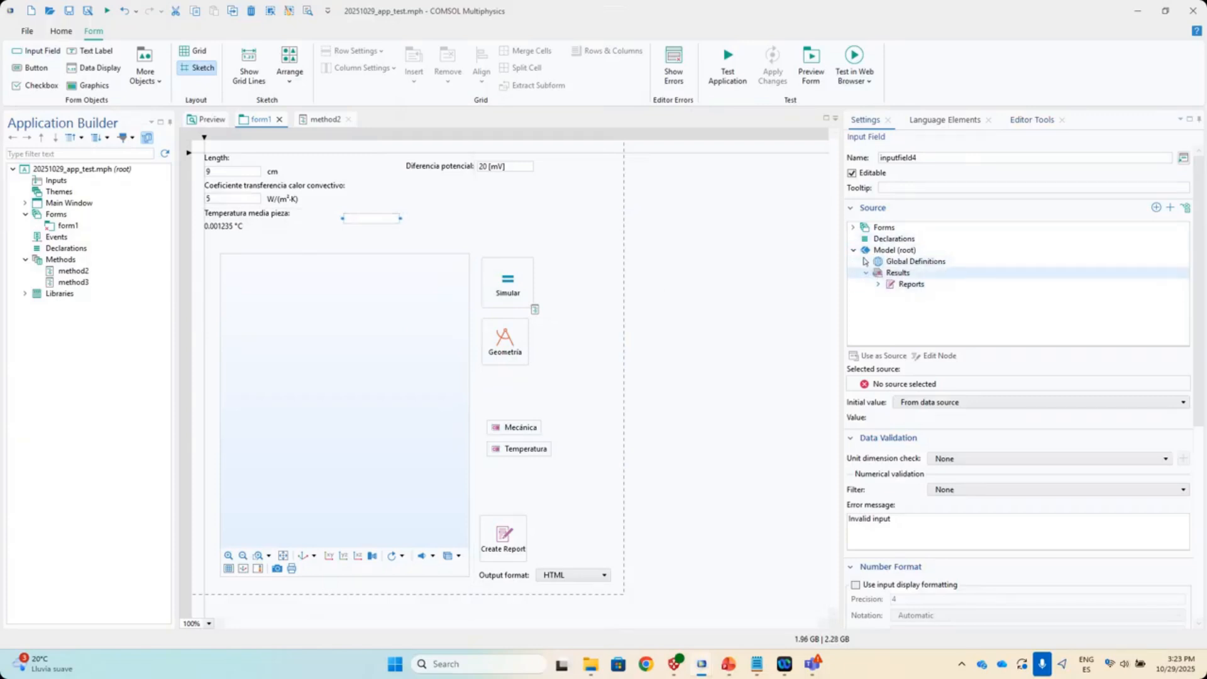
click(867, 262)
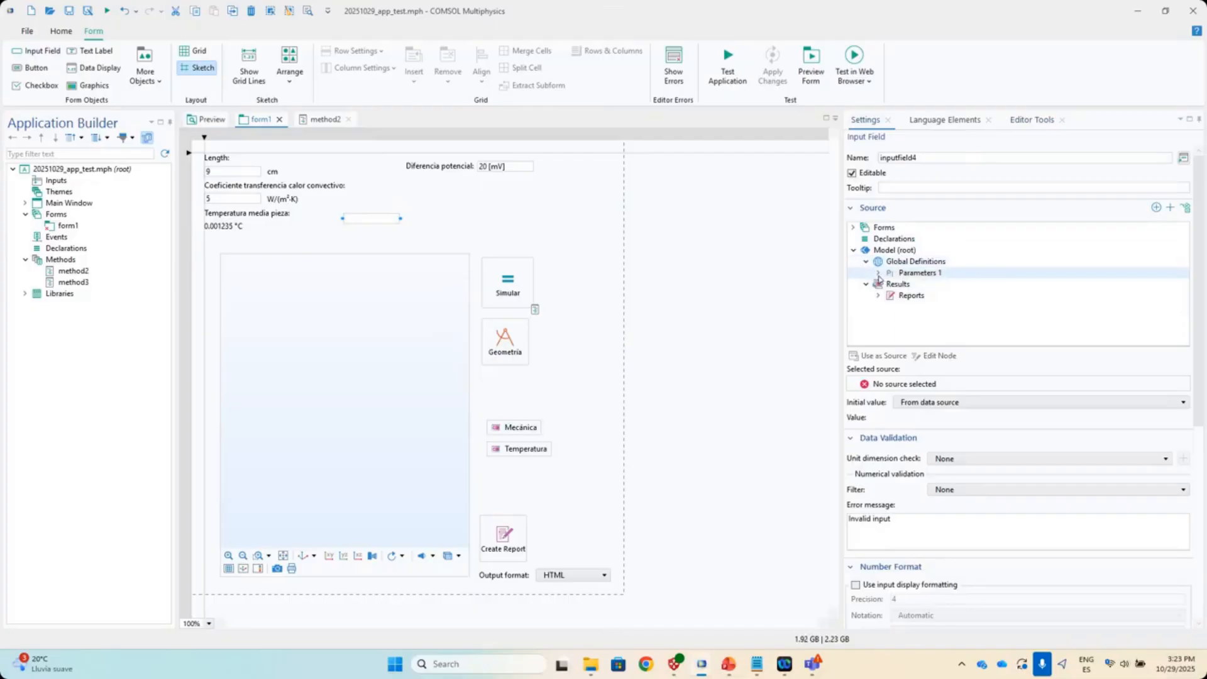
click(878, 273)
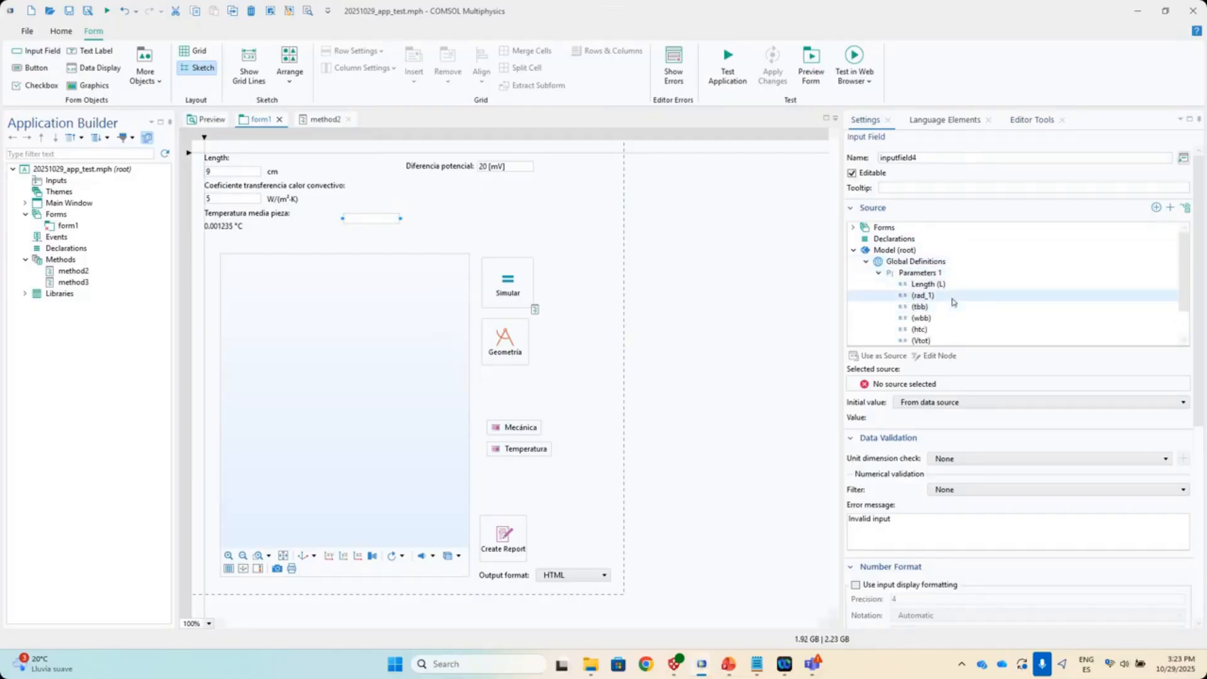
click(952, 302)
double_click(953, 302)
scroll(966, 403, down, 1)
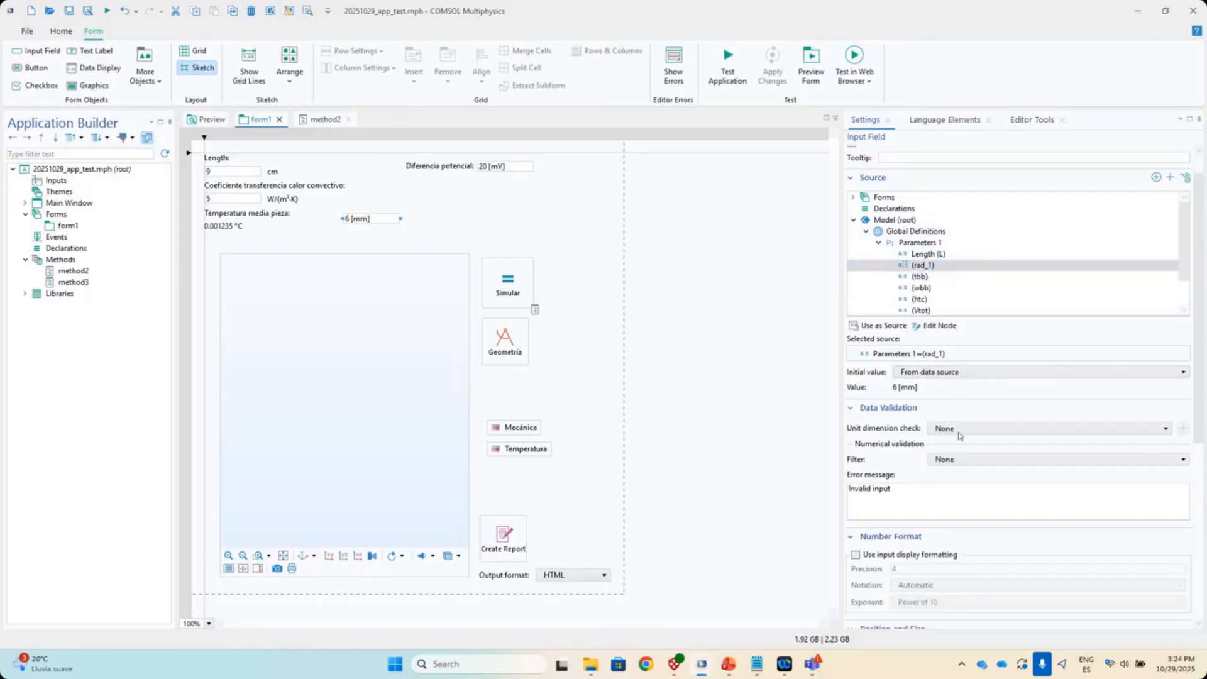
drag(376, 220, 485, 195)
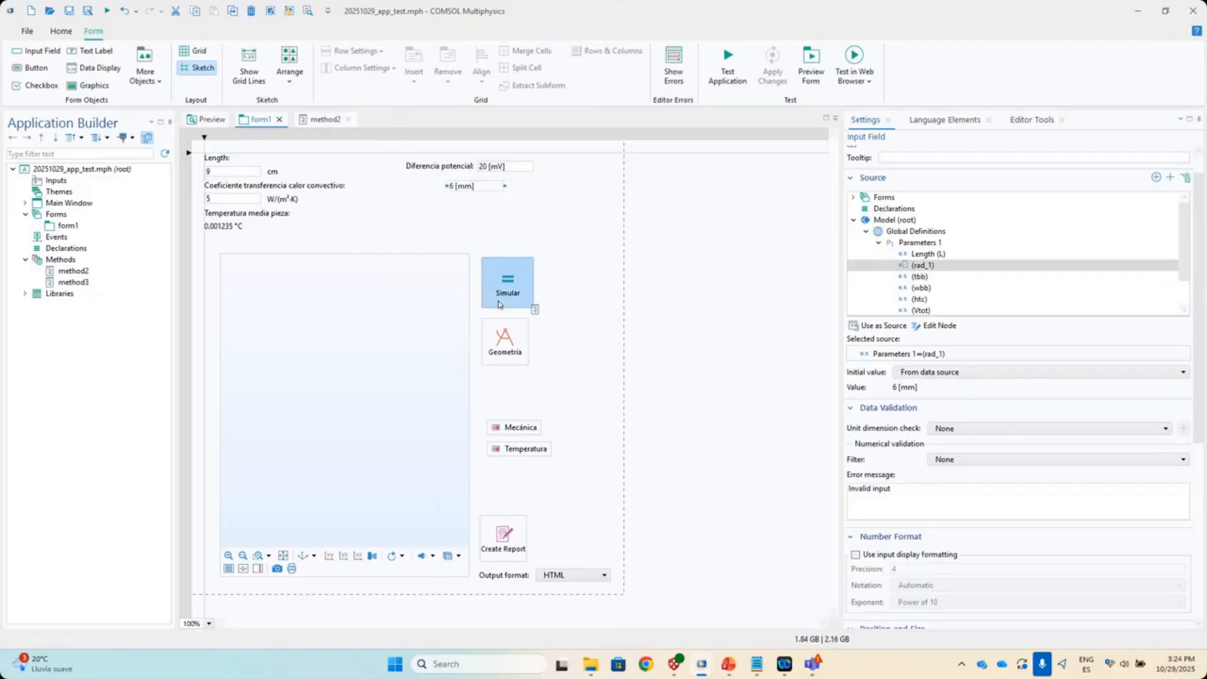
- Add a 'Radio tornillos' text label next to the 6 [mm] field
click(95, 52)
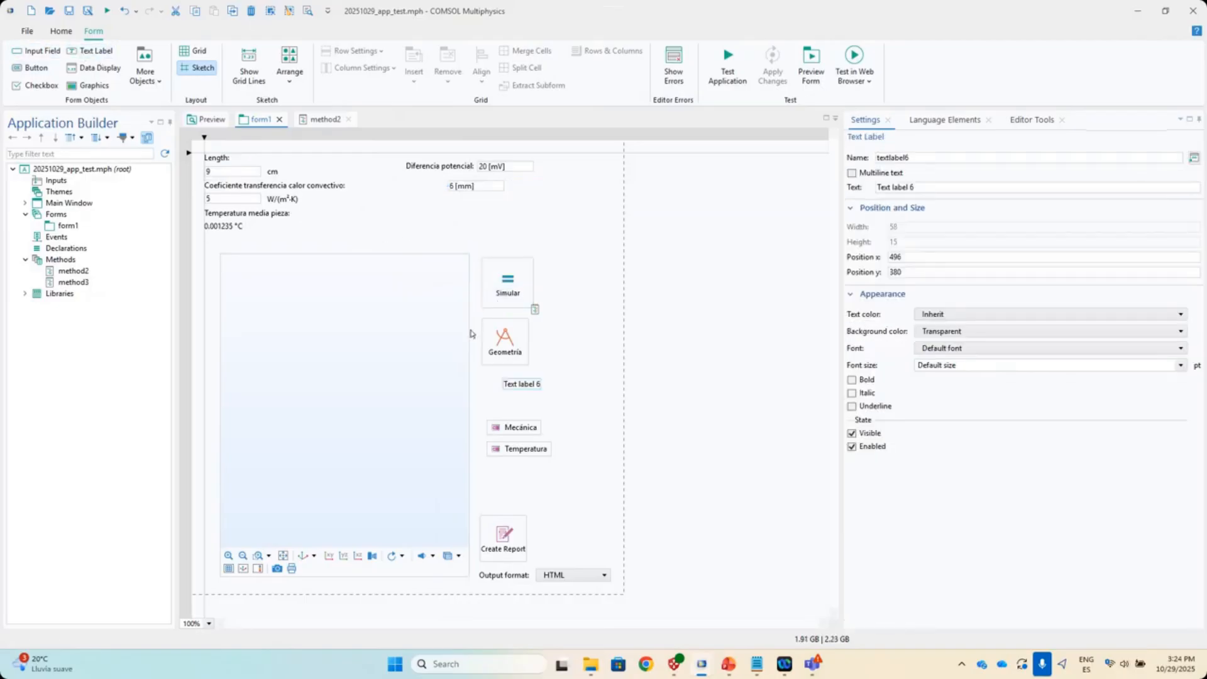
drag(520, 385, 415, 191)
triple_click(941, 187)
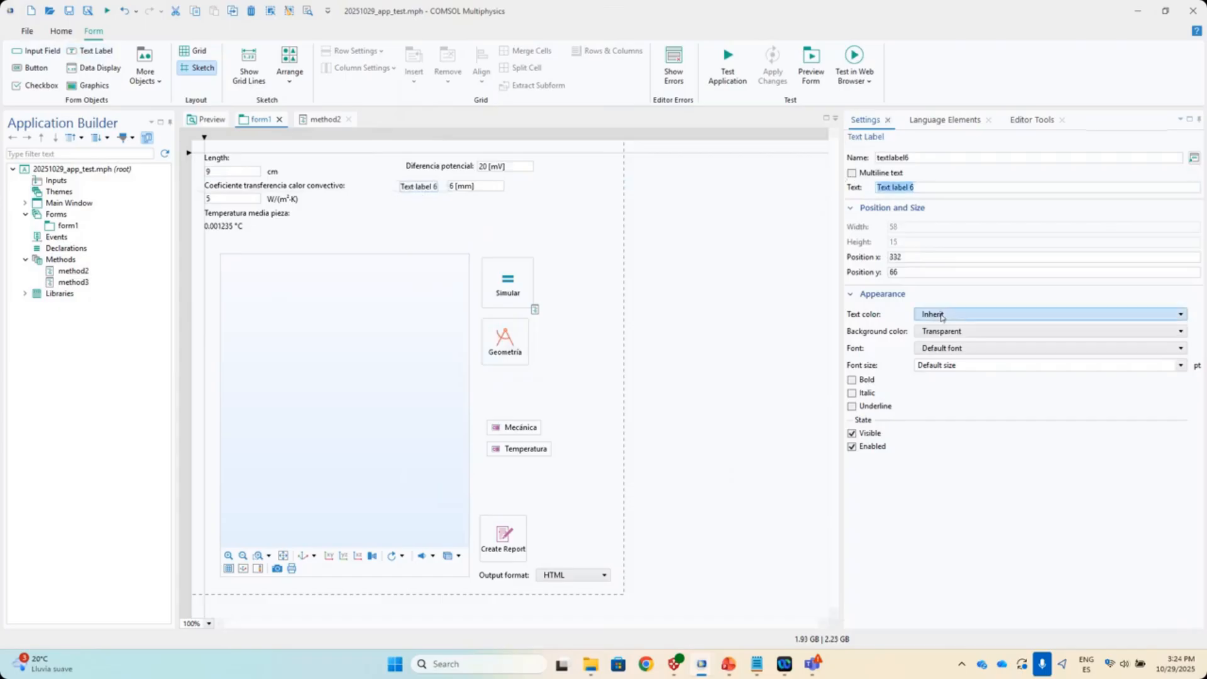
text(P)
click(434, 189)
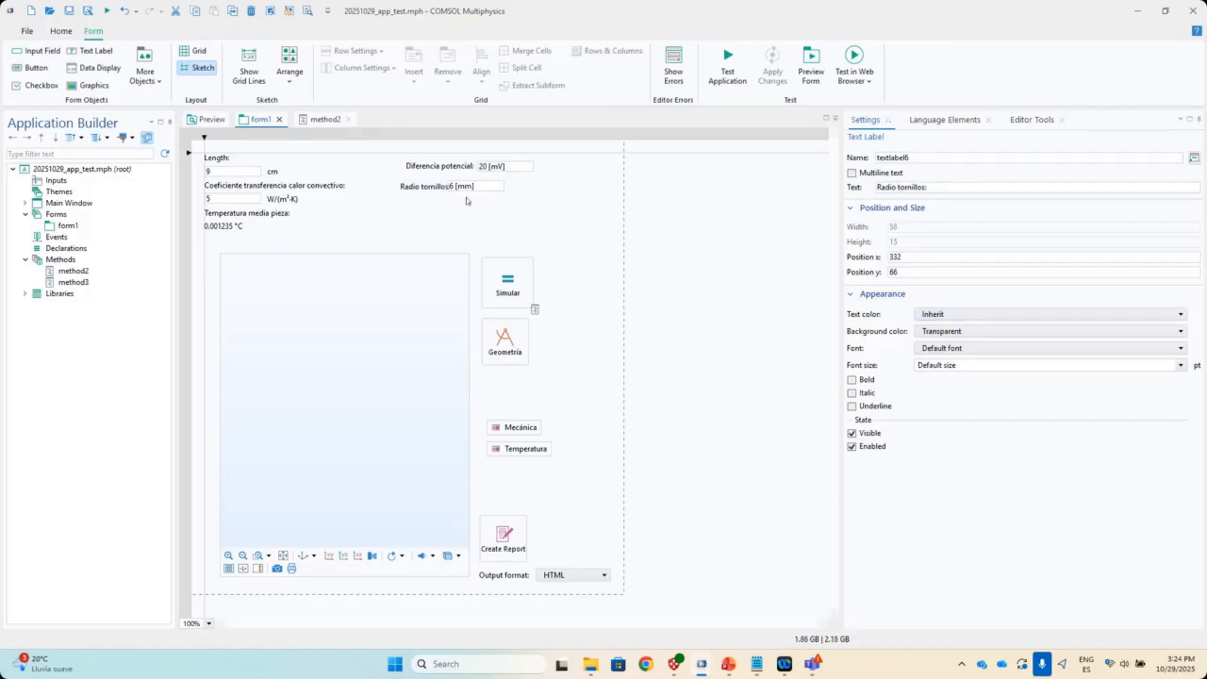
click(434, 188)
click(516, 246)
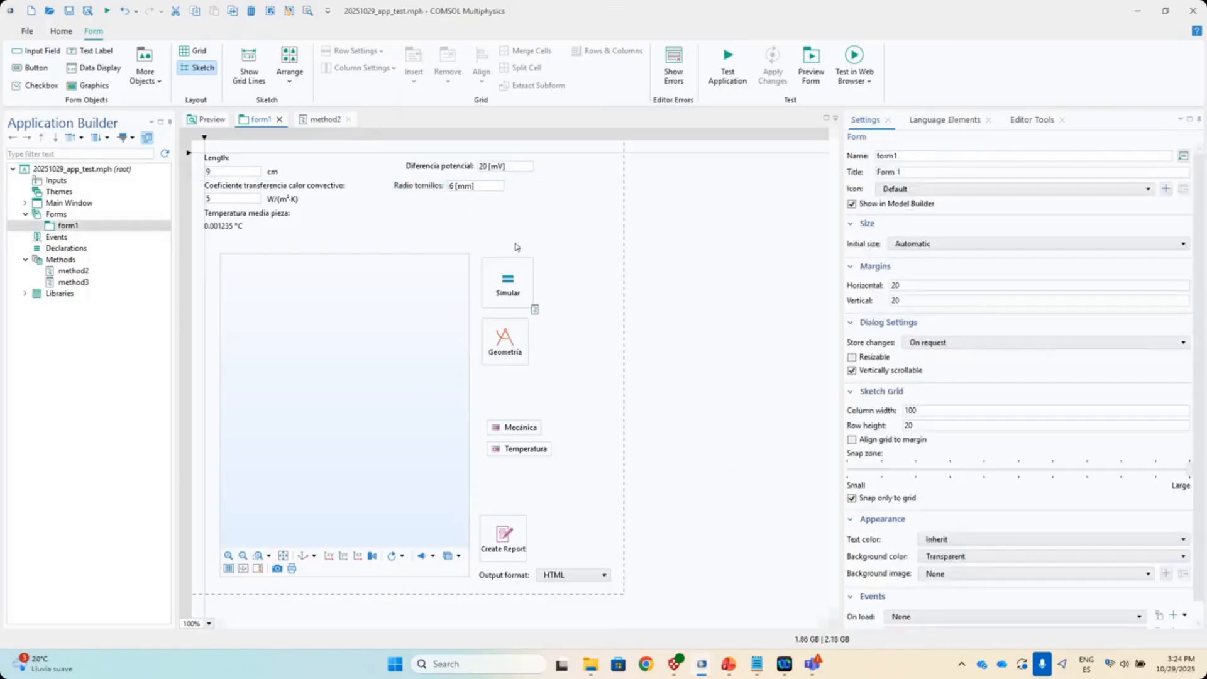
- Select the bolt radius field, then delete the Radio tornillos label
click(469, 192)
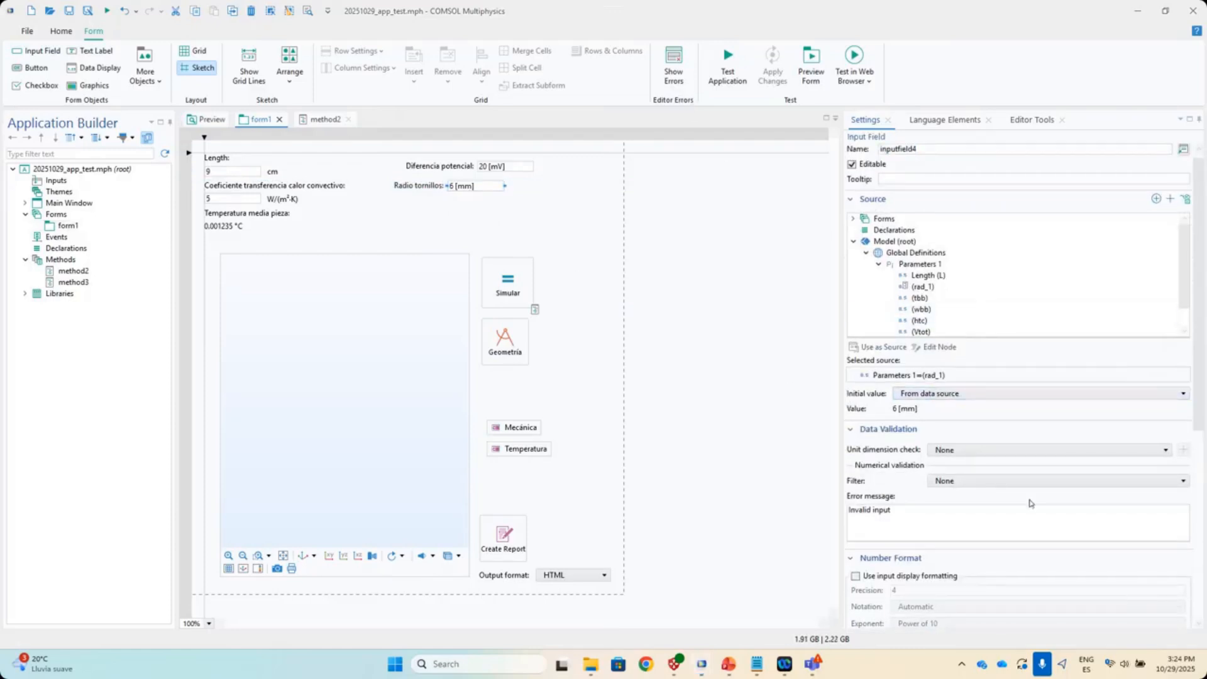
scroll(1044, 505, down, 10)
scroll(1043, 505, up, 10)
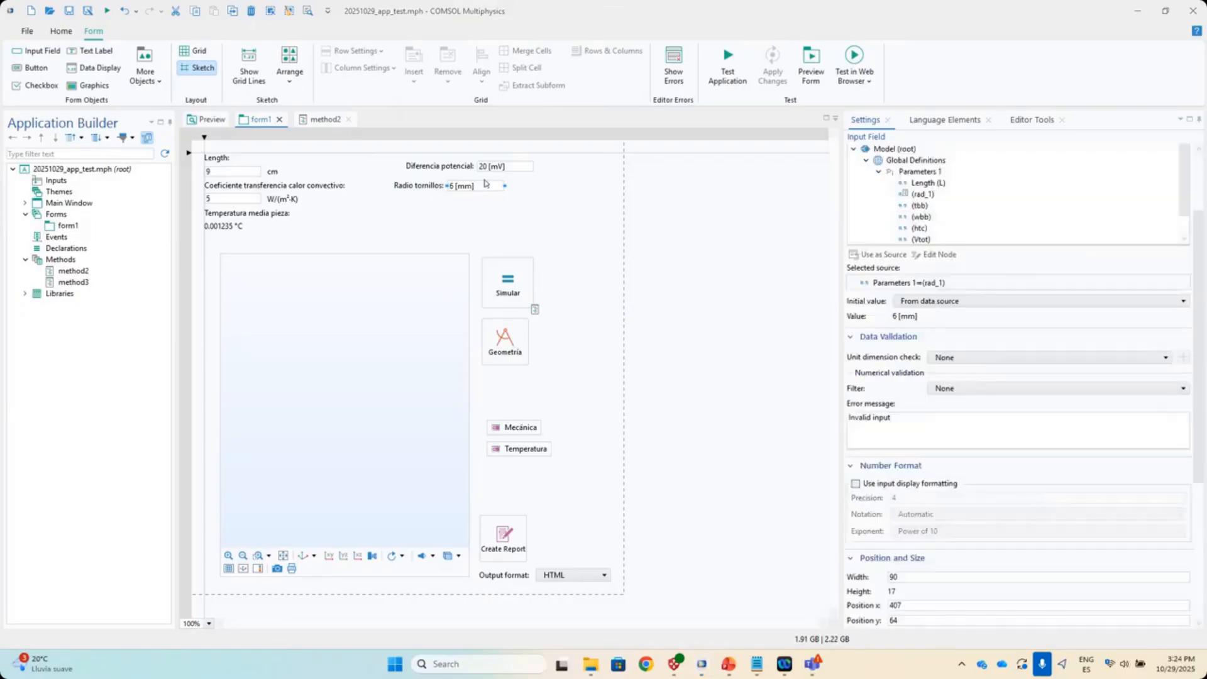
click(420, 186)
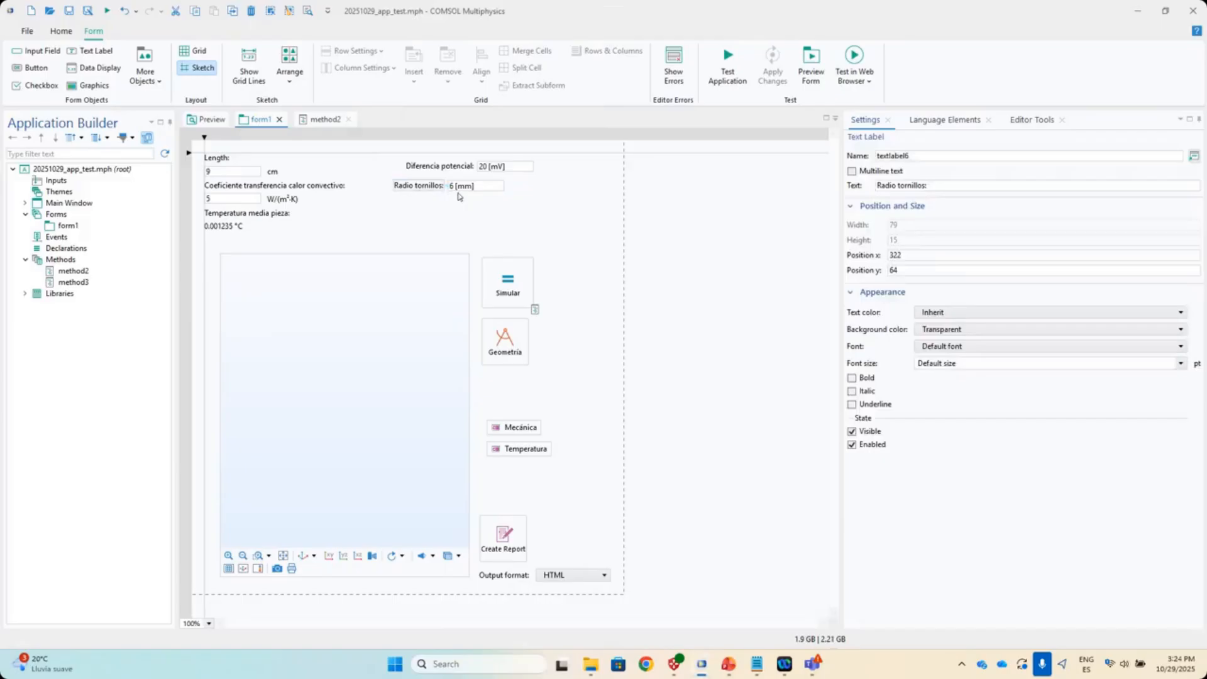
key(Delete)
key(Delete)
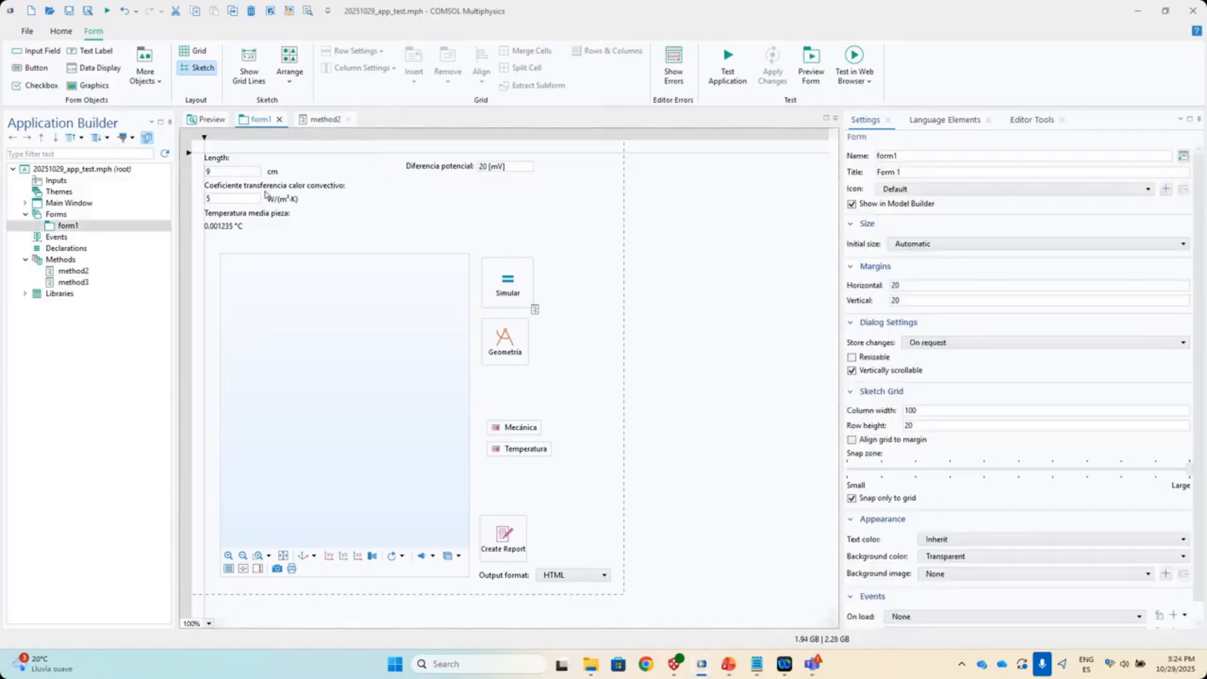
click(728, 66)
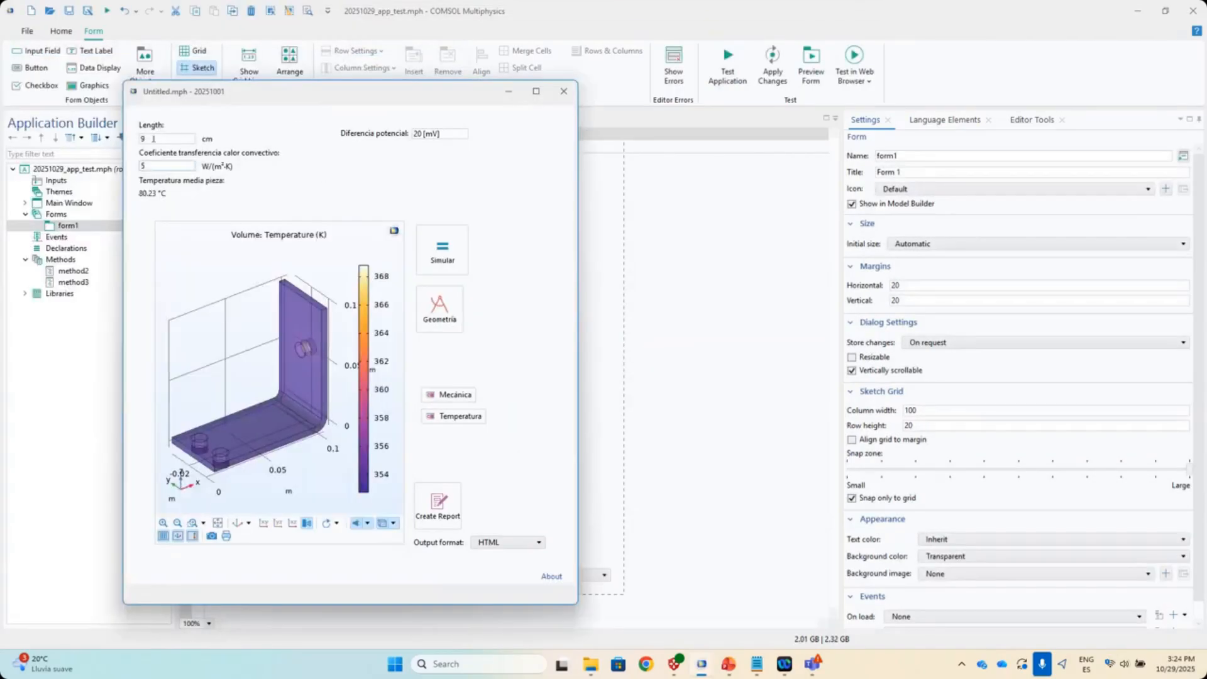
double_click(137, 168)
text(2000)
click(448, 266)
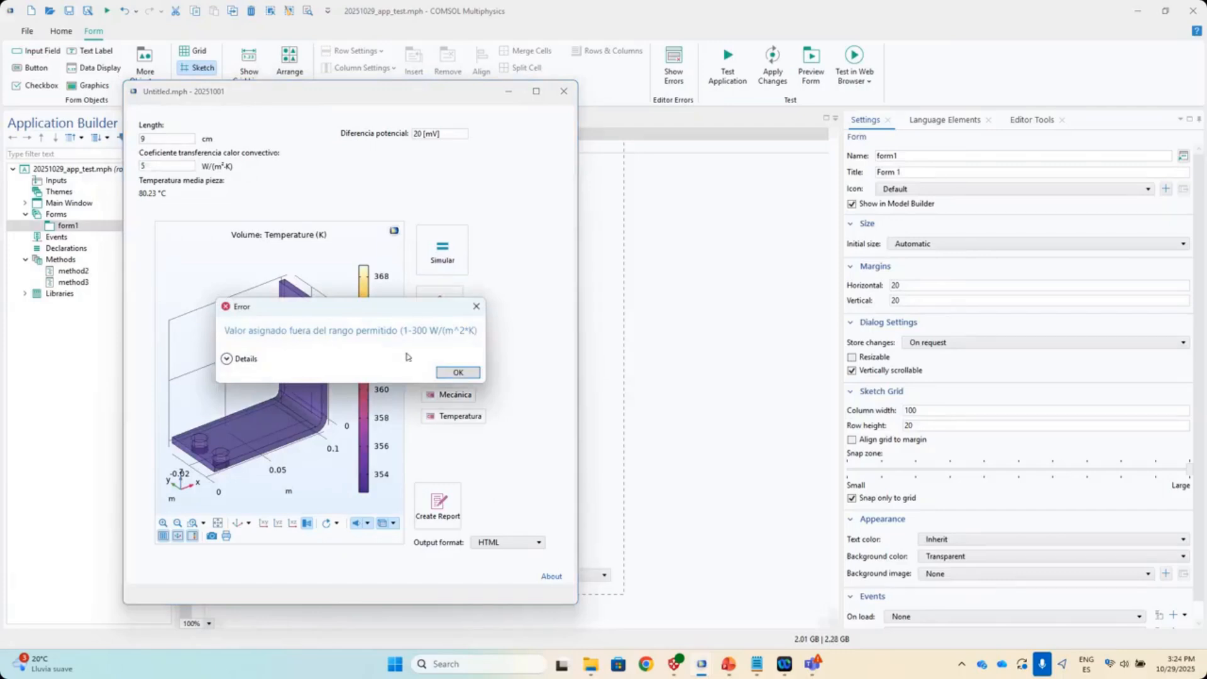
double_click(421, 331)
click(457, 373)
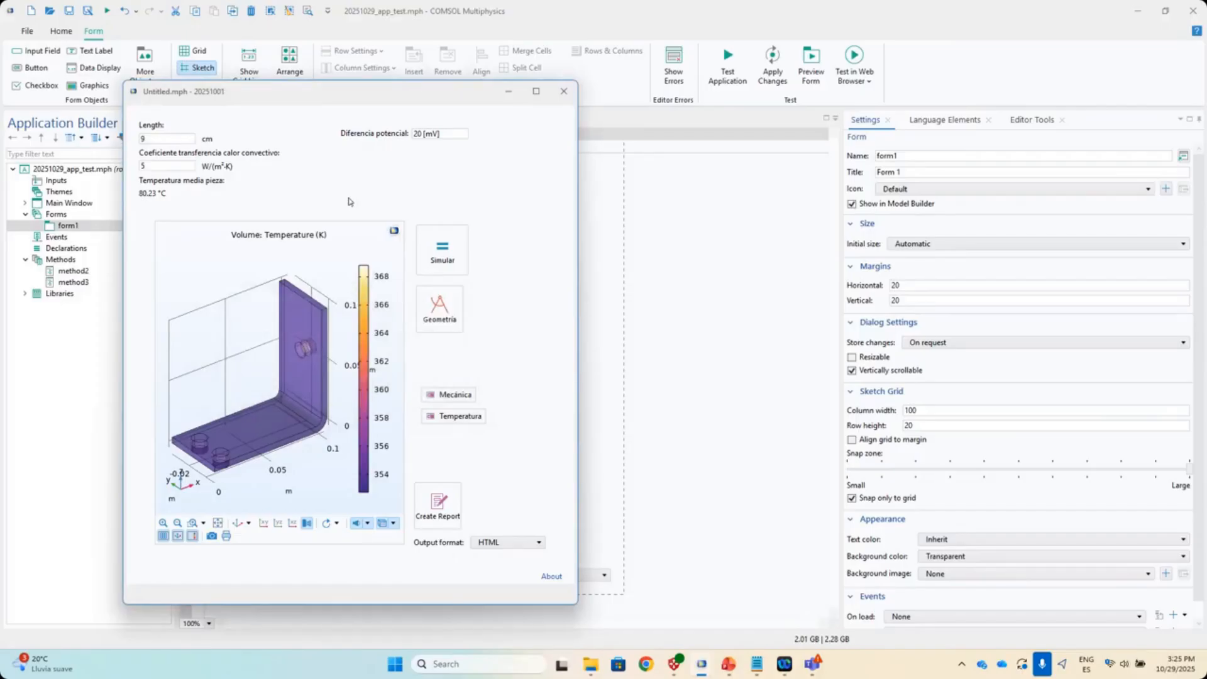
click(440, 308)
drag(263, 443, 308, 422)
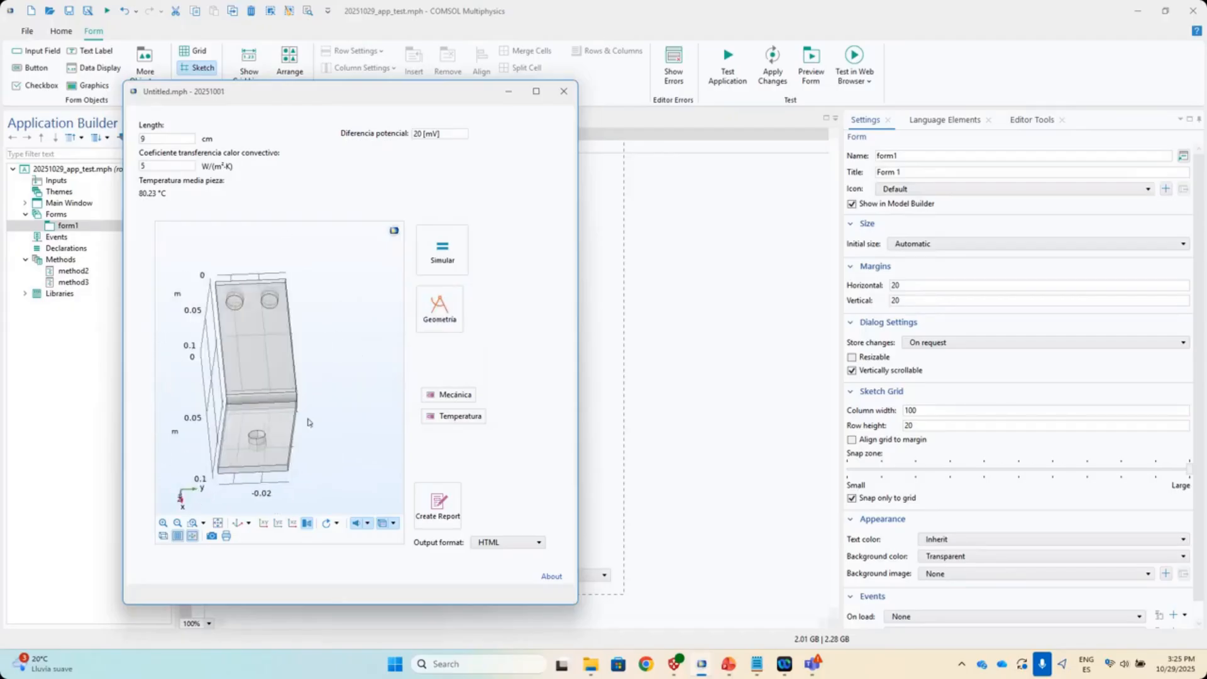
click(450, 396)
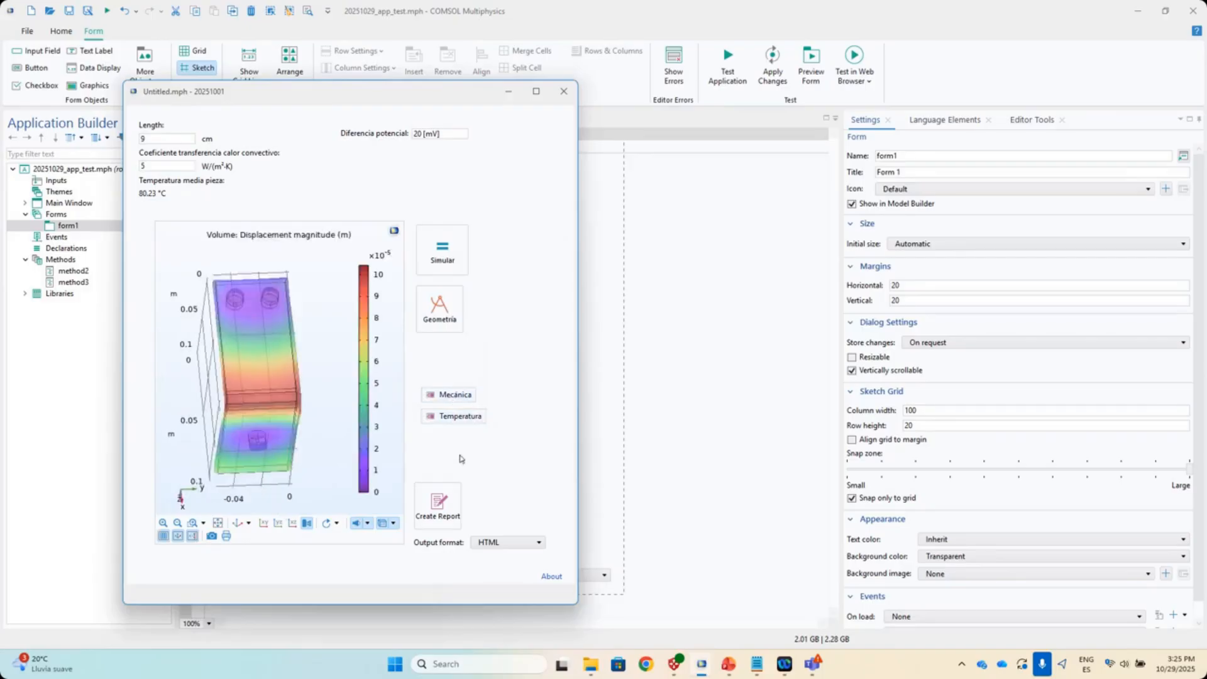
drag(279, 481, 361, 459)
drag(315, 393, 364, 491)
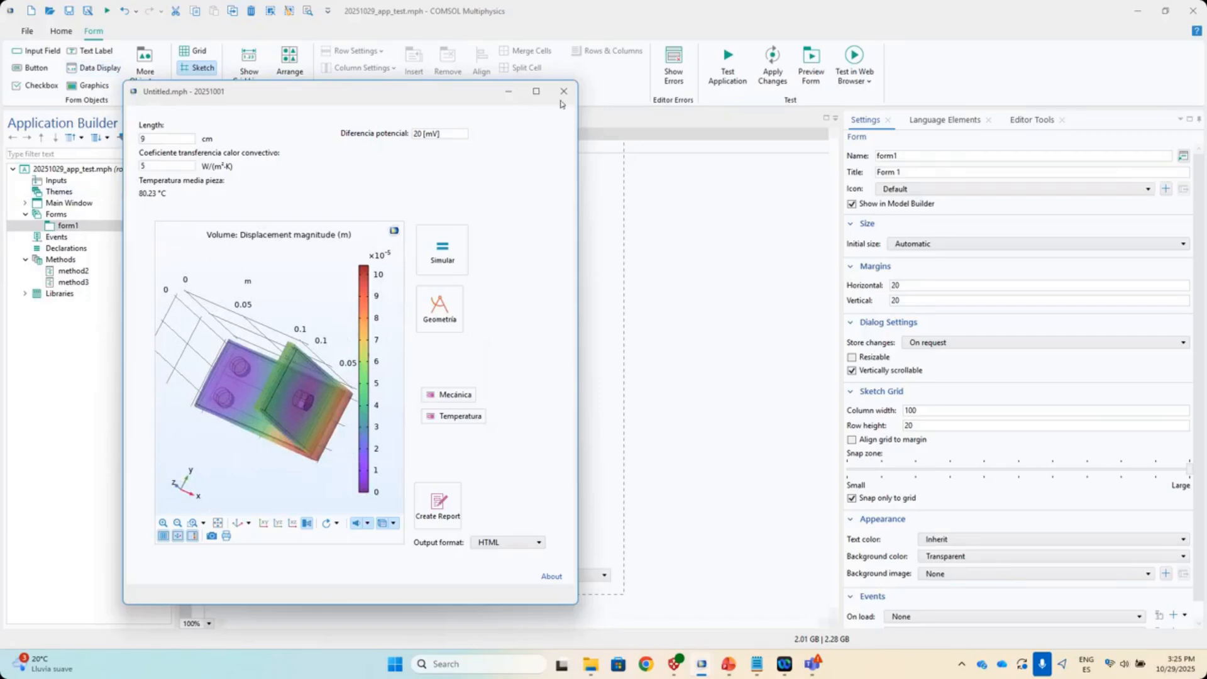
click(564, 92)
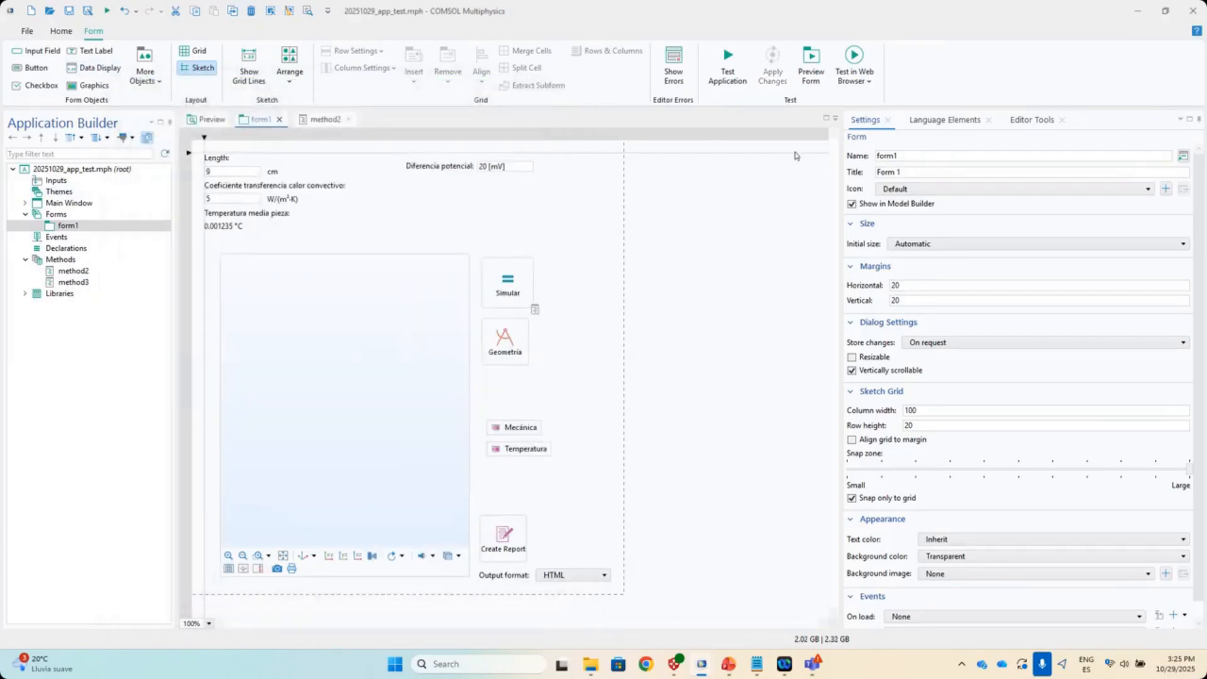
- Try placing the Displacement plot on the form as a graphics box, then remove it
click(1031, 121)
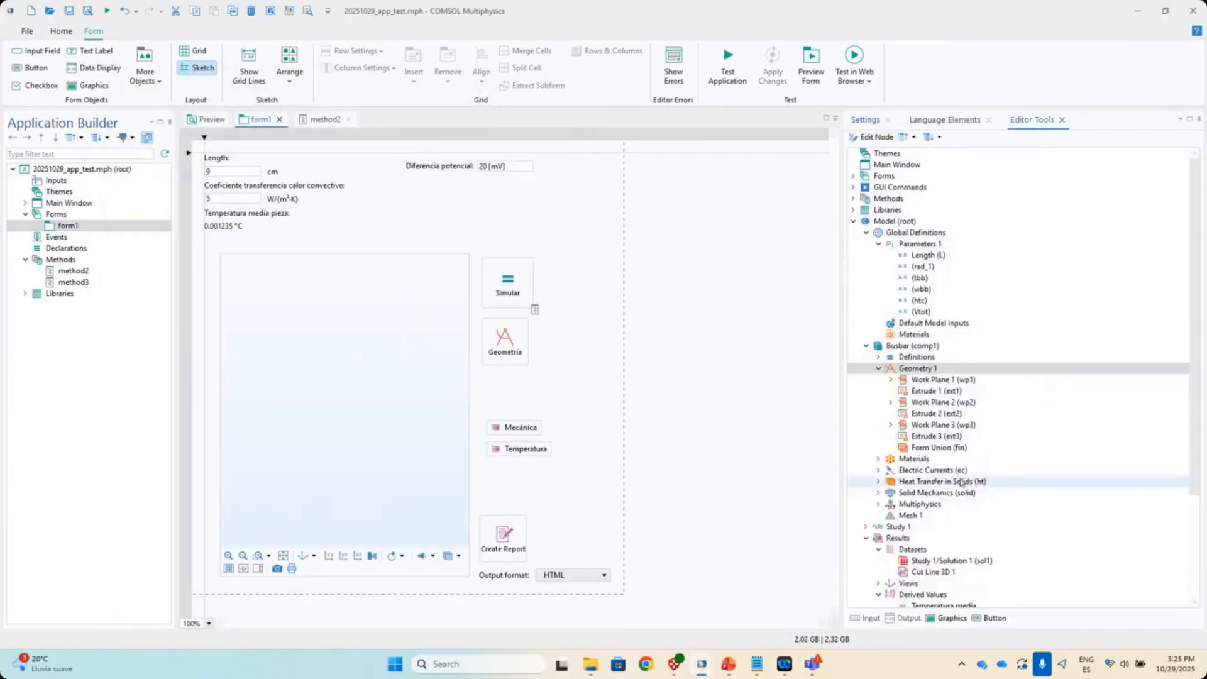
scroll(956, 483, down, 4)
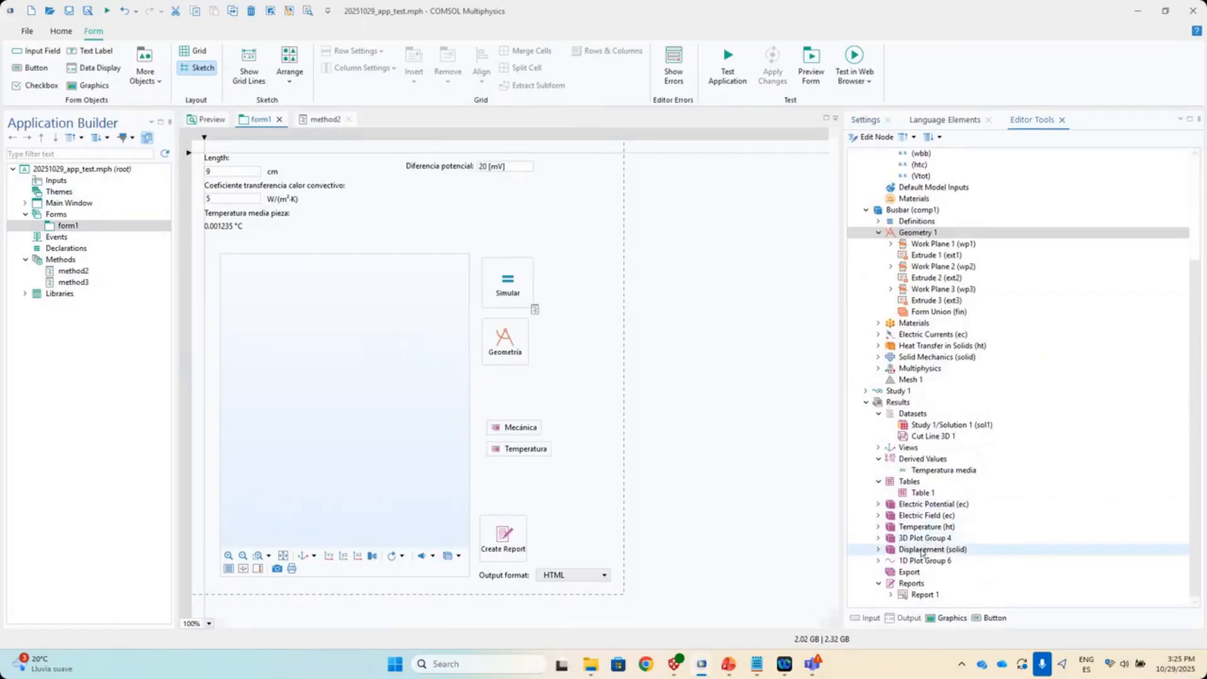
drag(921, 552, 561, 411)
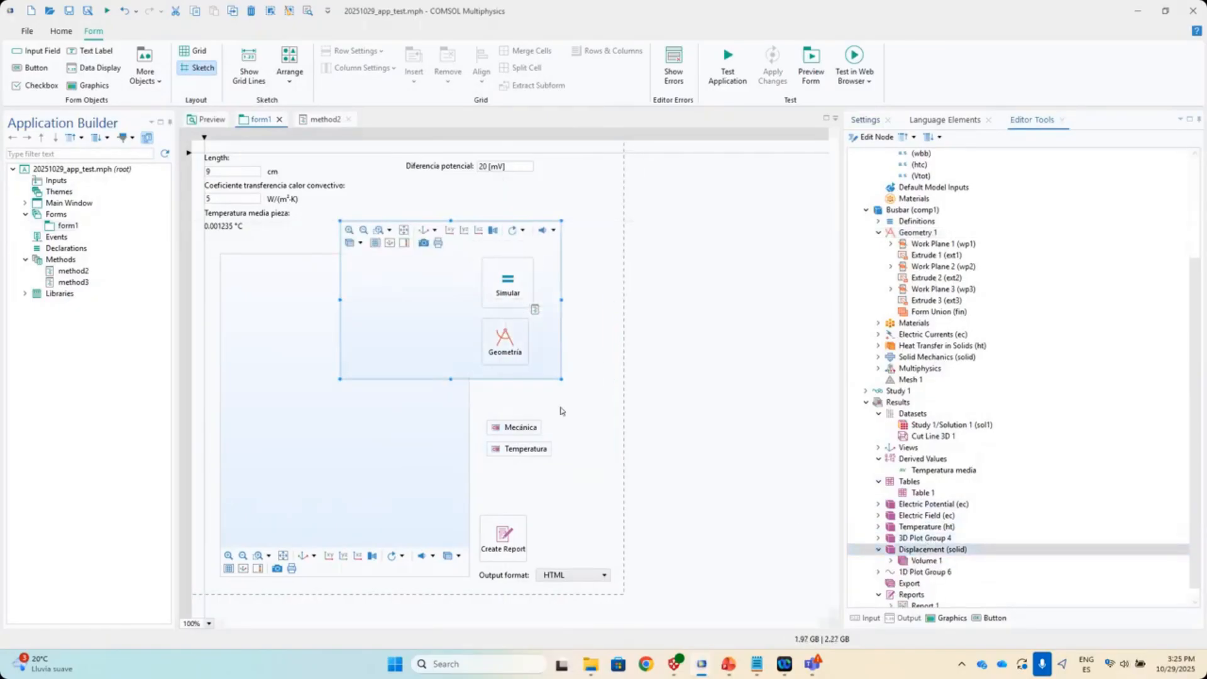
key(Delete)
scroll(998, 495, down, 1)
scroll(997, 495, up, 4)
- Raise the Simular button a little above its previous position on the form
click(865, 119)
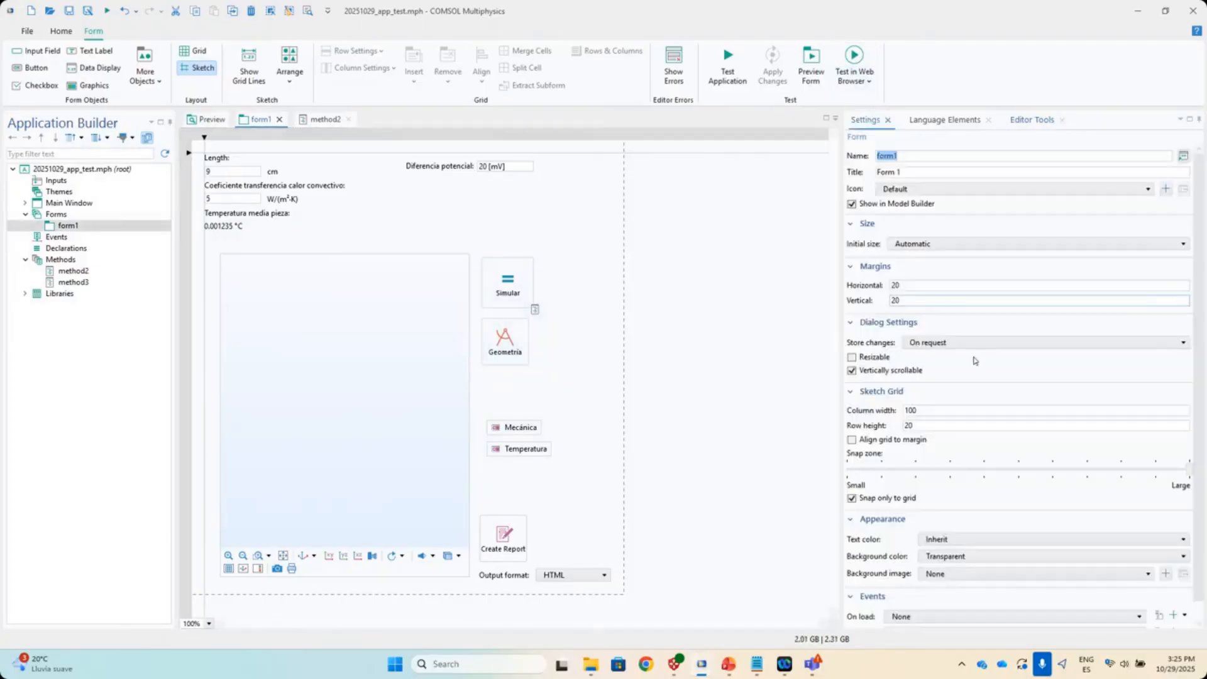
scroll(979, 448, down, 1)
scroll(979, 447, up, 1)
drag(515, 298, 521, 283)
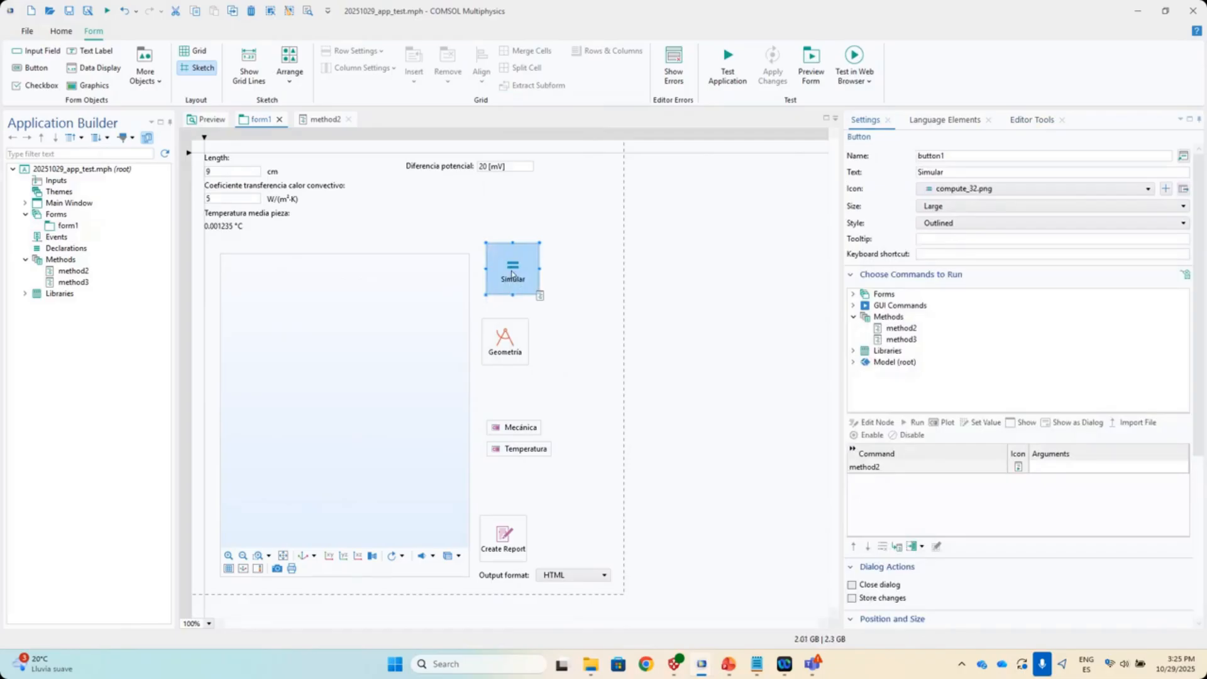
click(68, 271)
- Open method2's code and review its run and playSound lines
double_click(71, 275)
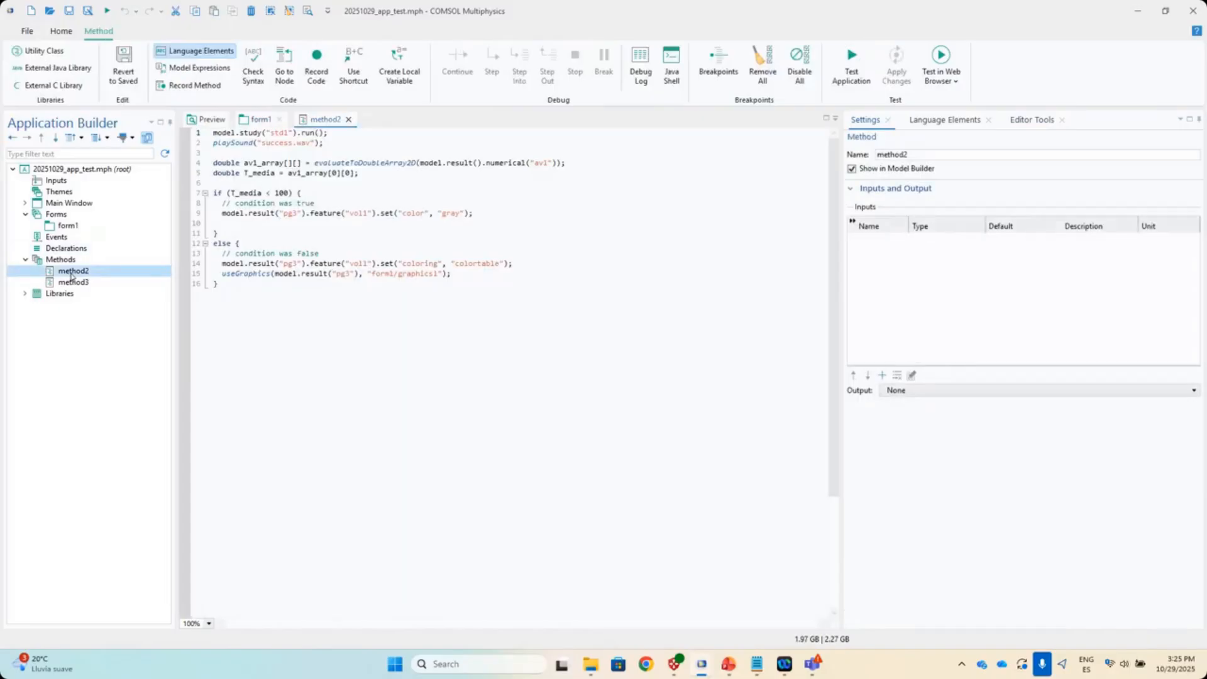
drag(463, 281, 213, 133)
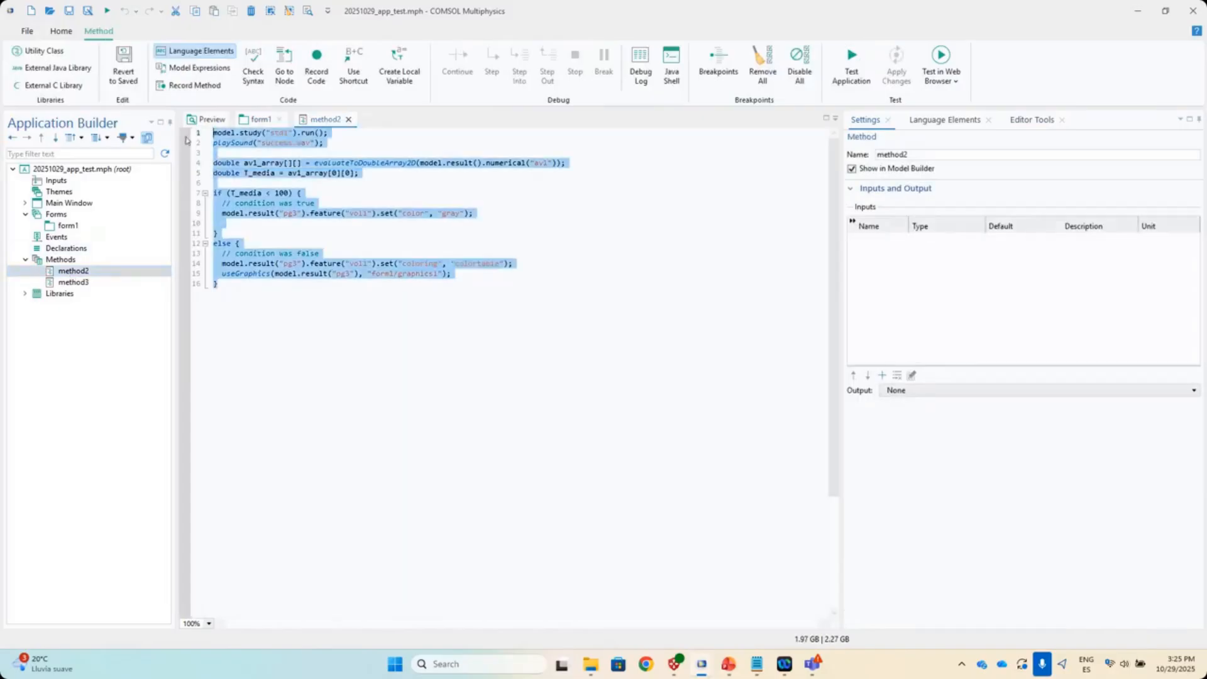
click(367, 294)
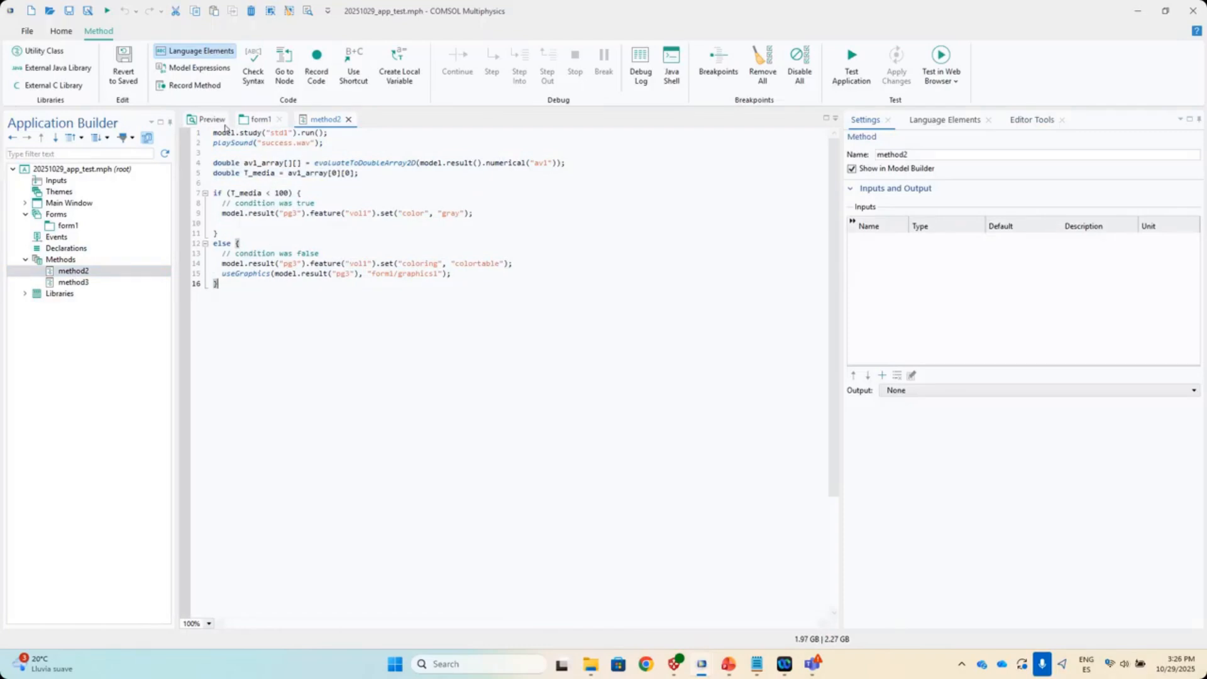
click(272, 133)
double_click(312, 133)
drag(330, 145, 210, 145)
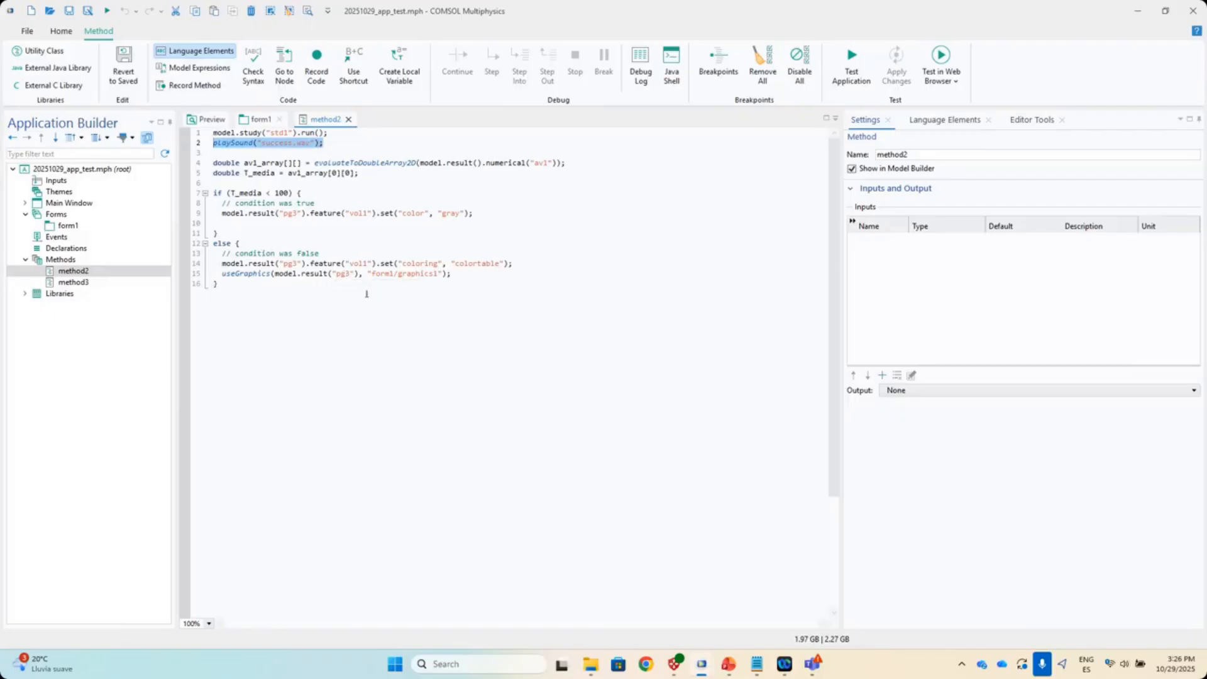
- Review the T_media < 100 if/else block and add blank lines after its closing brace
drag(217, 193, 357, 329)
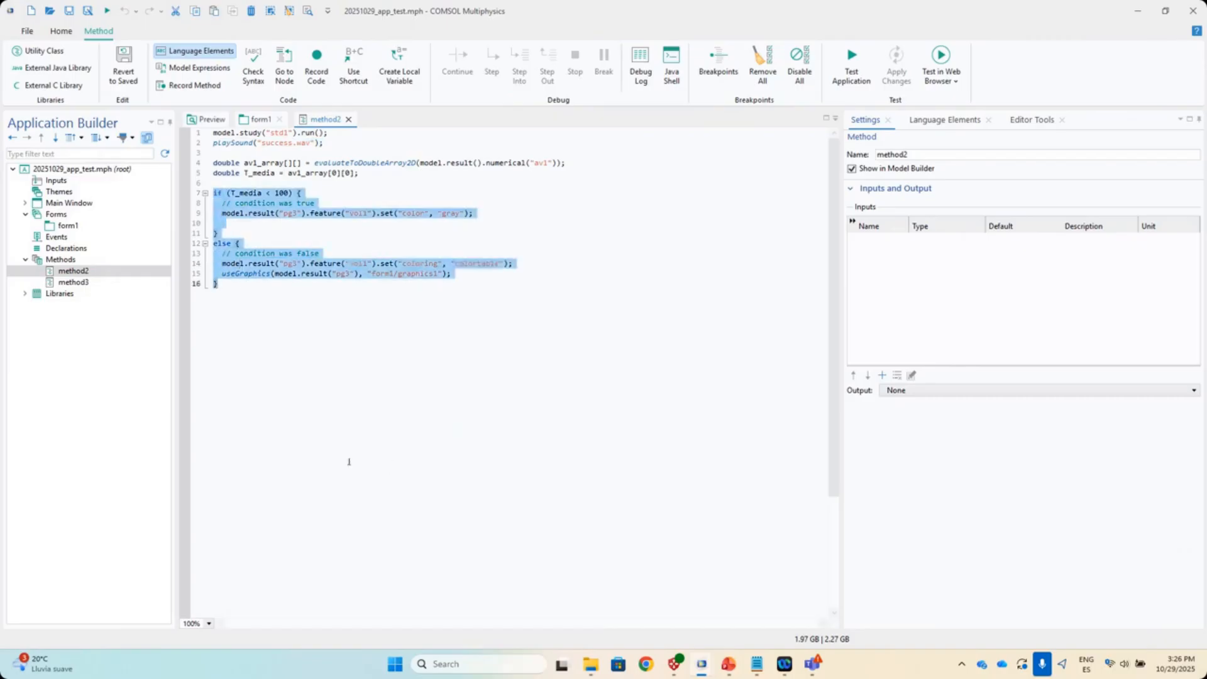
click(364, 336)
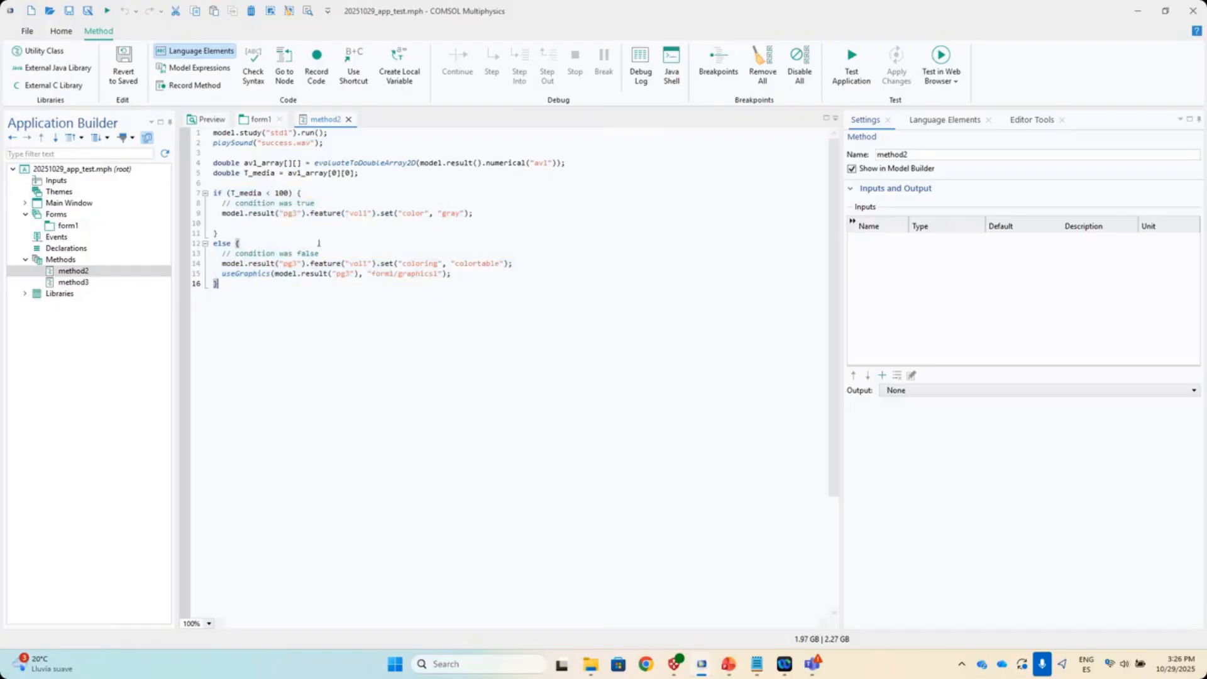
drag(231, 193, 288, 195)
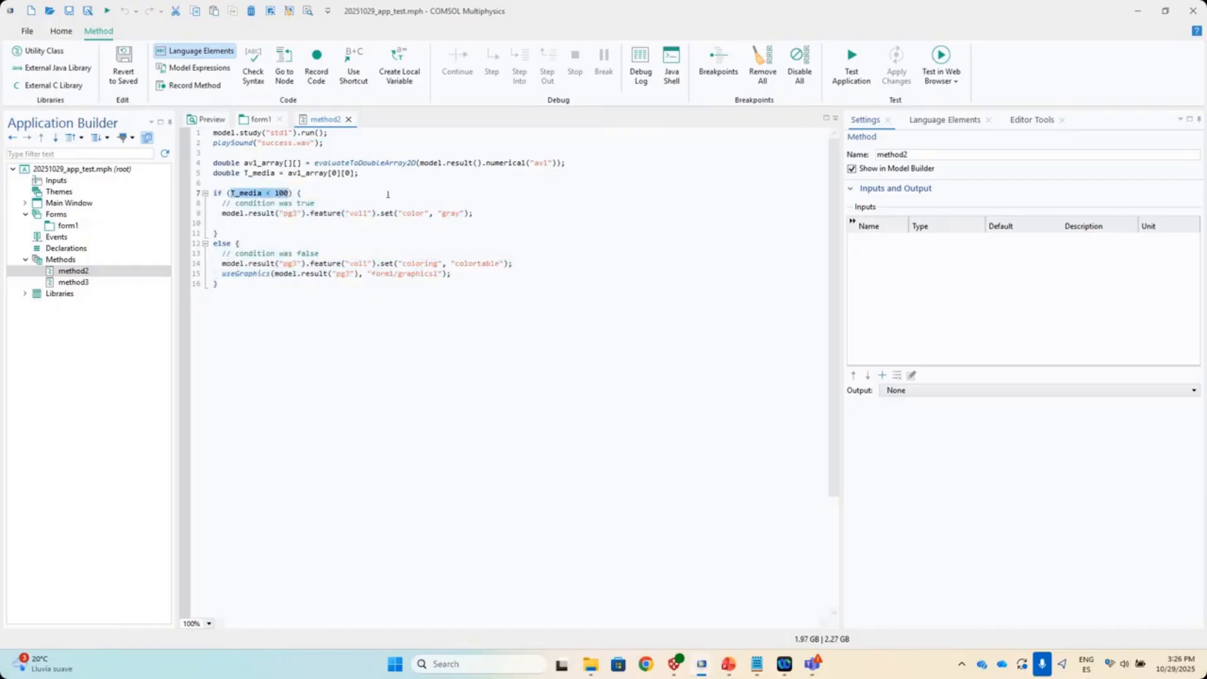
click(318, 318)
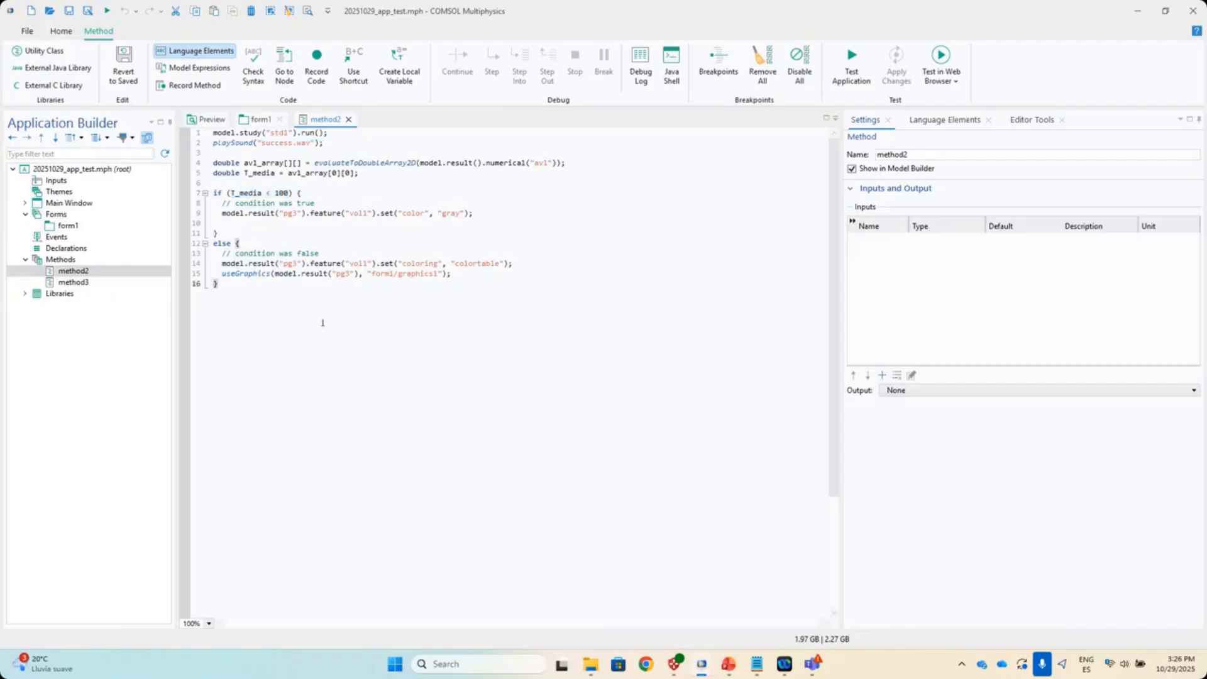
key(Return)
key(Return)
key(Return)
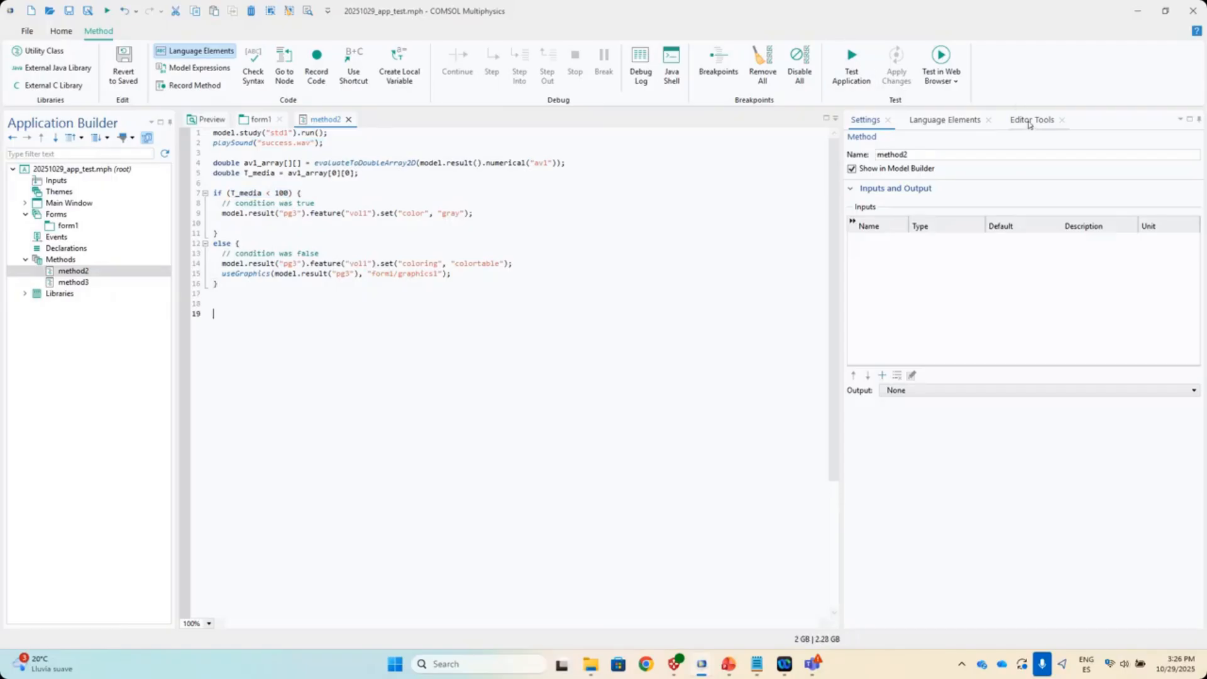
click(1029, 124)
scroll(962, 493, down, 3)
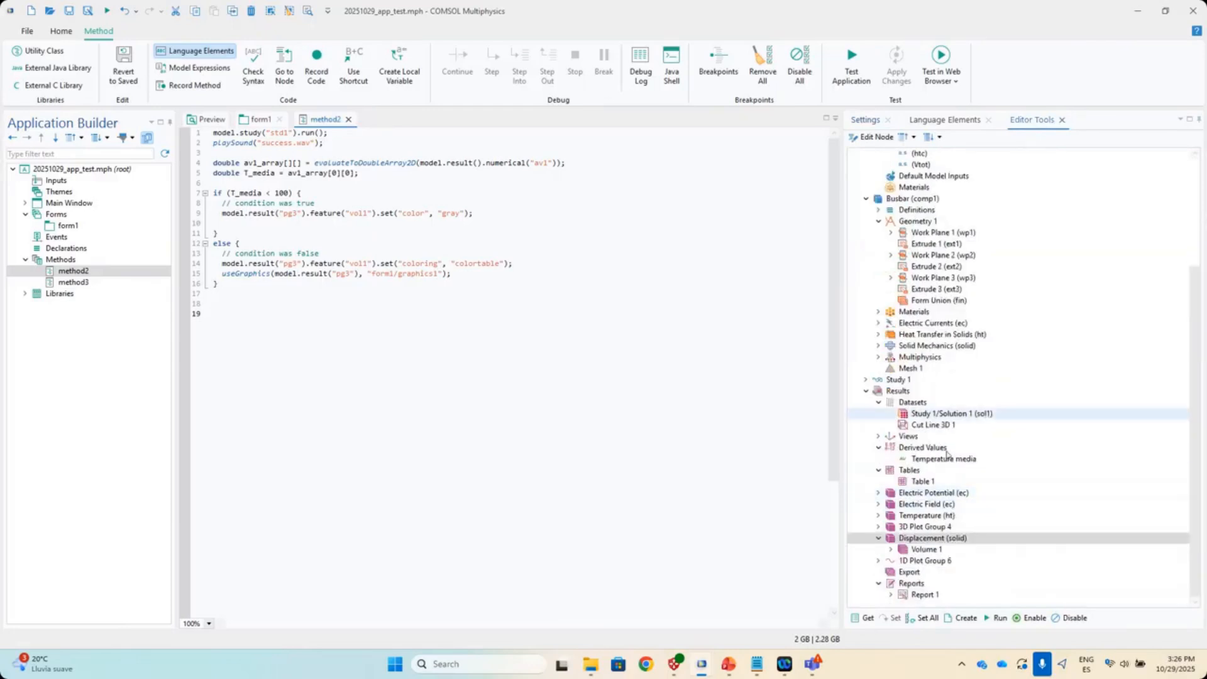
click(946, 459)
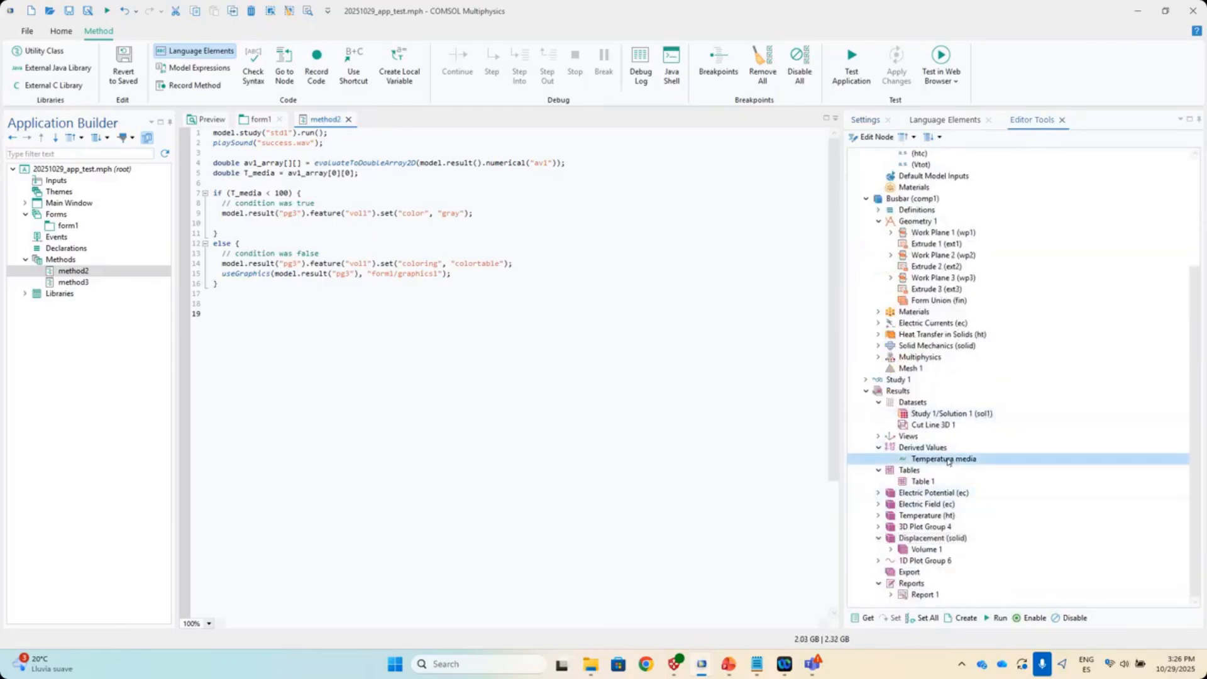
click(865, 619)
triple_click(296, 315)
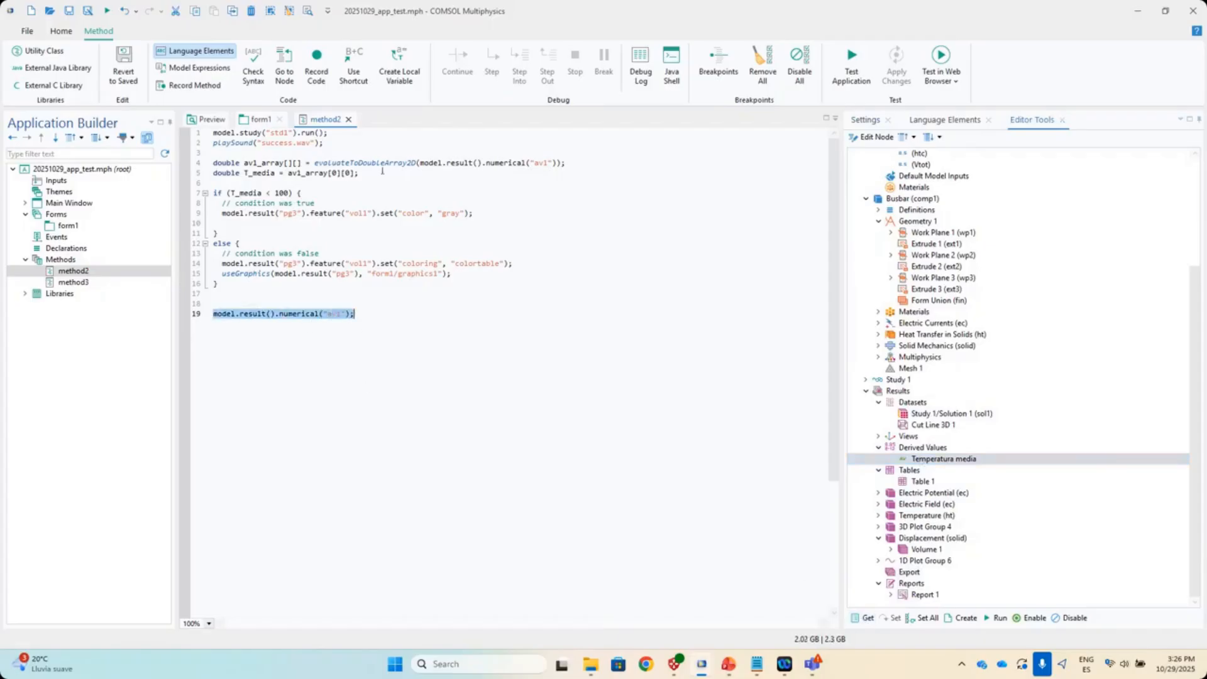
key(BackSpace)
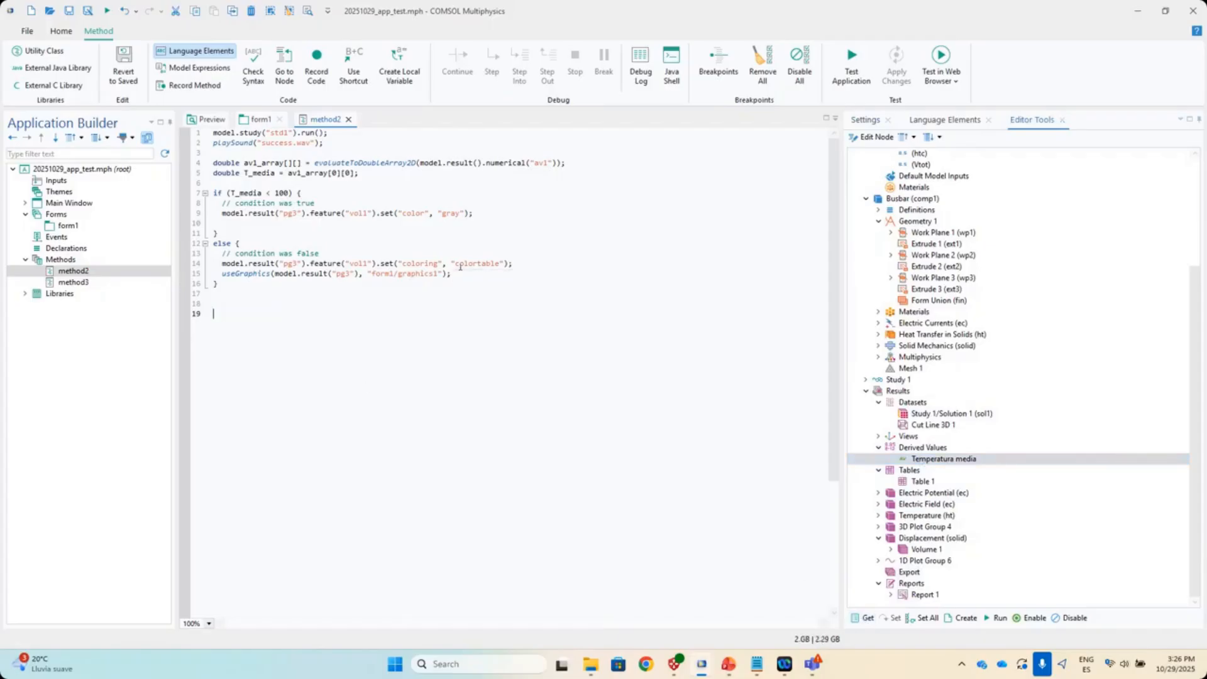
drag(227, 194, 284, 194)
drag(438, 213, 458, 217)
double_click(466, 265)
click(476, 276)
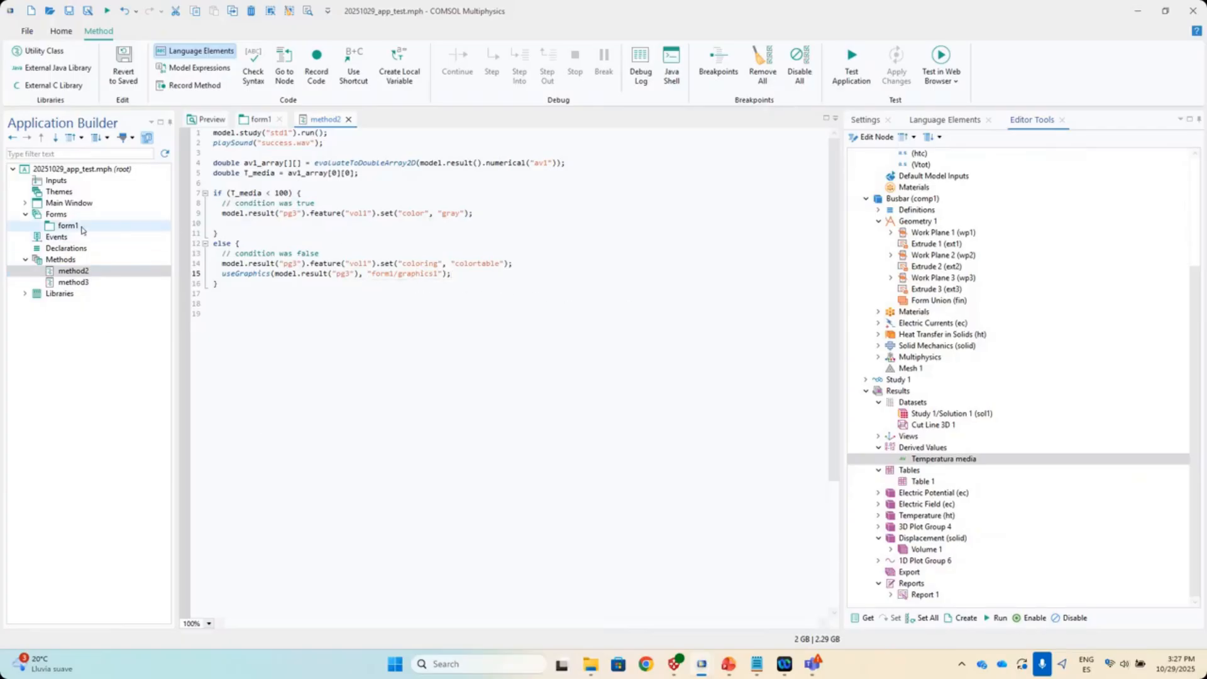
click(82, 229)
click(72, 271)
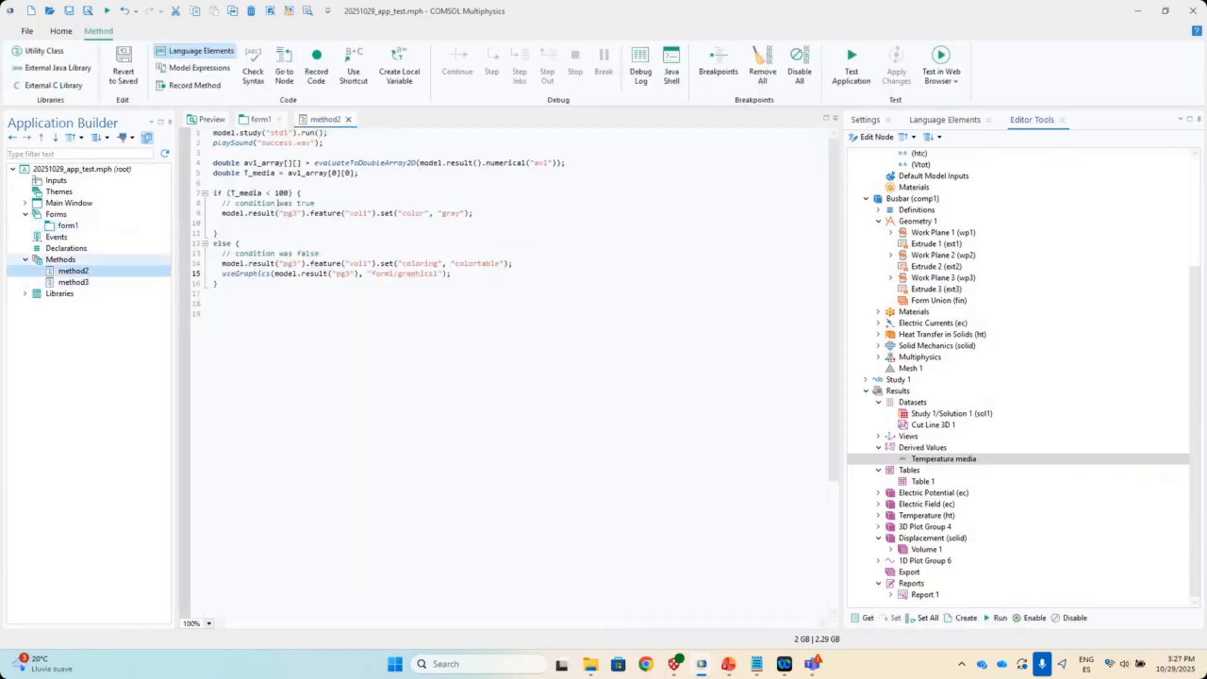
- Lower the Temperatura media pieza label in form1, then add and delete a duplicate Create Report button
click(133, 226)
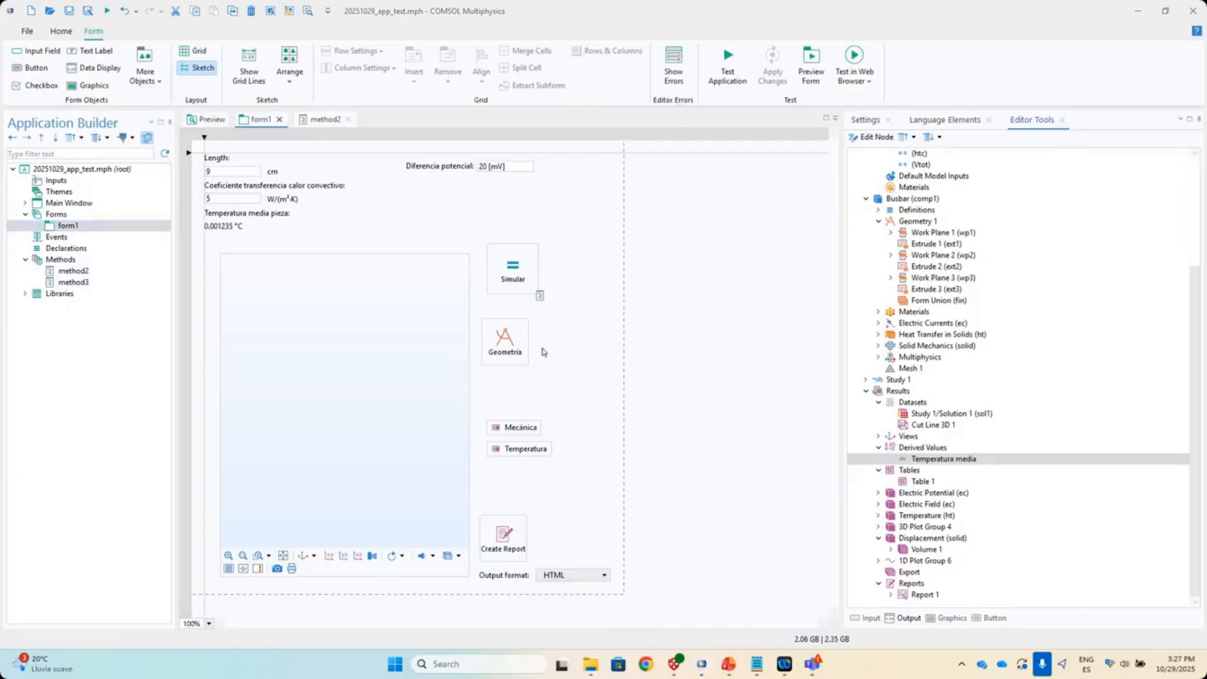
mouse_move(223, 227)
mouse_down()
mouse_move(223, 238)
mouse_move(224, 226)
mouse_up()
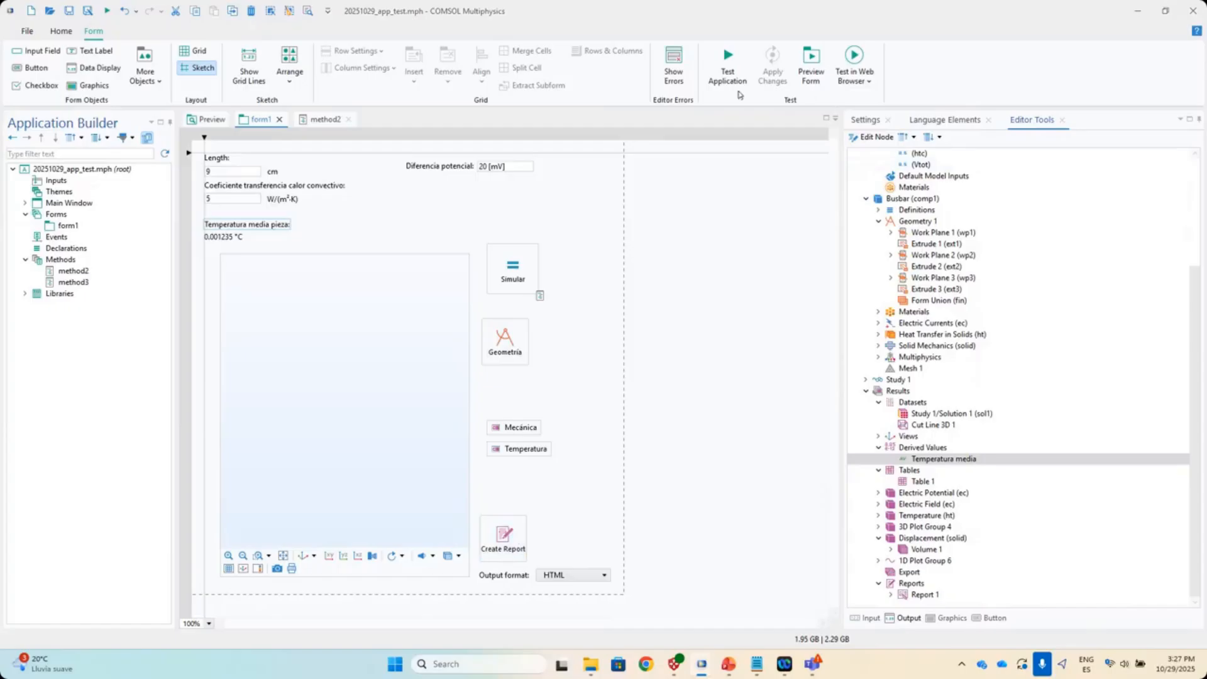
click(923, 596)
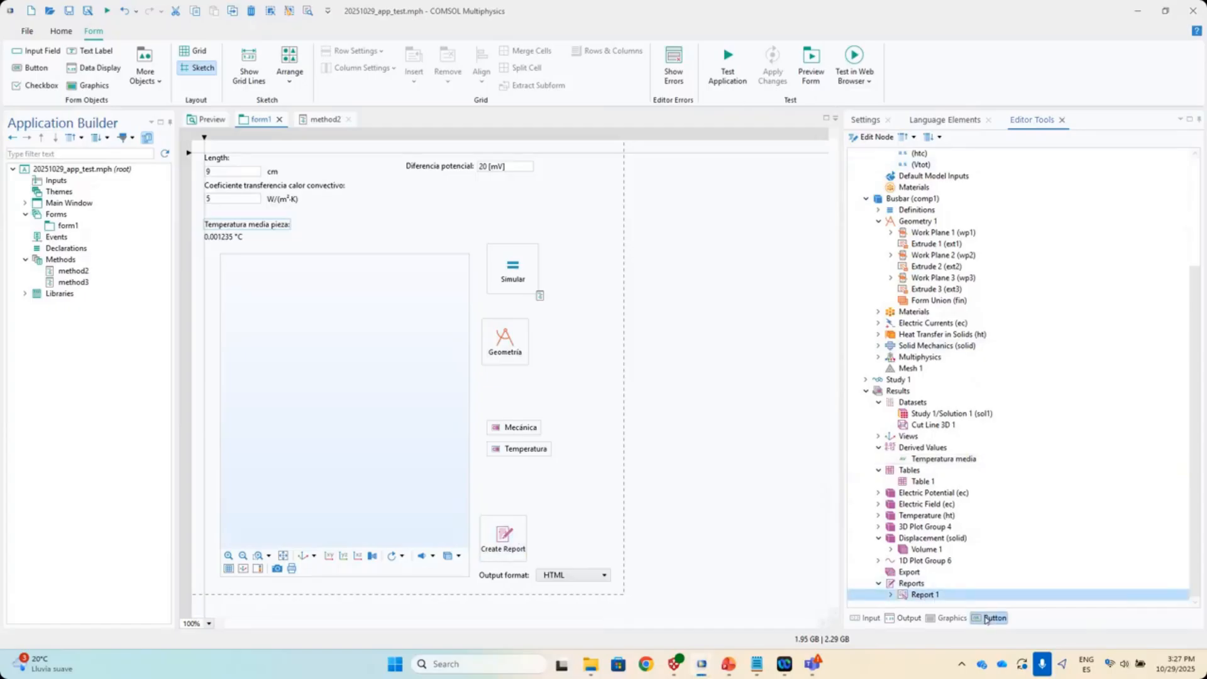
drag(987, 619, 589, 481)
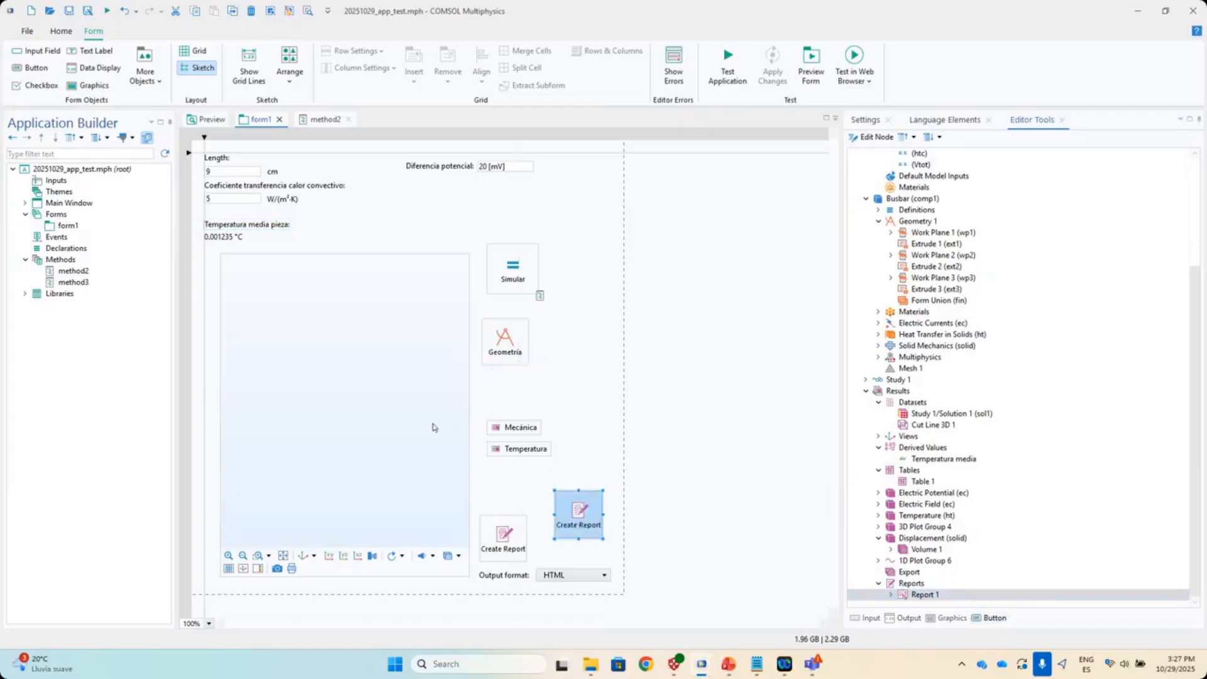
click(596, 521)
key(Delete)
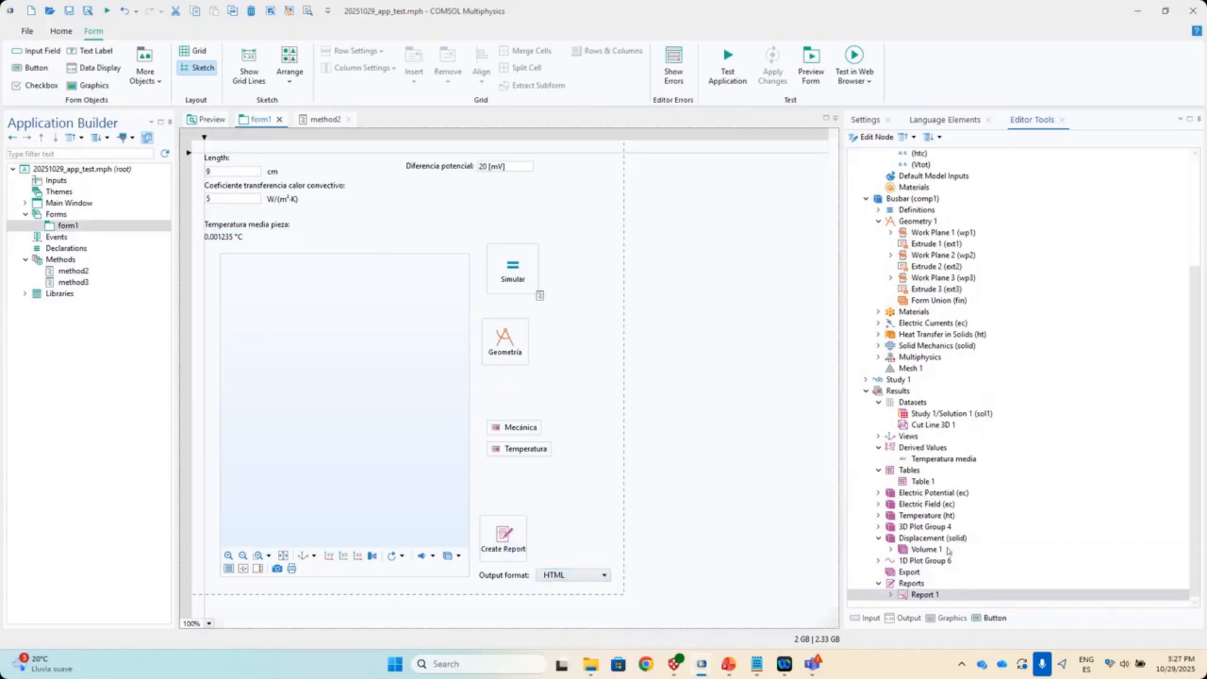
- Expand Report 1 in Editor Tools to reach its Output format setting
click(891, 596)
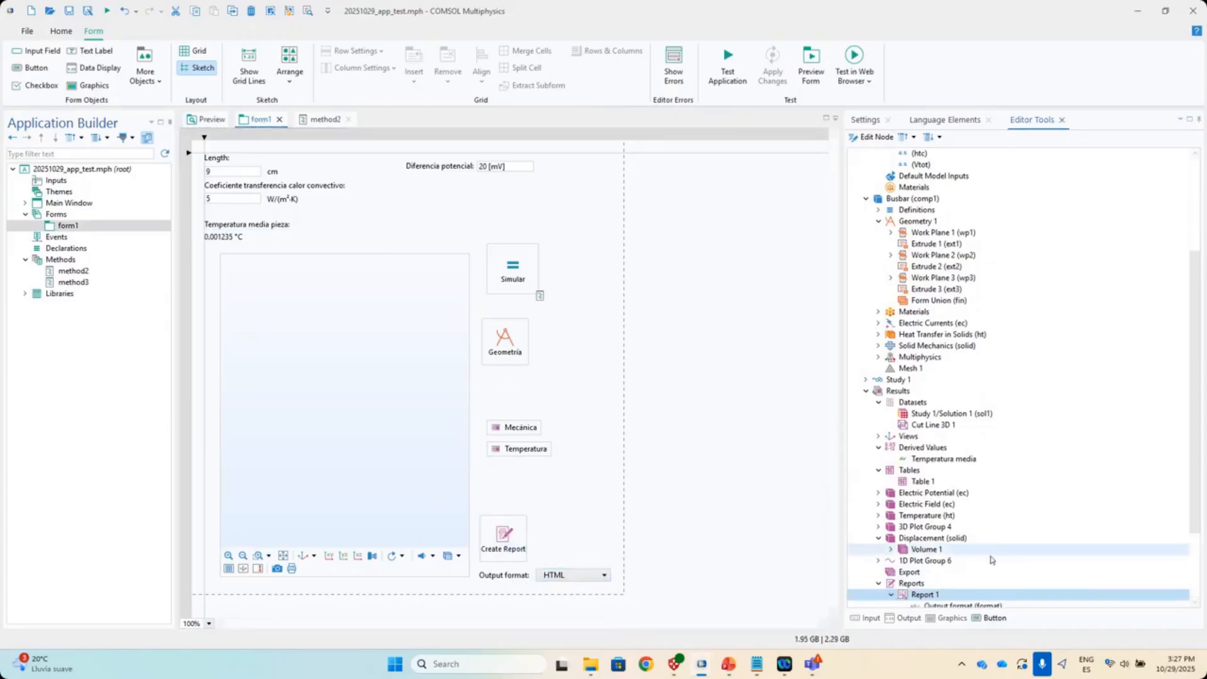
click(892, 596)
click(934, 507)
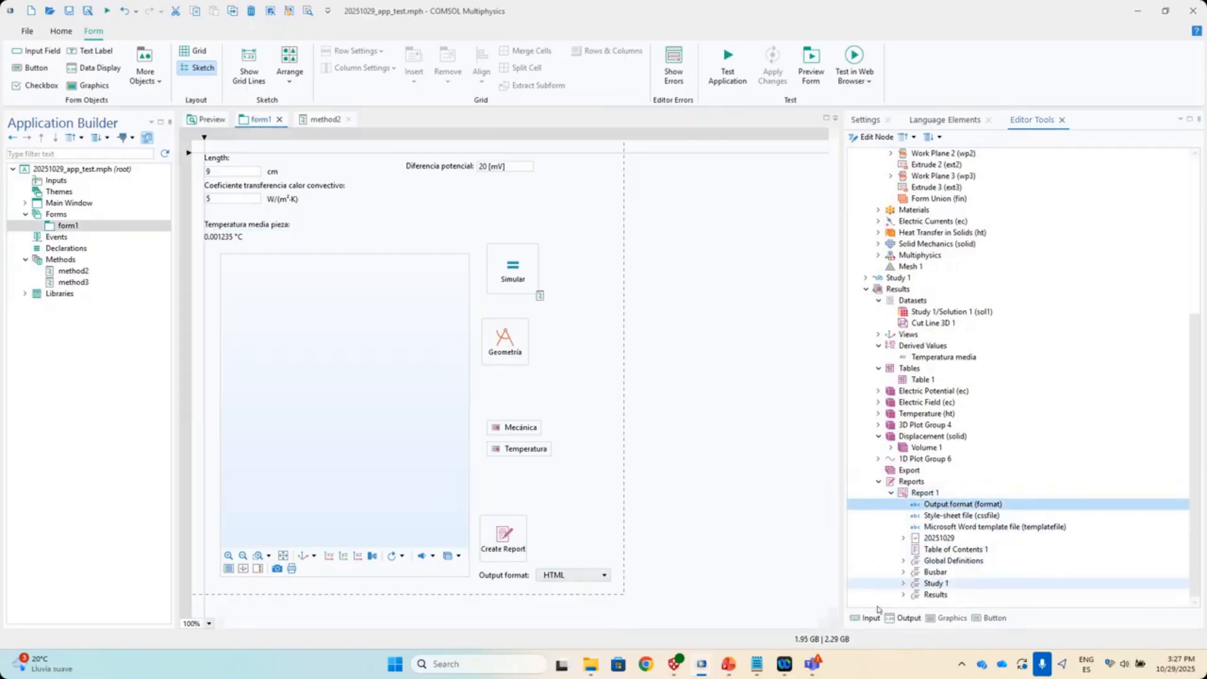
click(866, 618)
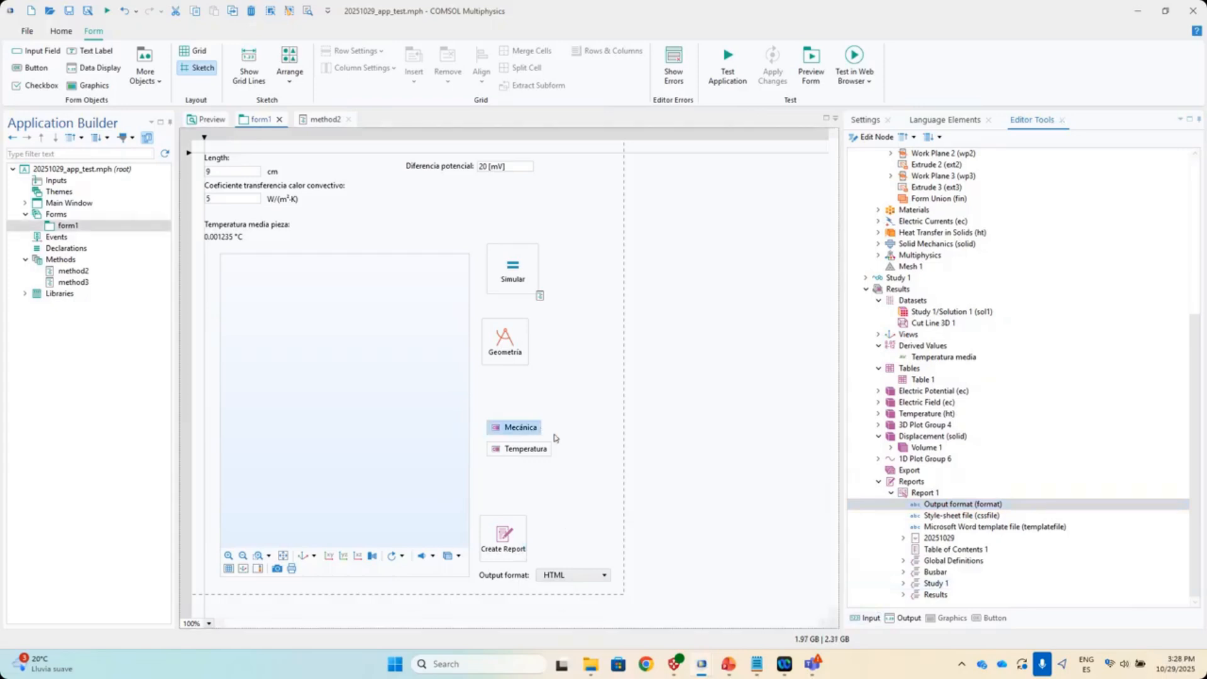
click(900, 509)
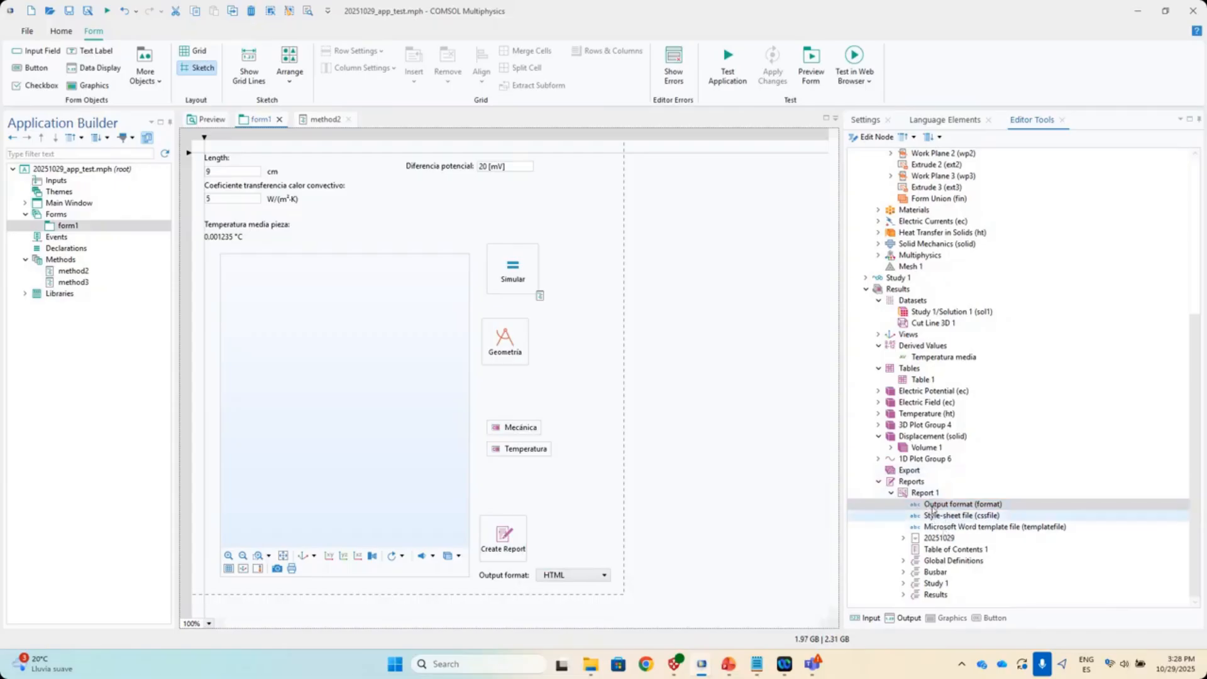
click(56, 31)
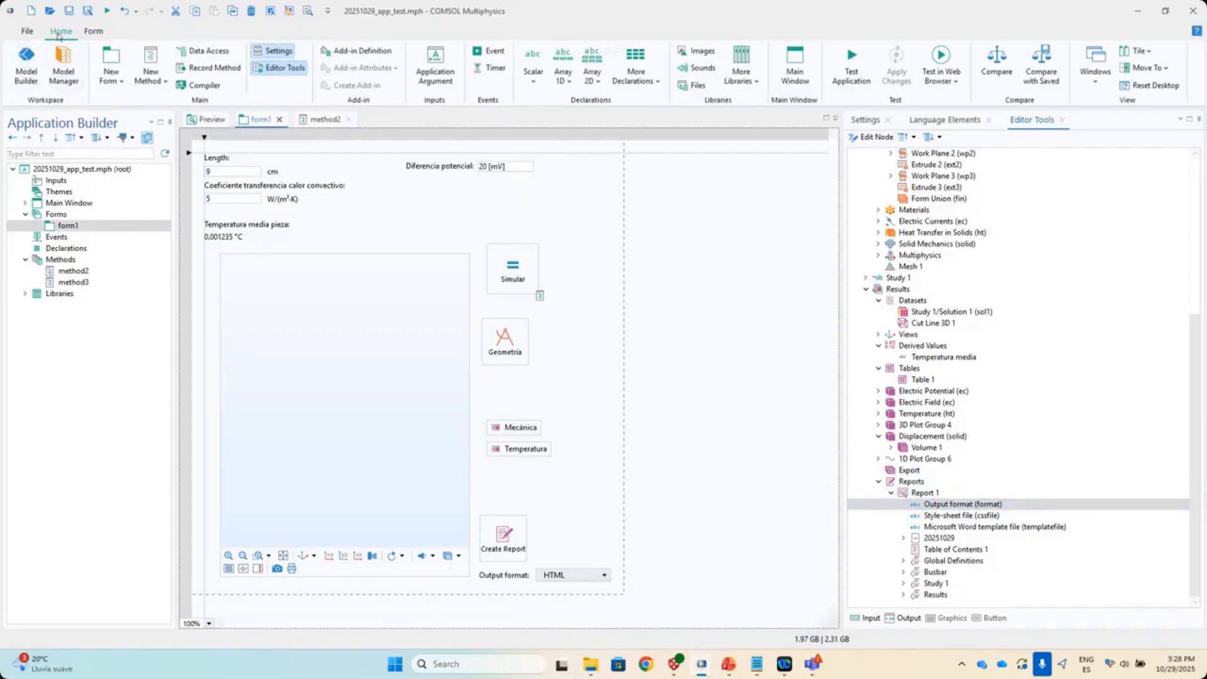
click(32, 66)
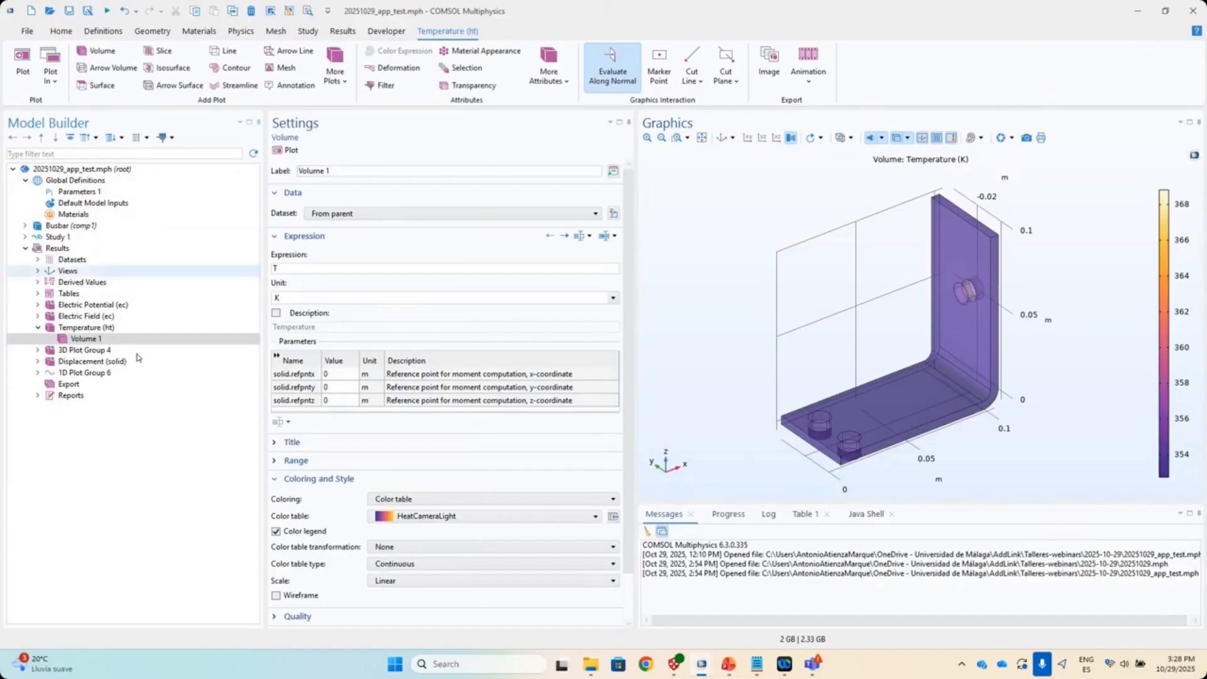
click(38, 395)
click(66, 396)
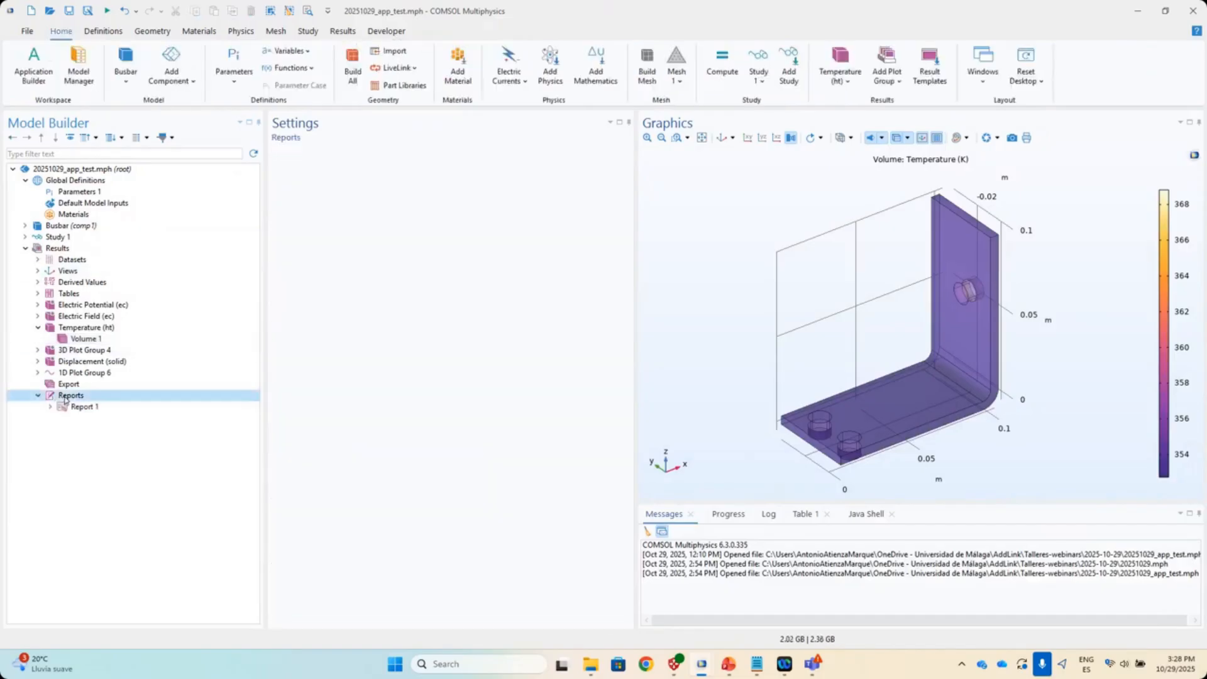
double_click(82, 407)
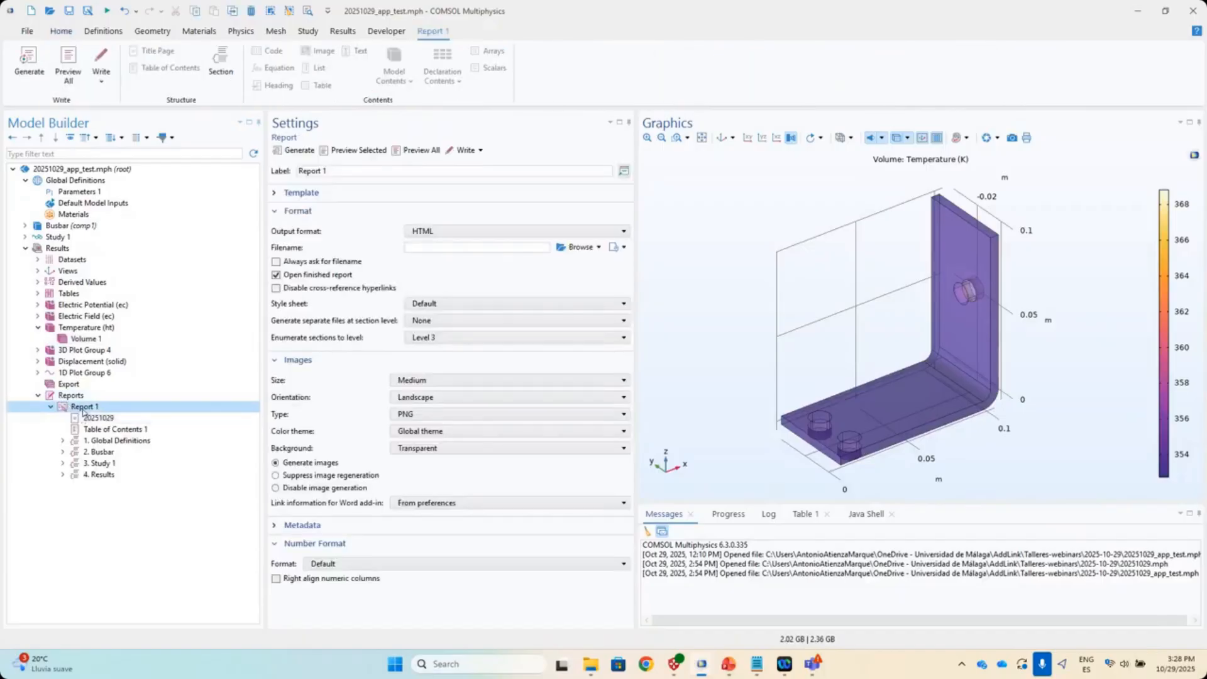
click(286, 237)
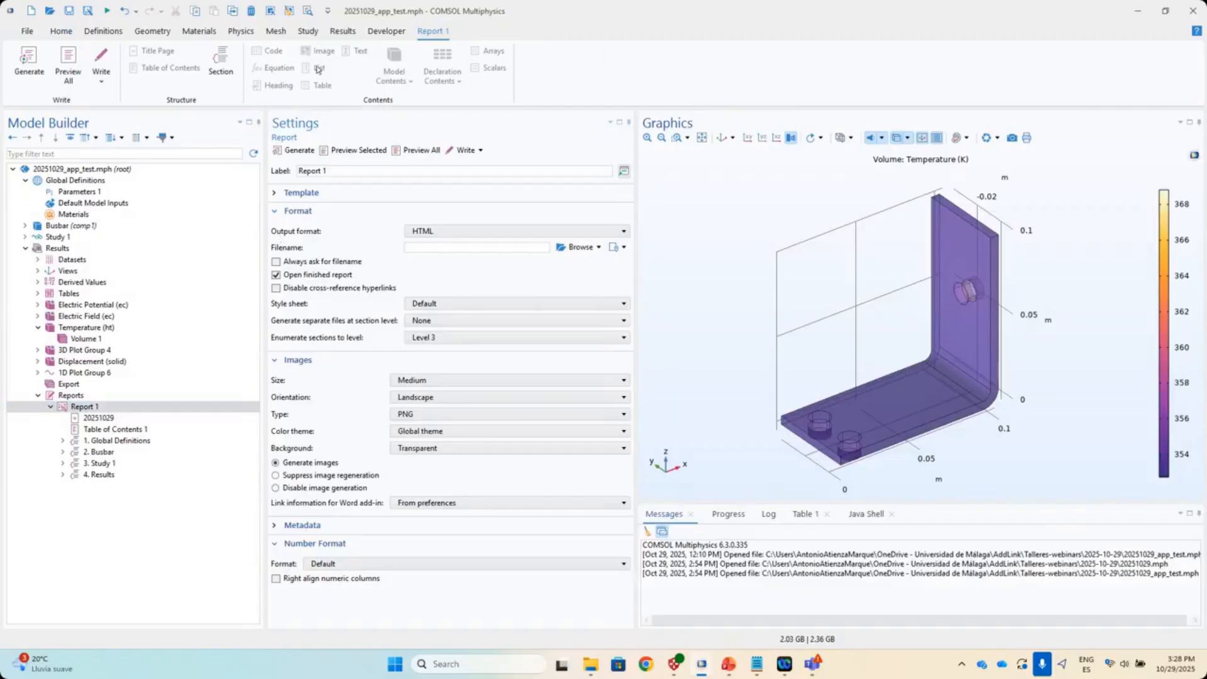
scroll(309, 69, up, 1)
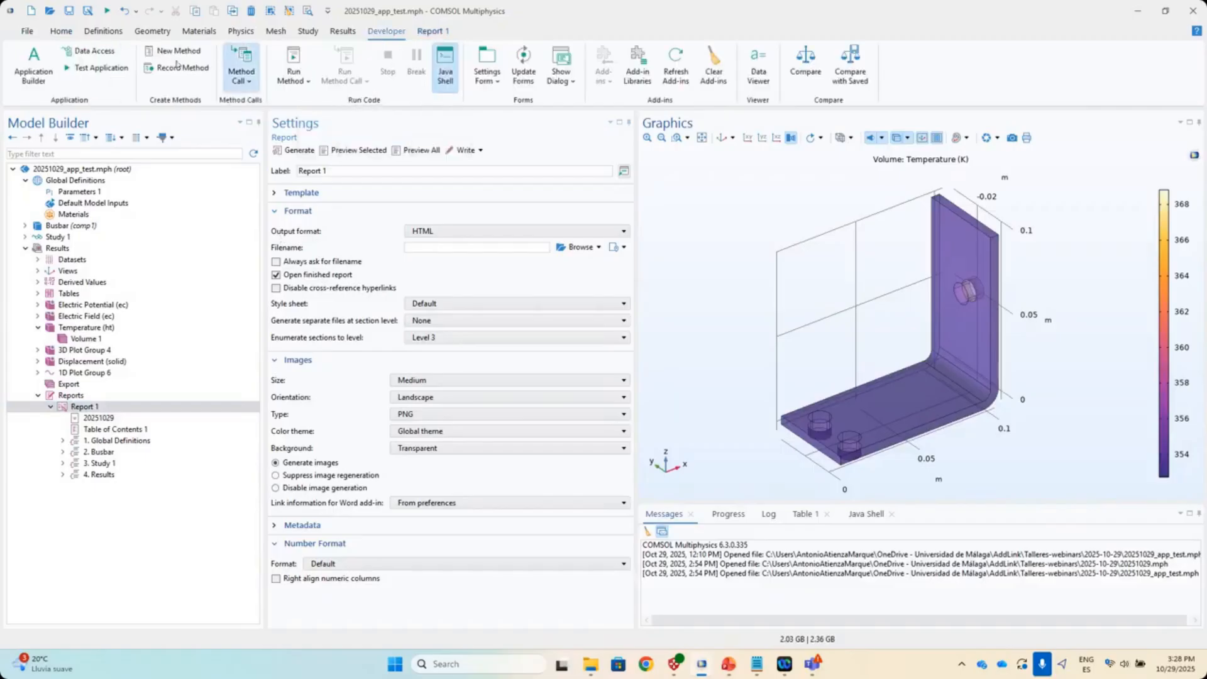
click(88, 53)
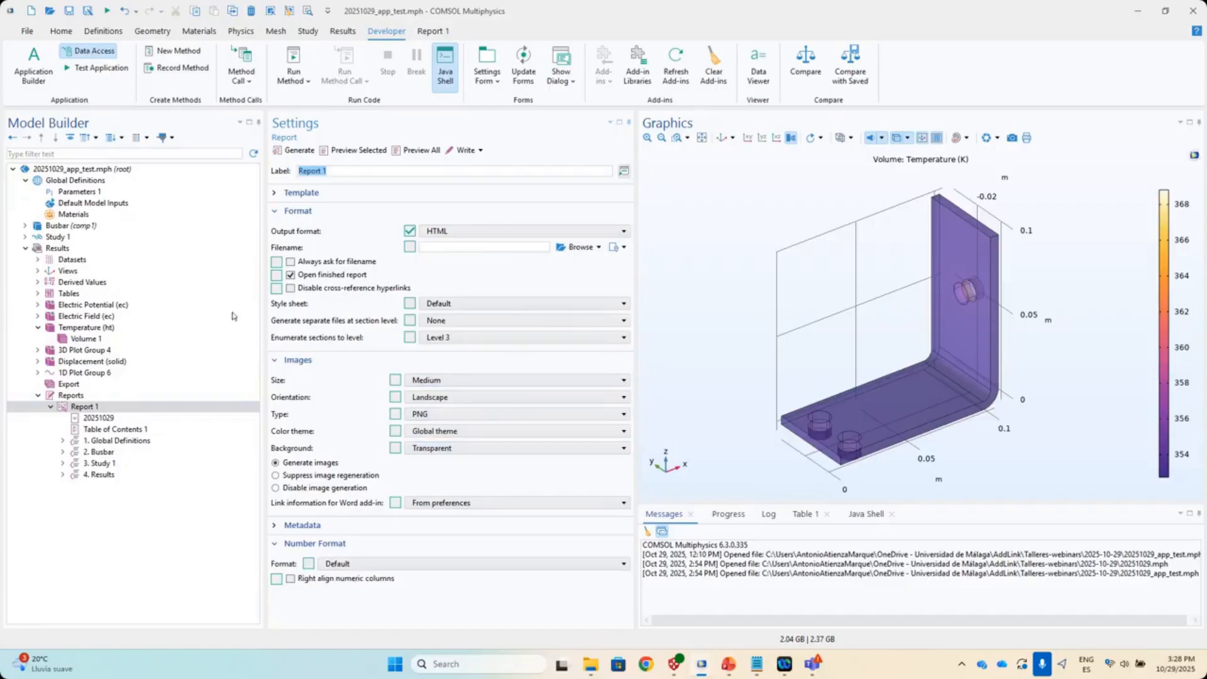
click(89, 53)
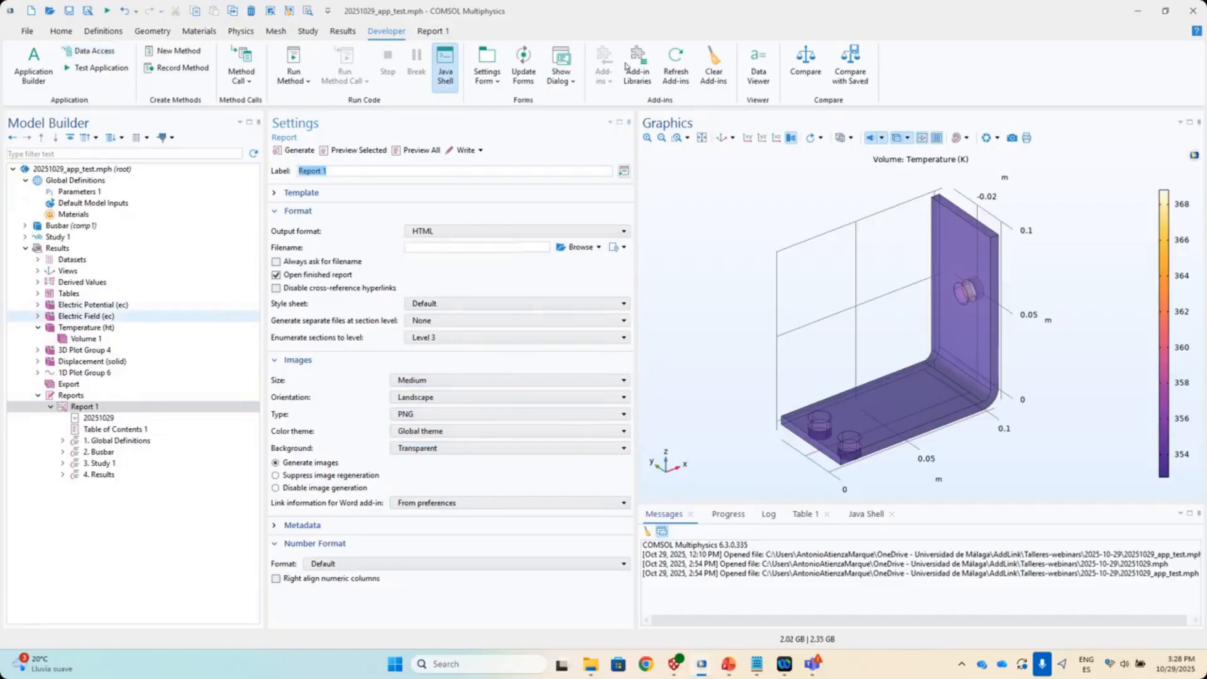
click(61, 31)
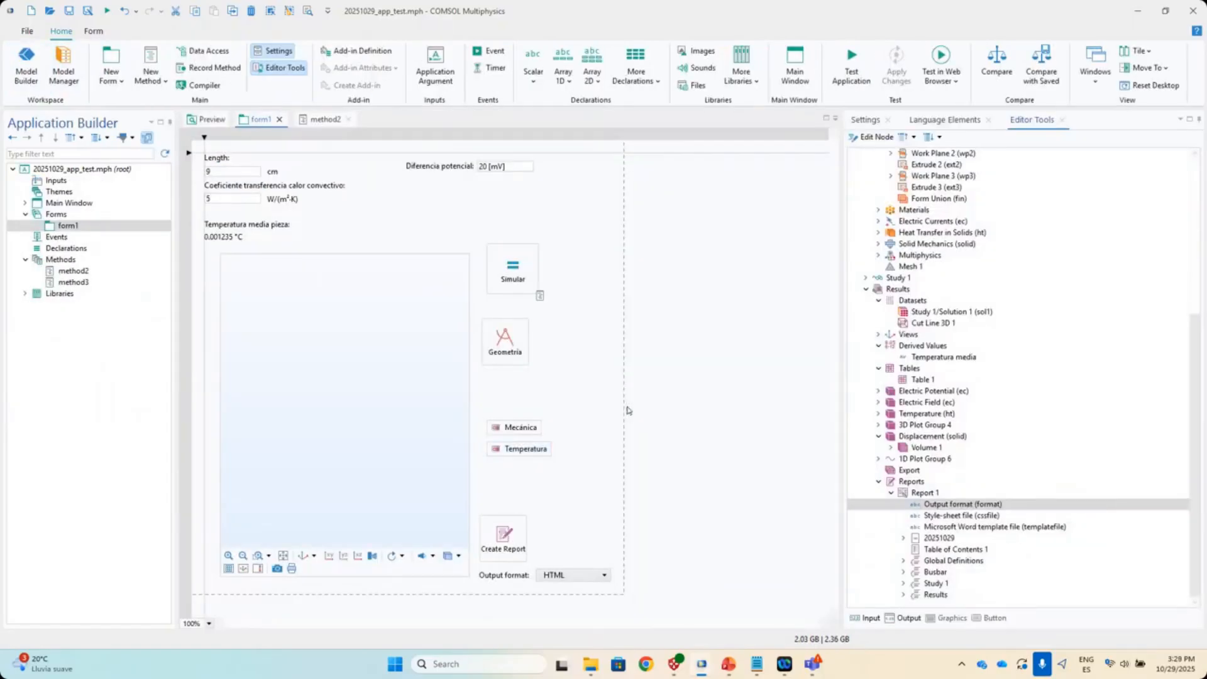
- Add a small 'Campo eléctrico' button plotting Electric Field (ec), placed below Temperatura
click(602, 575)
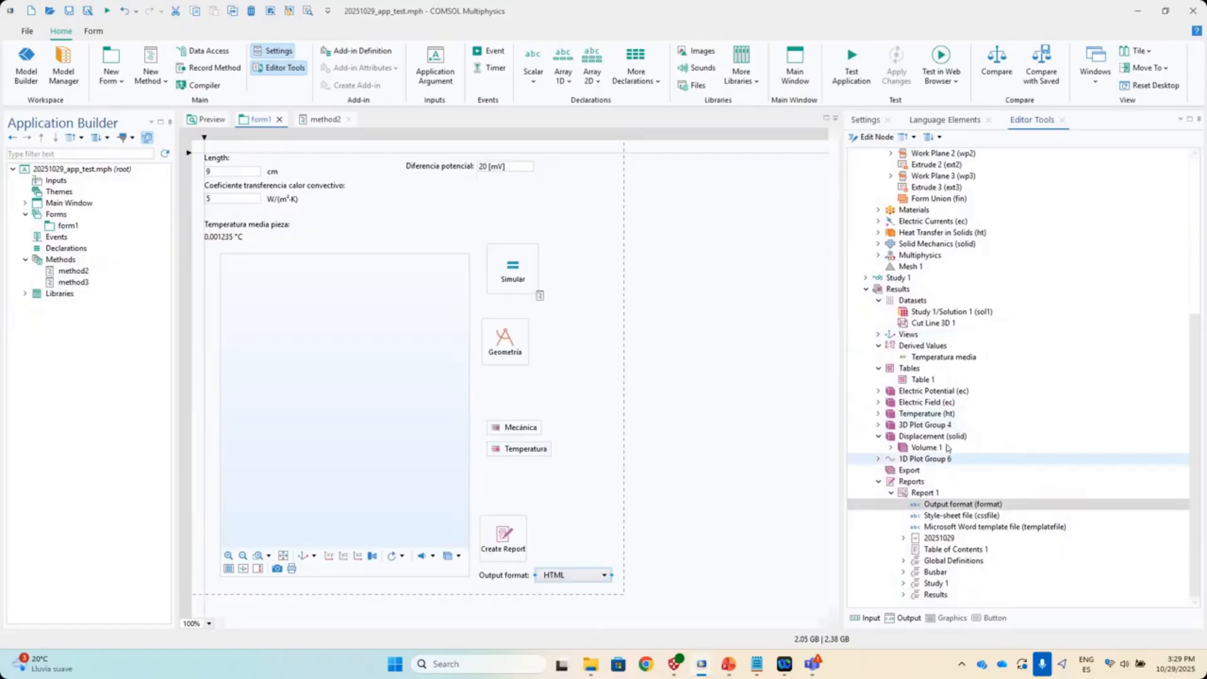
click(932, 406)
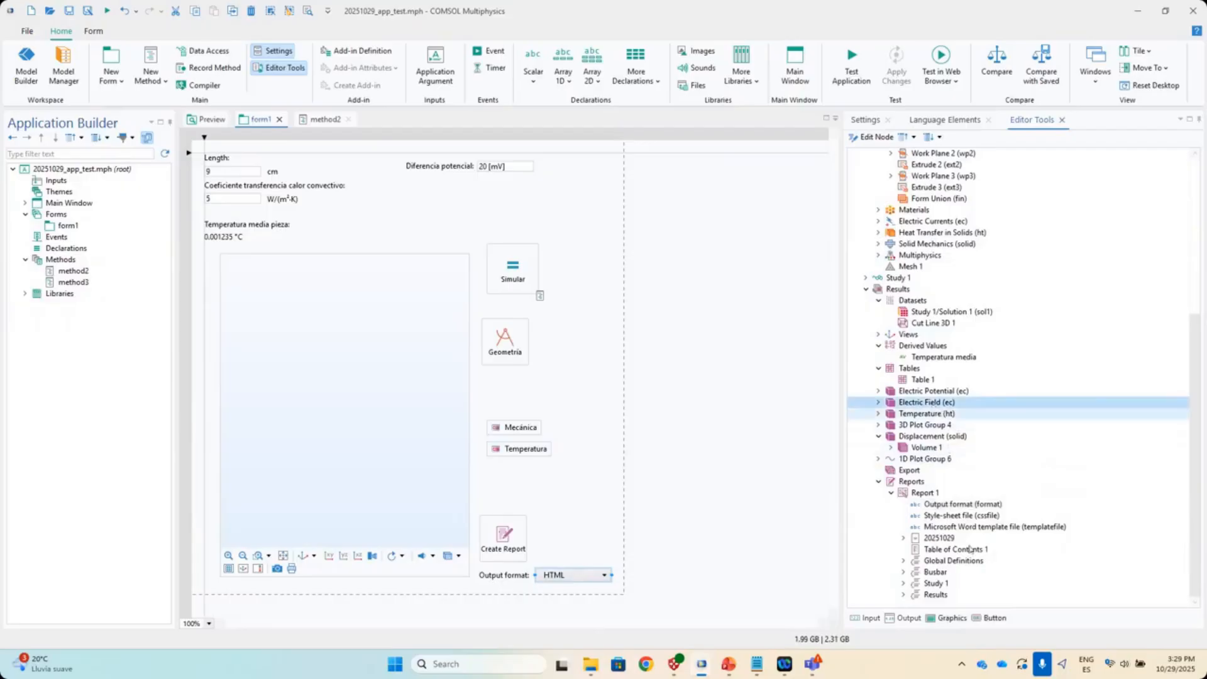
click(994, 619)
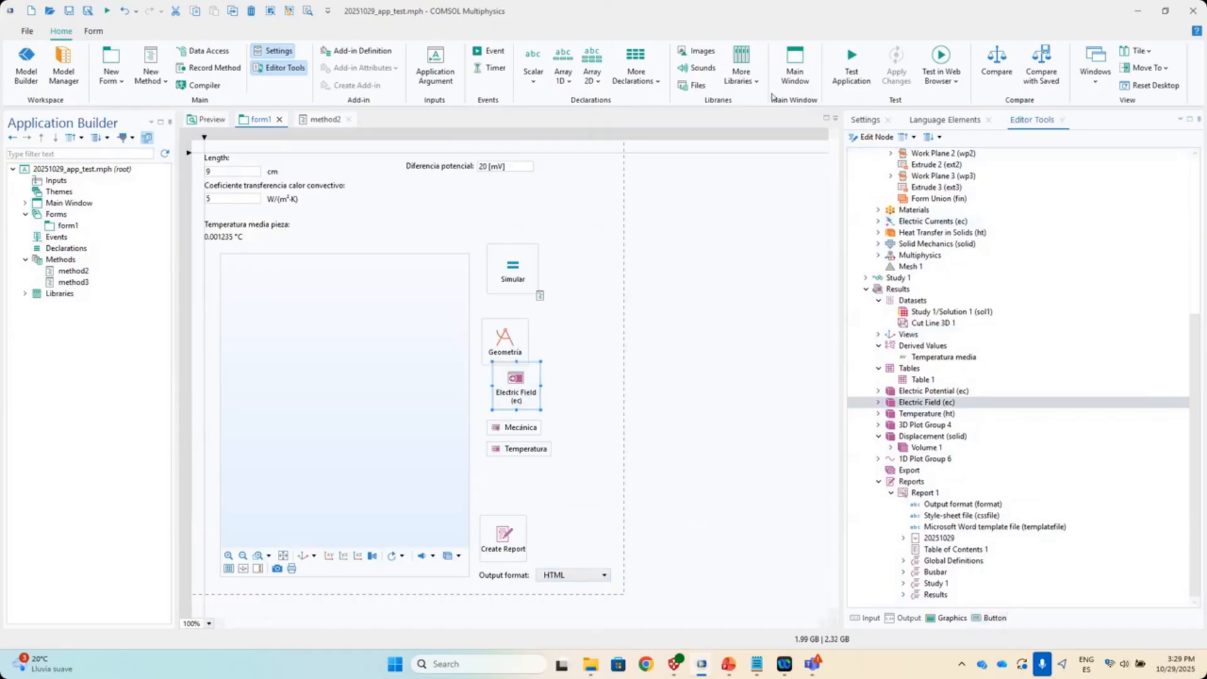
click(865, 120)
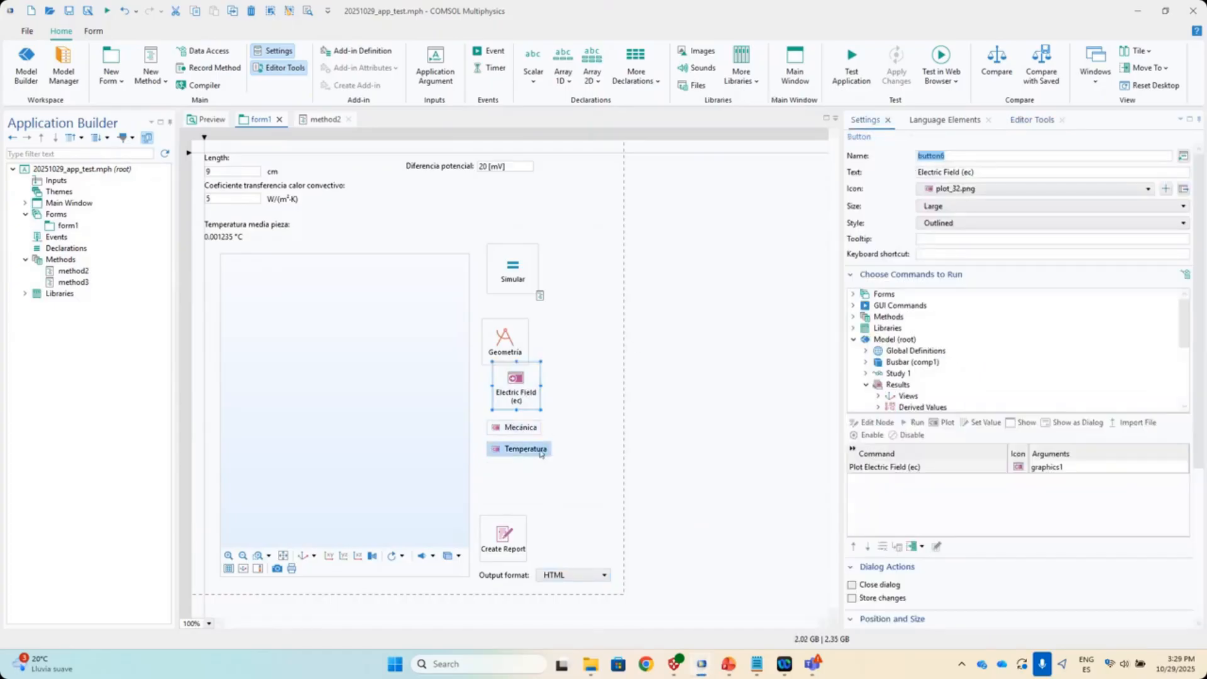
key(Tab)
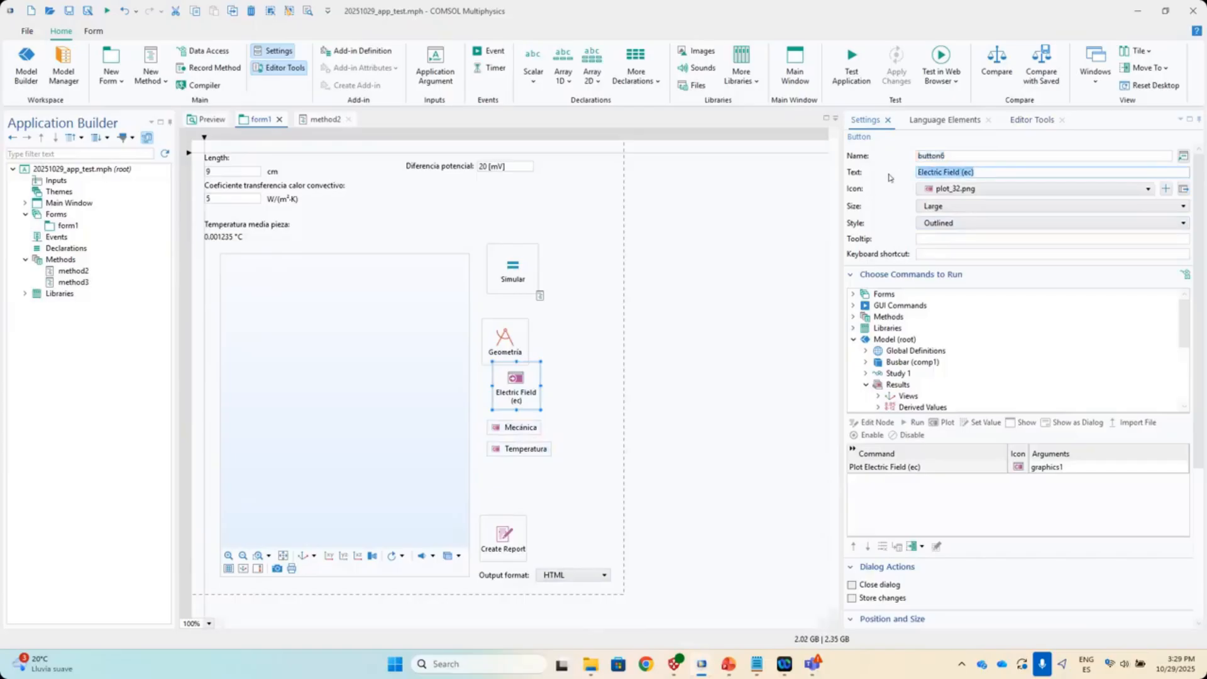
text(C)
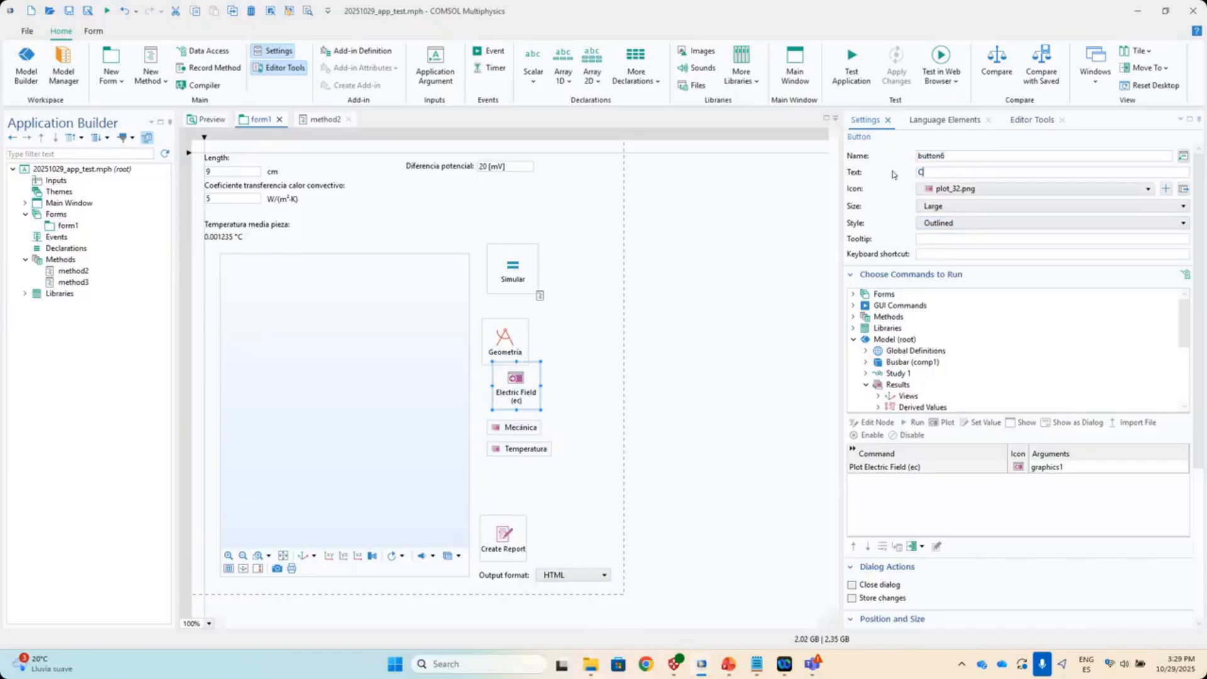
text(ampo eléctrico)
click(951, 211)
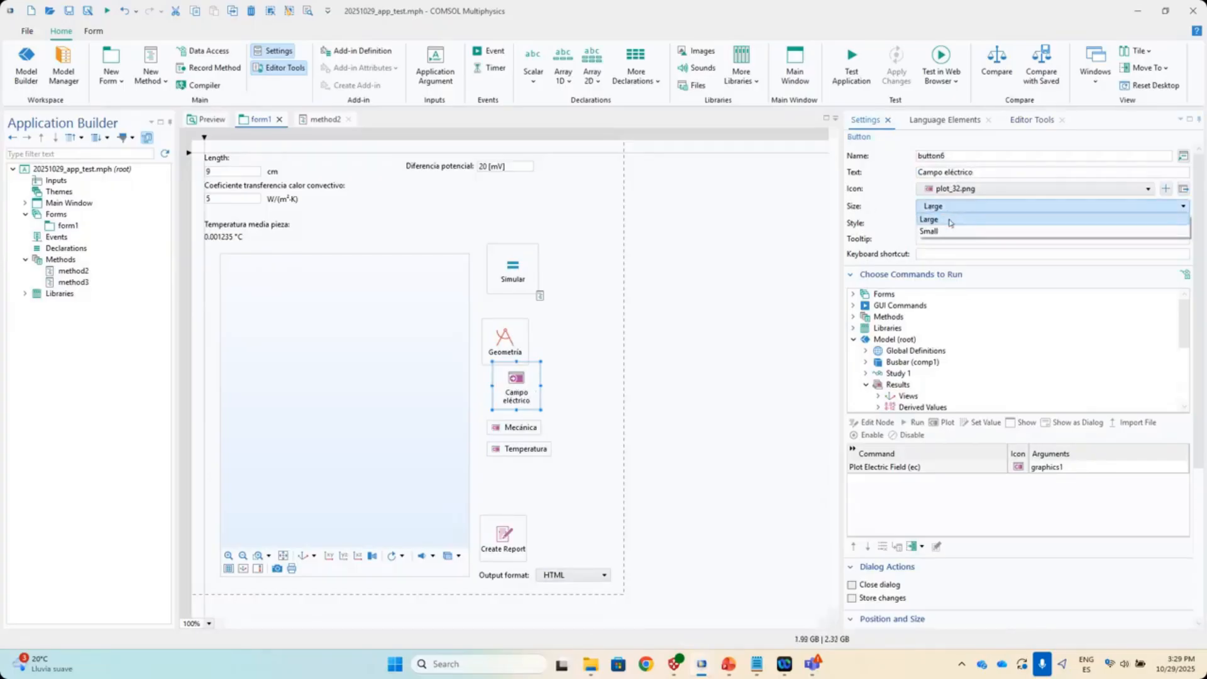
click(954, 231)
drag(539, 403, 539, 478)
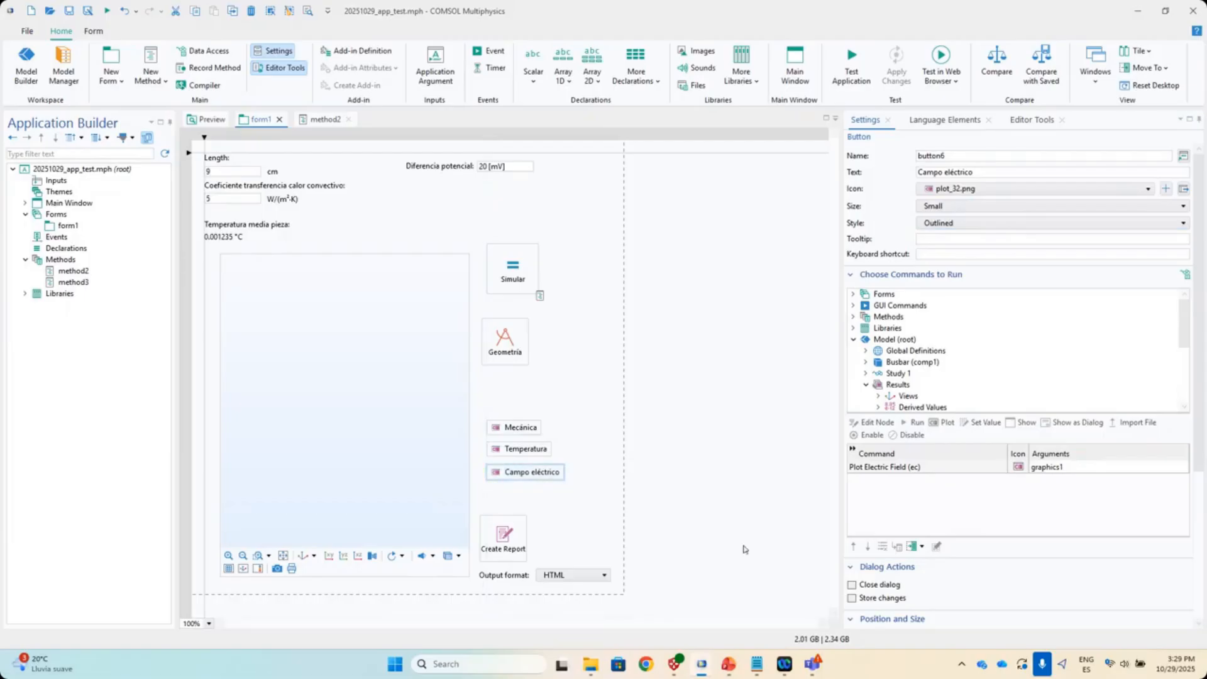
- Launch the test app, run Simular, and inspect the Temperatura and Campo eléctrico plots
click(852, 80)
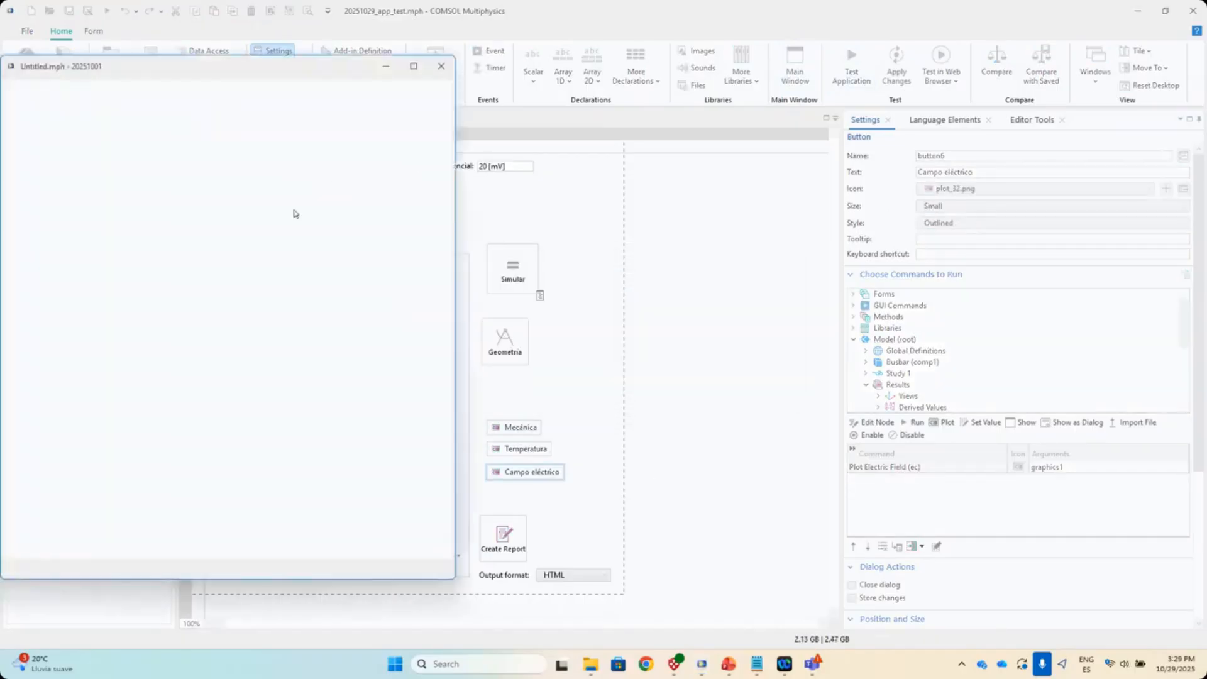
drag(213, 79, 312, 79)
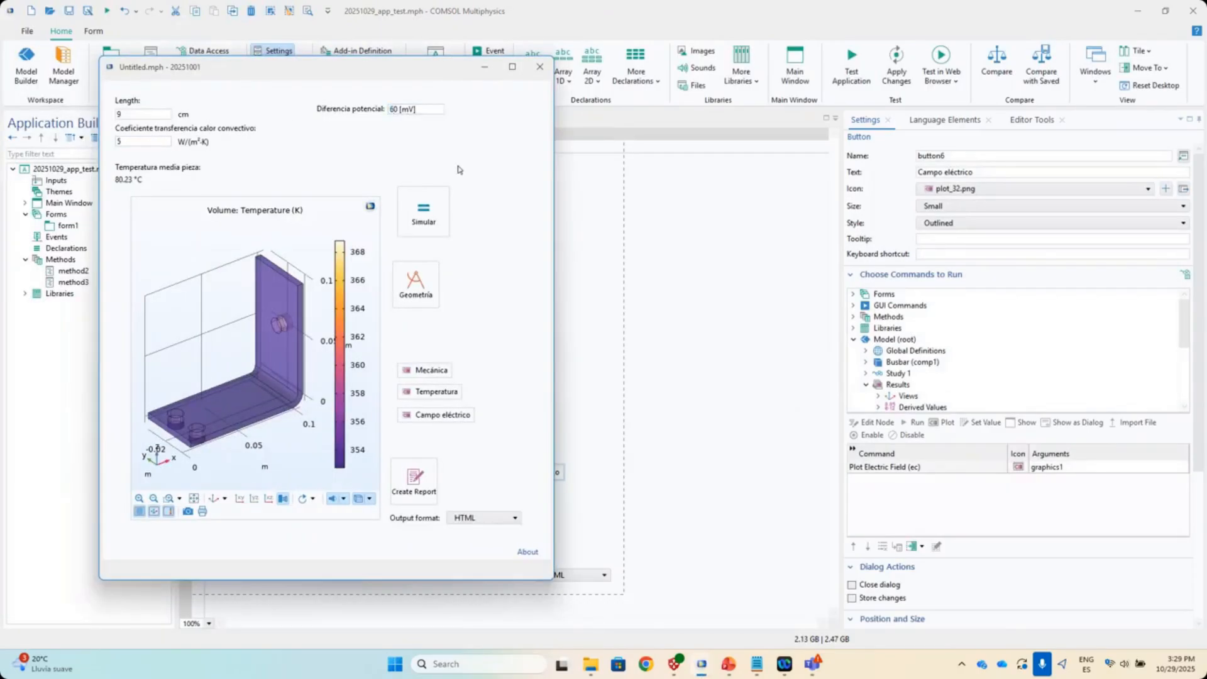
click(421, 211)
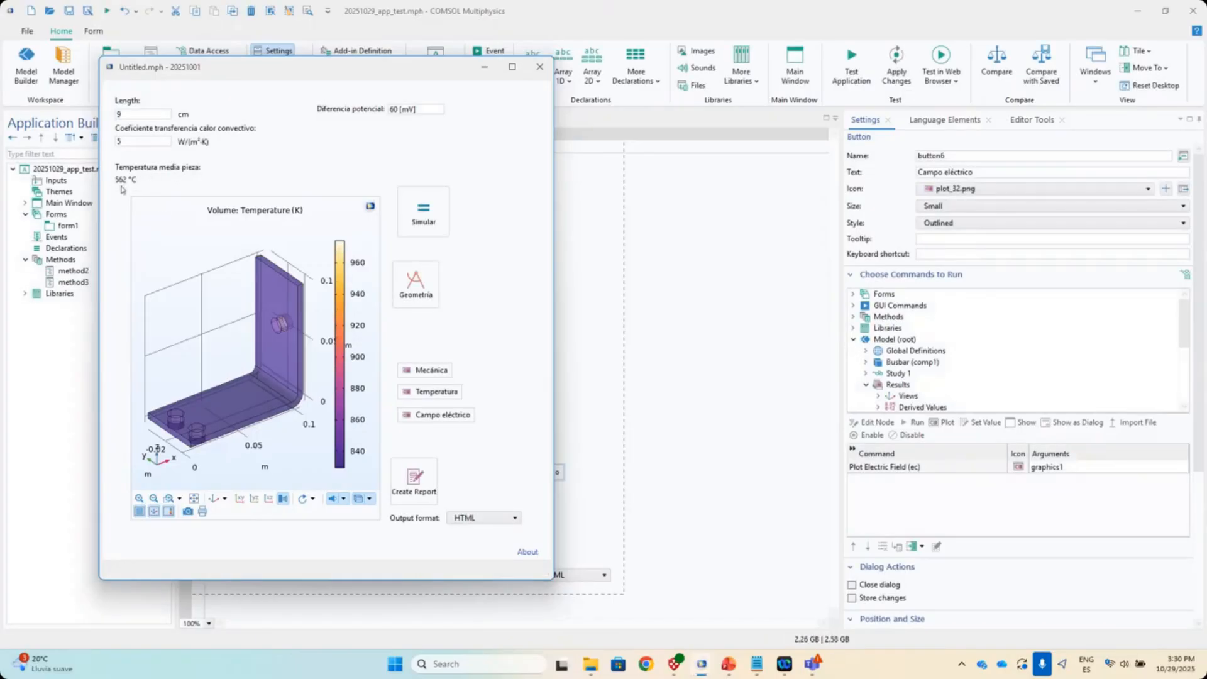
drag(287, 415, 312, 398)
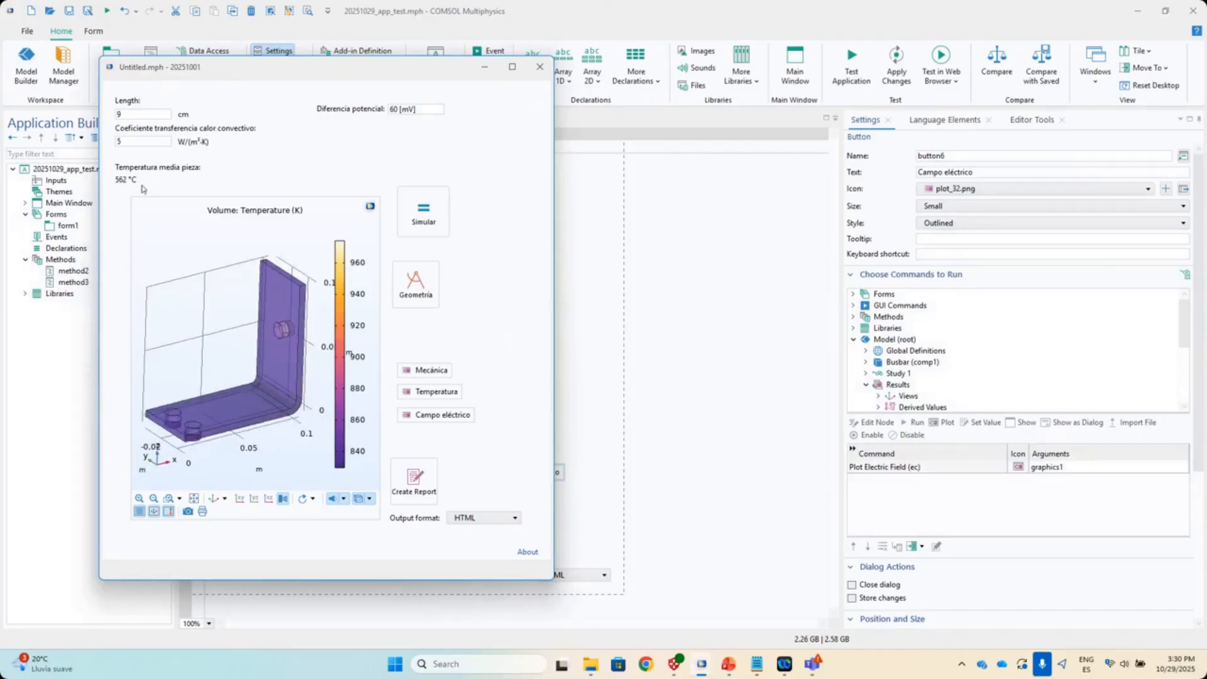
click(426, 416)
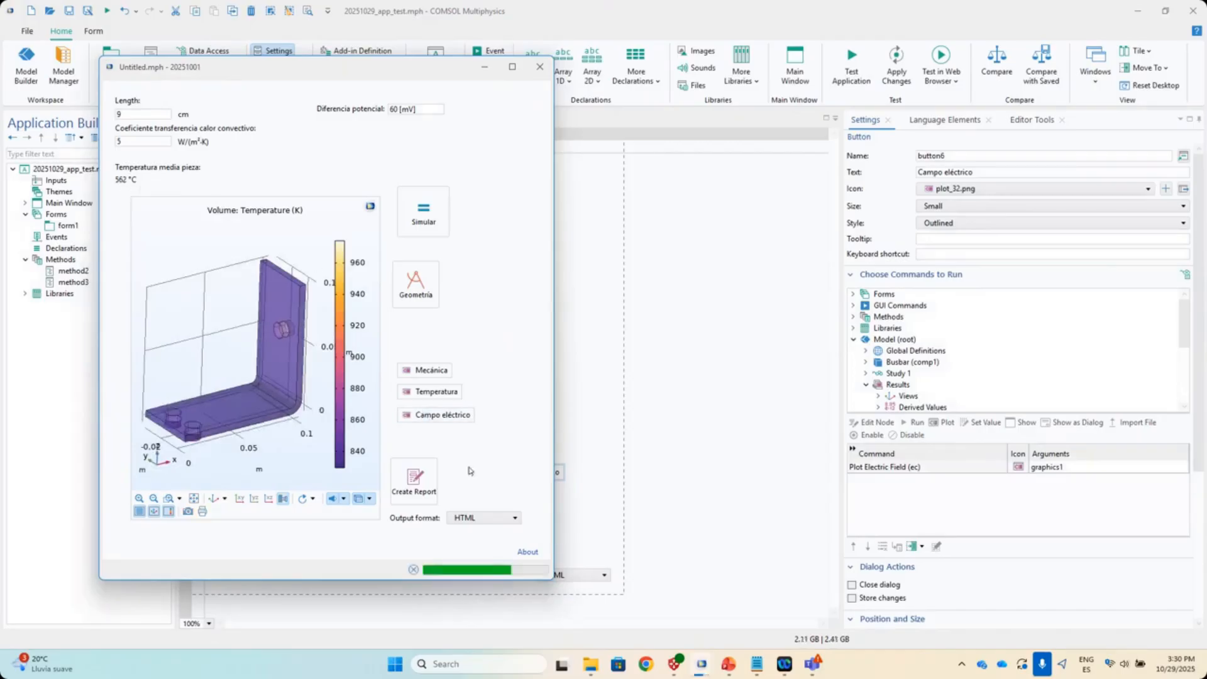
drag(211, 272, 349, 356)
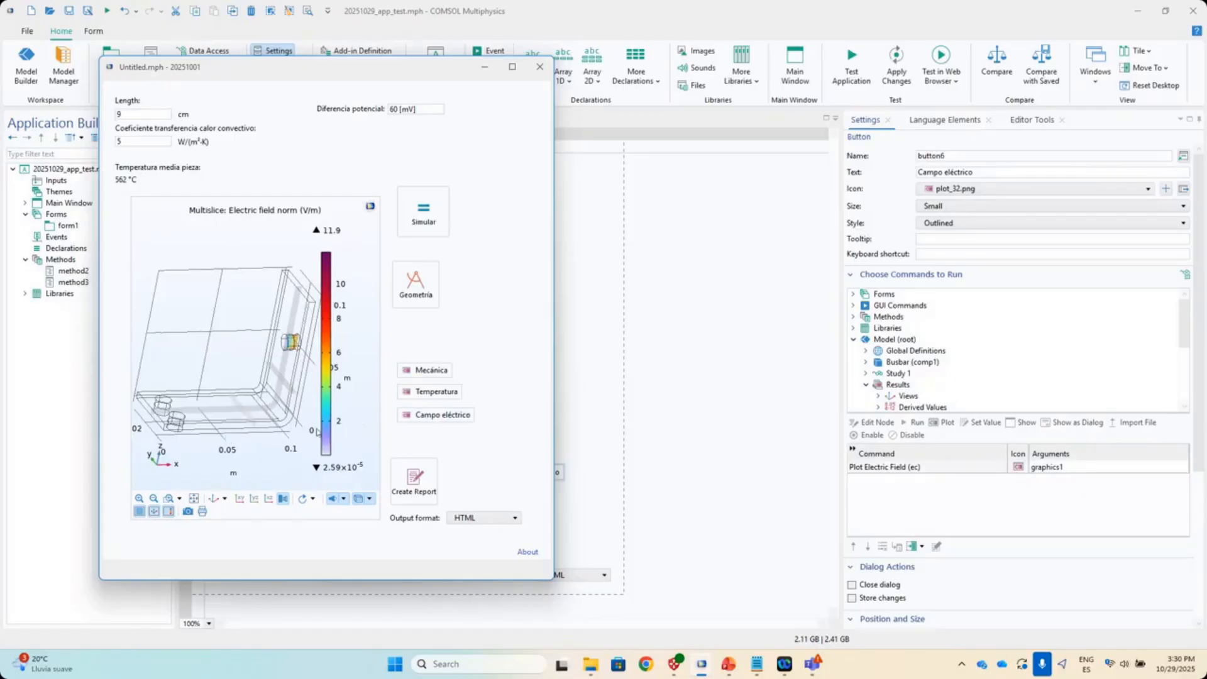
- Switch the report format to Microsoft Word and back to HTML, then create a report
click(477, 524)
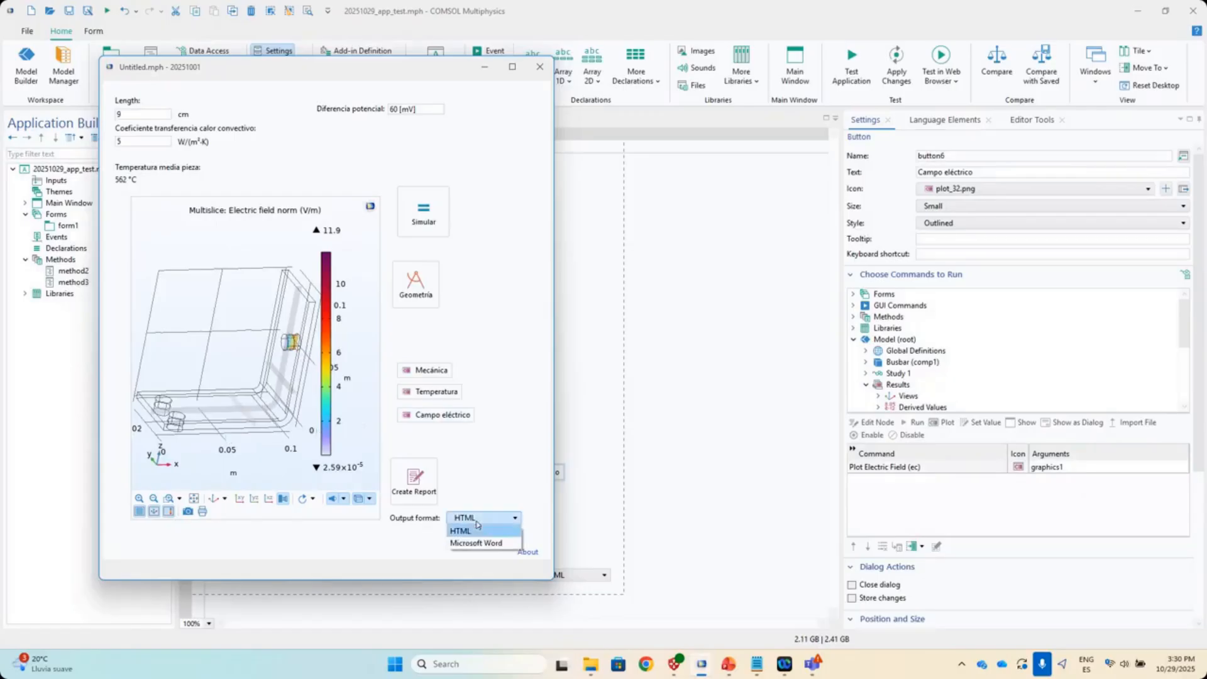
click(480, 543)
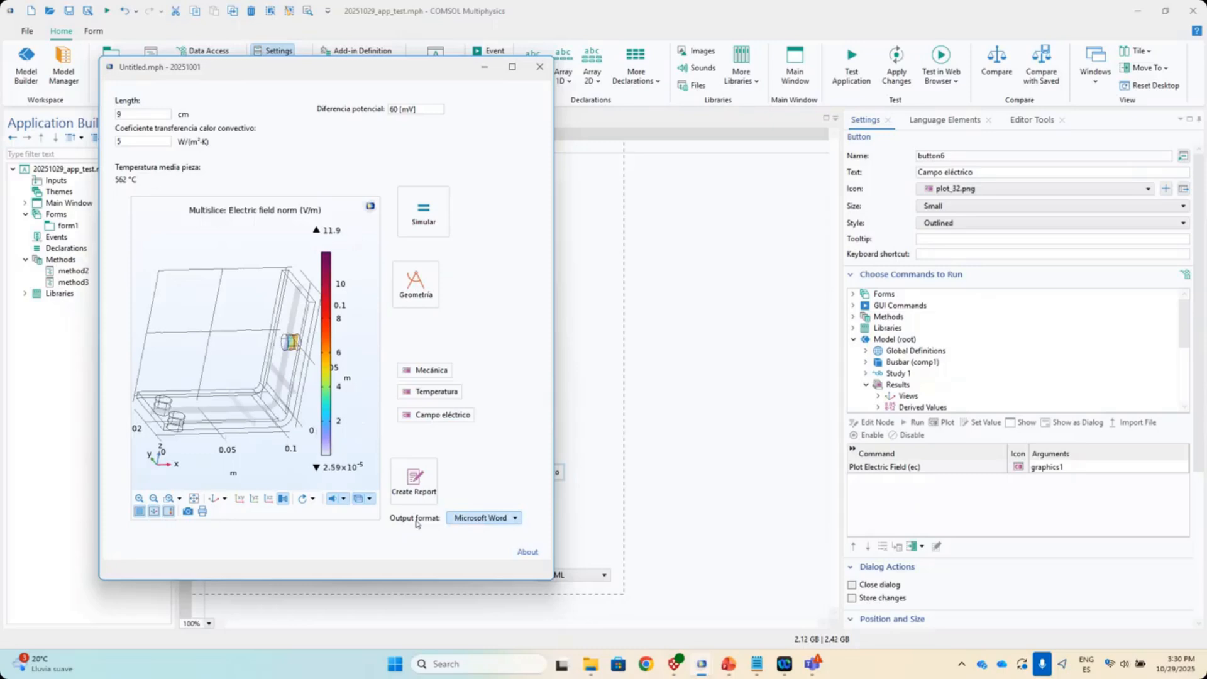
click(478, 520)
click(478, 532)
click(415, 494)
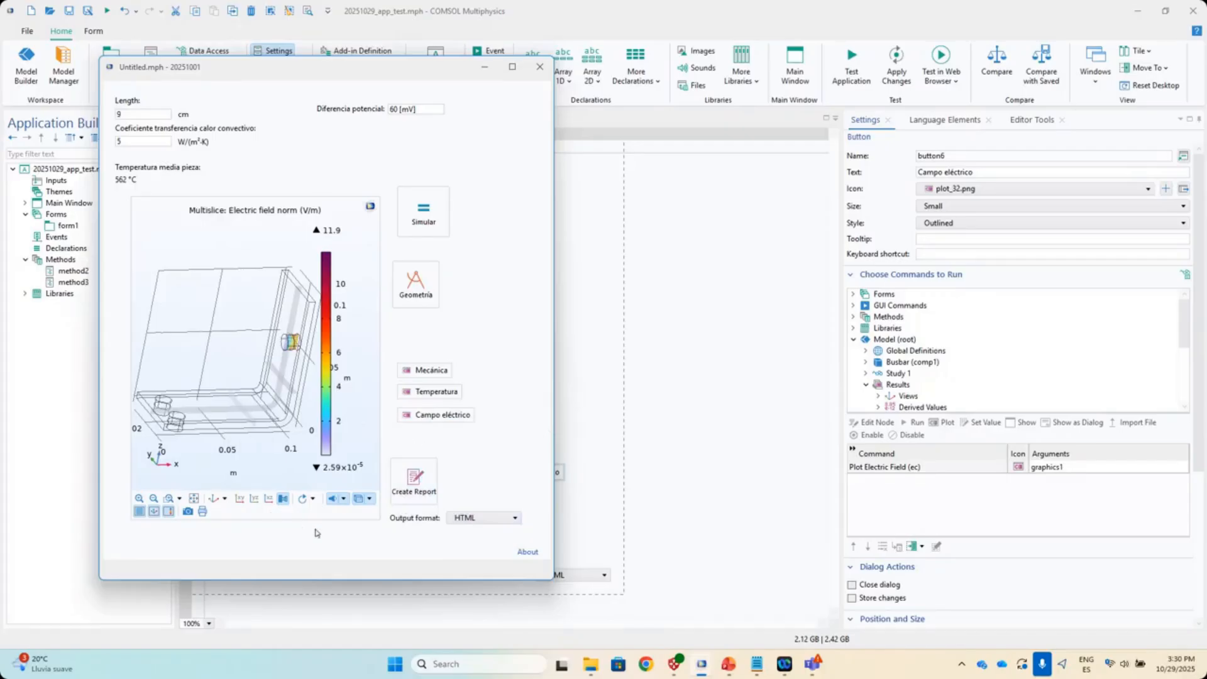
drag(206, 398, 207, 398)
- Show the busbar geometry and orbit it toward a near-top view
click(438, 303)
drag(209, 470, 205, 441)
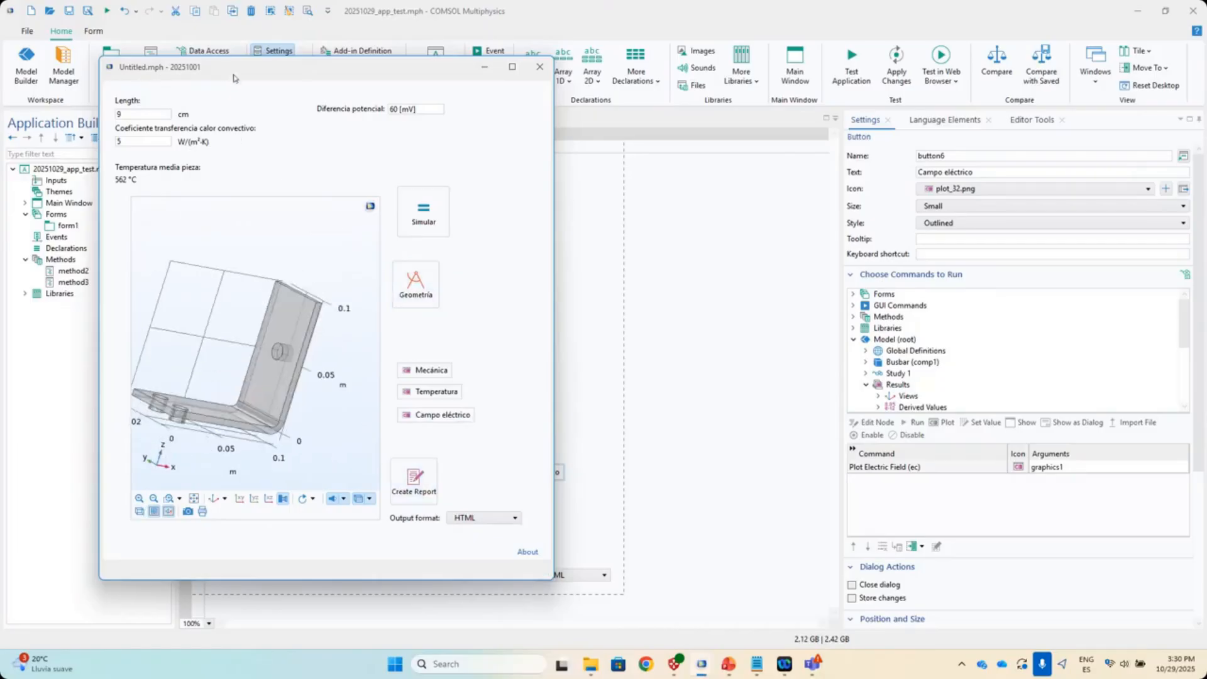
drag(233, 78, 281, 94)
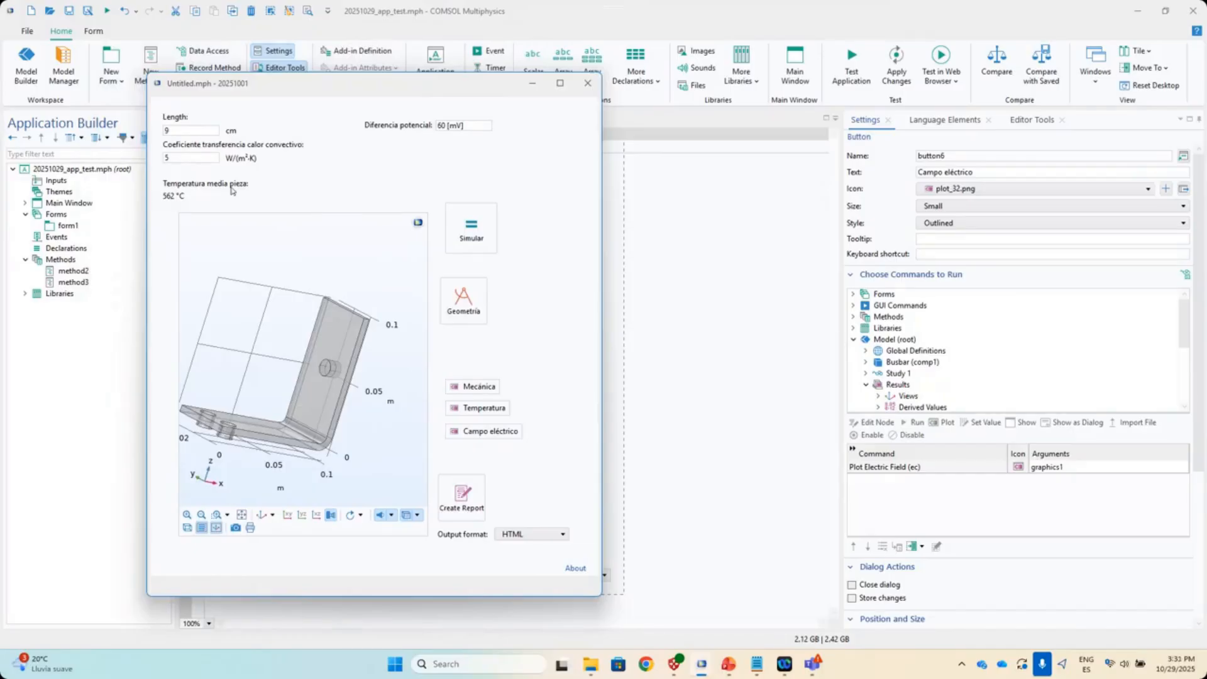
drag(213, 410, 234, 436)
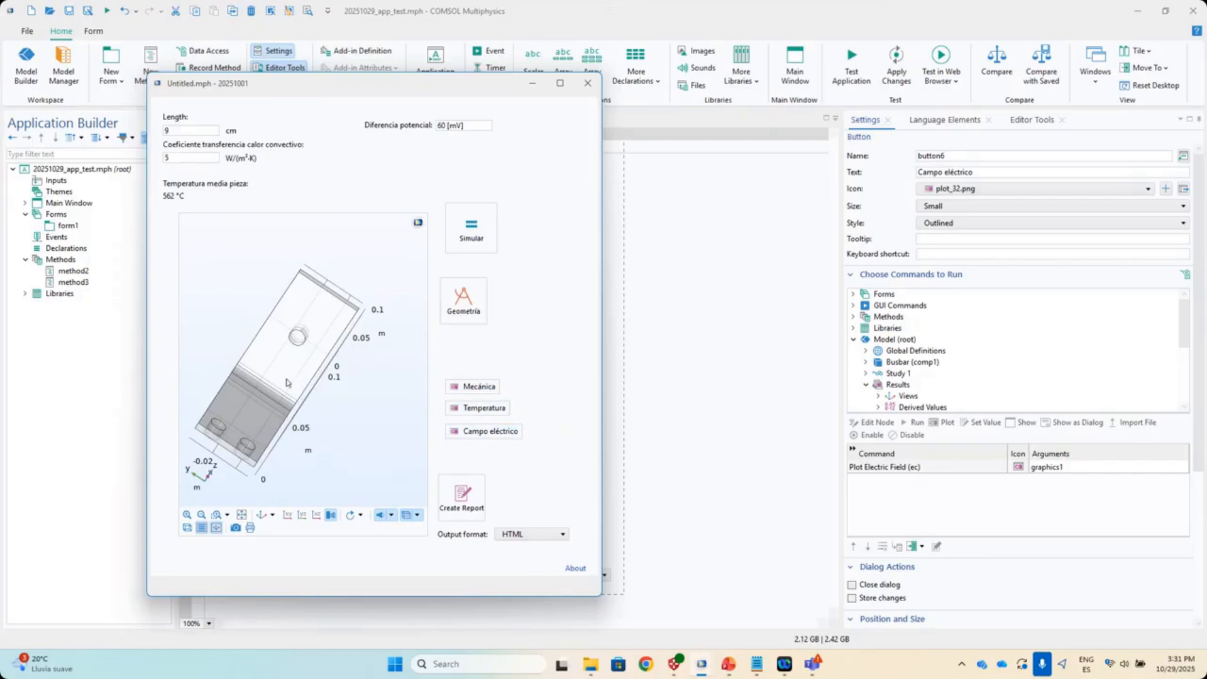
mouse_move(283, 379)
mouse_down()
mouse_move(314, 412)
mouse_move(291, 390)
mouse_up()
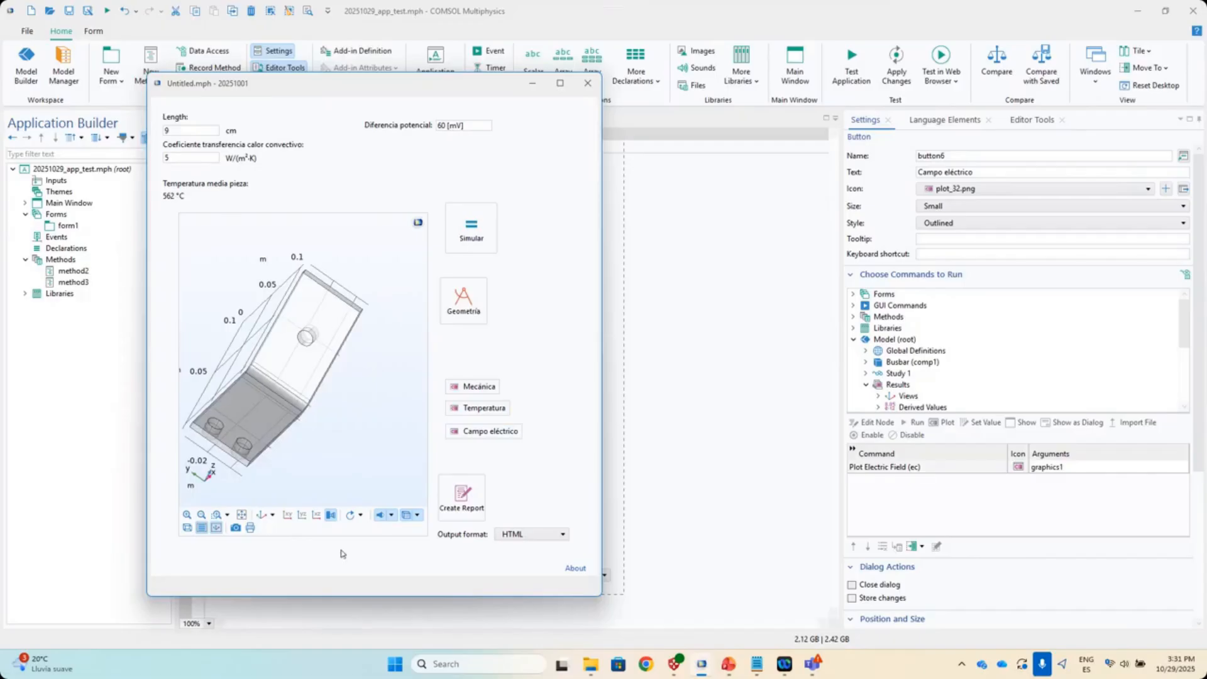
drag(268, 418, 275, 411)
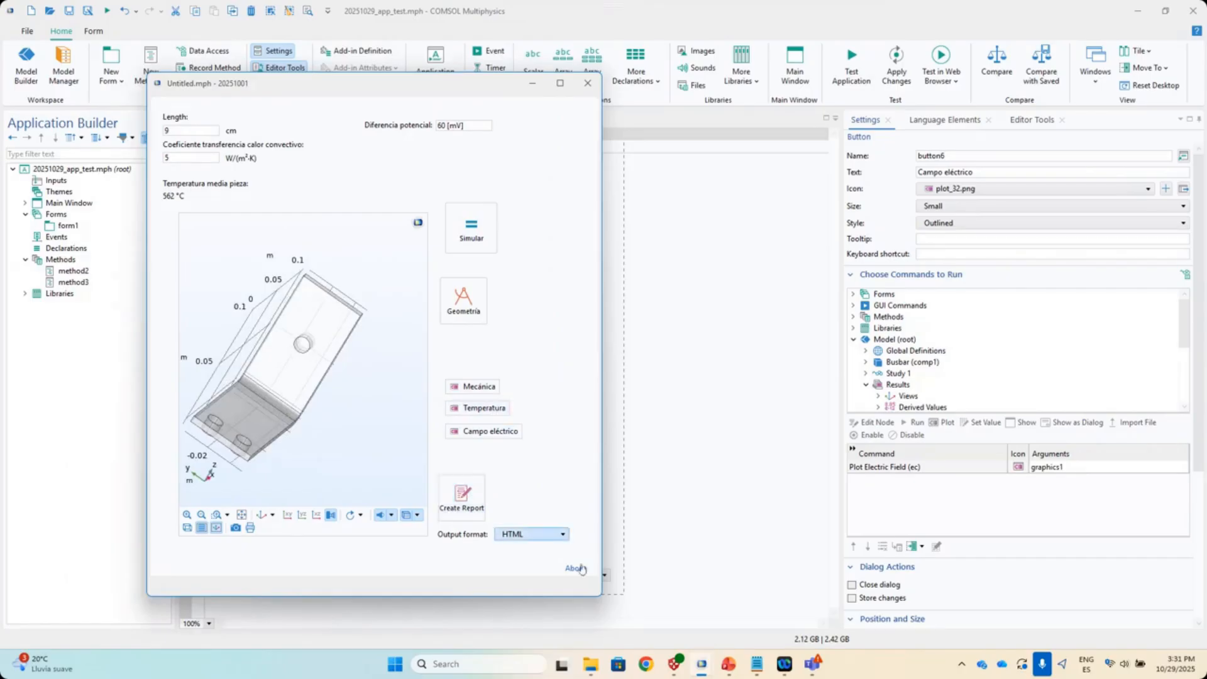
- Close the test app, reopen method2 and form1, and select the 20251029_app_test.mph root node
click(588, 83)
double_click(72, 271)
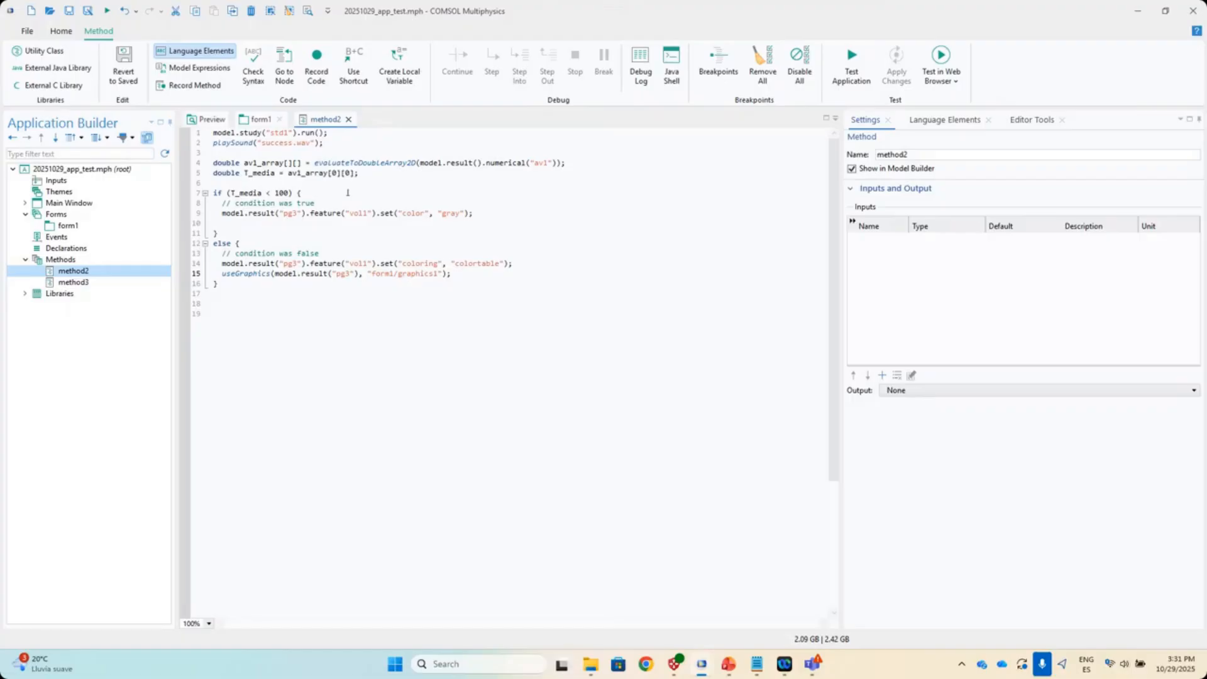
mouse_move(400, 274)
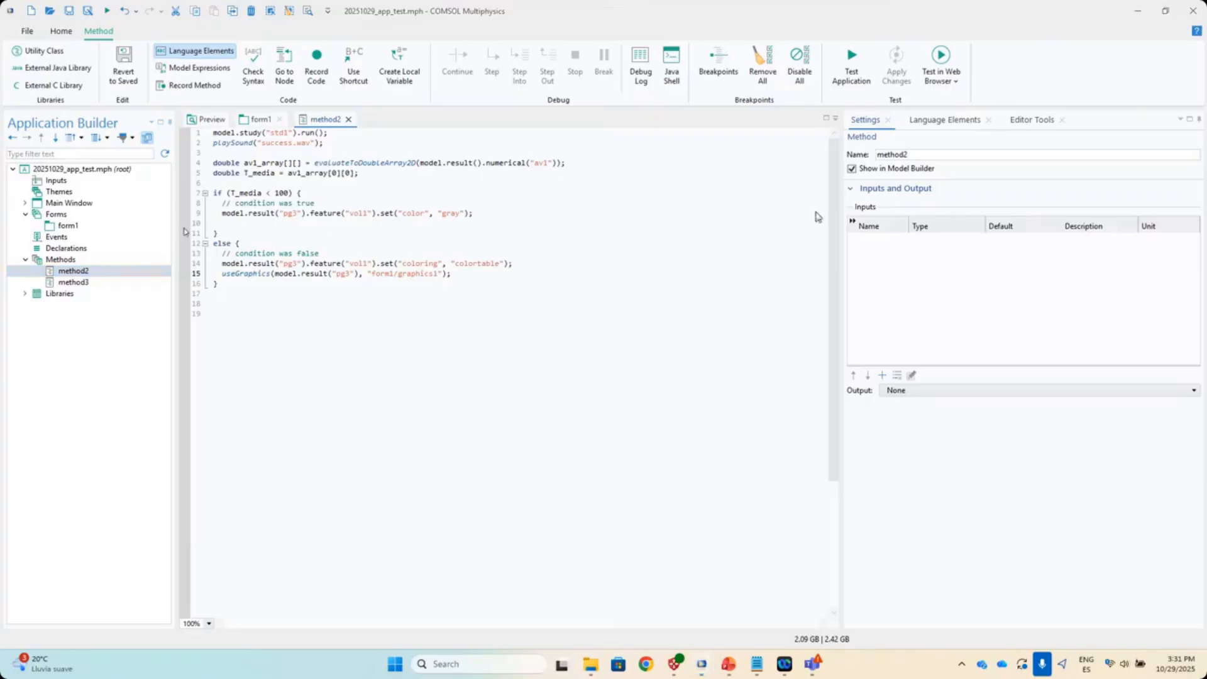
click(69, 226)
double_click(69, 225)
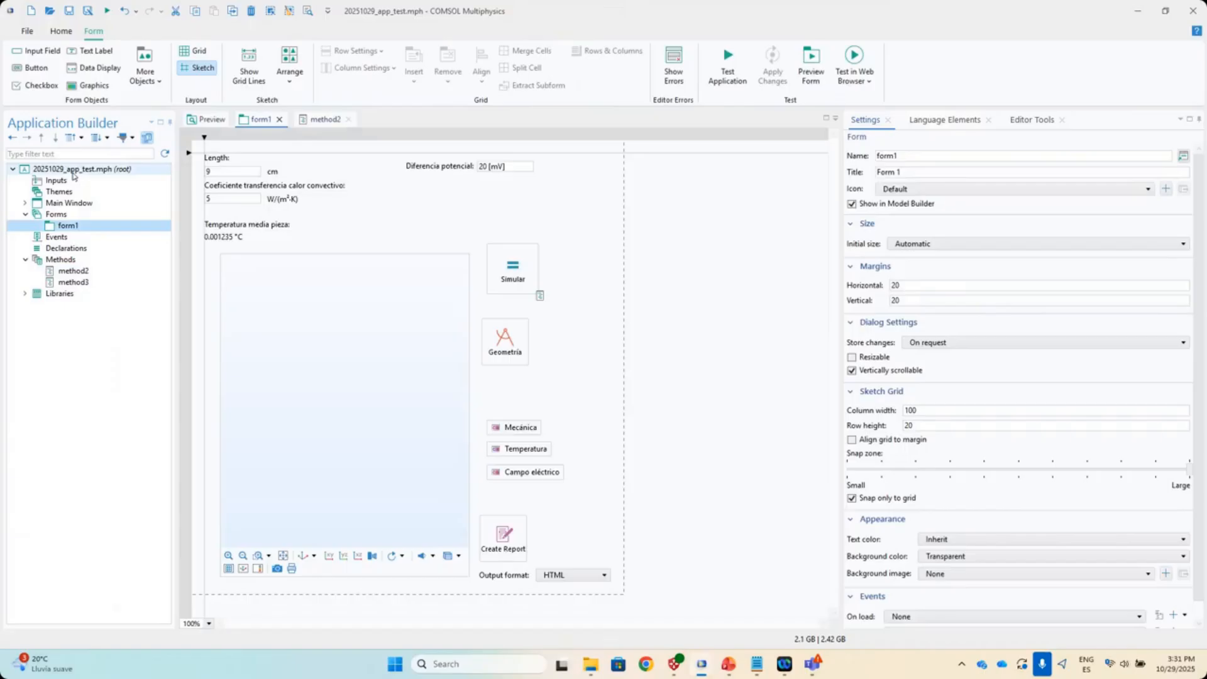
click(73, 173)
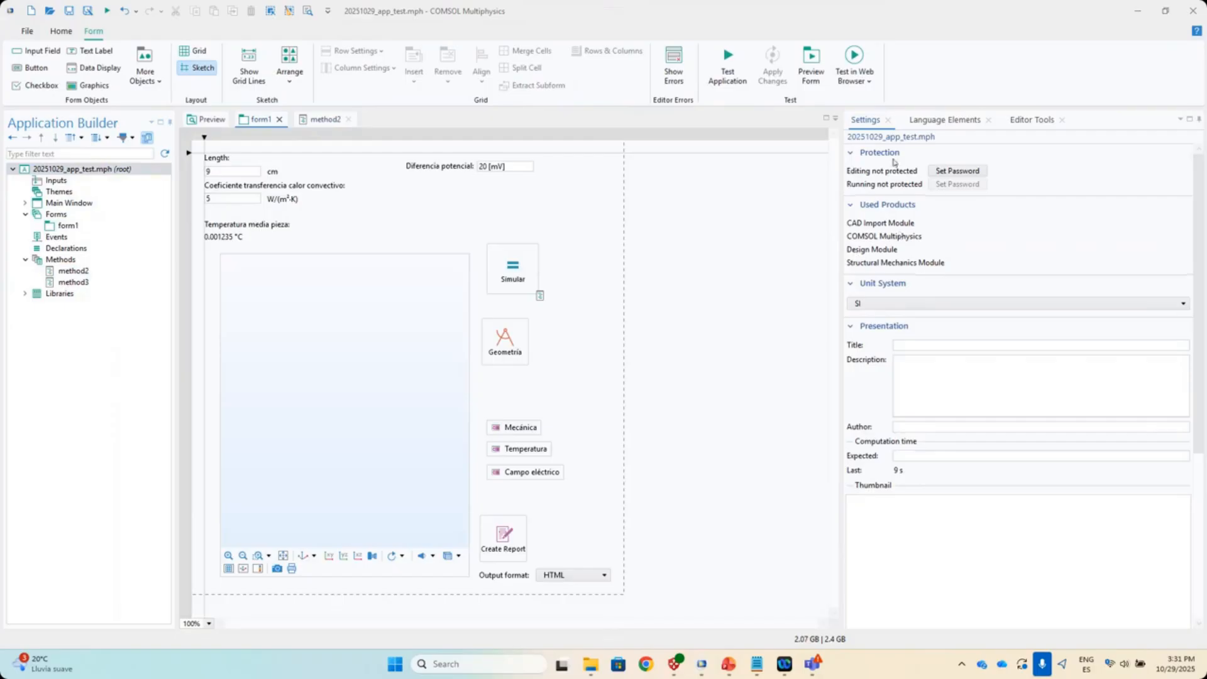
- Collapse the Unit System, Presentation and Graphics sections of the application settings
scroll(873, 500, down, 2)
scroll(872, 500, down, 5)
scroll(873, 459, up, 10)
click(852, 326)
click(851, 283)
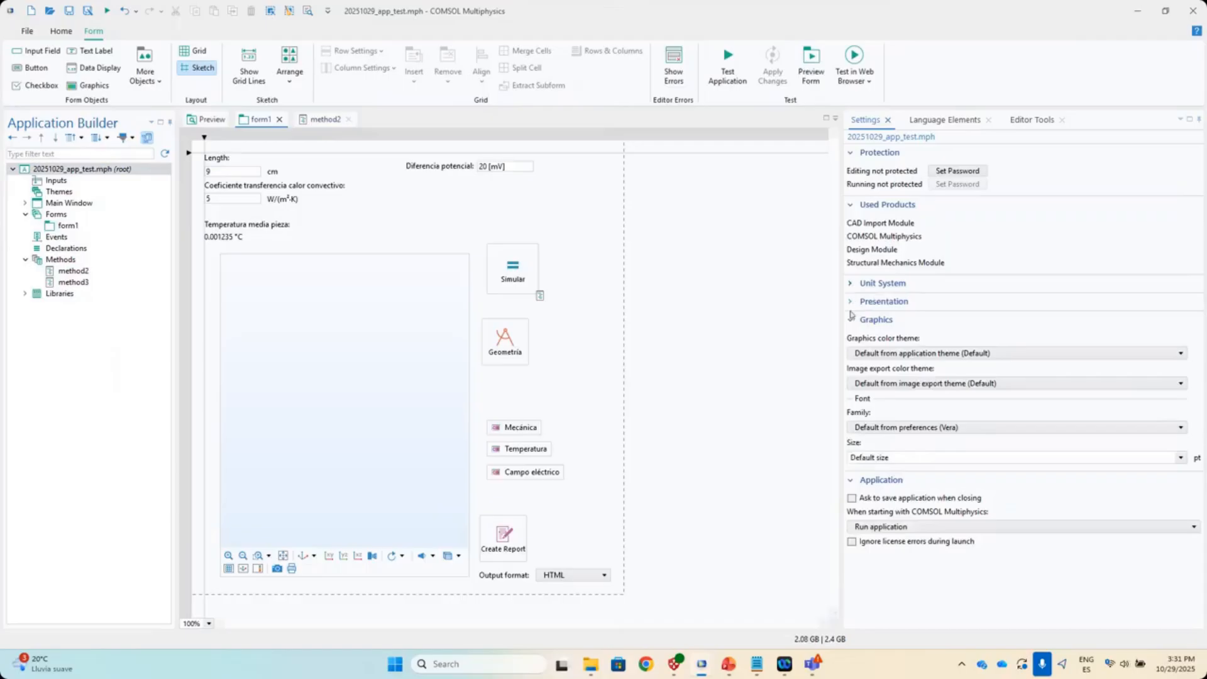
click(851, 321)
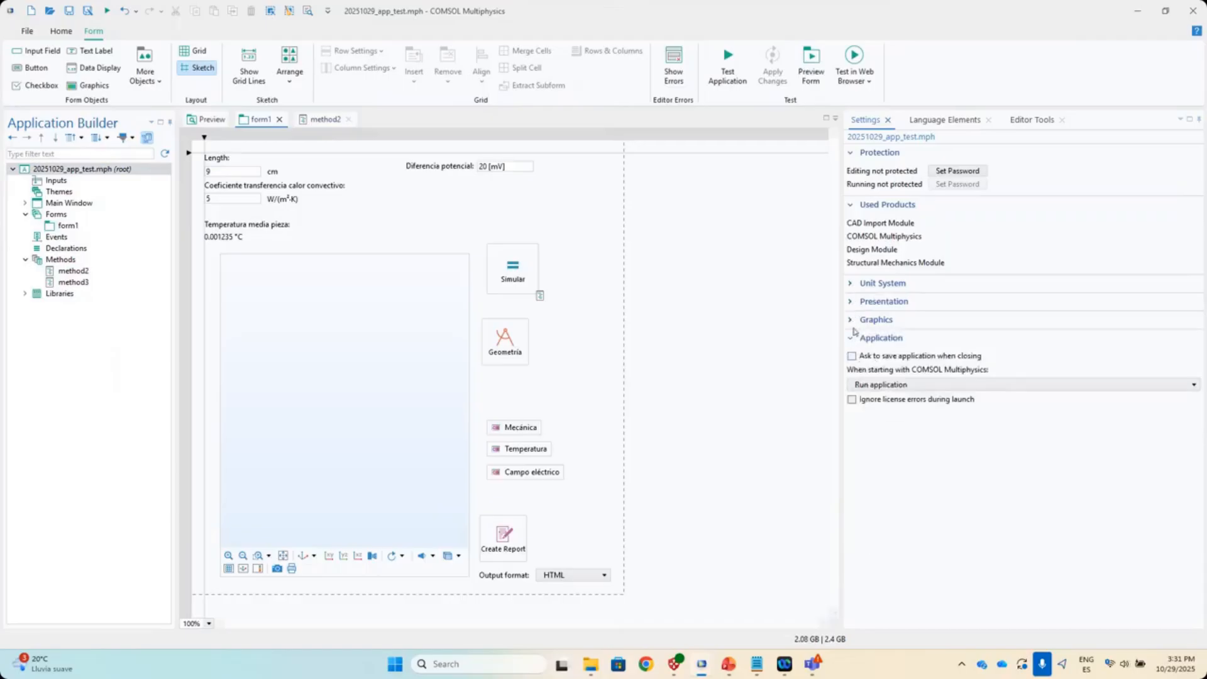
- Keep the application's startup behaviour set to Run application
click(856, 385)
click(884, 466)
click(955, 385)
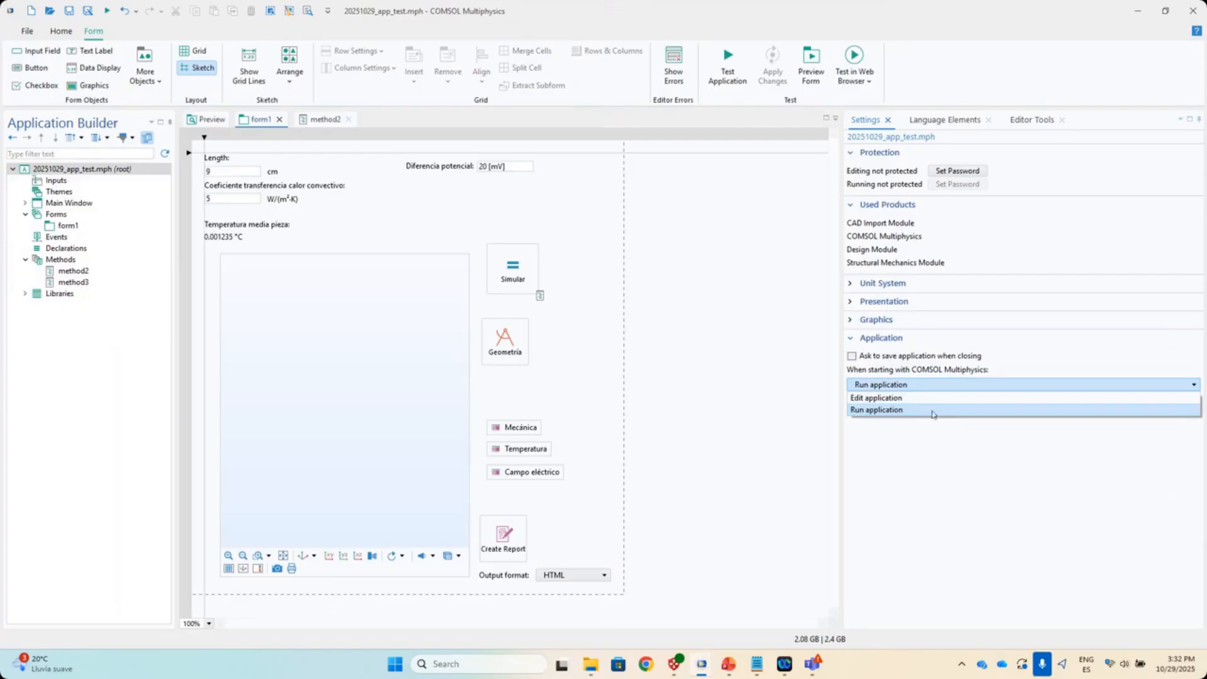
click(941, 410)
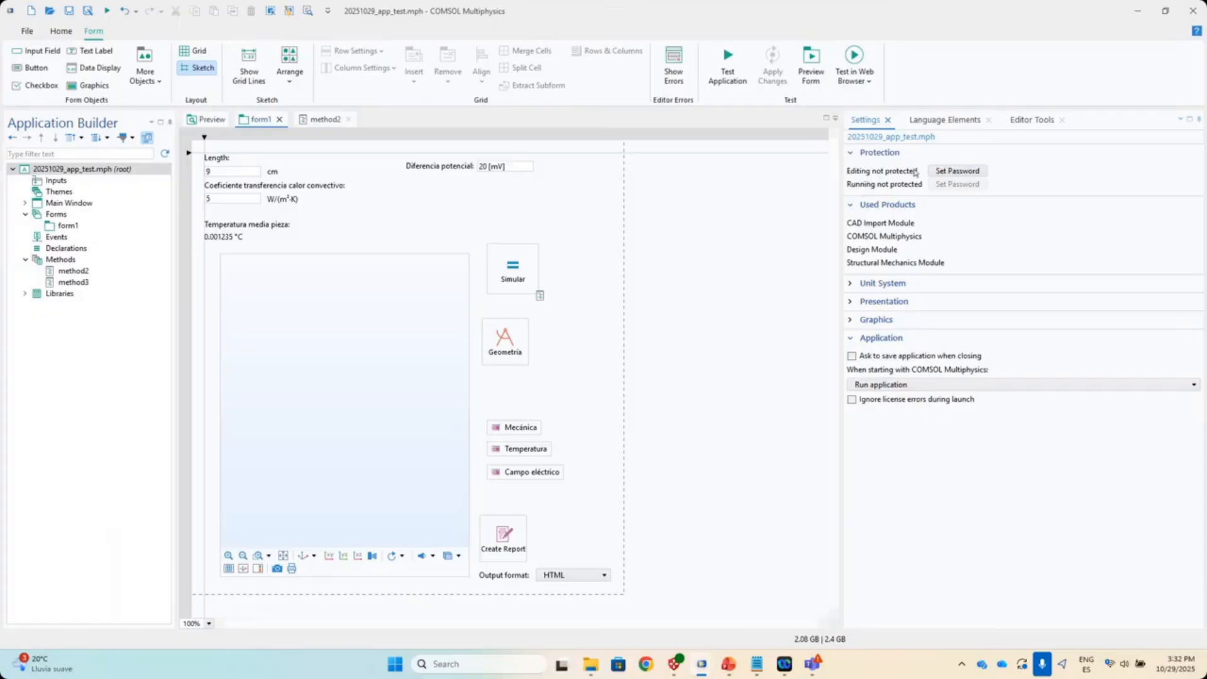
- Set and confirm an editing password, then open and cancel the run password dialog
click(950, 173)
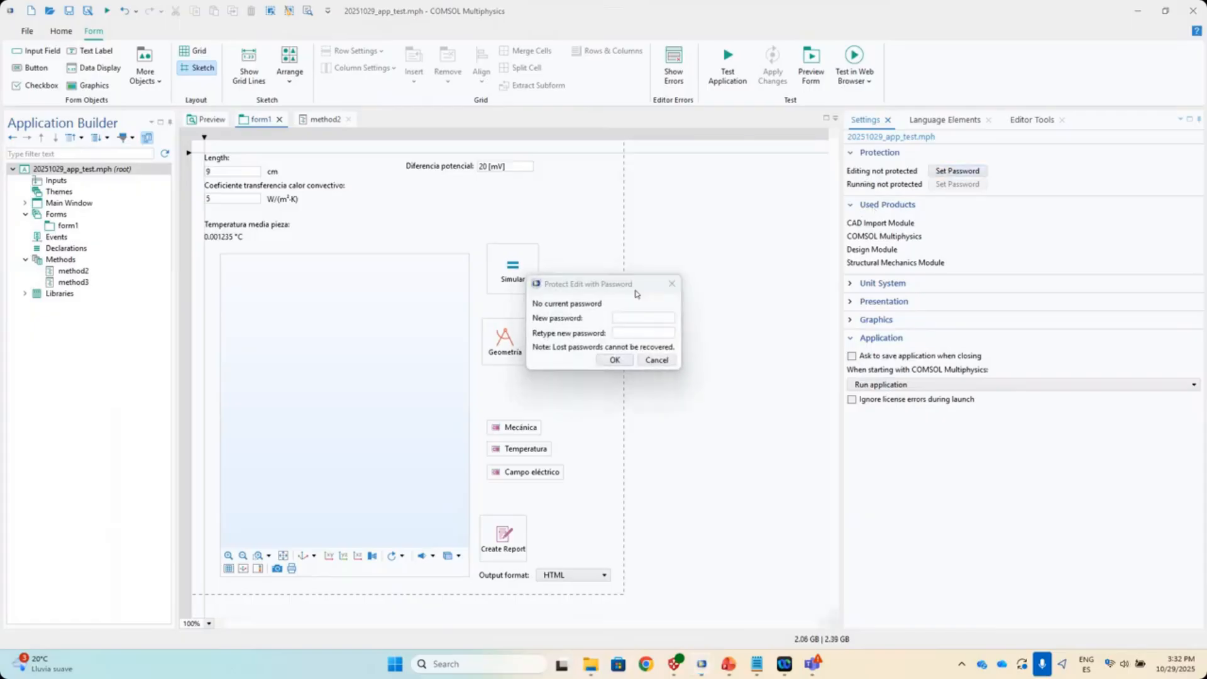
text(123)
key(BackSpace)
key(BackSpace)
key(BackSpace)
text(••••••)
click(620, 334)
text(••••••)
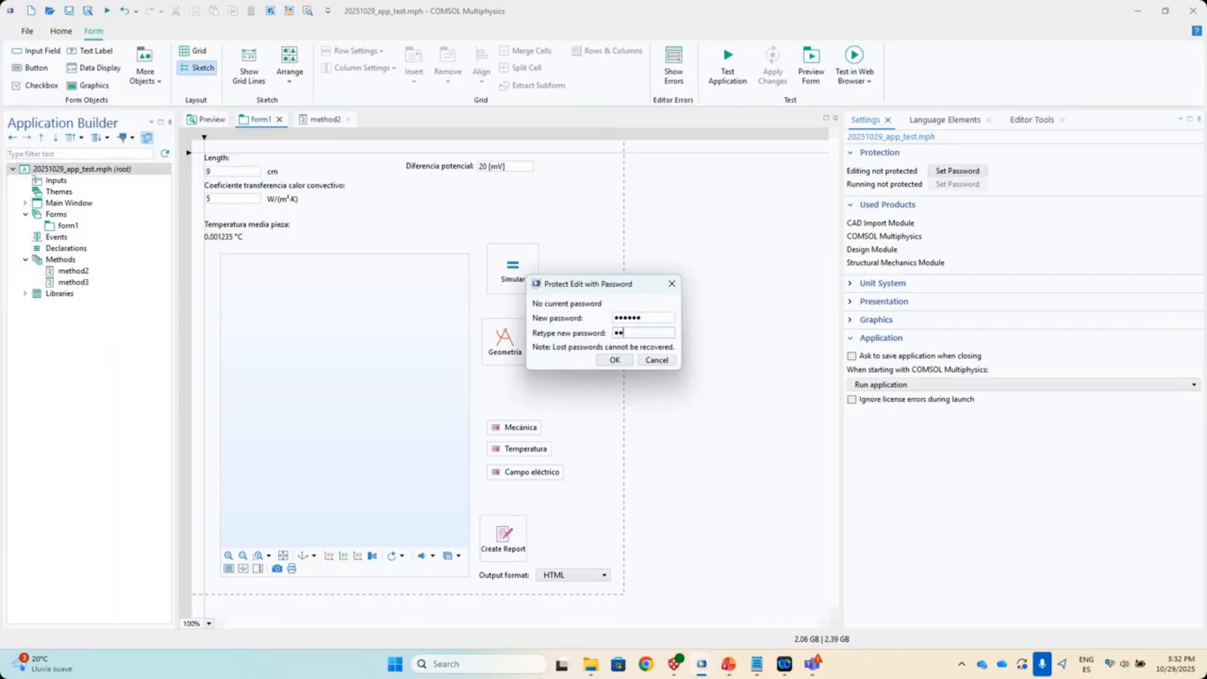
click(616, 360)
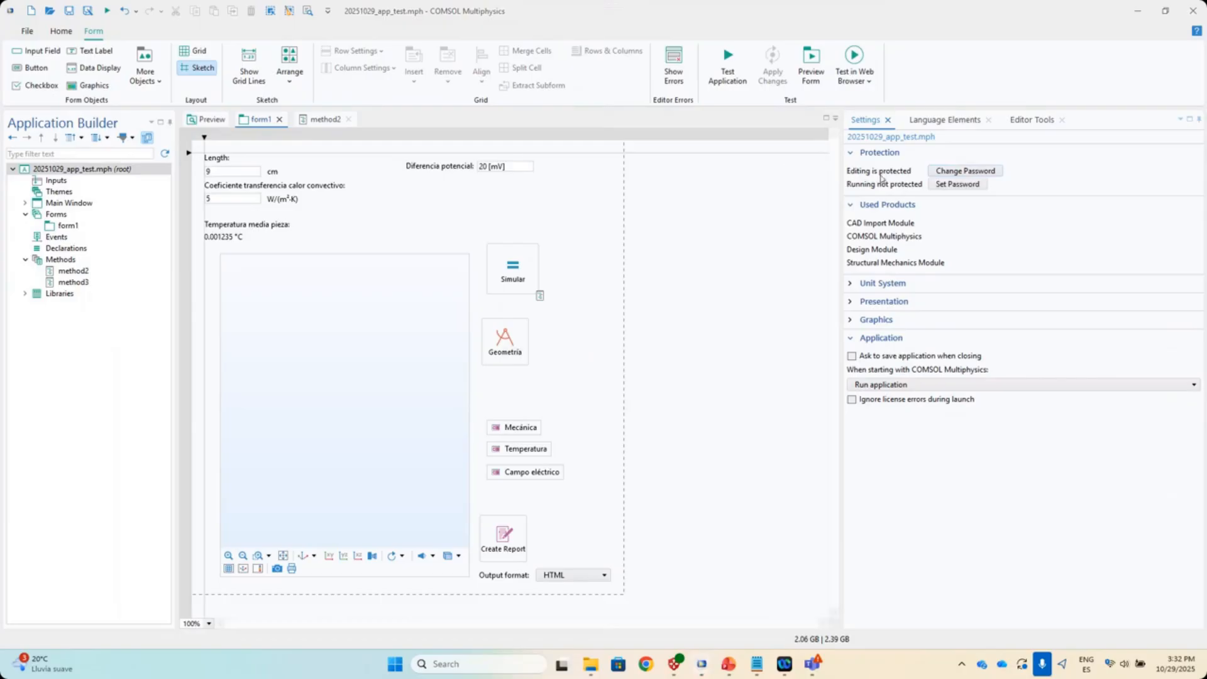
click(957, 184)
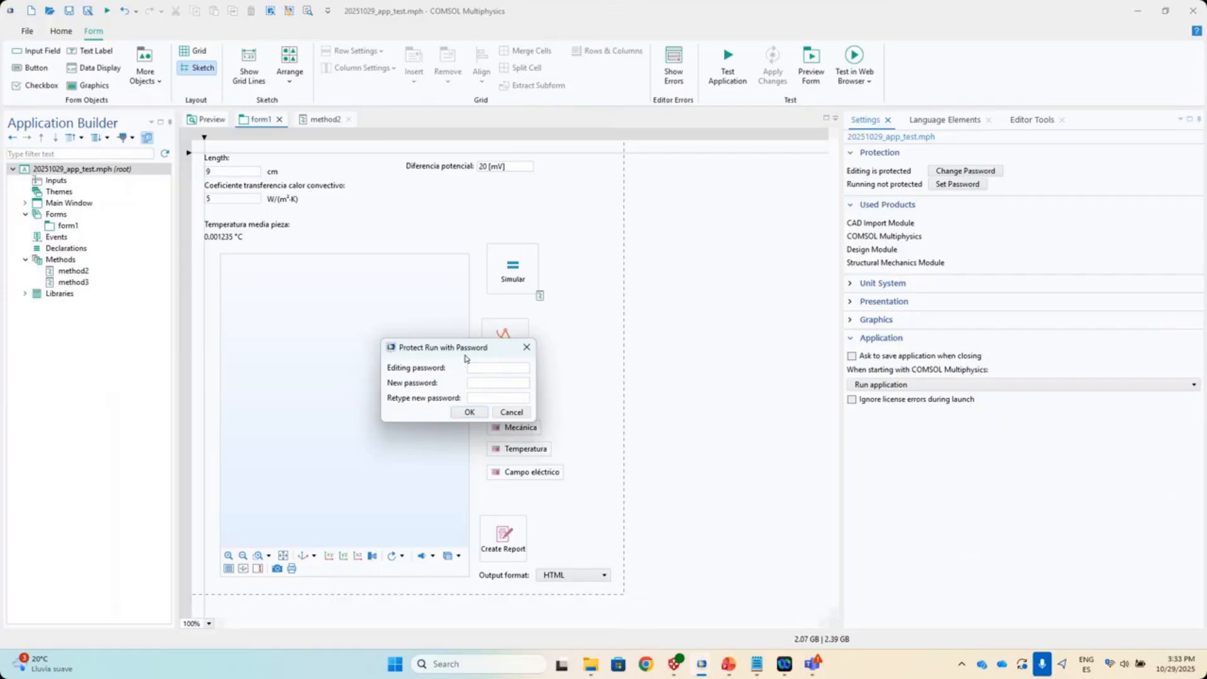
click(511, 413)
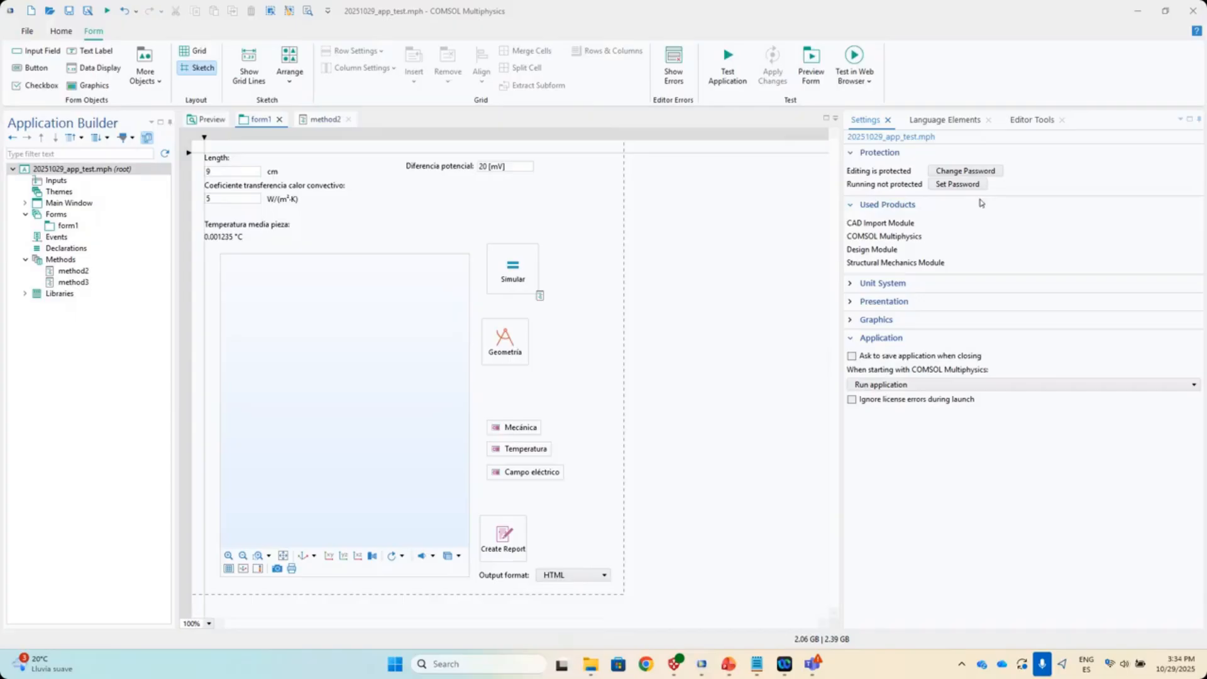
- Inspect the W/(m²·K) label, browse to the wbb parameter, then switch to the Model Builder
click(280, 204)
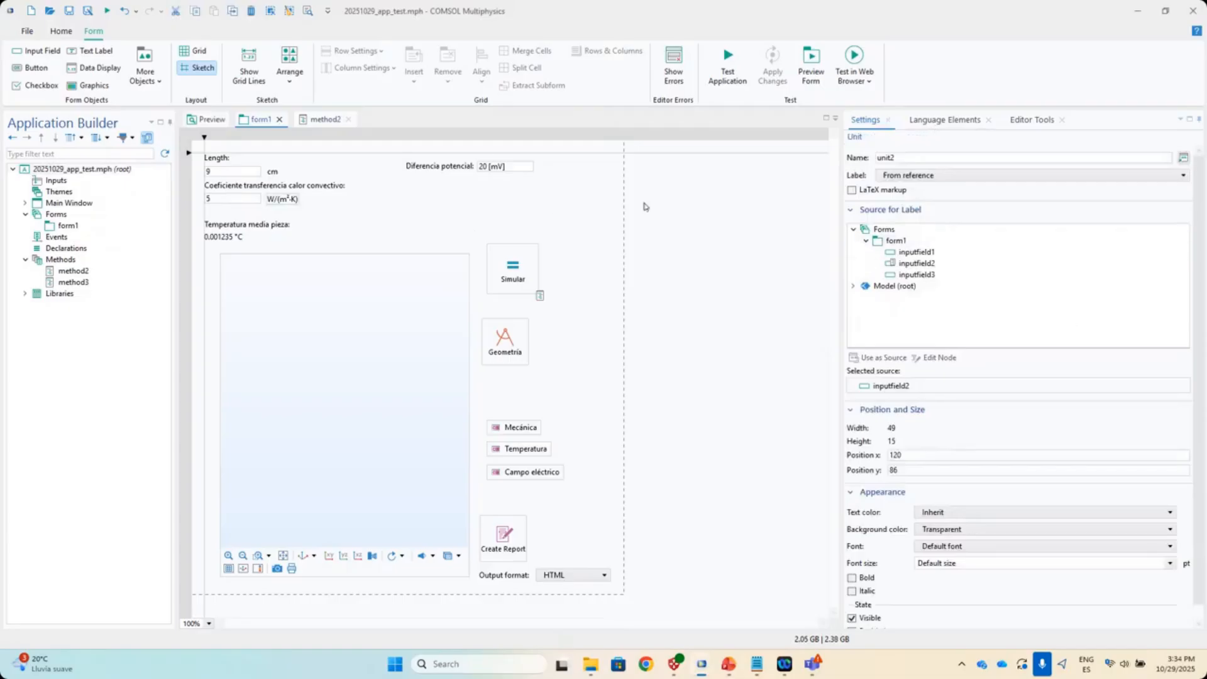
click(1019, 125)
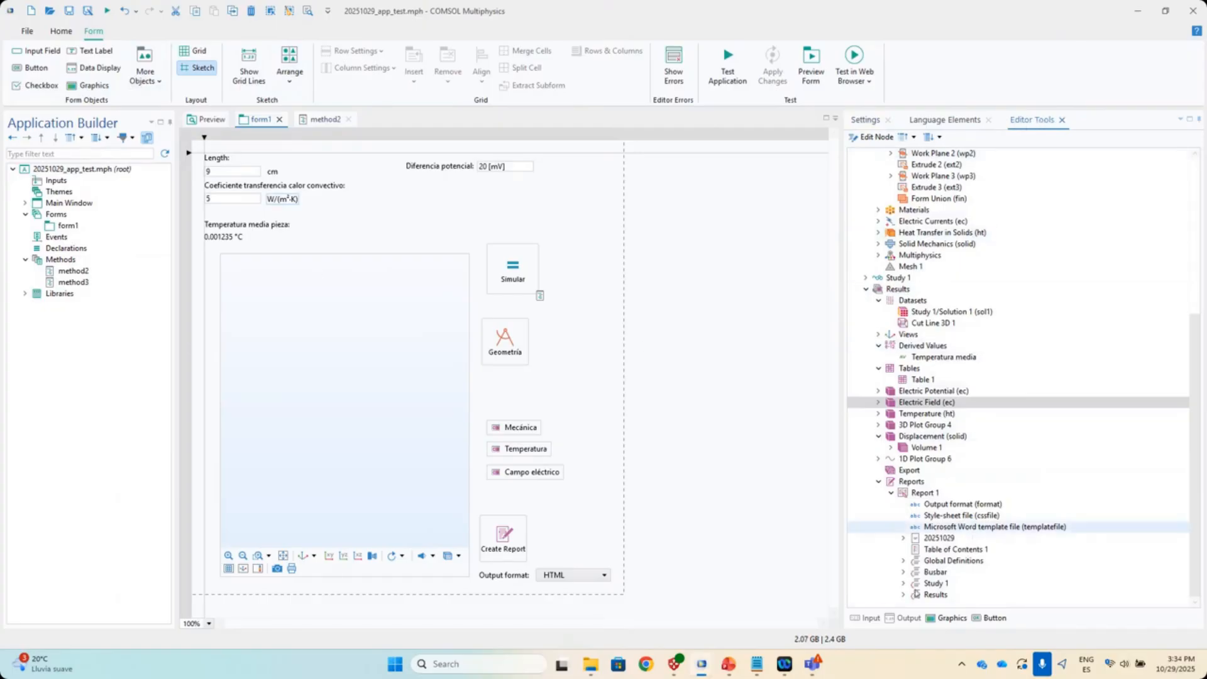
scroll(962, 364, up, 2)
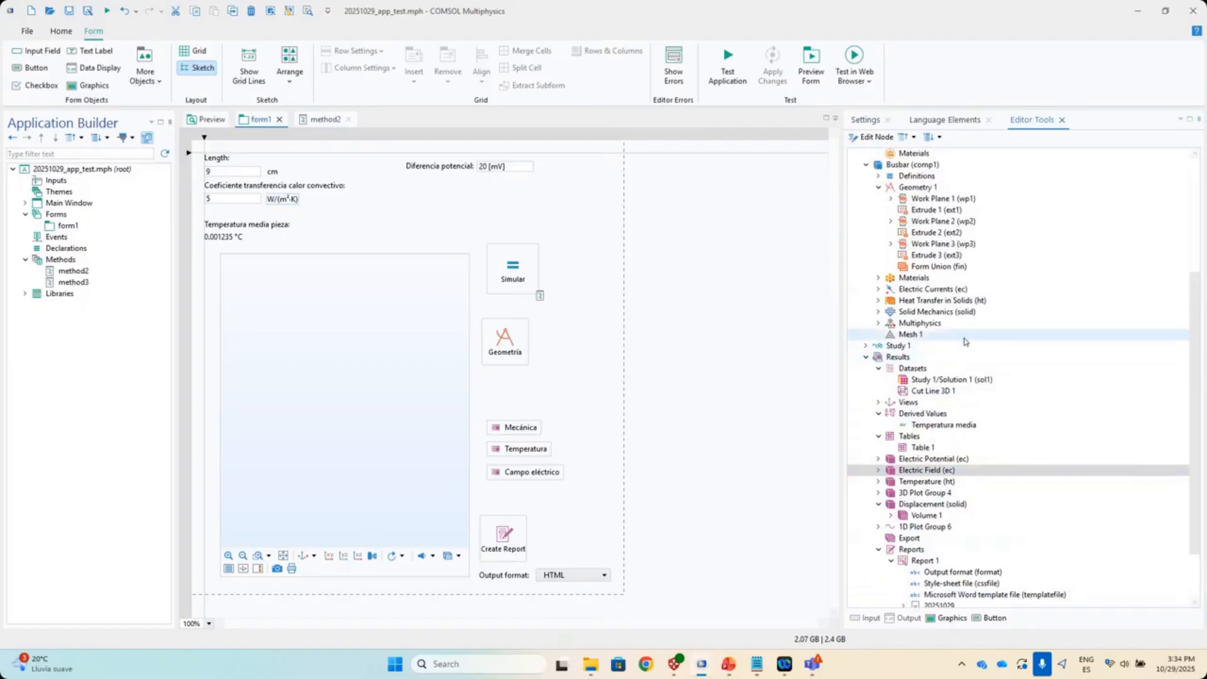
scroll(966, 352, up, 5)
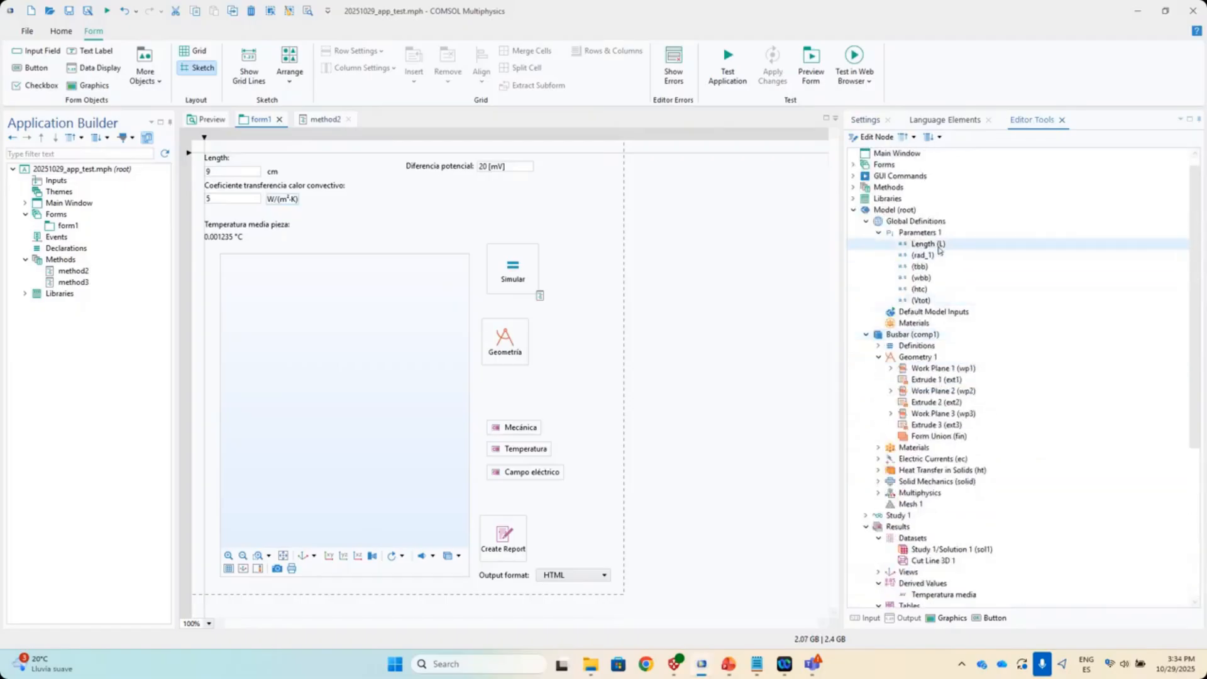
click(942, 279)
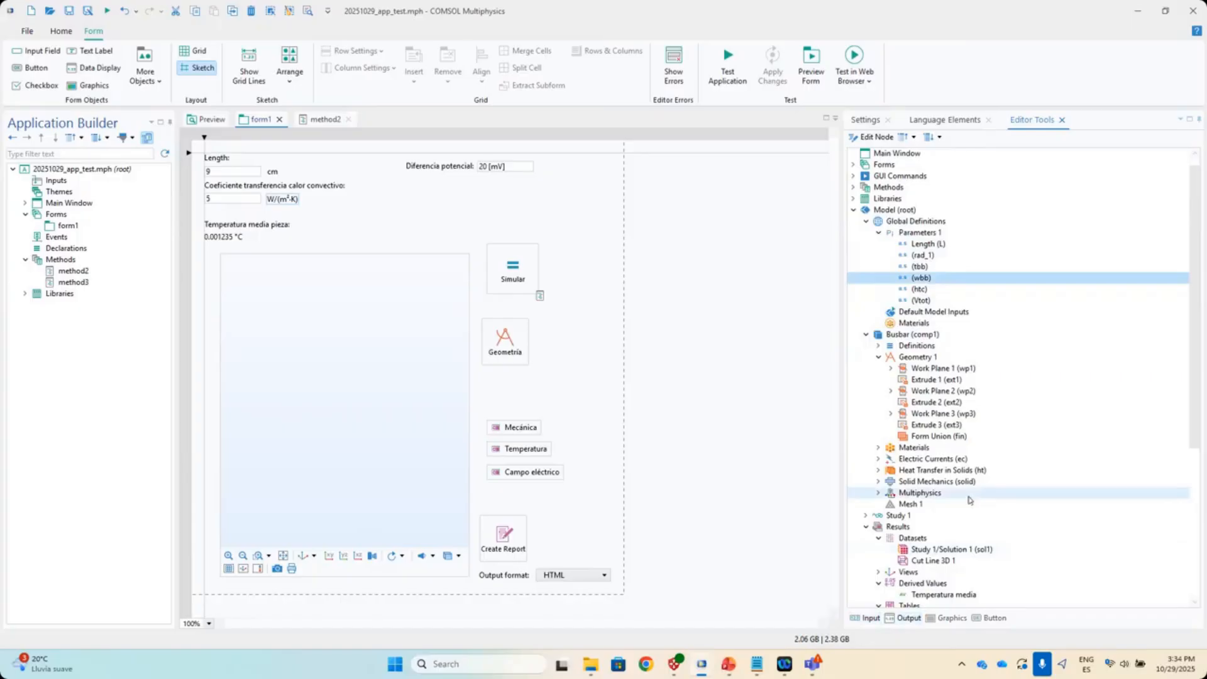
scroll(965, 525, down, 3)
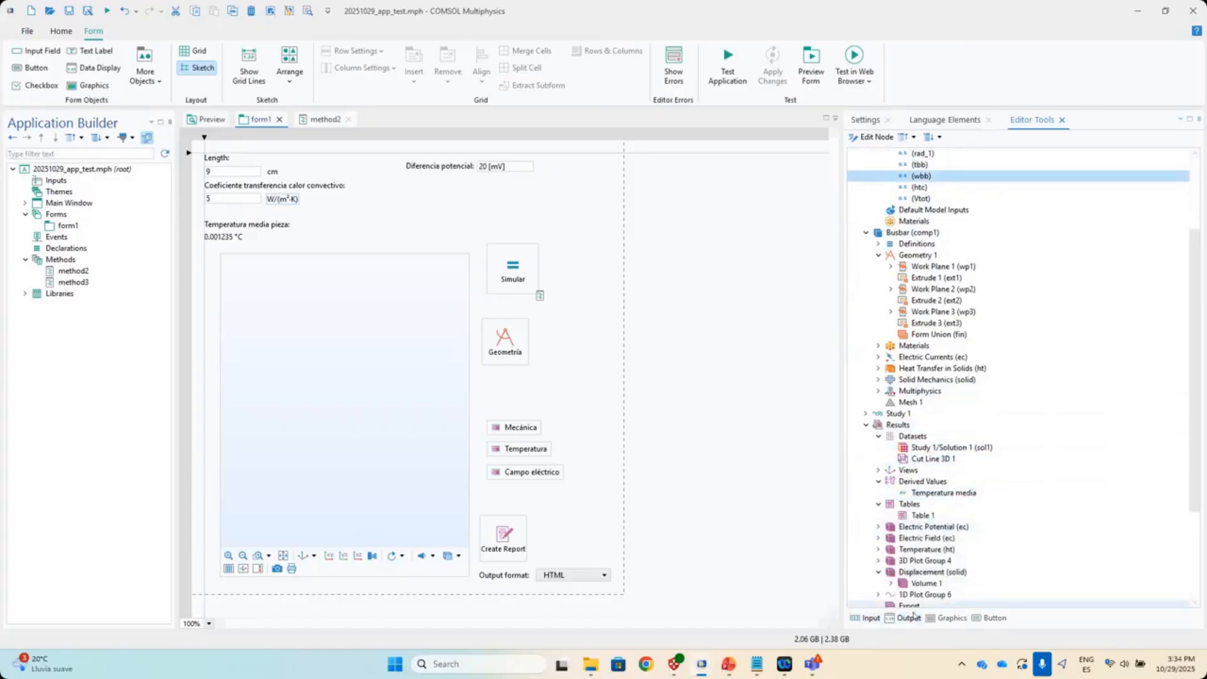
scroll(962, 333, up, 2)
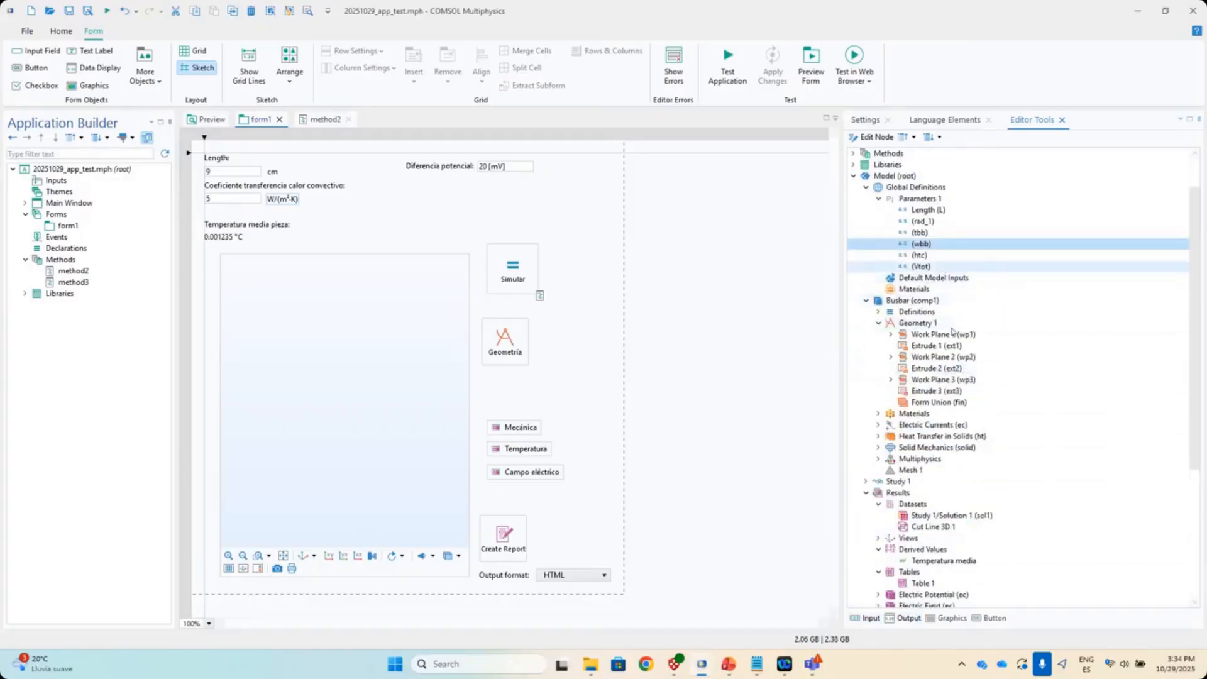
scroll(952, 339, down, 6)
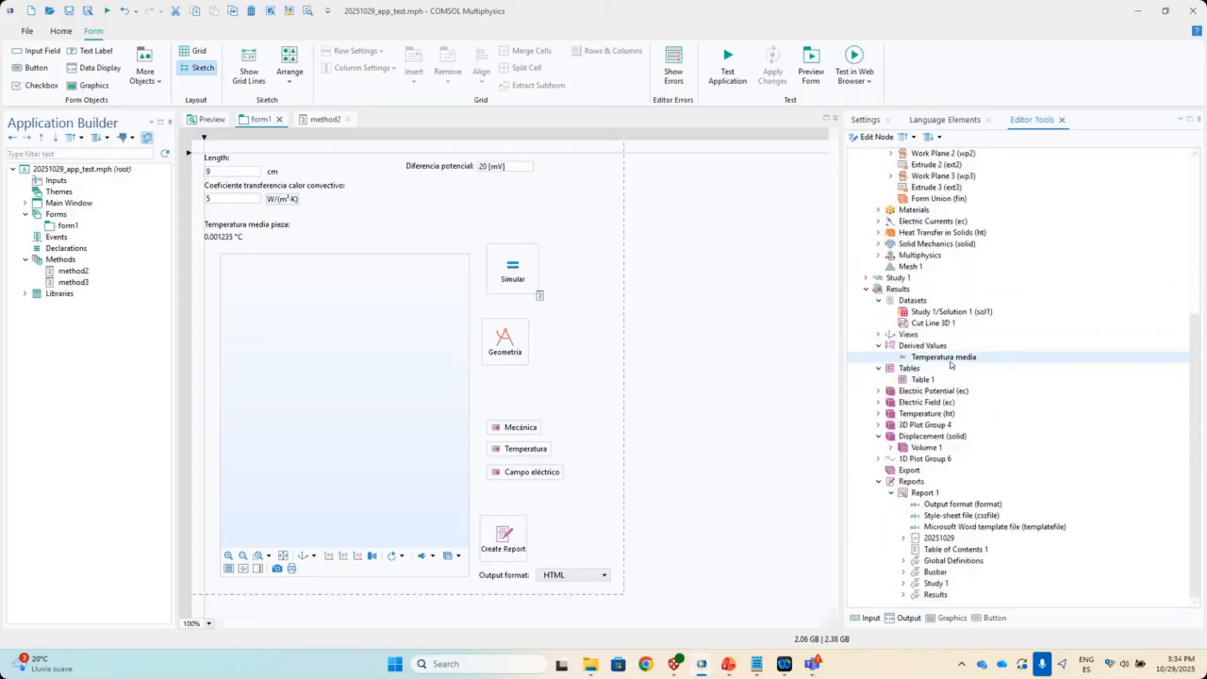
click(71, 33)
click(34, 69)
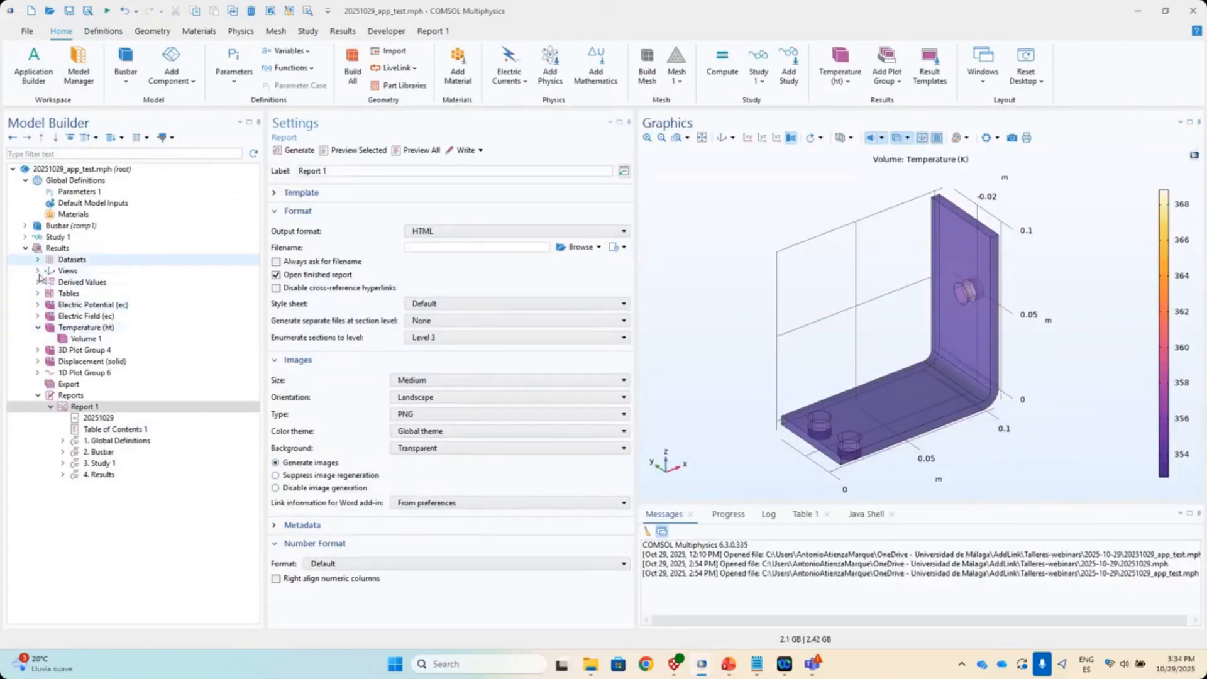
- Add a Surface Average of temperature in degC over boundary 4 under Derived Values
click(37, 282)
click(80, 283)
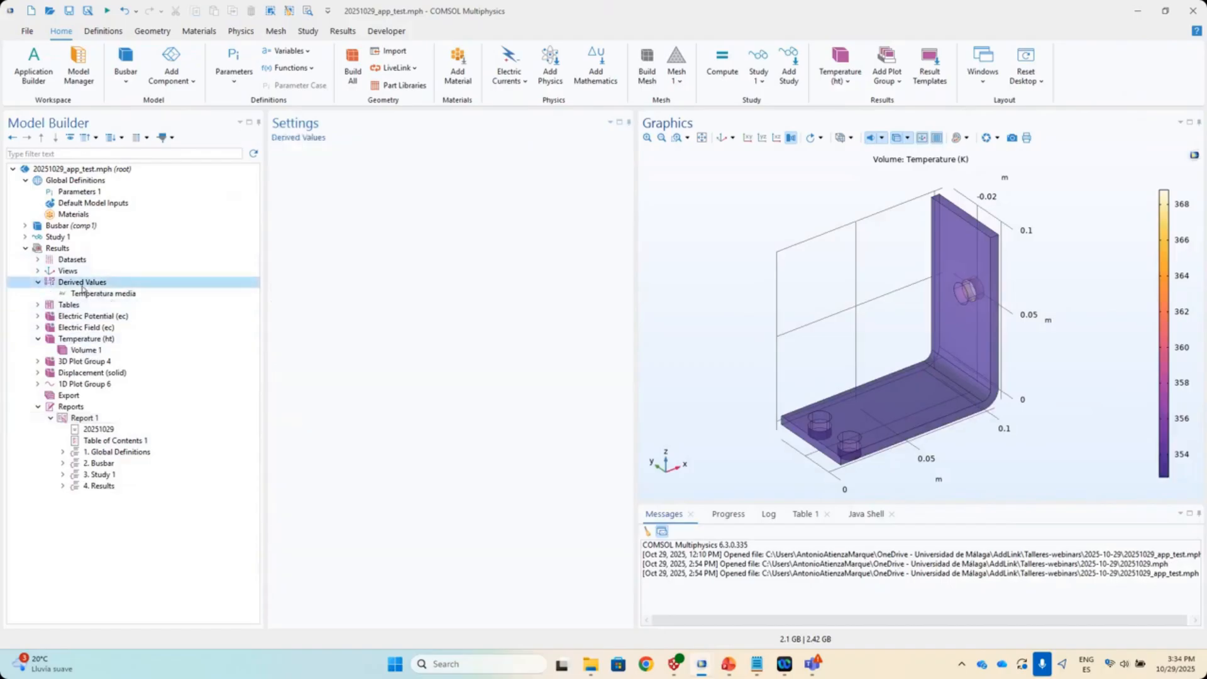
right_click(82, 287)
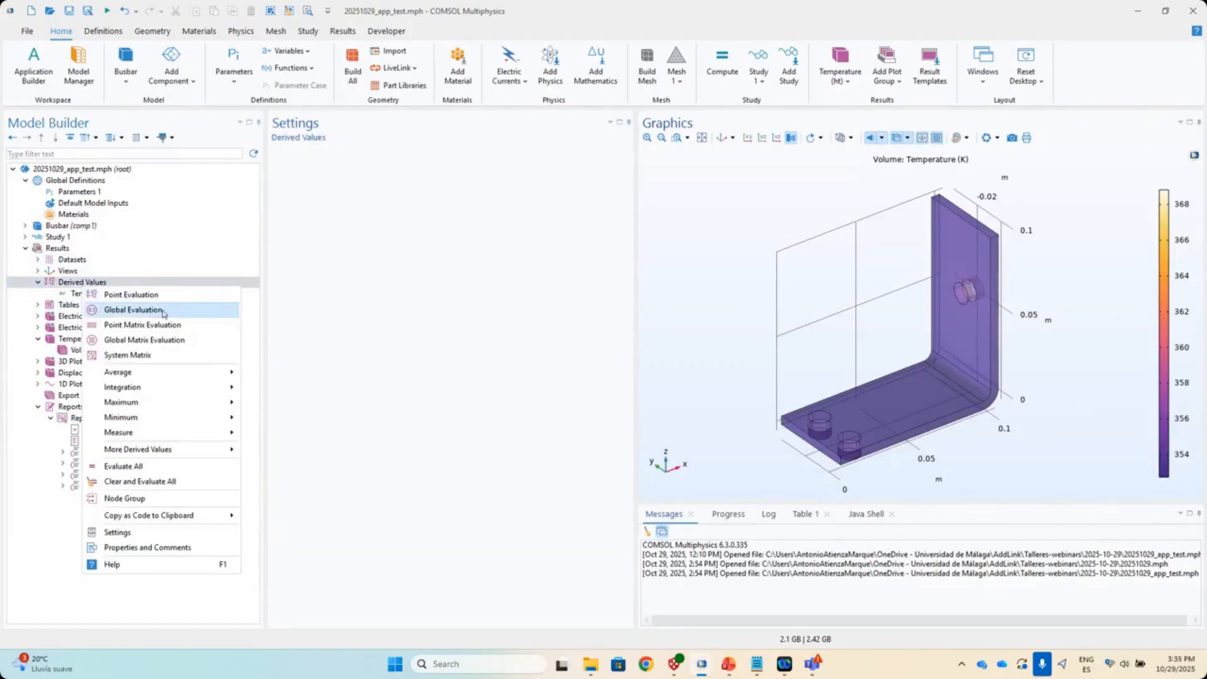
mouse_move(153, 373)
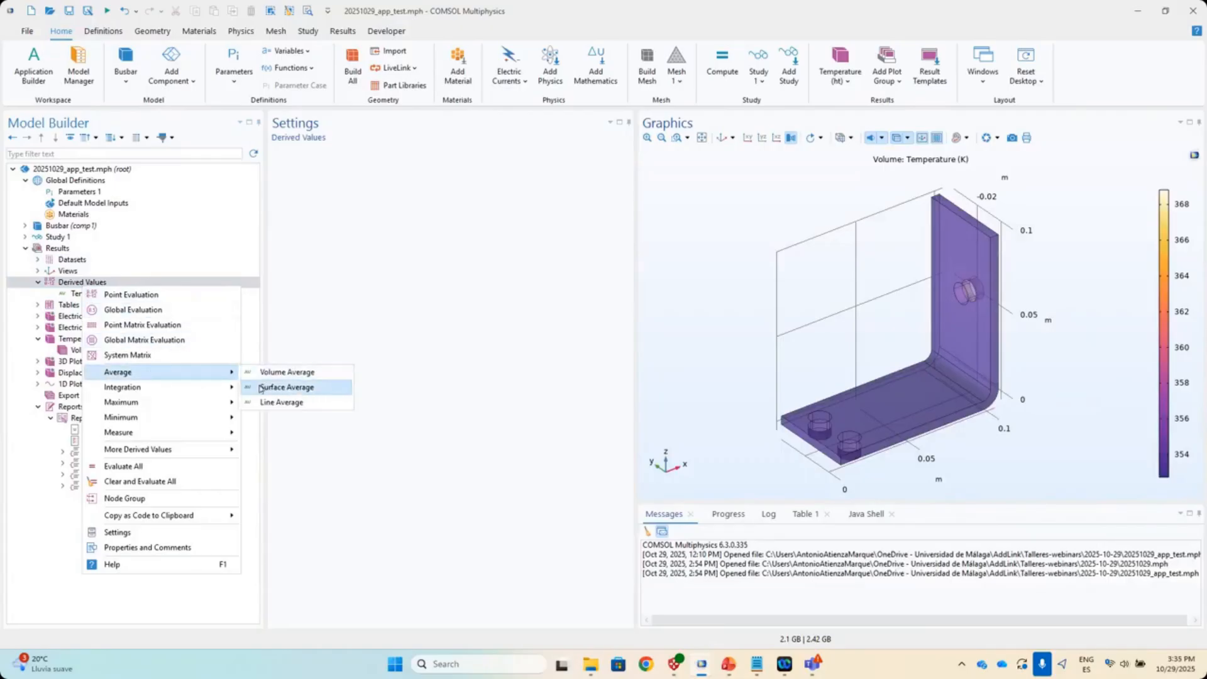
click(287, 387)
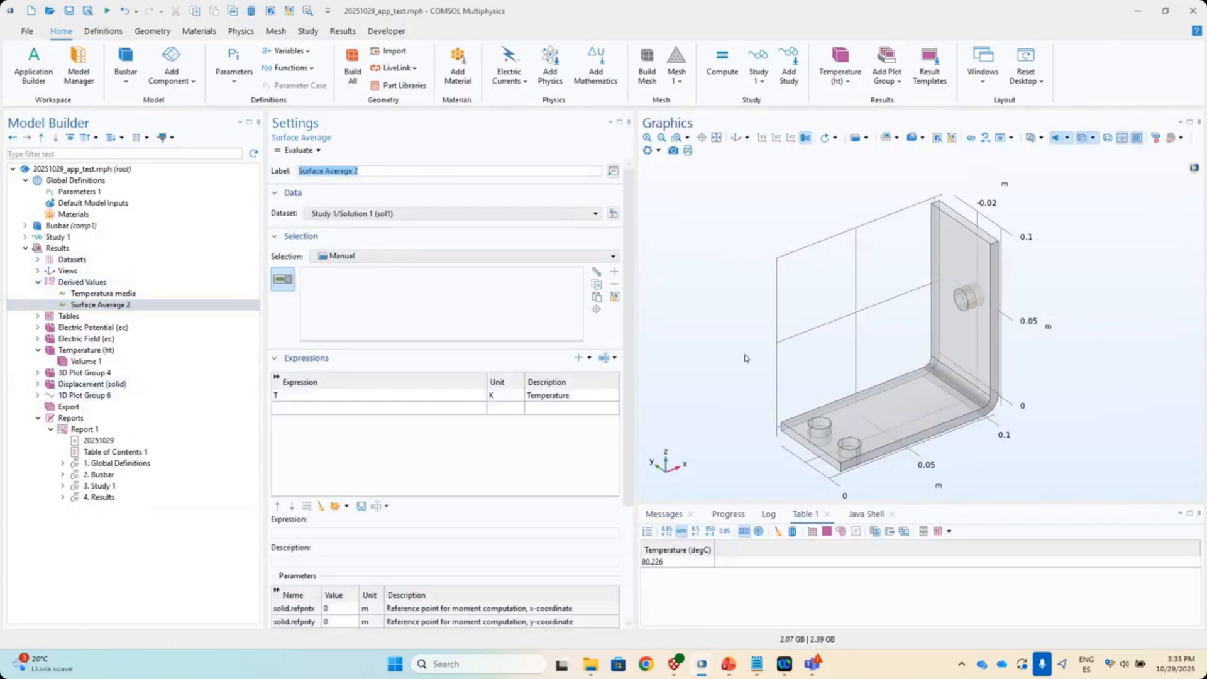
click(901, 413)
click(505, 397)
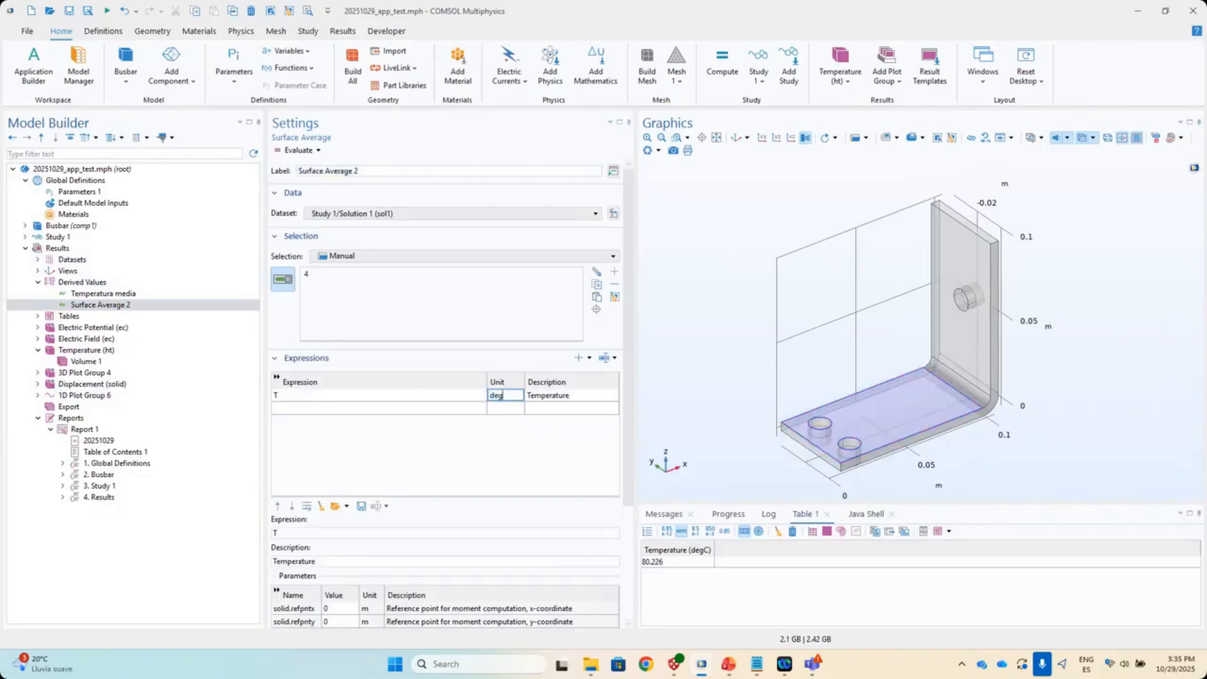
- Rename it 'Temperatura media superficie', evaluate it (79.704 degC), and return to the app editor
click(292, 172)
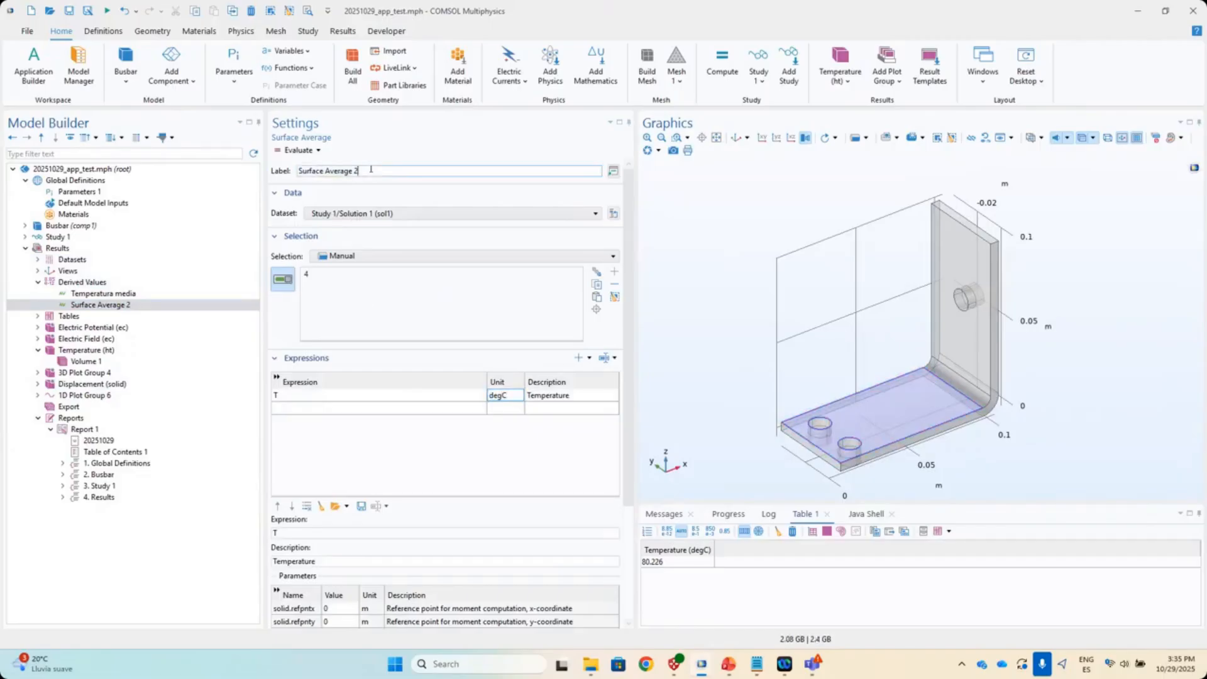
text(Te)
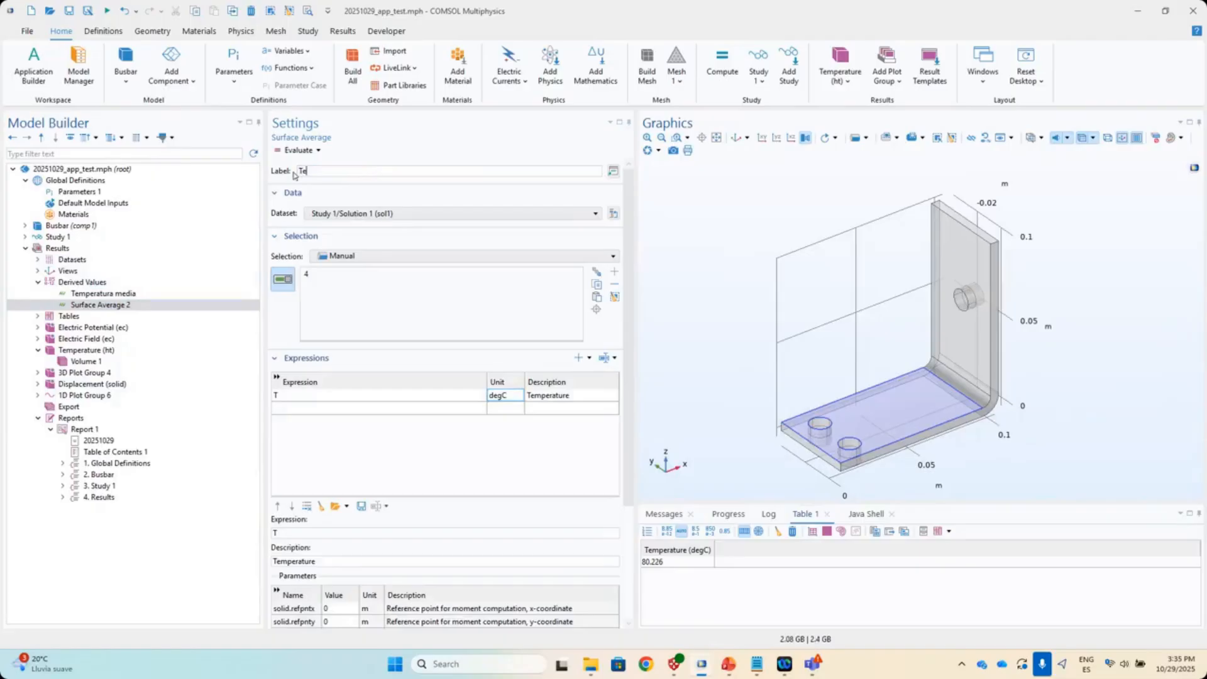
text(mperatura media superficie)
click(298, 150)
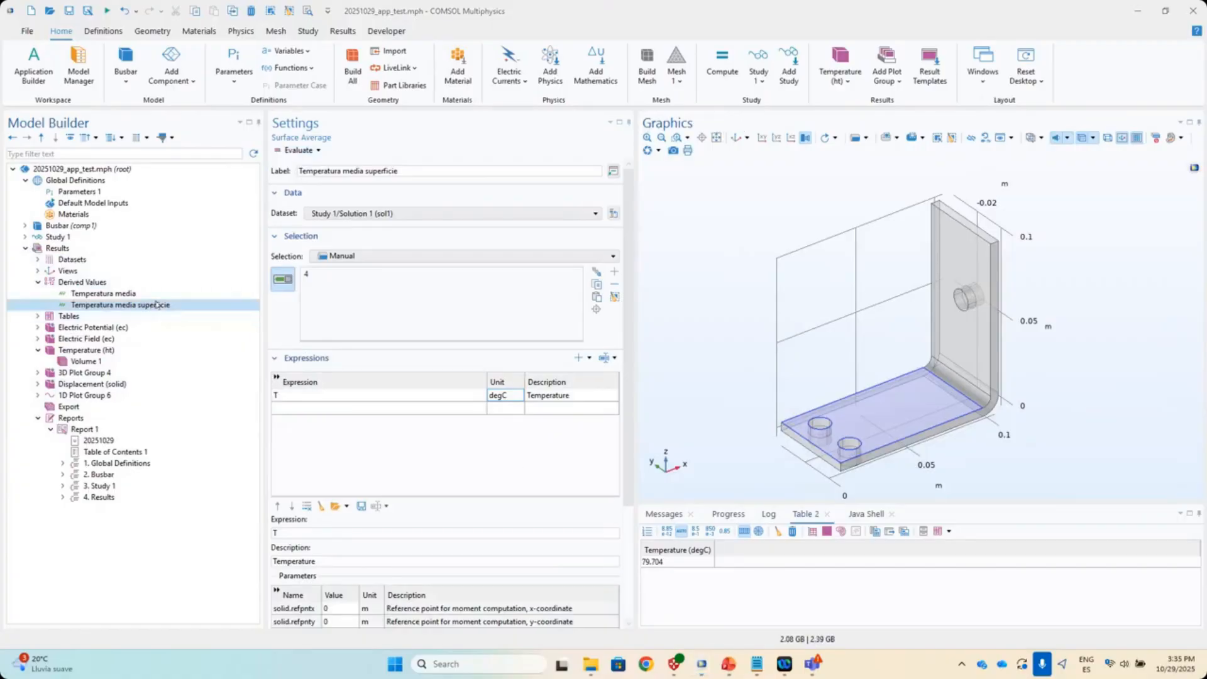
click(50, 76)
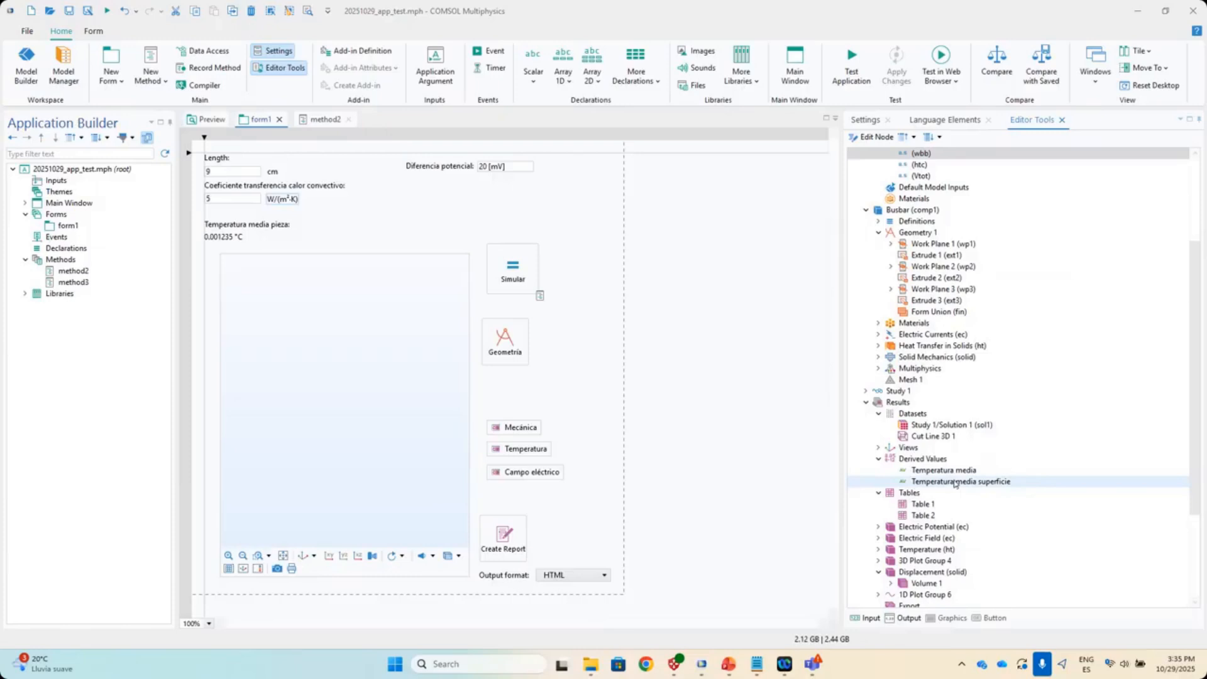
- Add the Temperatura media superficie value to form1 as an output beside Temperatura media pieza
click(954, 483)
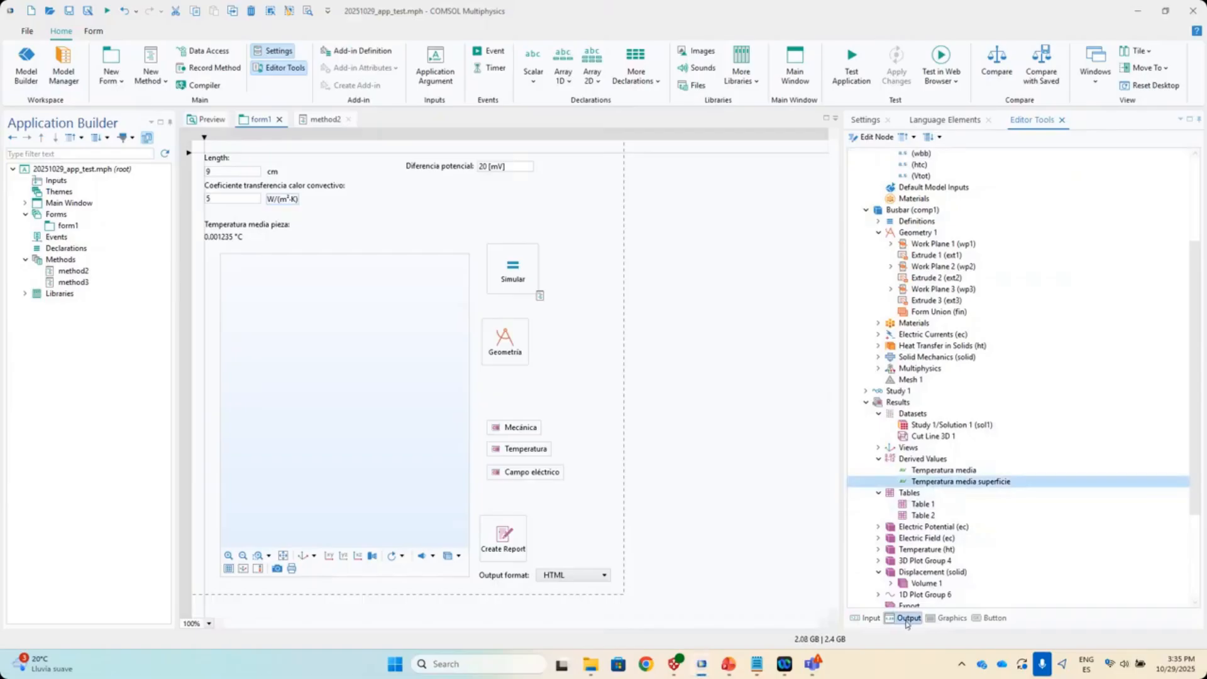
click(907, 619)
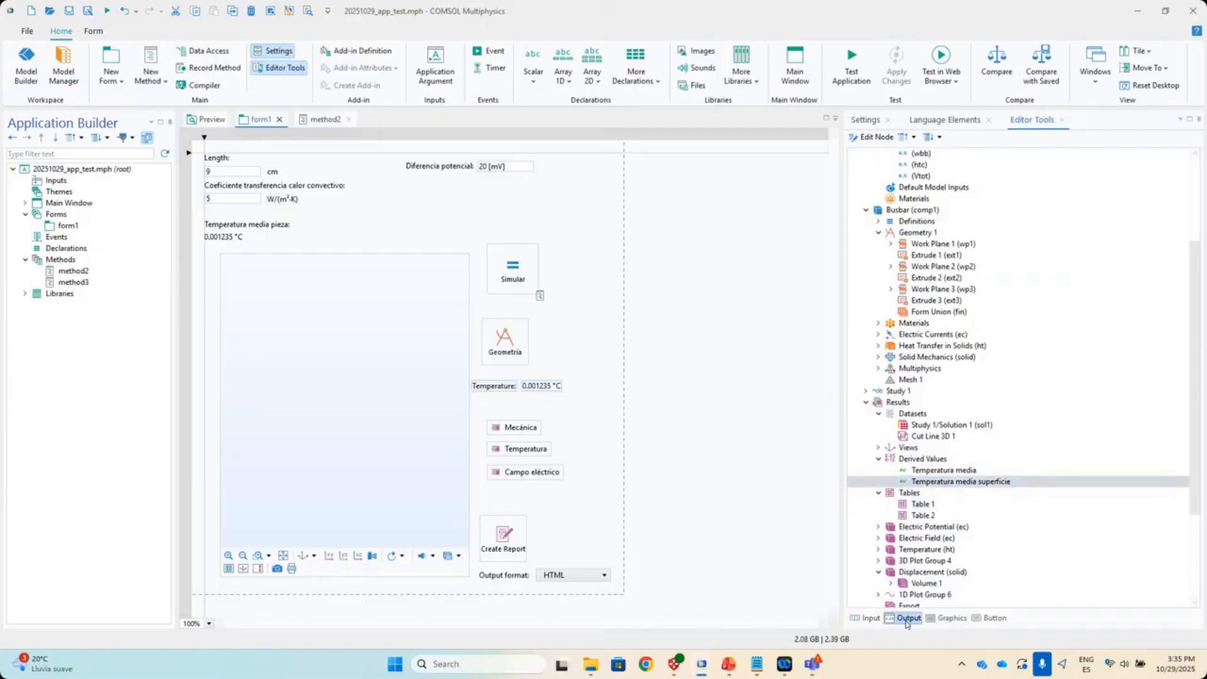
drag(554, 389, 280, 227)
drag(384, 241, 391, 230)
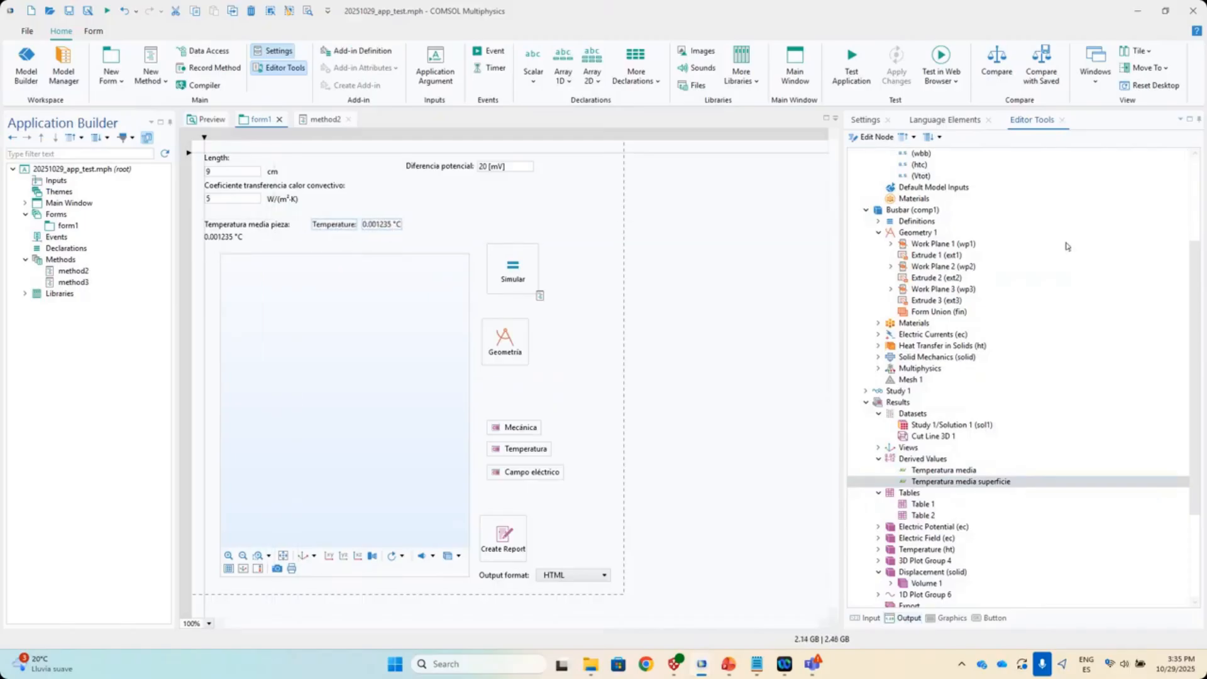
scroll(1068, 246, up, 4)
scroll(1039, 259, down, 5)
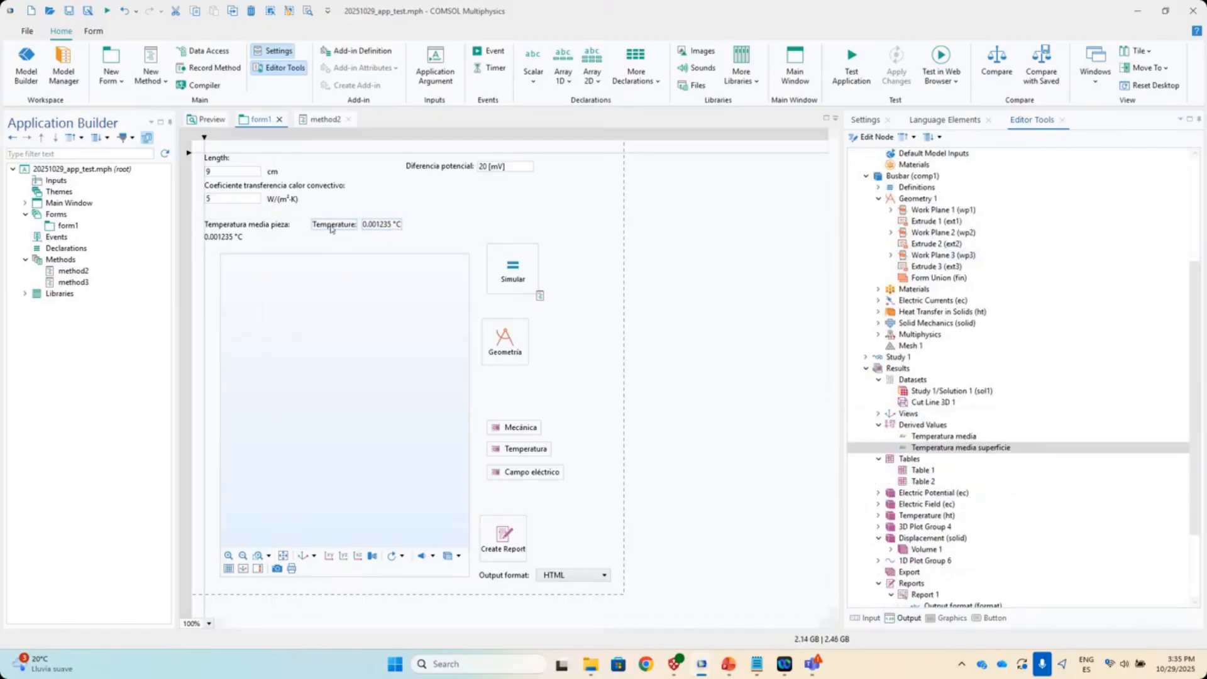
- Label the new output 'Temperatura media superficie:', align its value display, and test-launch the app
click(419, 228)
click(333, 227)
click(864, 120)
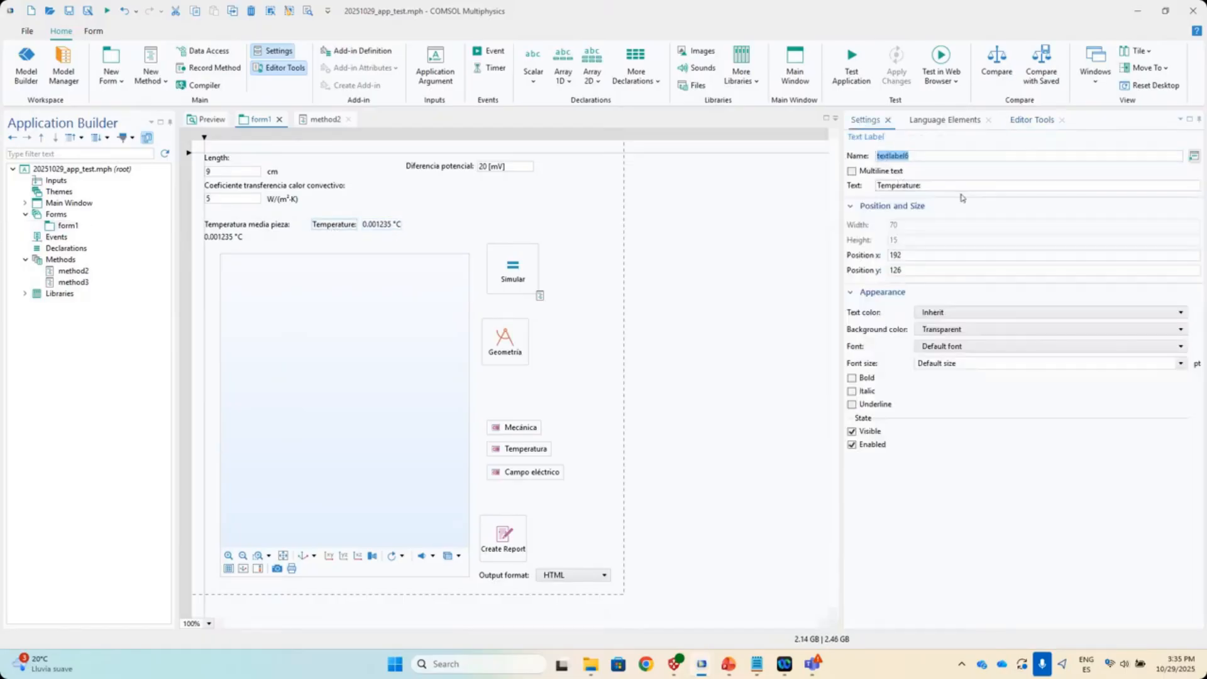
click(920, 186)
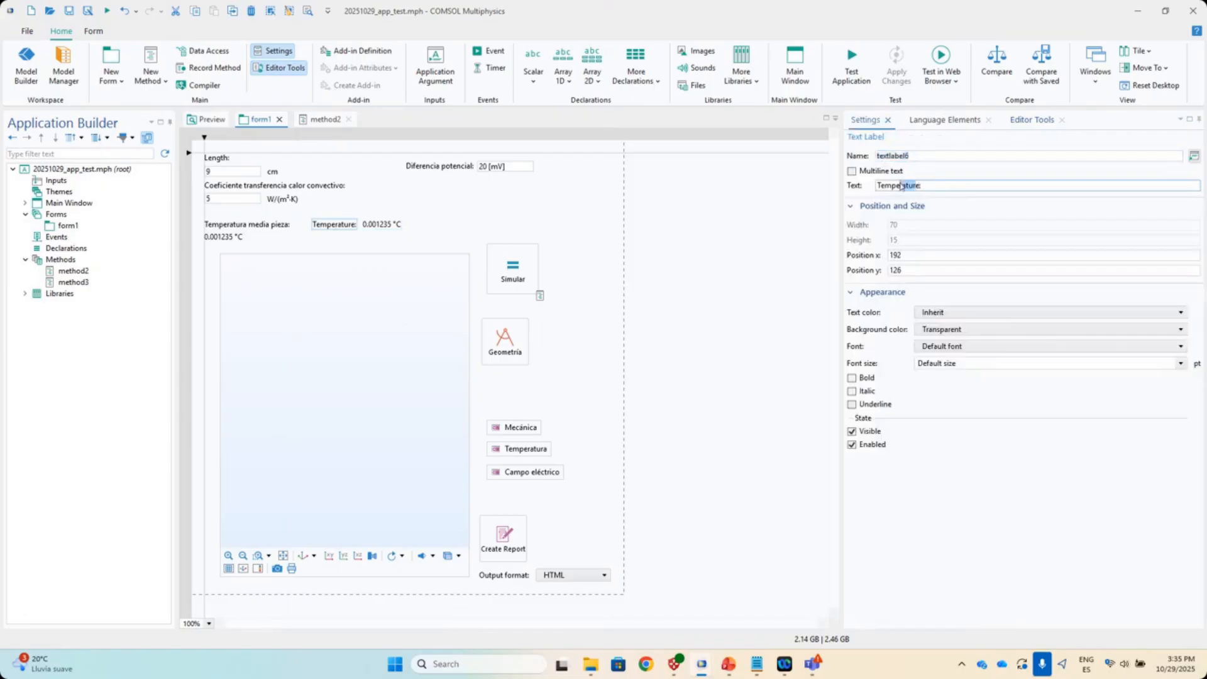
text(media superfie)
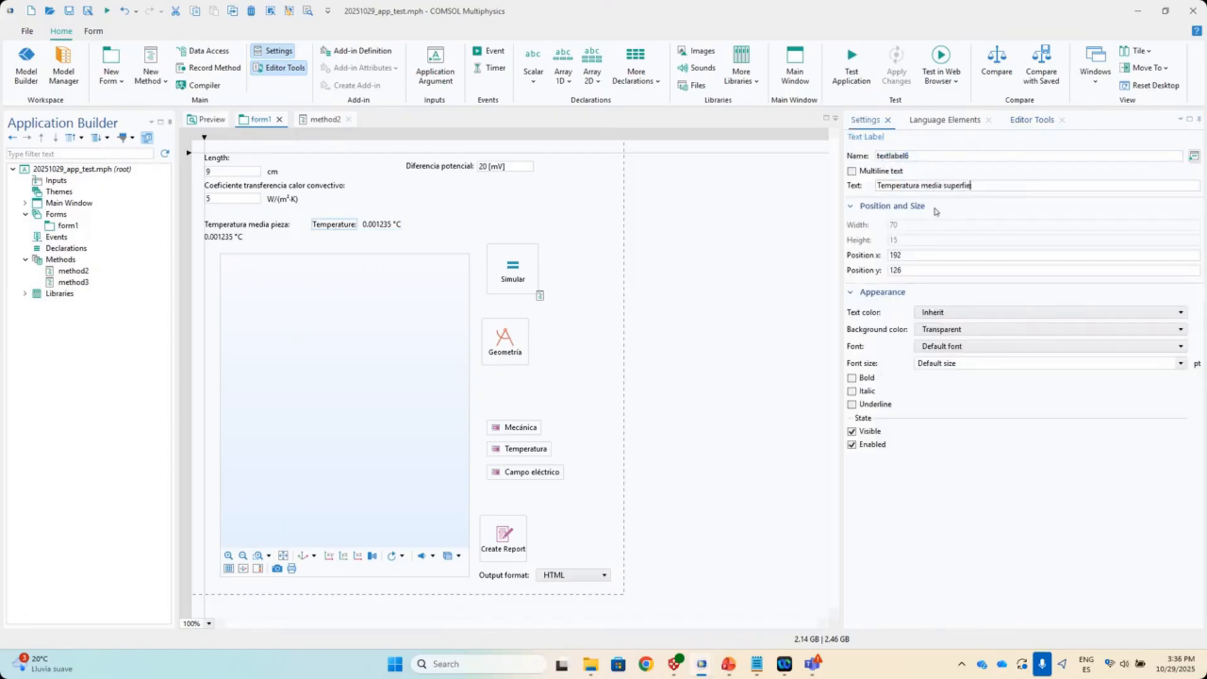
click(391, 227)
drag(397, 230, 338, 238)
click(434, 212)
click(848, 59)
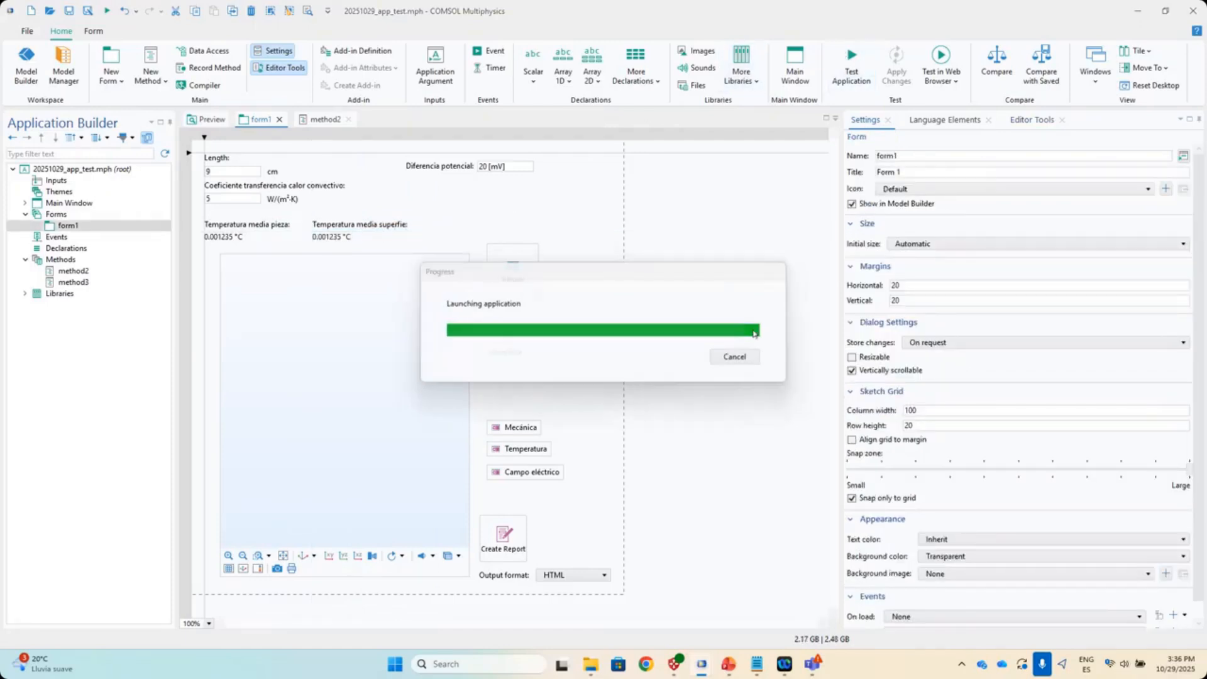
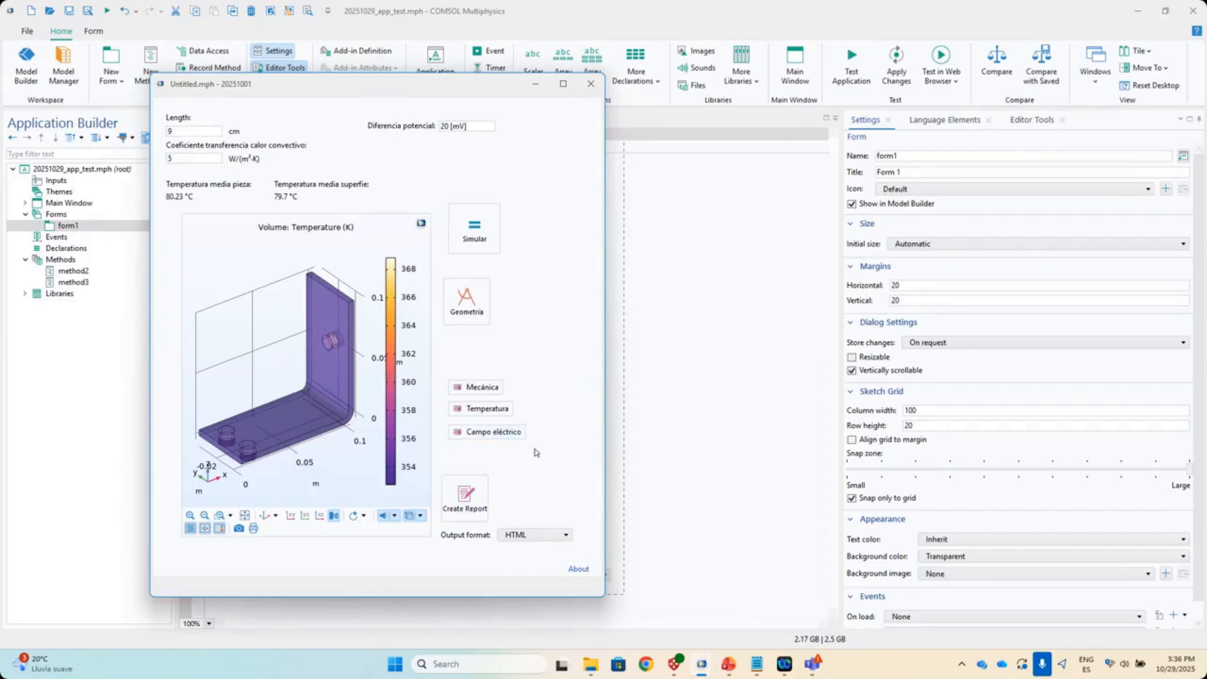
- Close the running Untitled.mph test application window
click(590, 85)
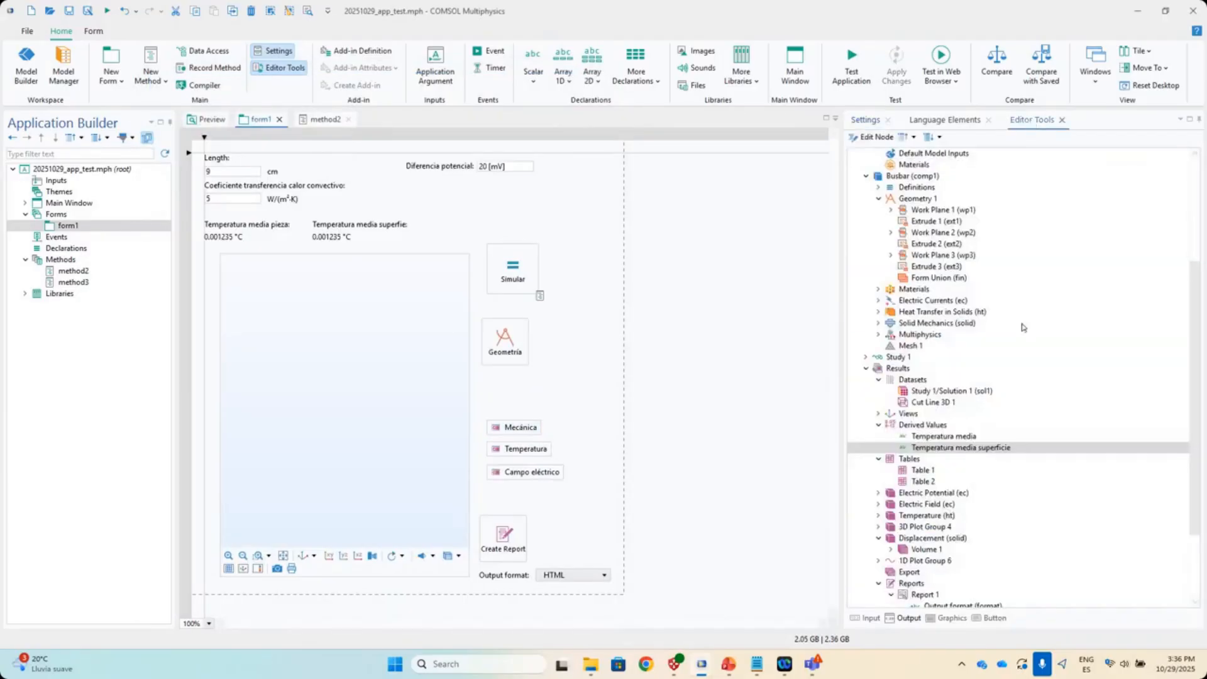
- Expand 1D Plot Group 6 in Editor Tools and open its Line Graph 1 temperature plot
click(1032, 120)
click(890, 464)
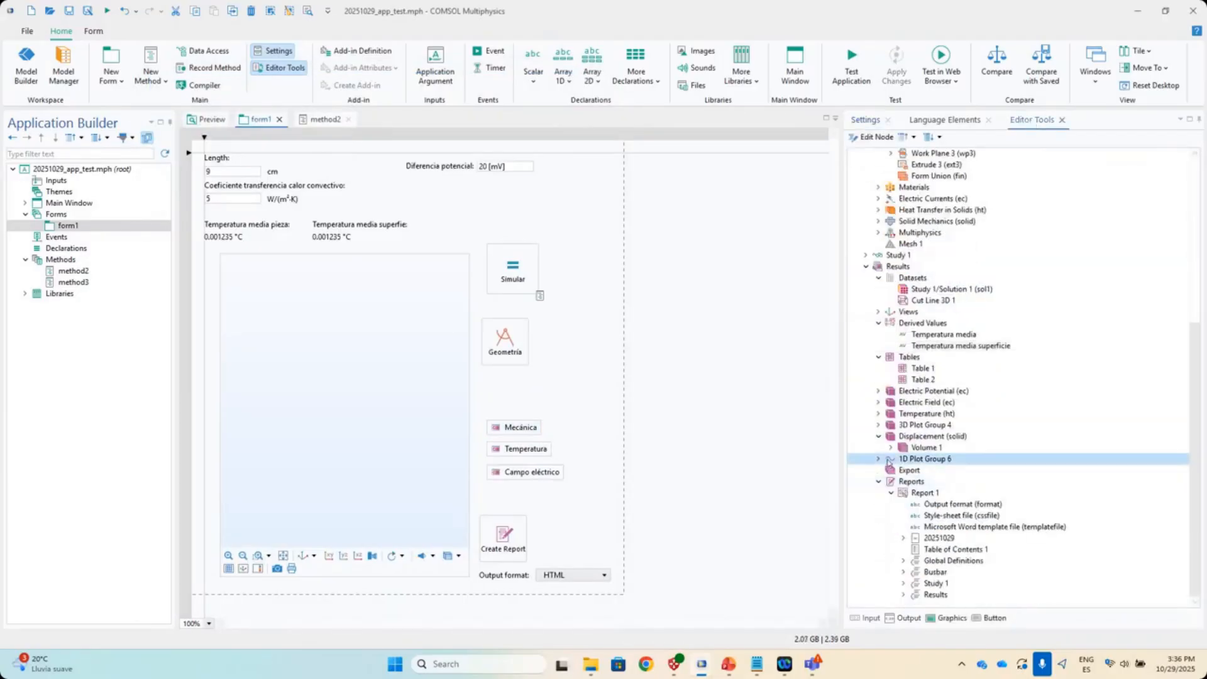
click(879, 460)
click(938, 471)
scroll(1006, 493, down, 1)
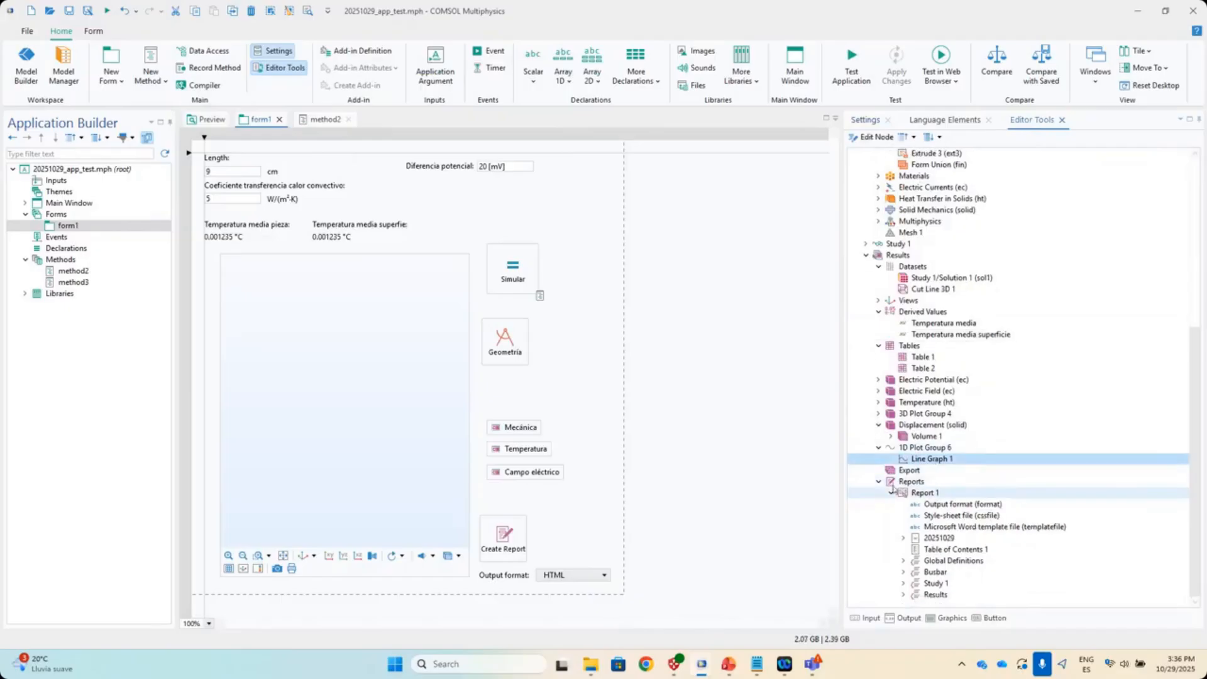
click(879, 482)
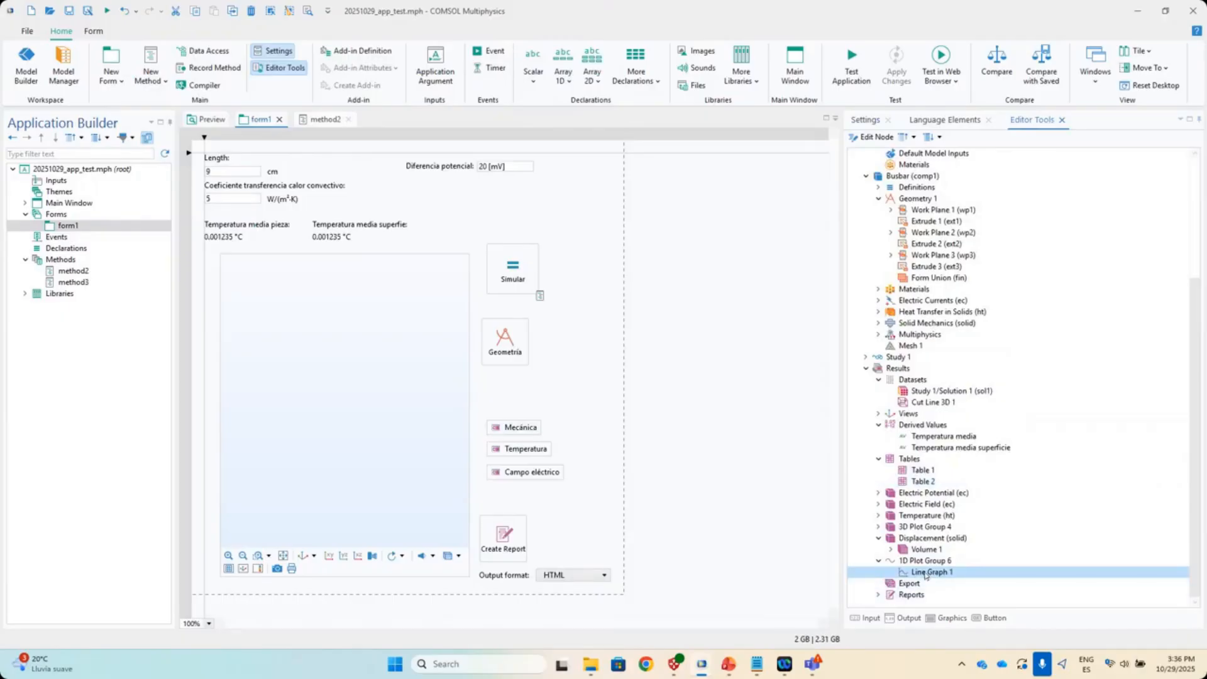
double_click(927, 572)
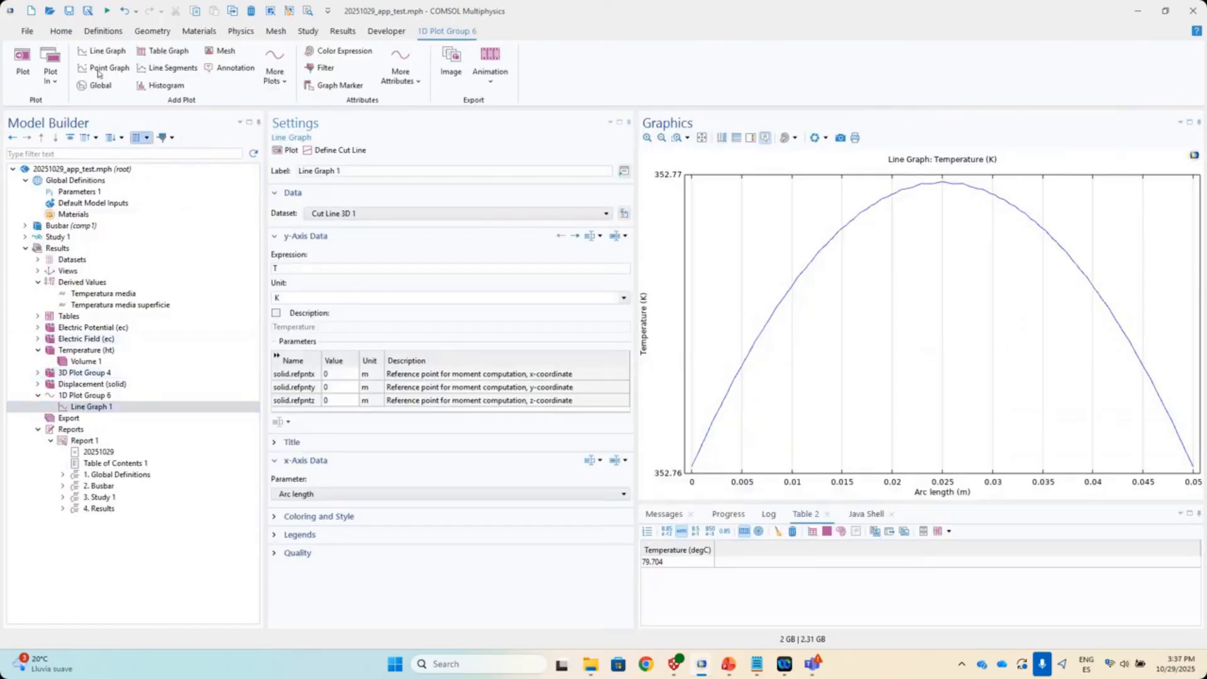
- Back in the Application Builder, select the Electric Potential (ec) plot node for form1
click(65, 34)
click(26, 63)
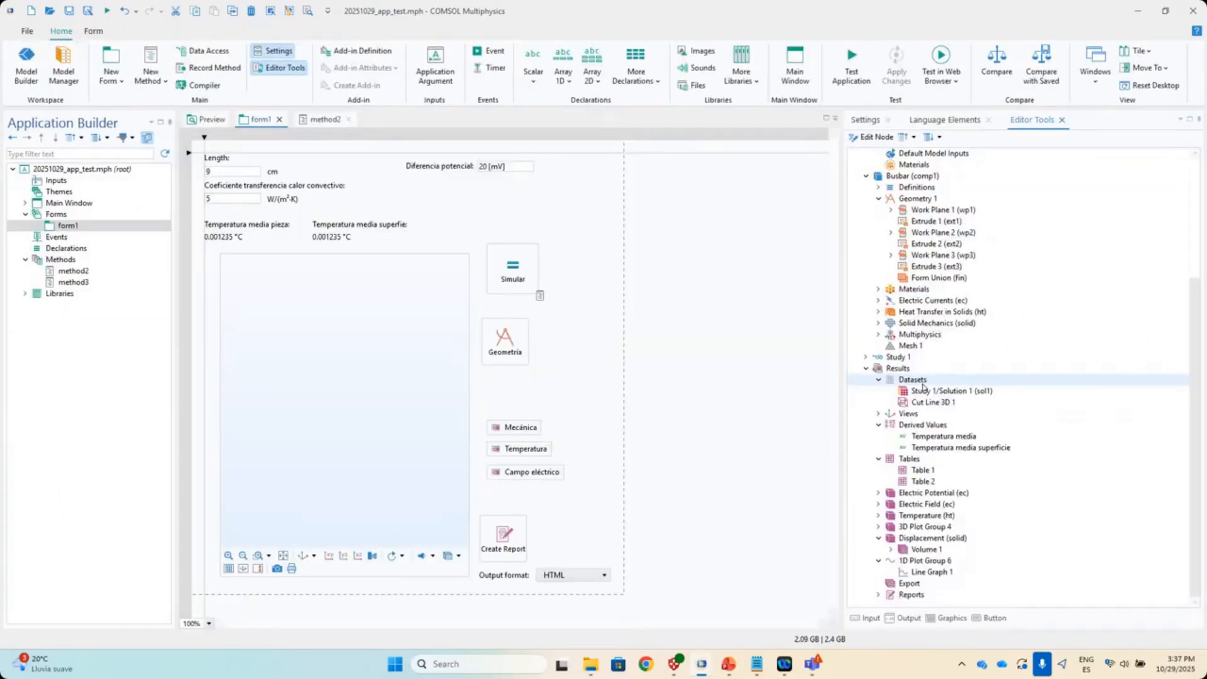
click(937, 573)
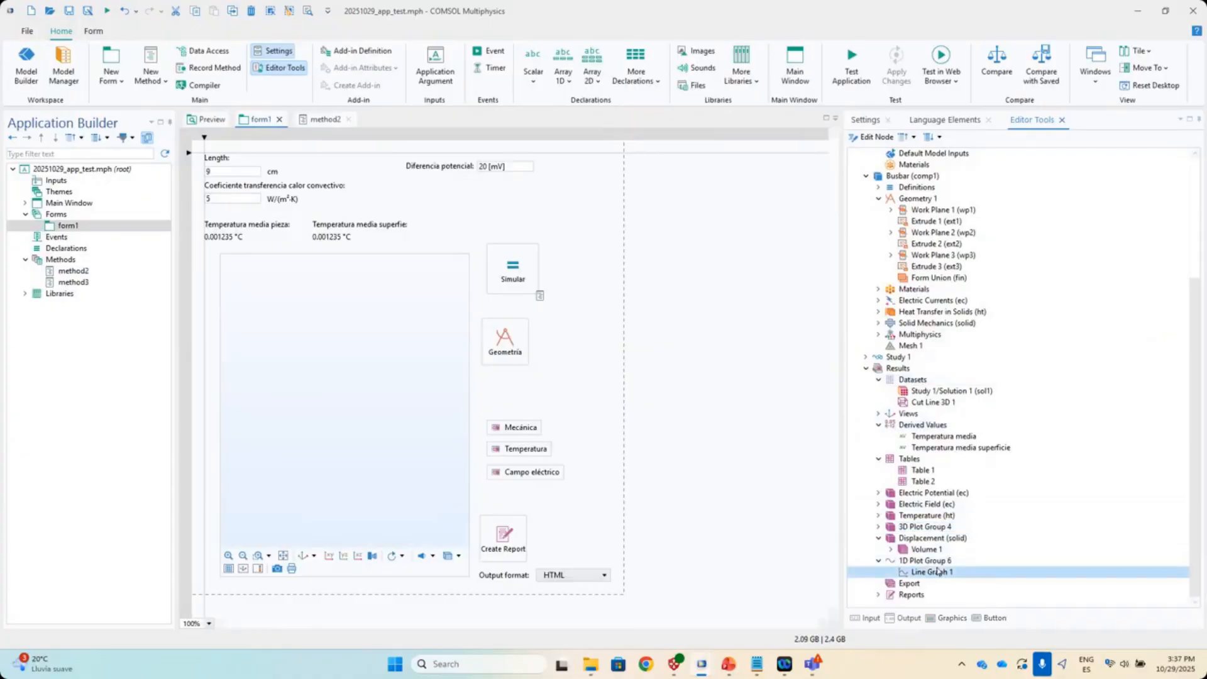
click(900, 506)
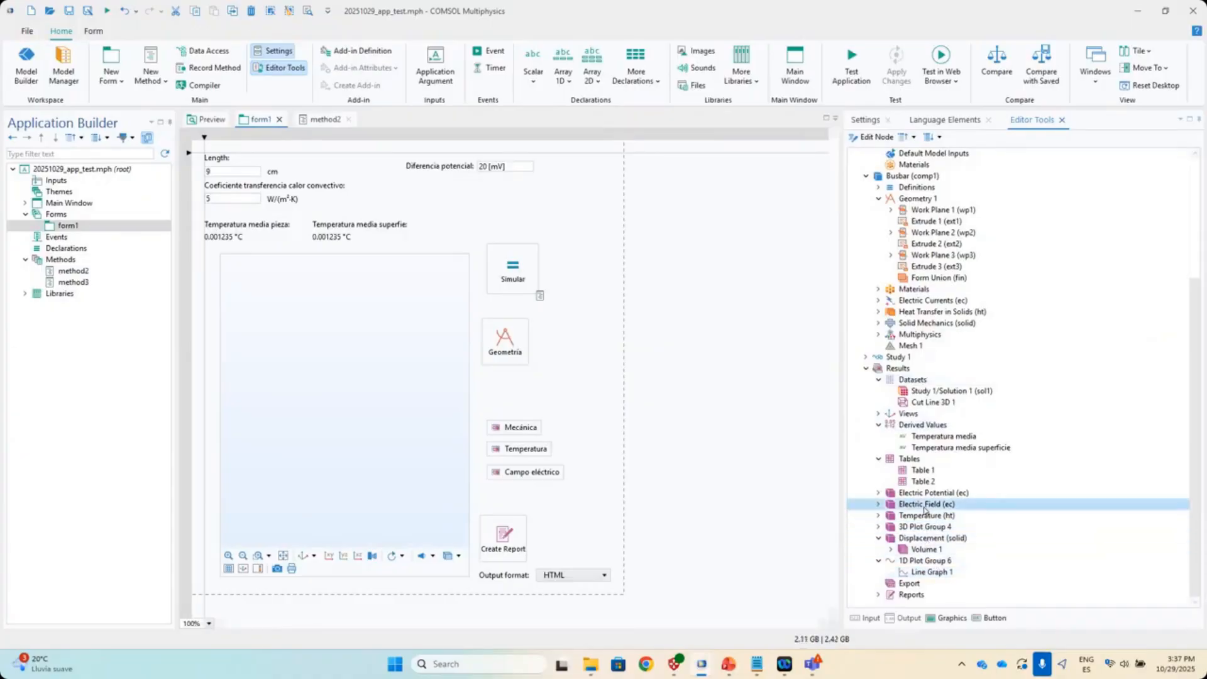
click(910, 494)
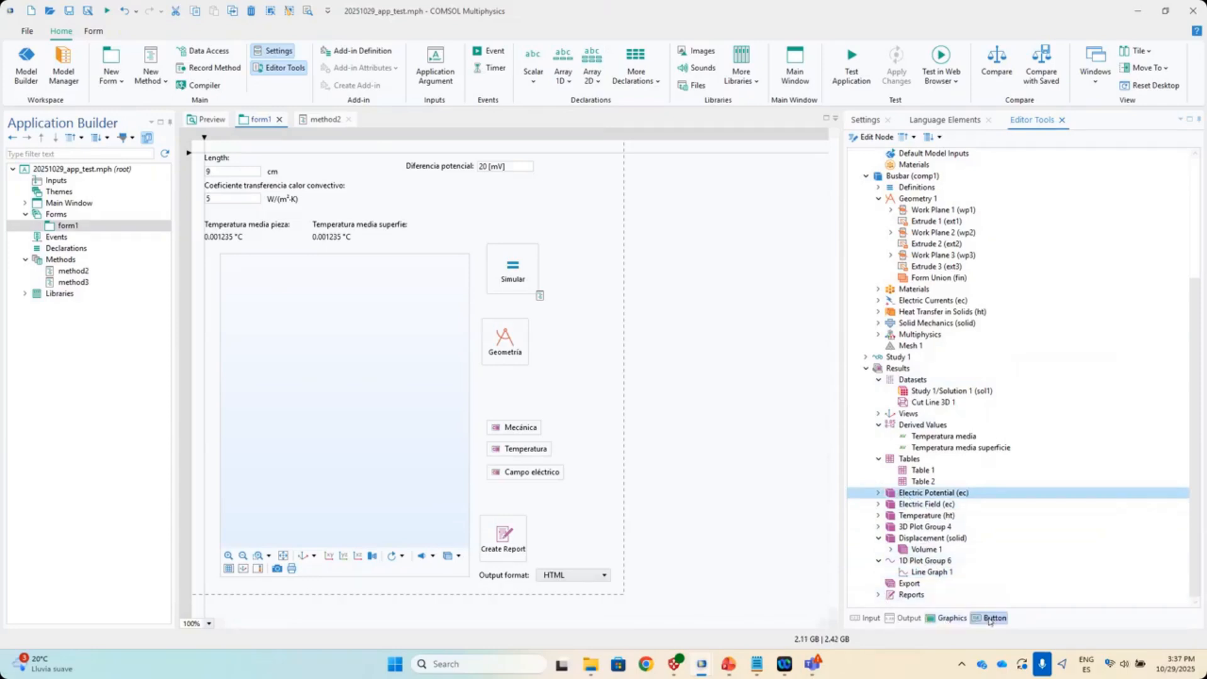
- Add an Electric Potential button beside Geometria, then delete it from the form
click(989, 619)
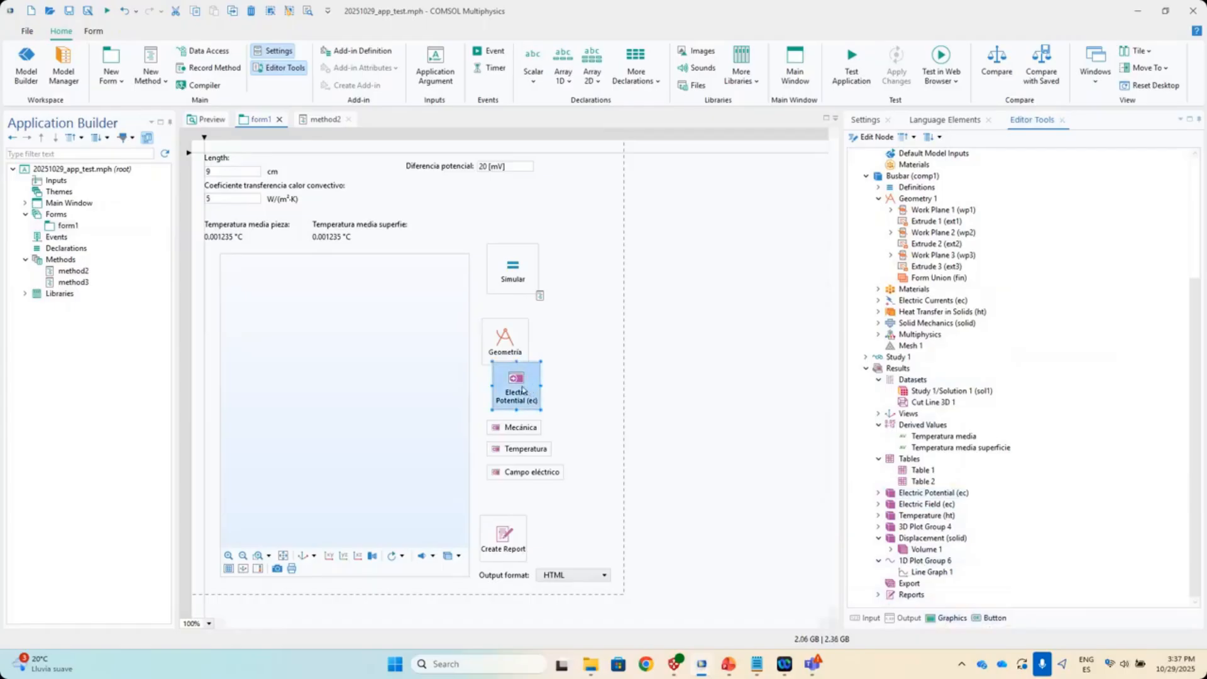
drag(522, 389, 570, 393)
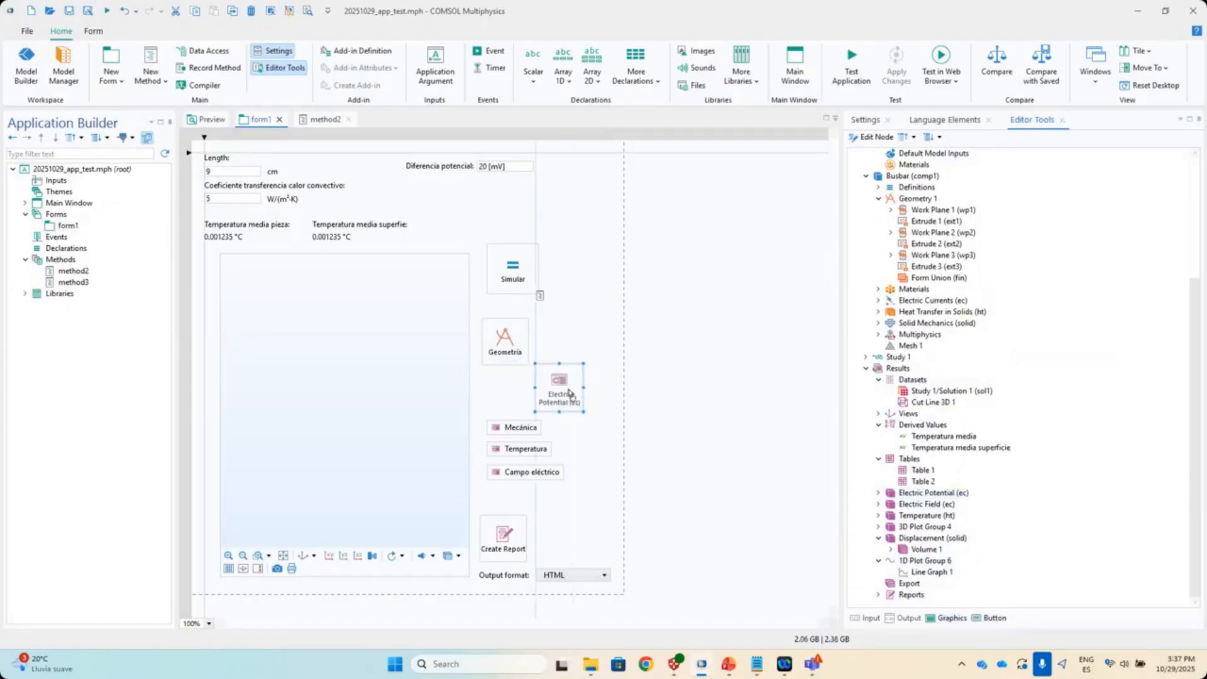
click(929, 561)
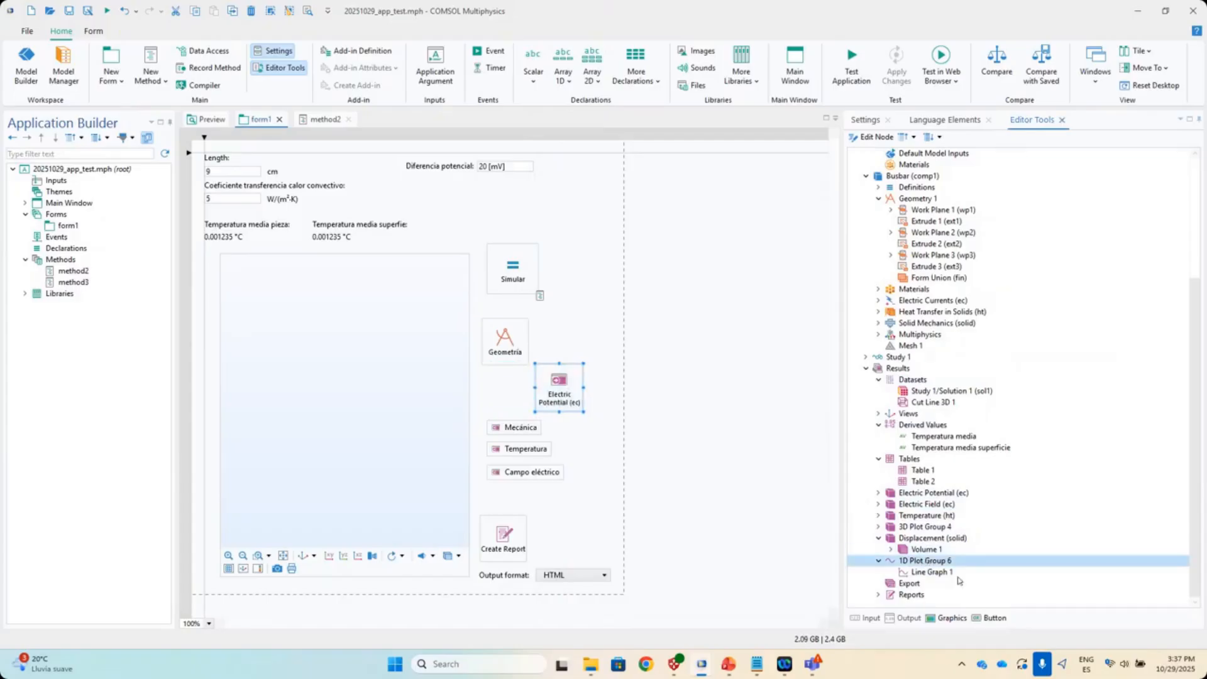
click(556, 400)
key(Delete)
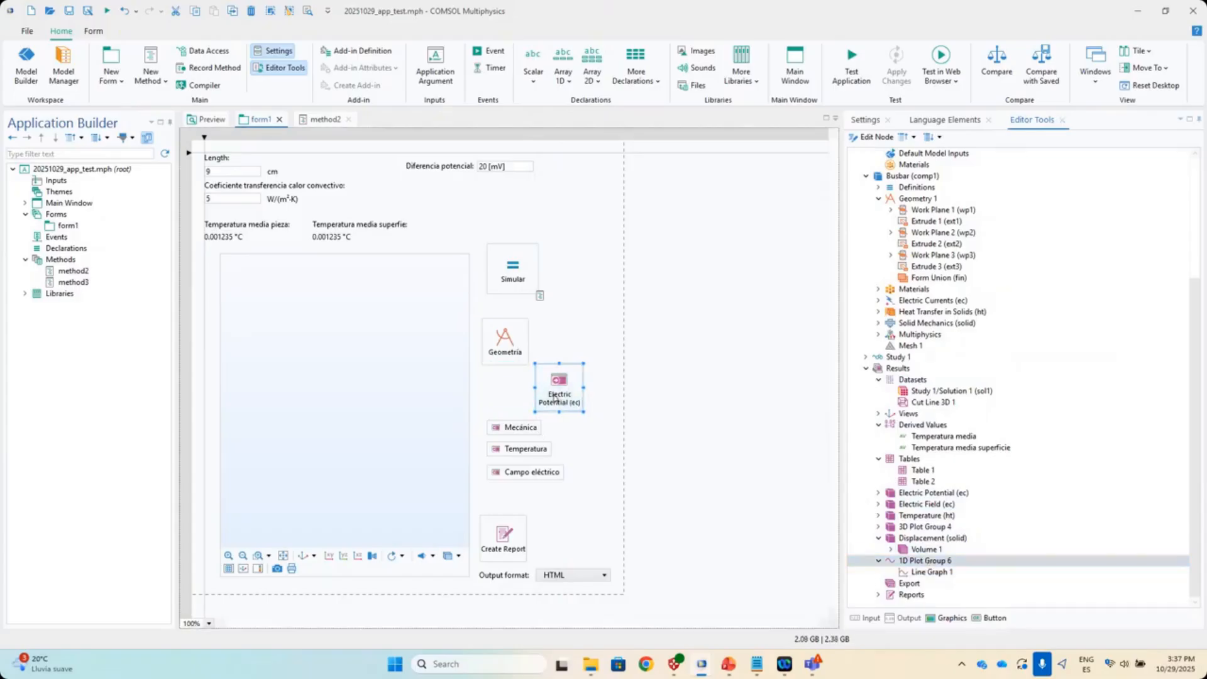
- Add a 1D Plot Group 6 button right of Geometria and launch a test run
click(937, 561)
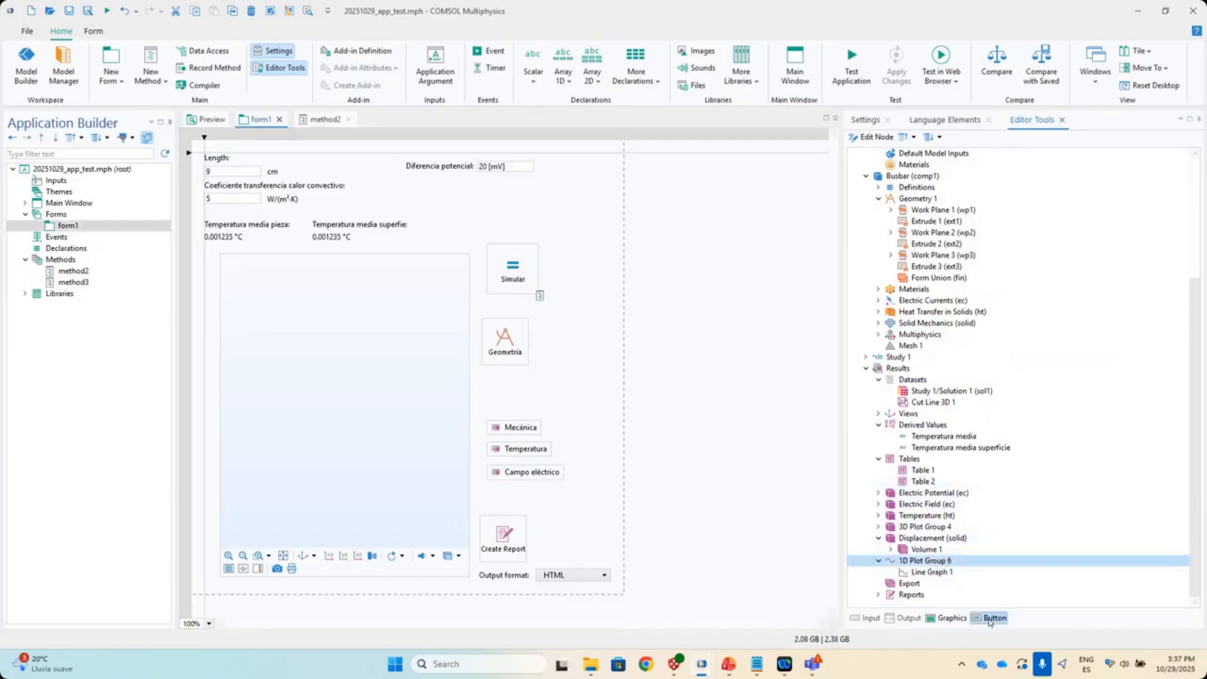
click(989, 619)
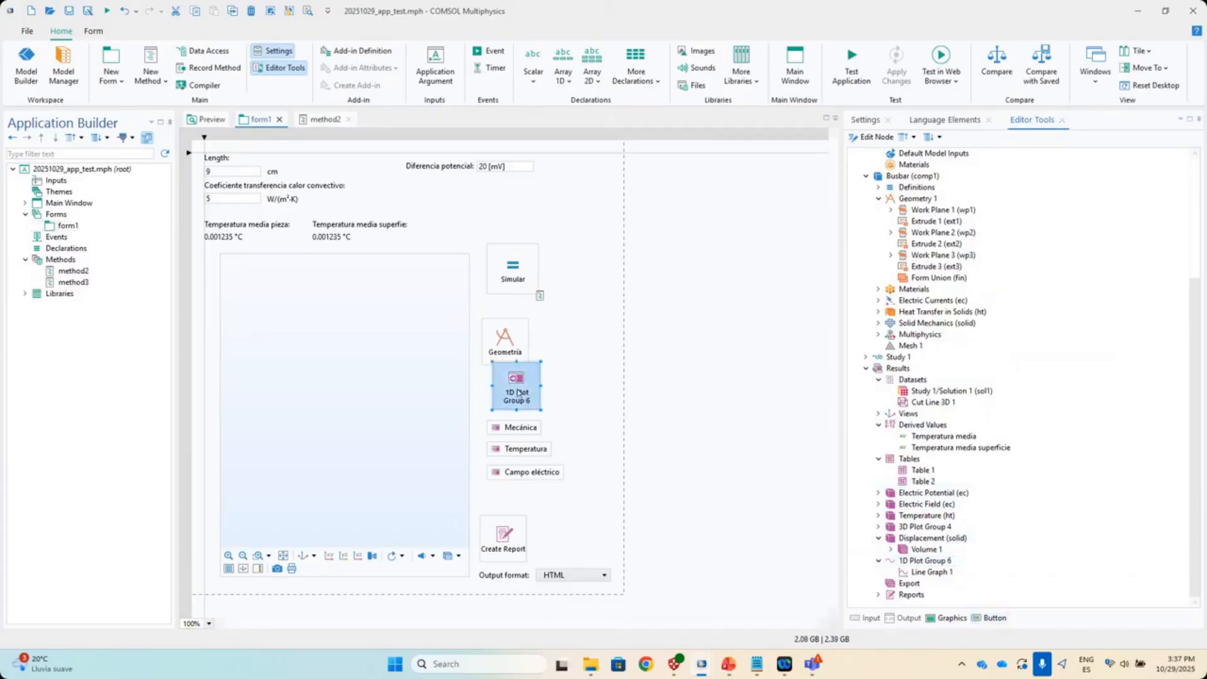
drag(522, 391, 579, 391)
click(852, 66)
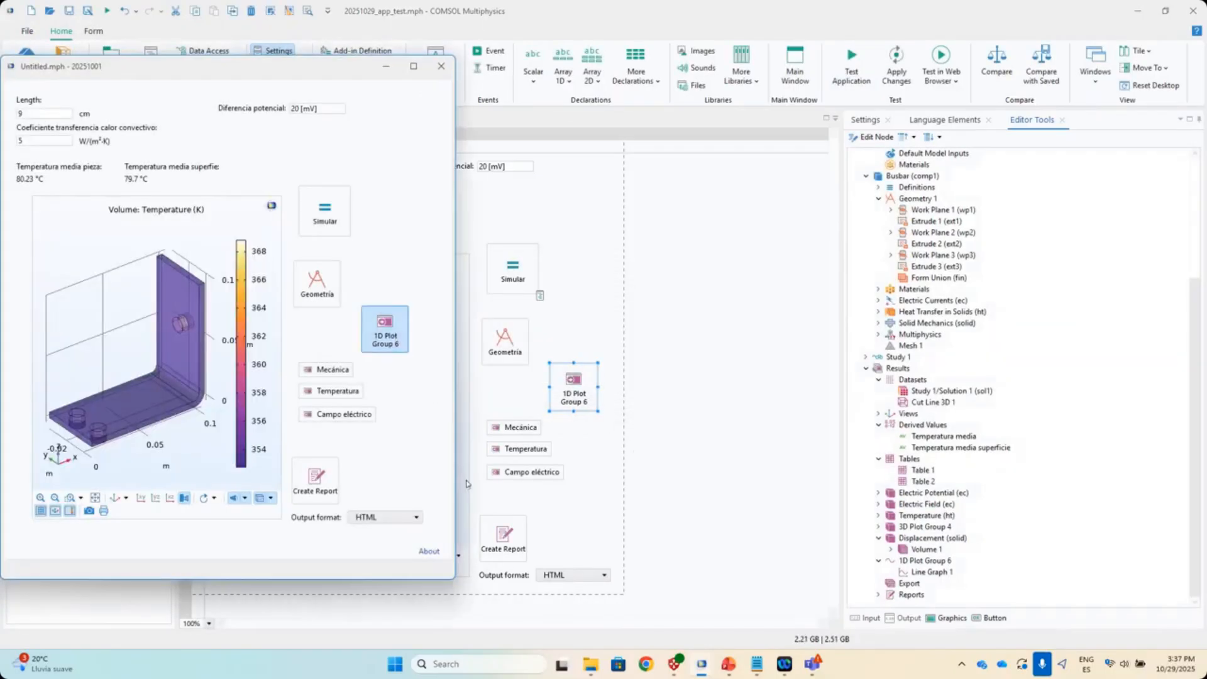
- Show the 1D temperature line graph (peak near 352.77 K), reposition the window, then close it
click(385, 329)
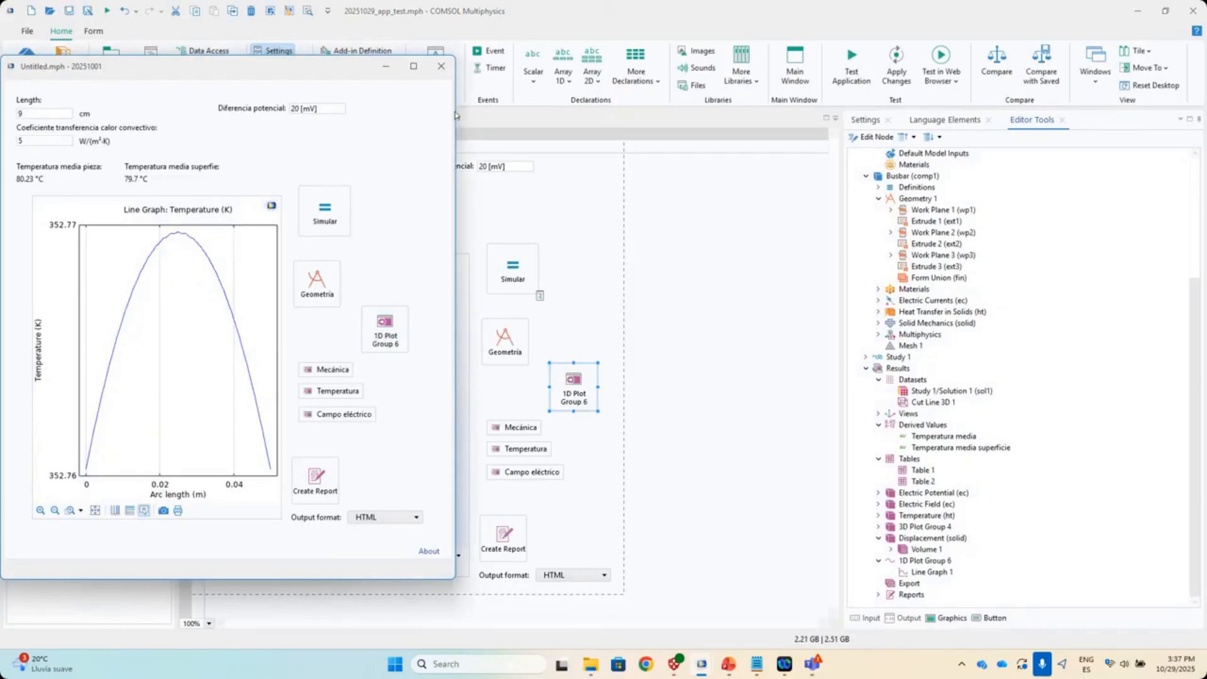
drag(457, 115, 598, 115)
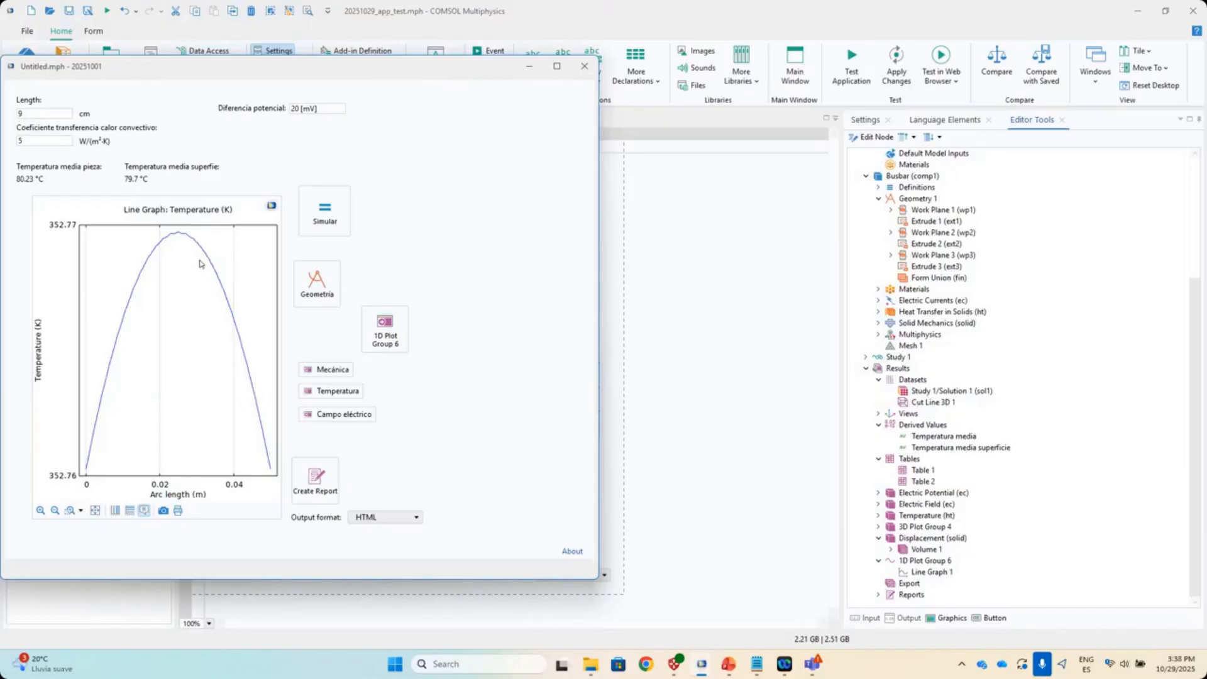
drag(152, 66, 178, 74)
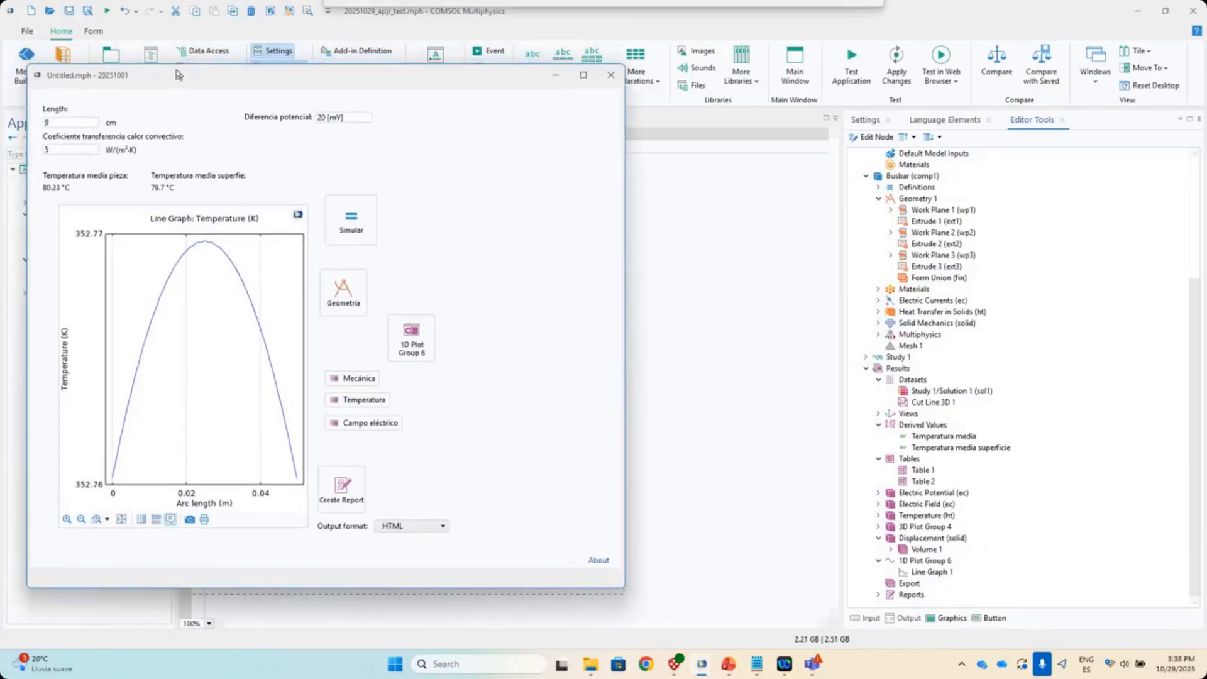
click(609, 76)
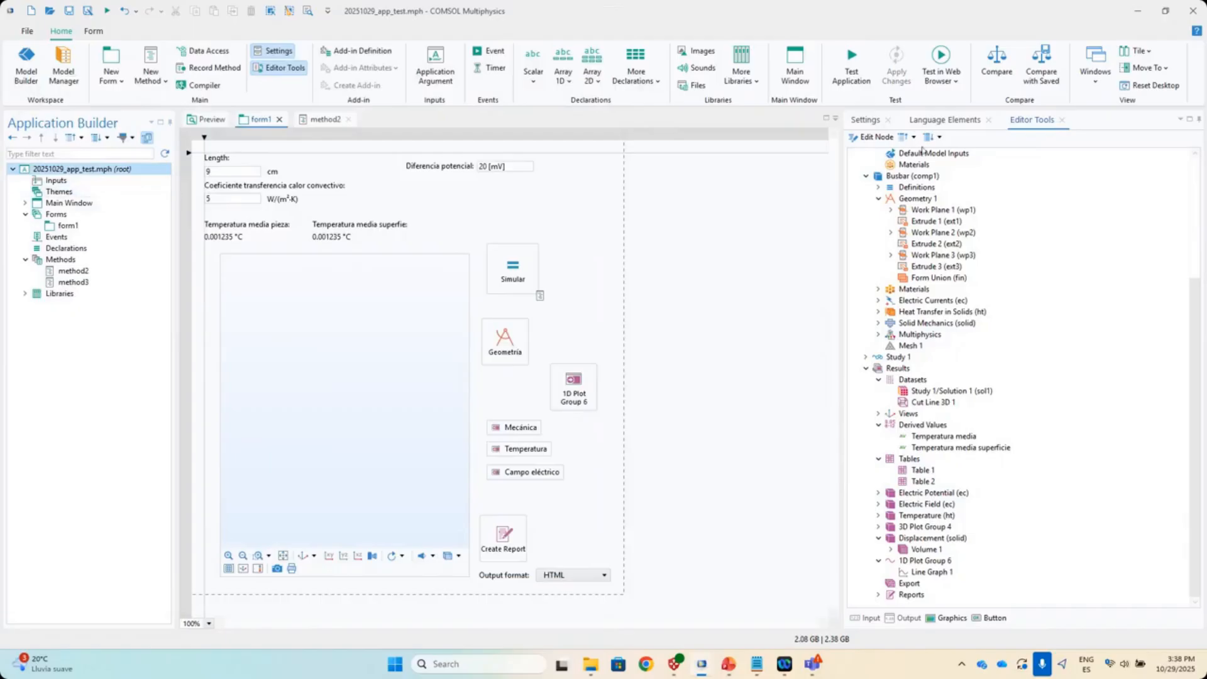
- In the application's root settings, keep 'When starting with COMSOL Multiphysics' on Run application
click(868, 121)
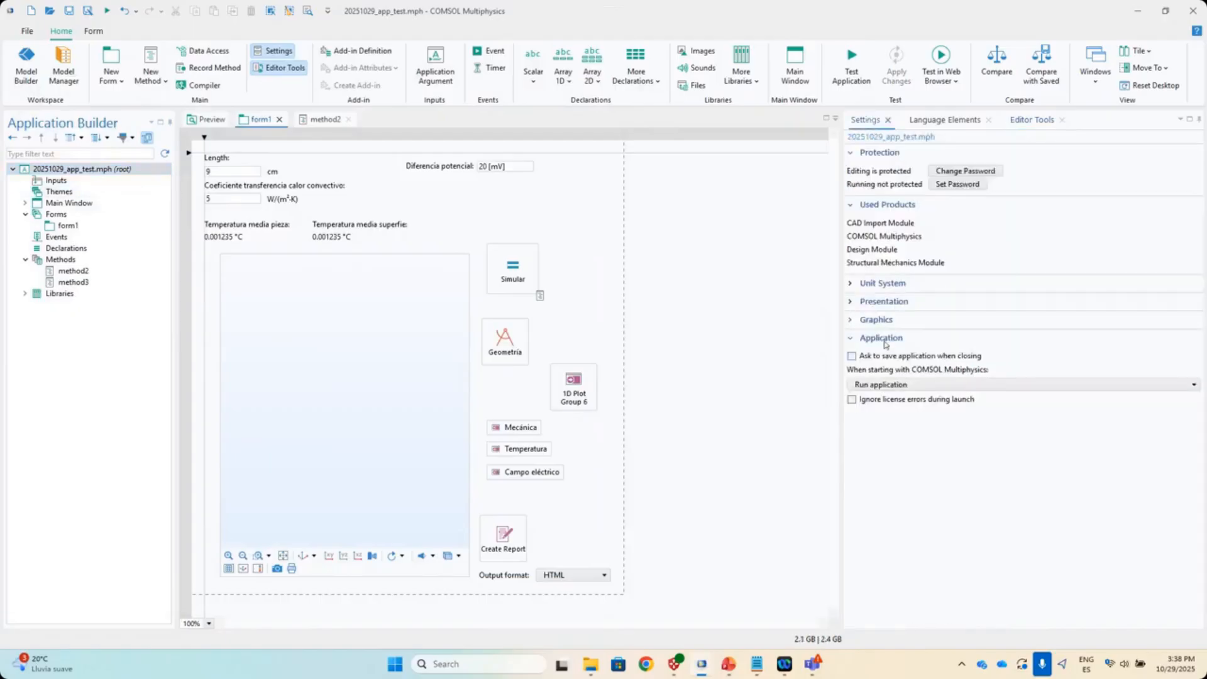
click(901, 385)
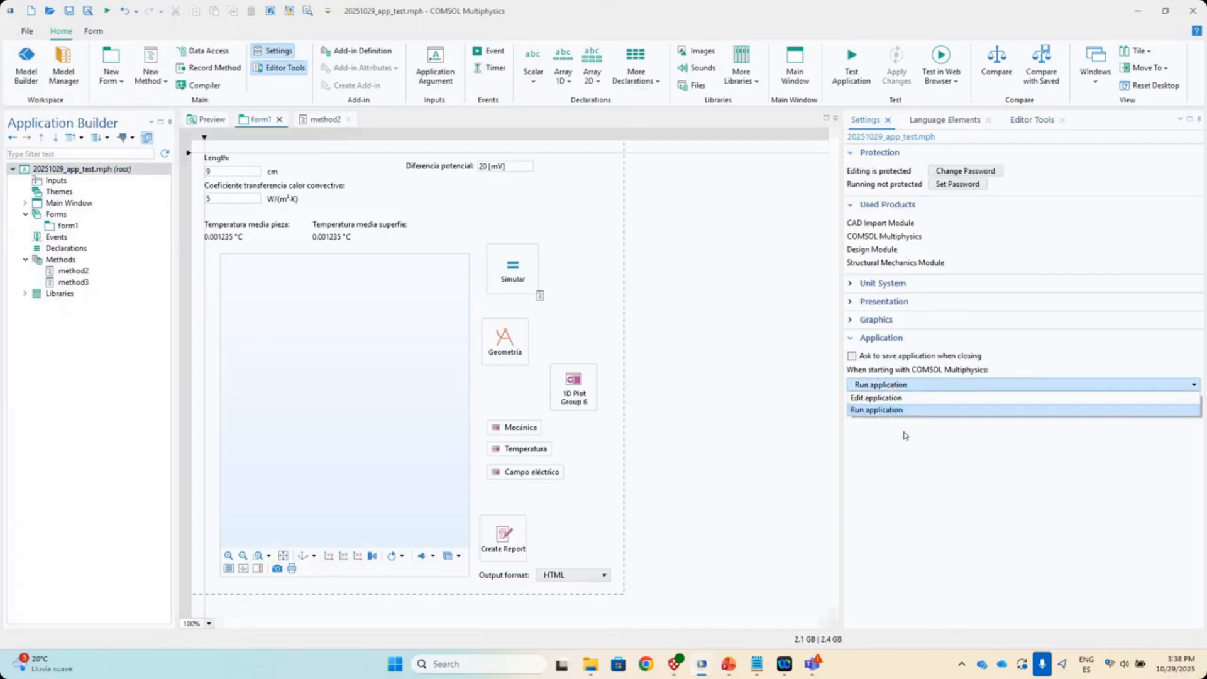
click(906, 434)
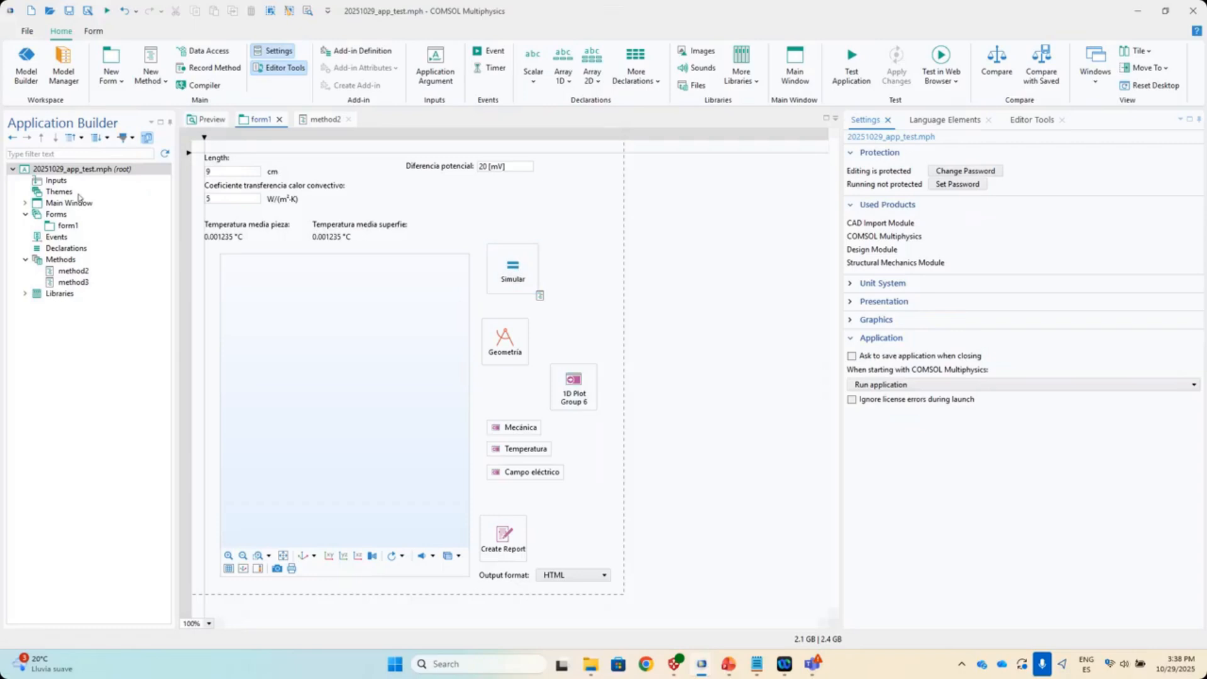
- Open method2's code in the method editor
double_click(75, 270)
drag(253, 303, 212, 132)
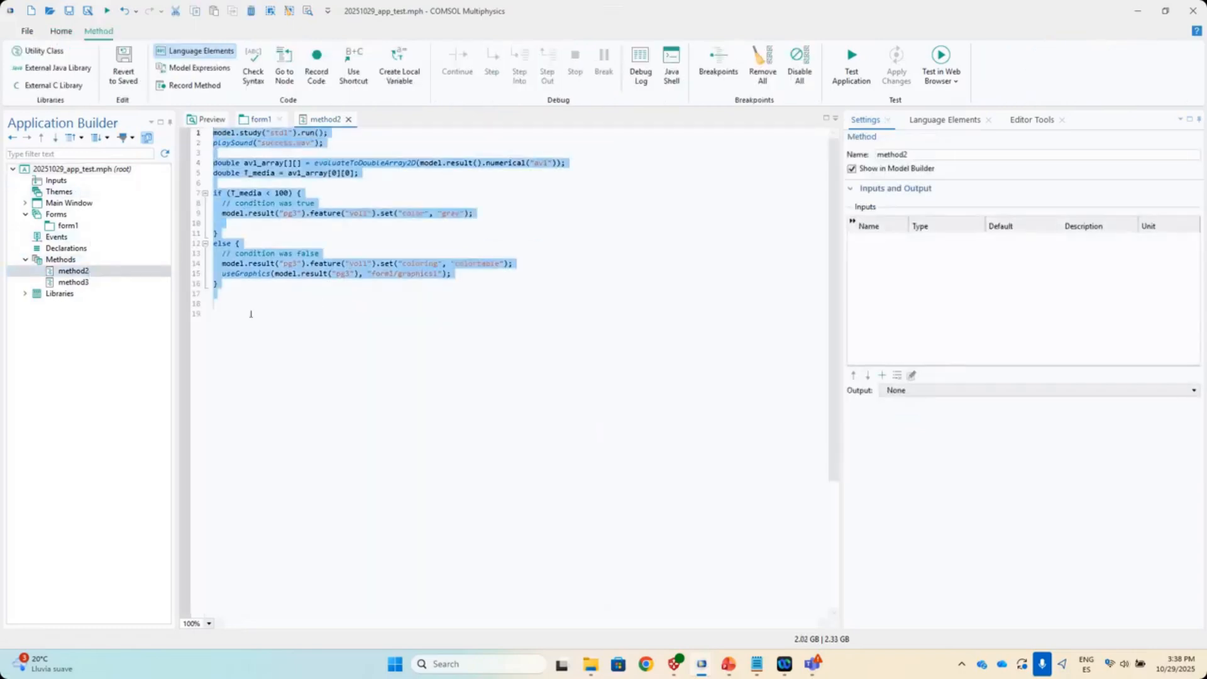
click(251, 314)
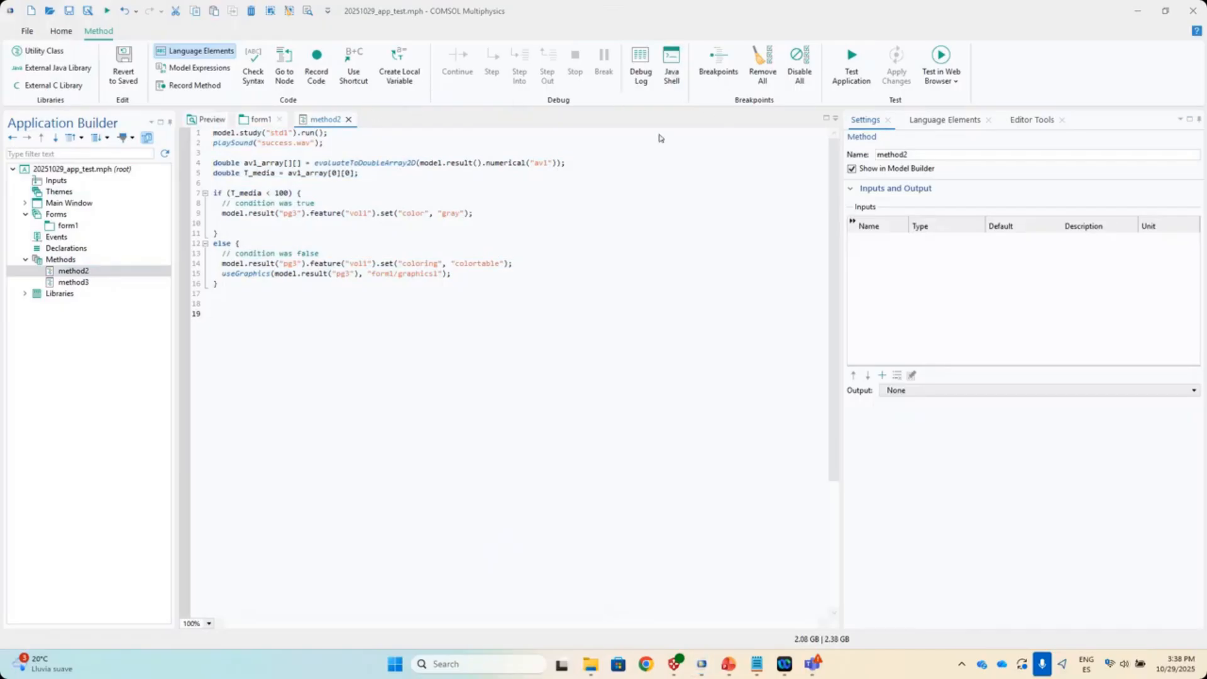
- Insert an If-else block from Language Elements at line 19, then delete it
click(950, 125)
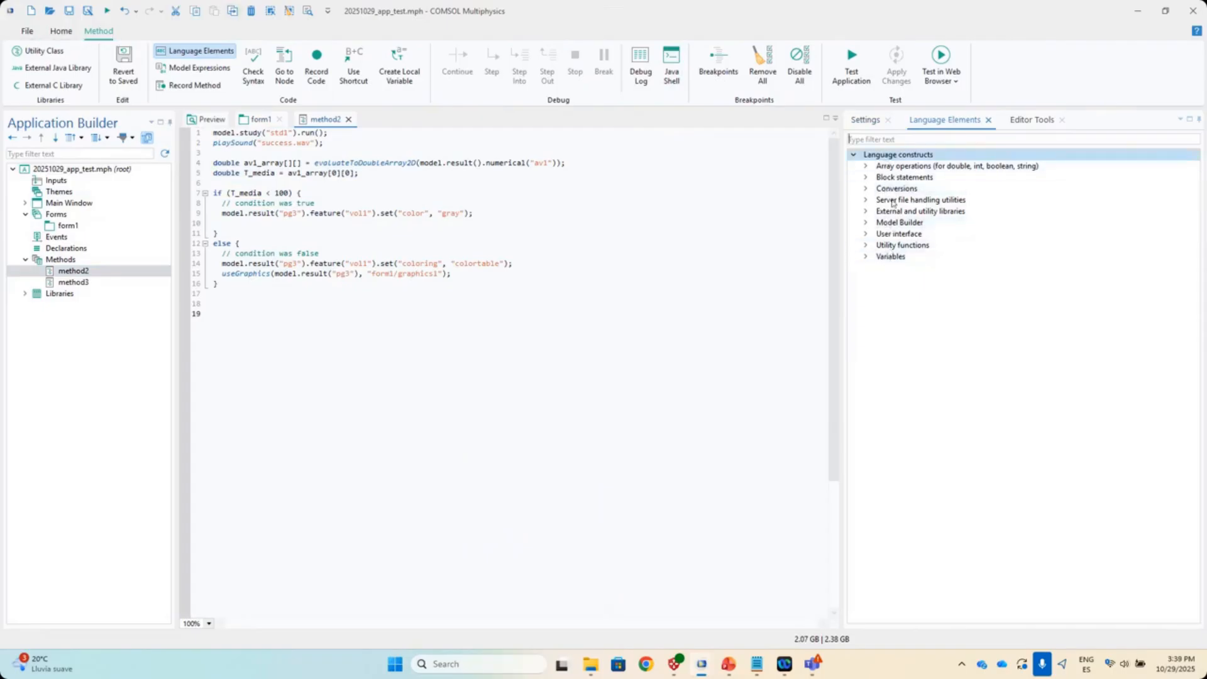
click(867, 189)
click(866, 177)
click(937, 234)
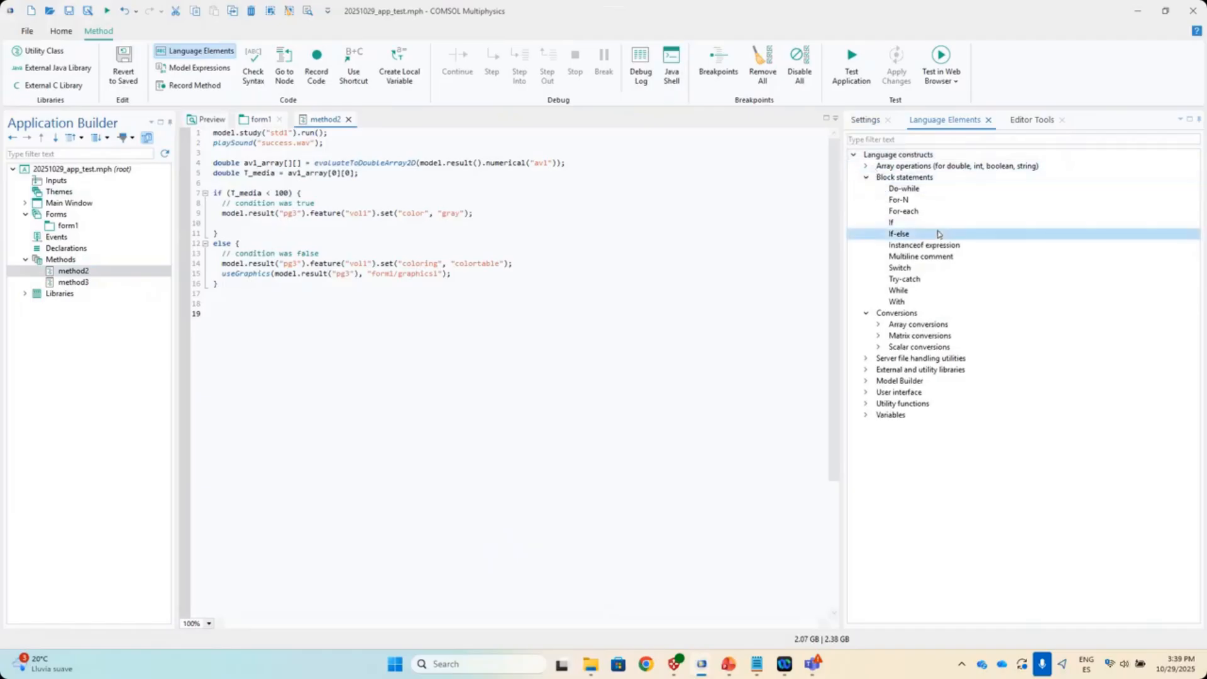
drag(941, 237, 195, 311)
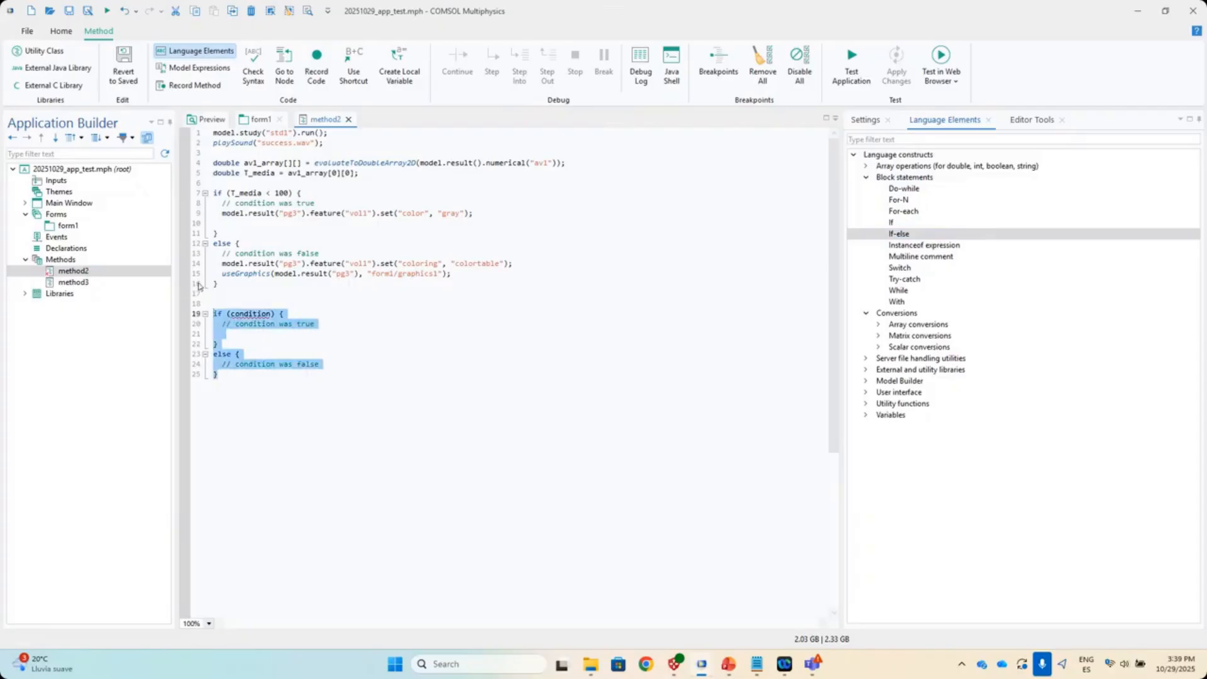
key(BackSpace)
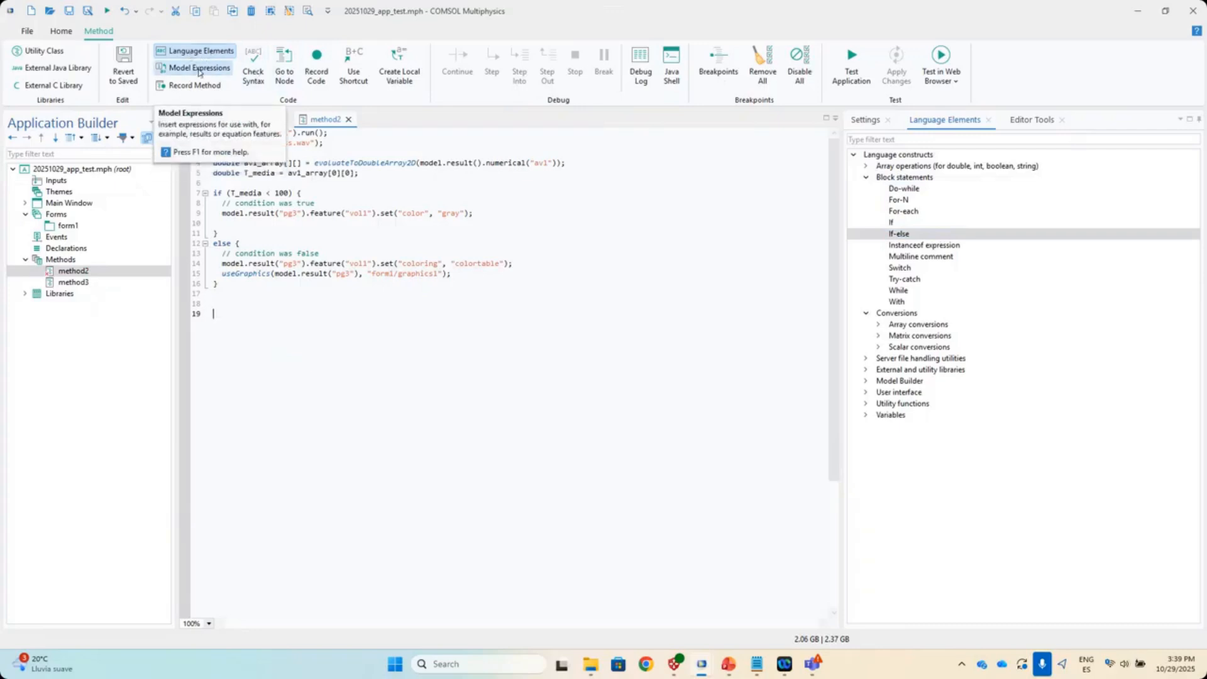
- Briefly view the Model Expressions list, then return to the Language Elements list
click(198, 68)
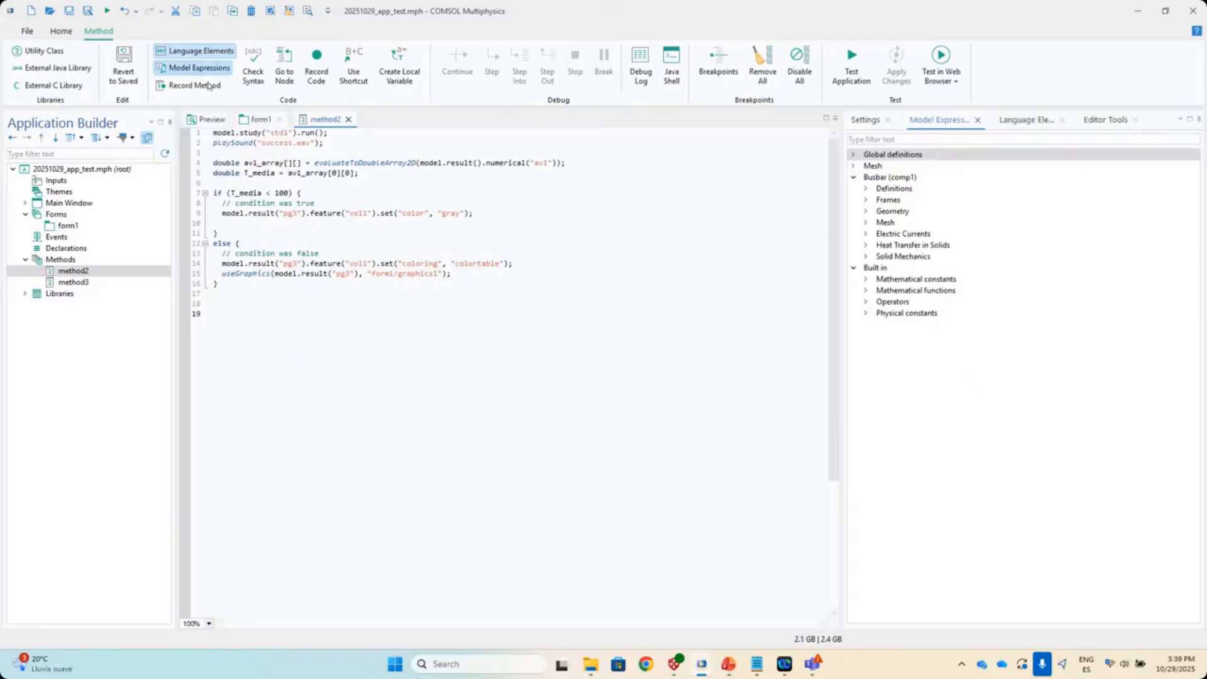
click(198, 68)
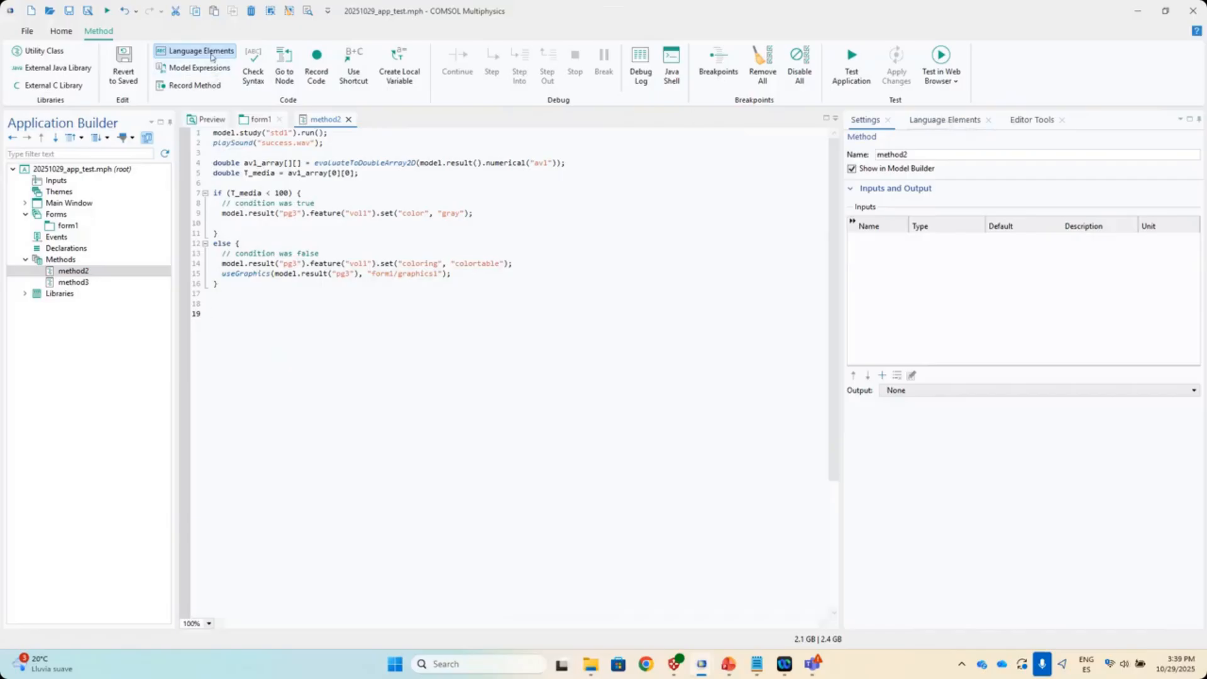
click(212, 55)
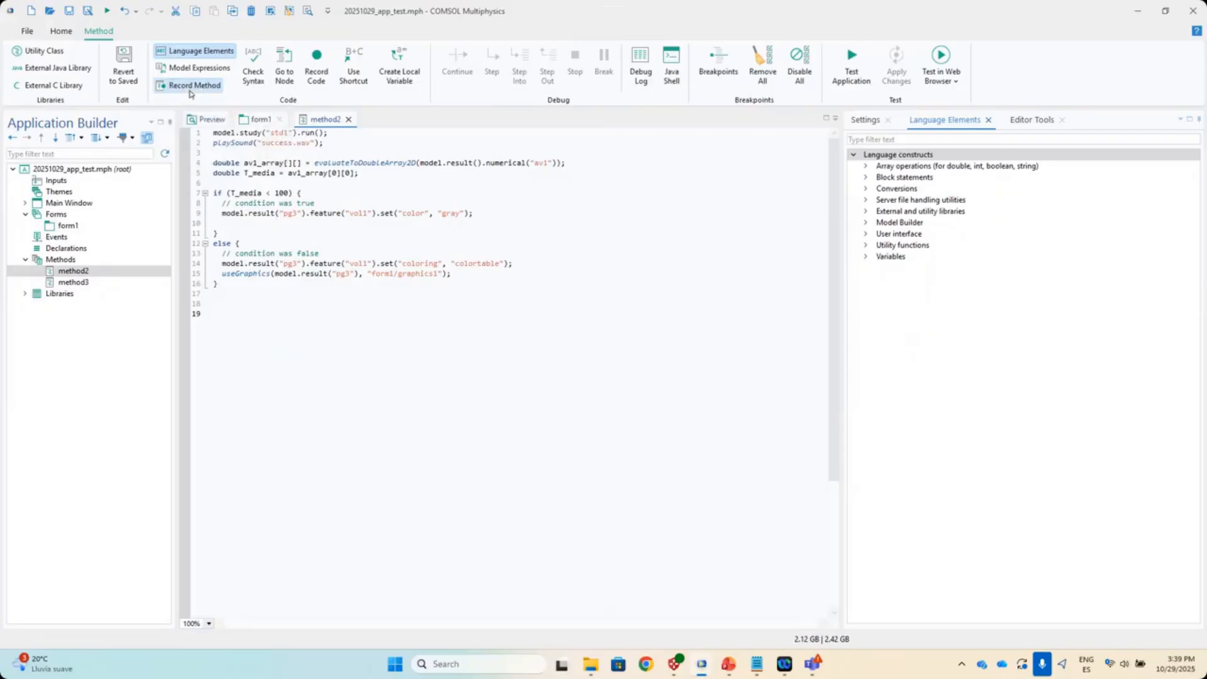
click(62, 33)
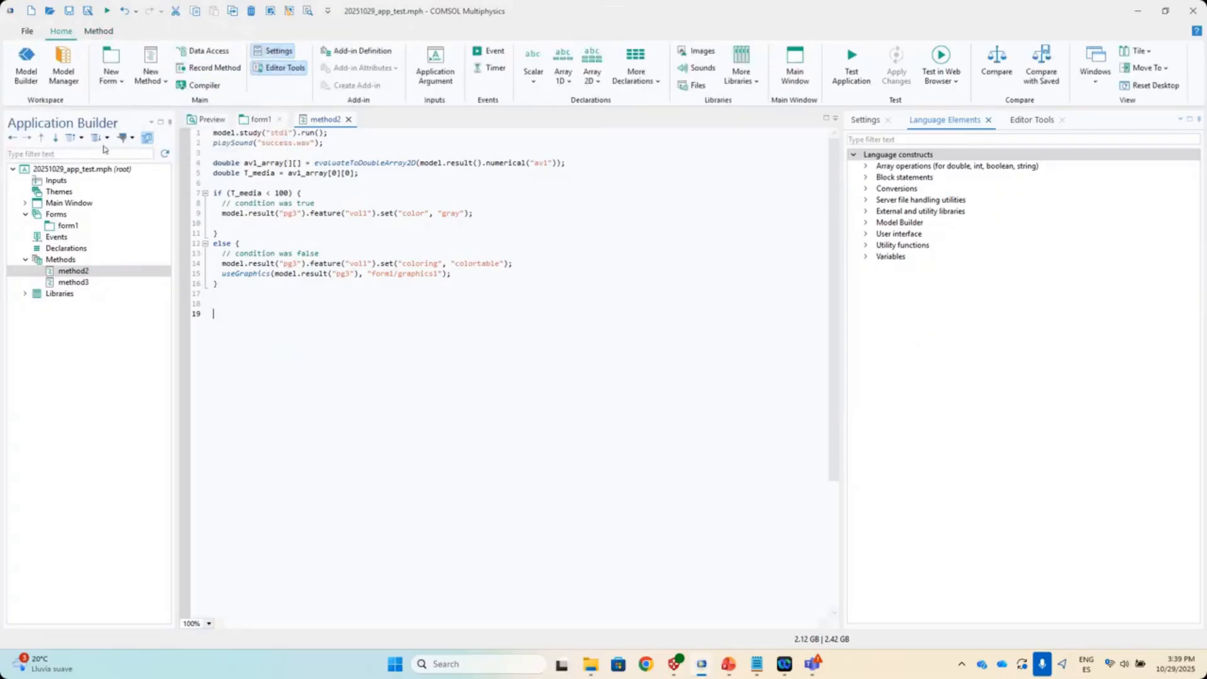
- In the Model Builder, show the Temperature (ht) Volume 1 coloring settings using HeatCameraLight
click(33, 70)
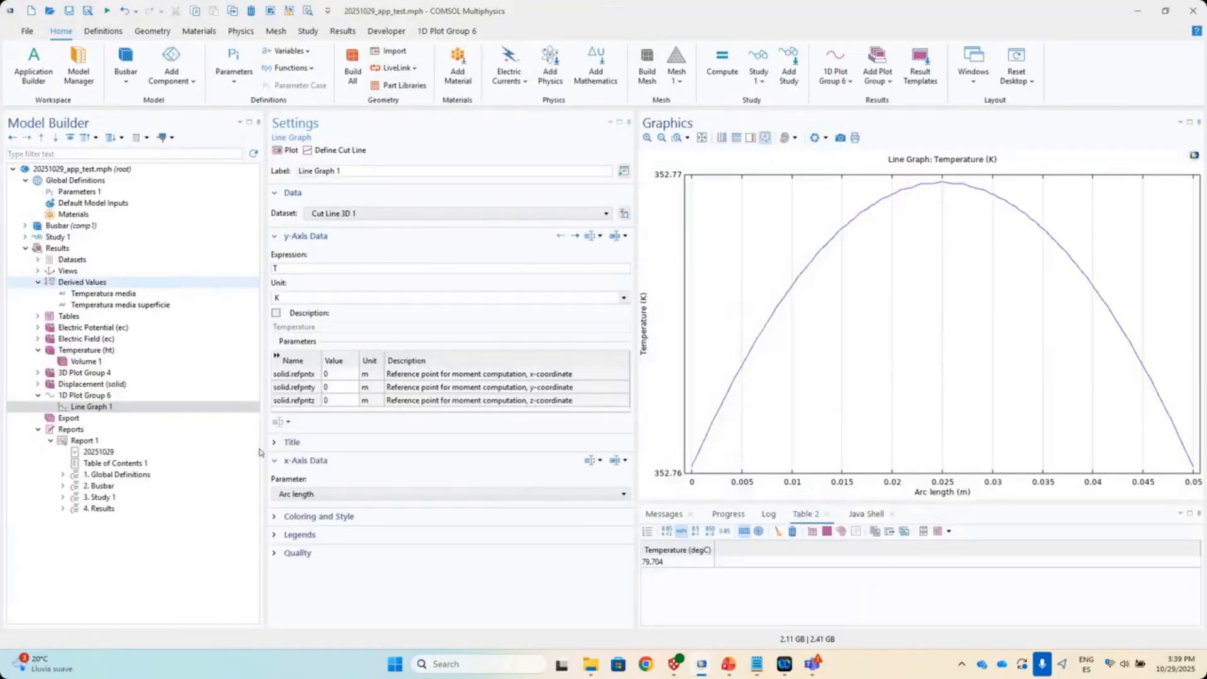
click(86, 351)
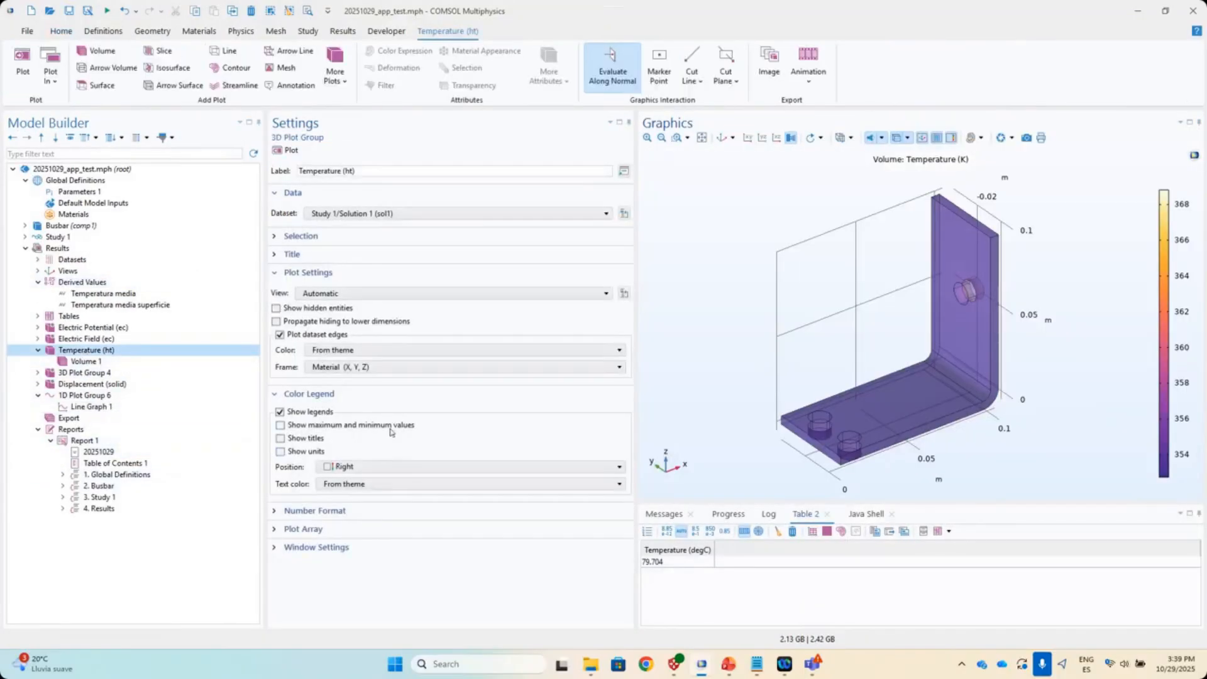
click(125, 362)
scroll(427, 452, down, 2)
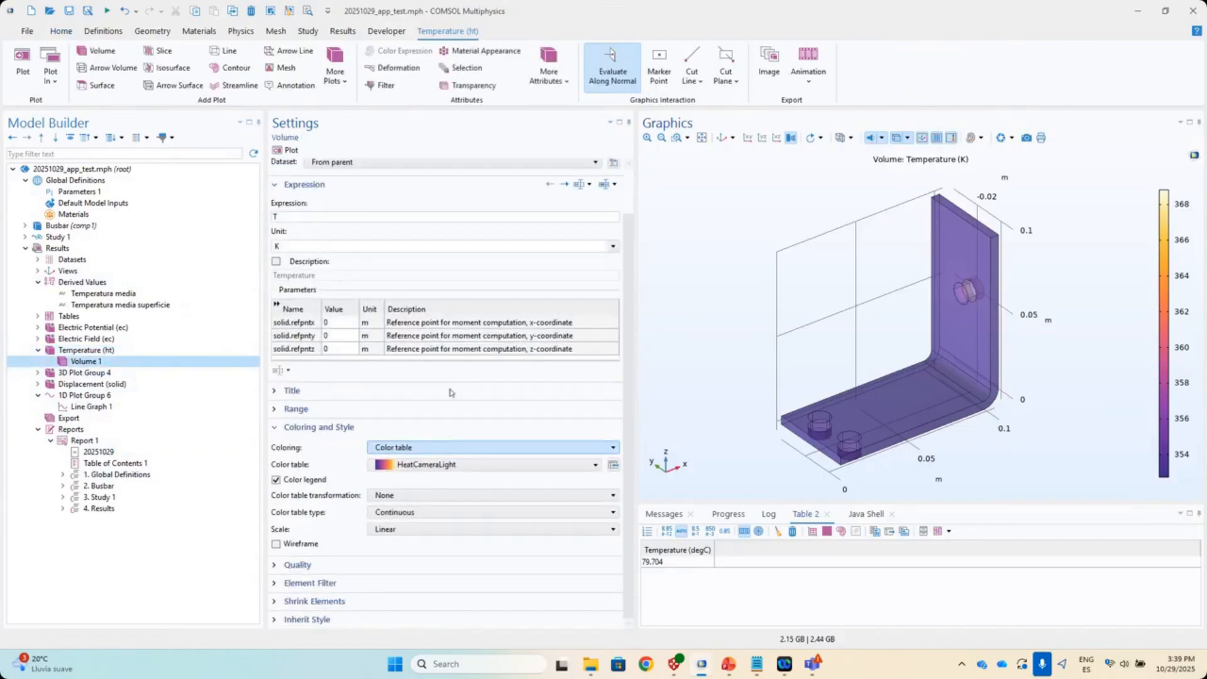
click(386, 31)
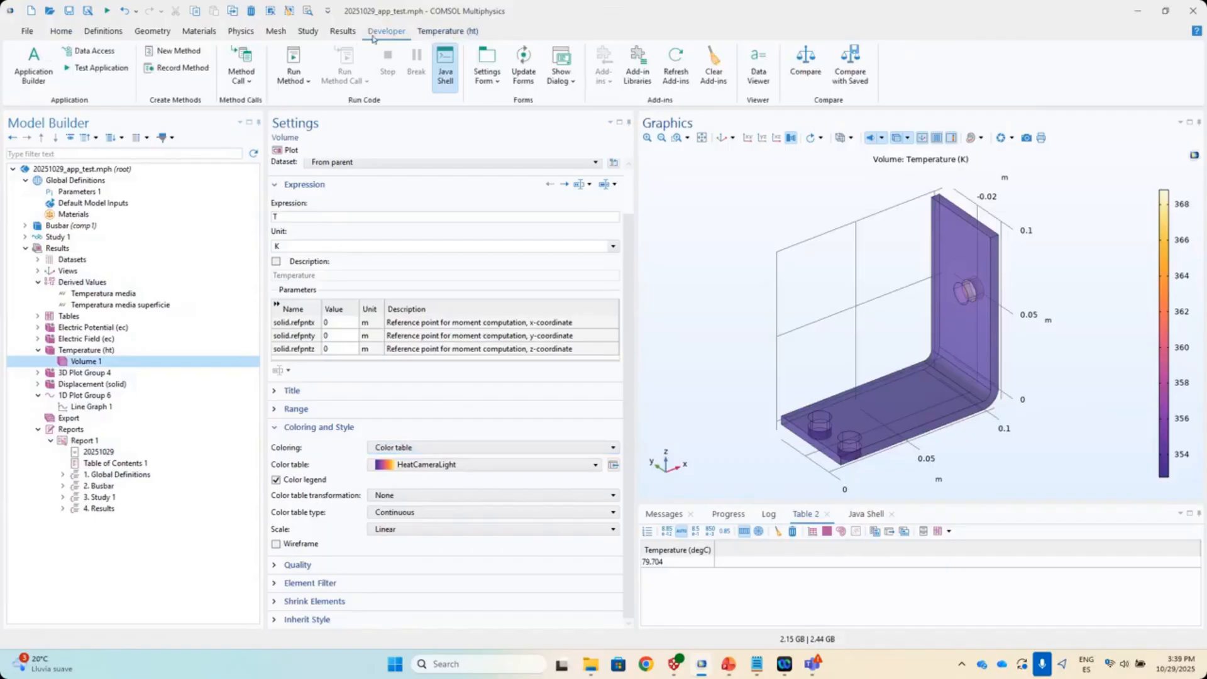
- Start recording a new method named method4
click(178, 68)
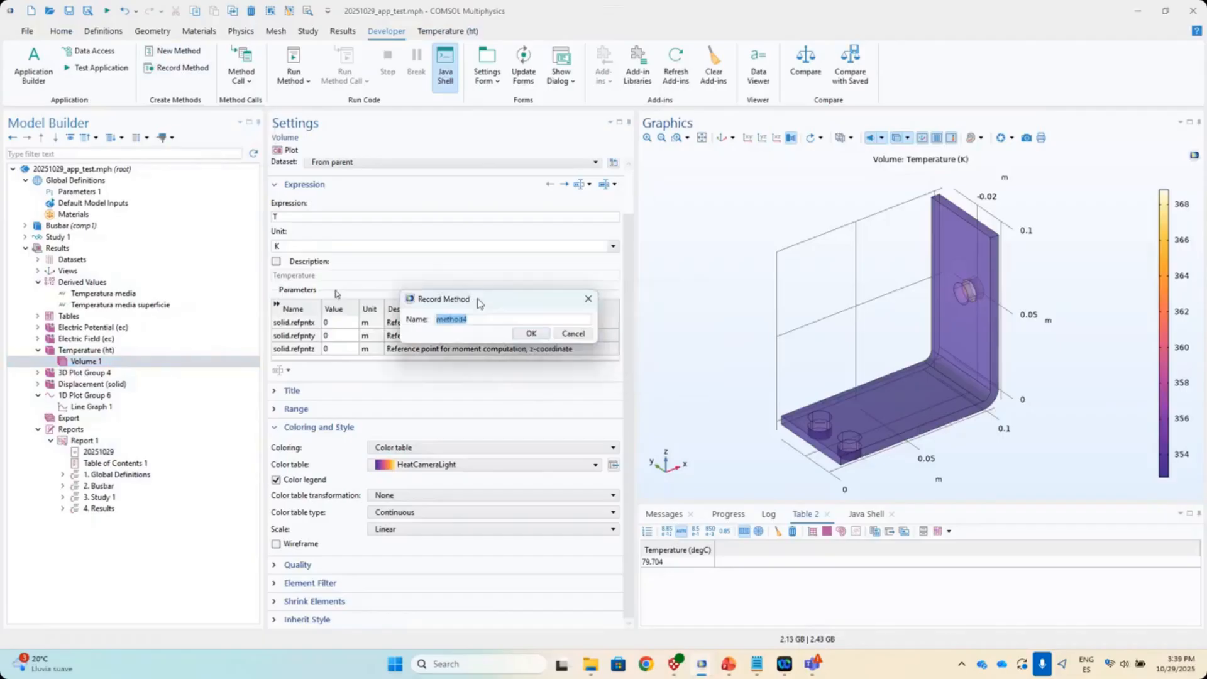
drag(479, 304, 337, 295)
click(388, 327)
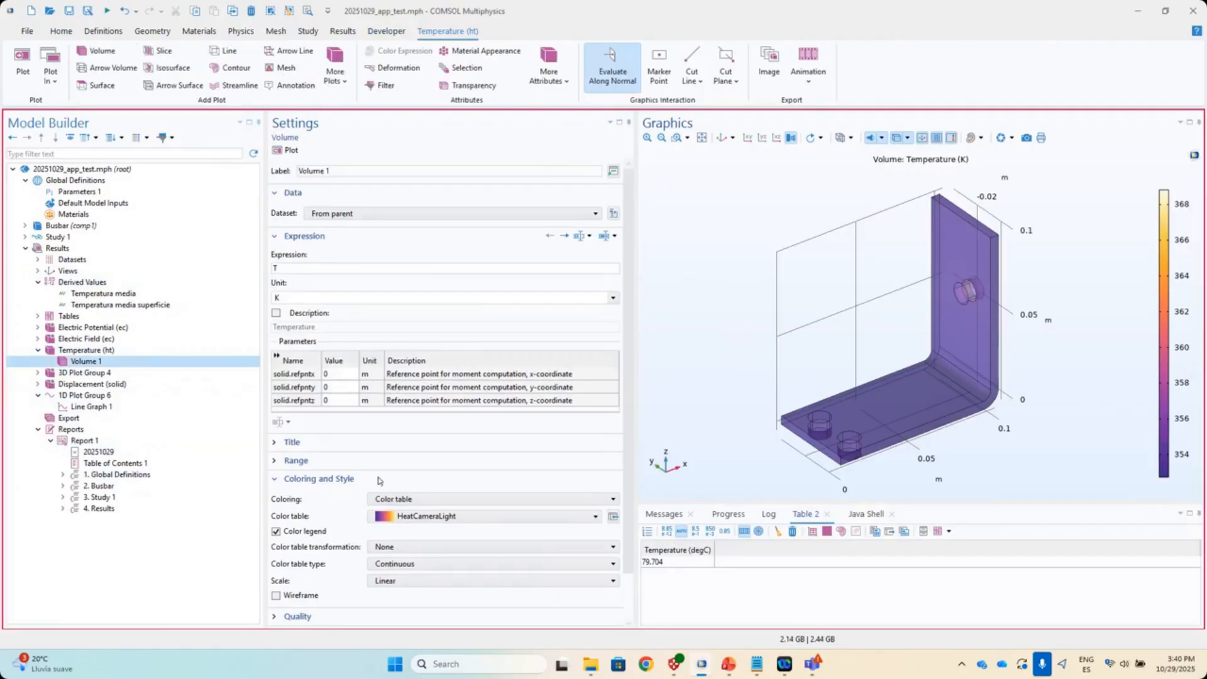
- Switch the Volume 1 coloring to Uniform and back to Color table, then stop recording and view the code
scroll(380, 481, down, 1)
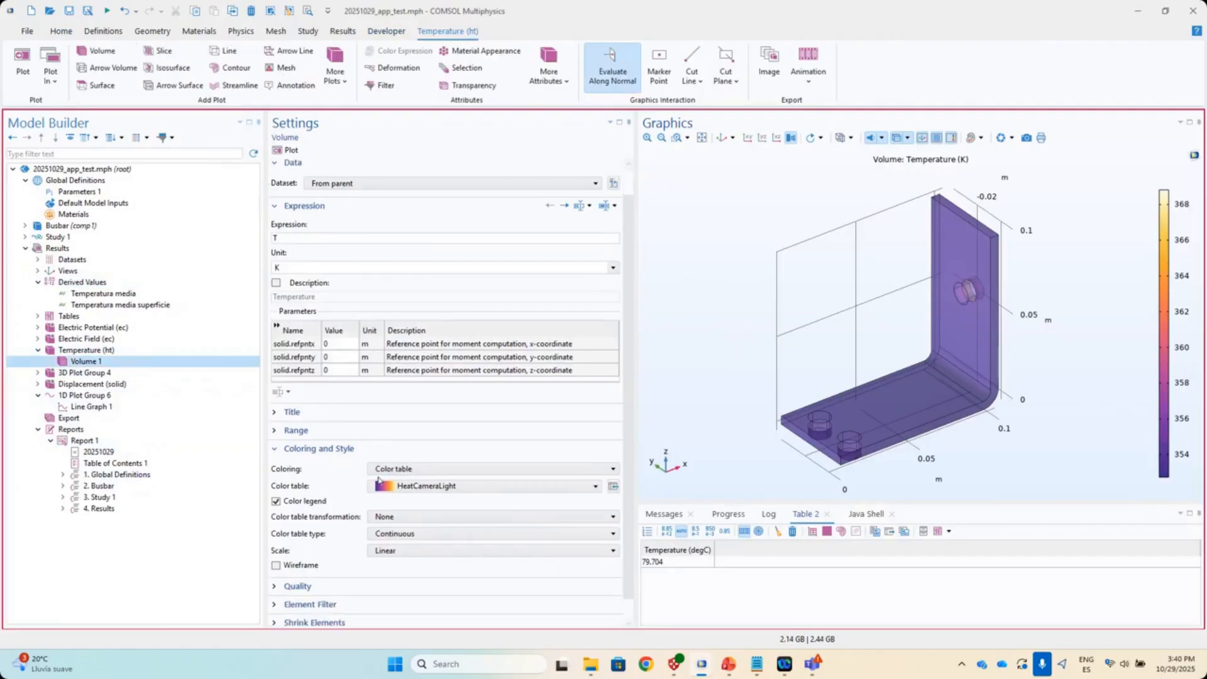
click(388, 473)
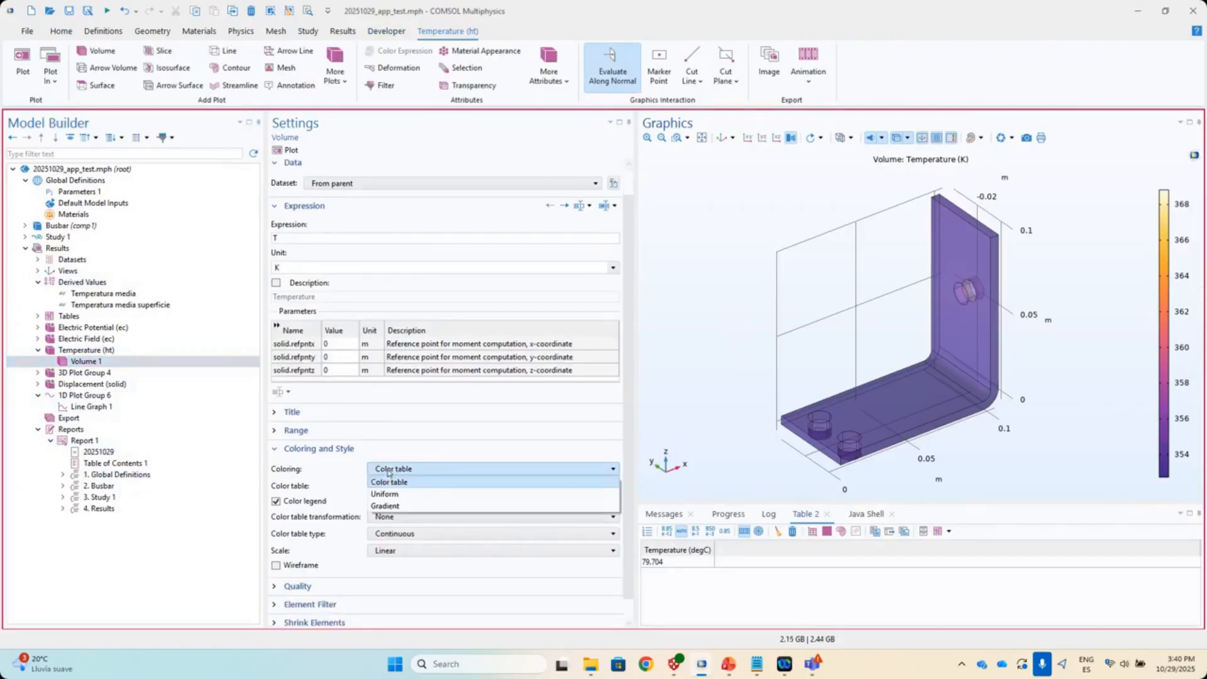
click(406, 504)
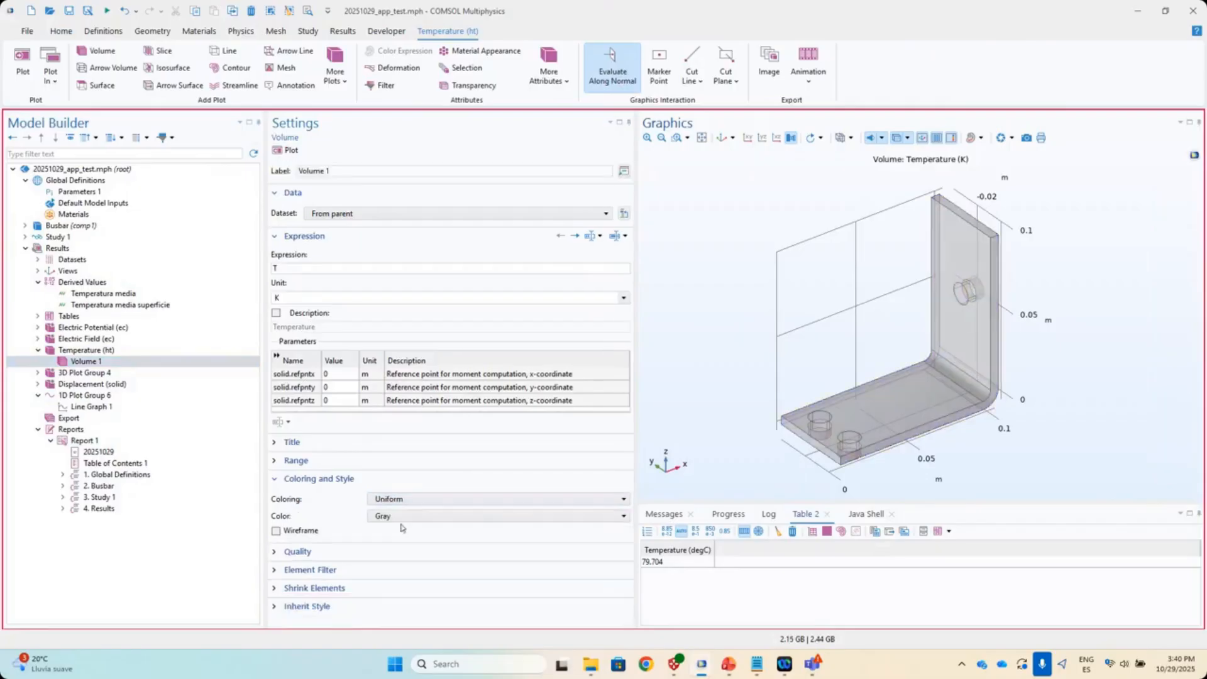
click(404, 500)
click(405, 514)
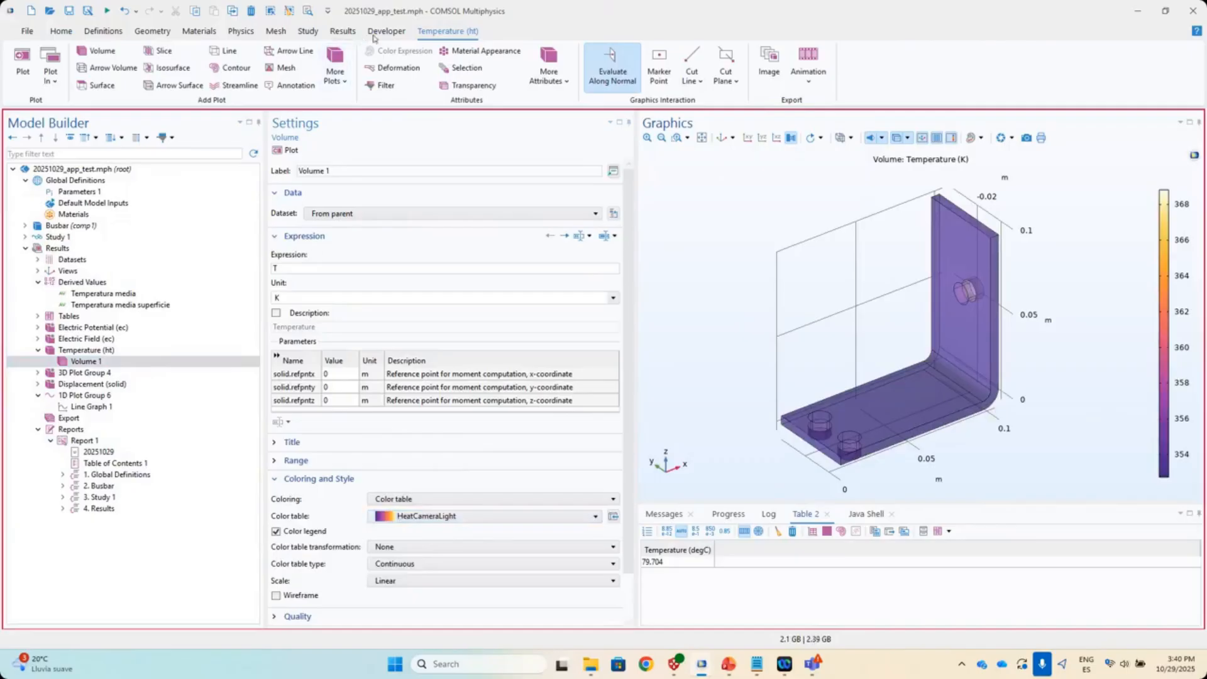
click(387, 31)
click(201, 74)
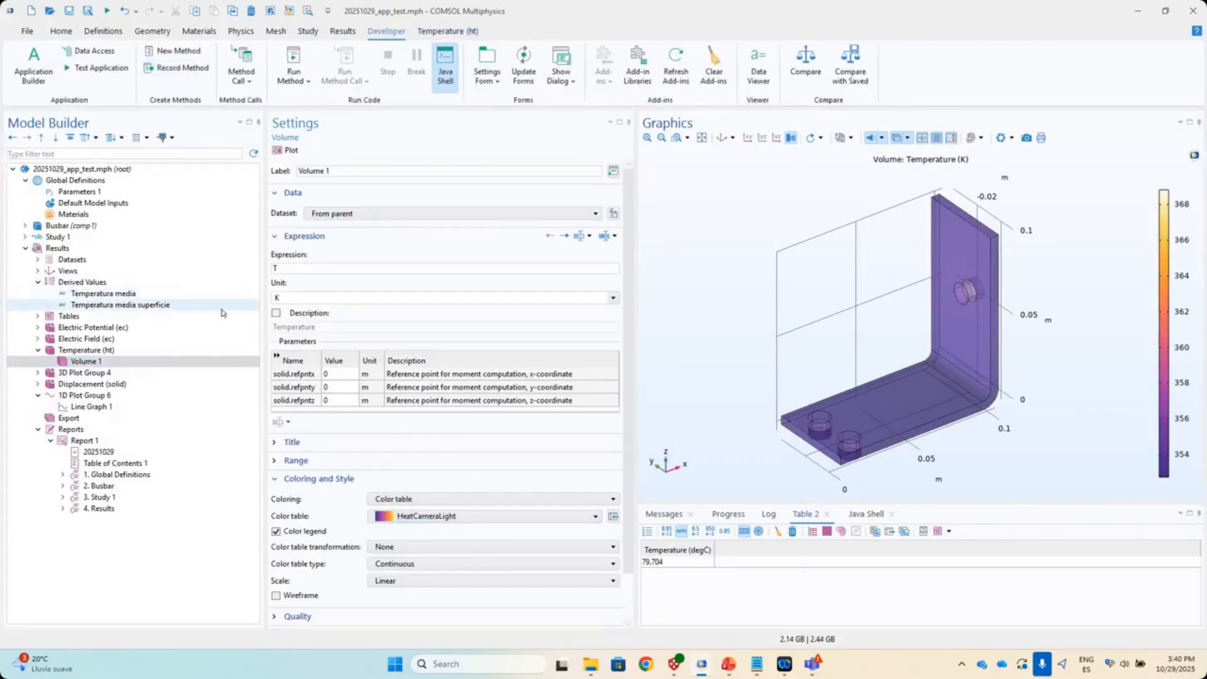
click(37, 60)
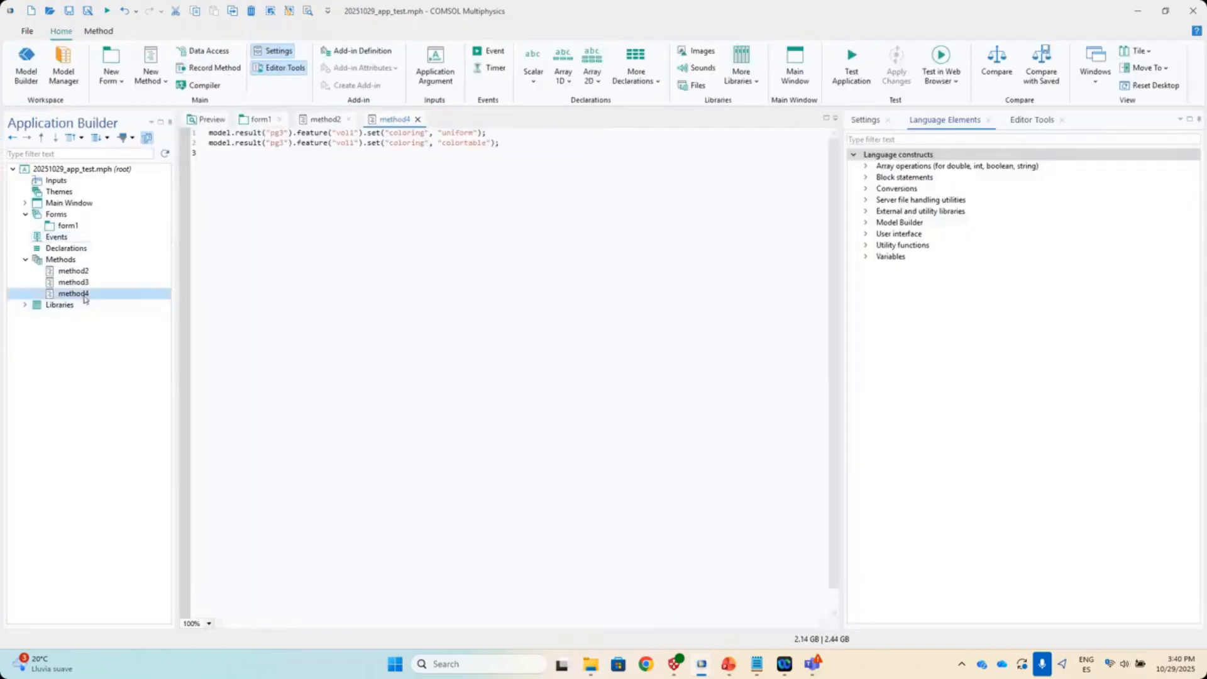
- Cut both recorded coloring lines out of method4
click(505, 144)
drag(505, 144, 209, 132)
key(ctrl+c)
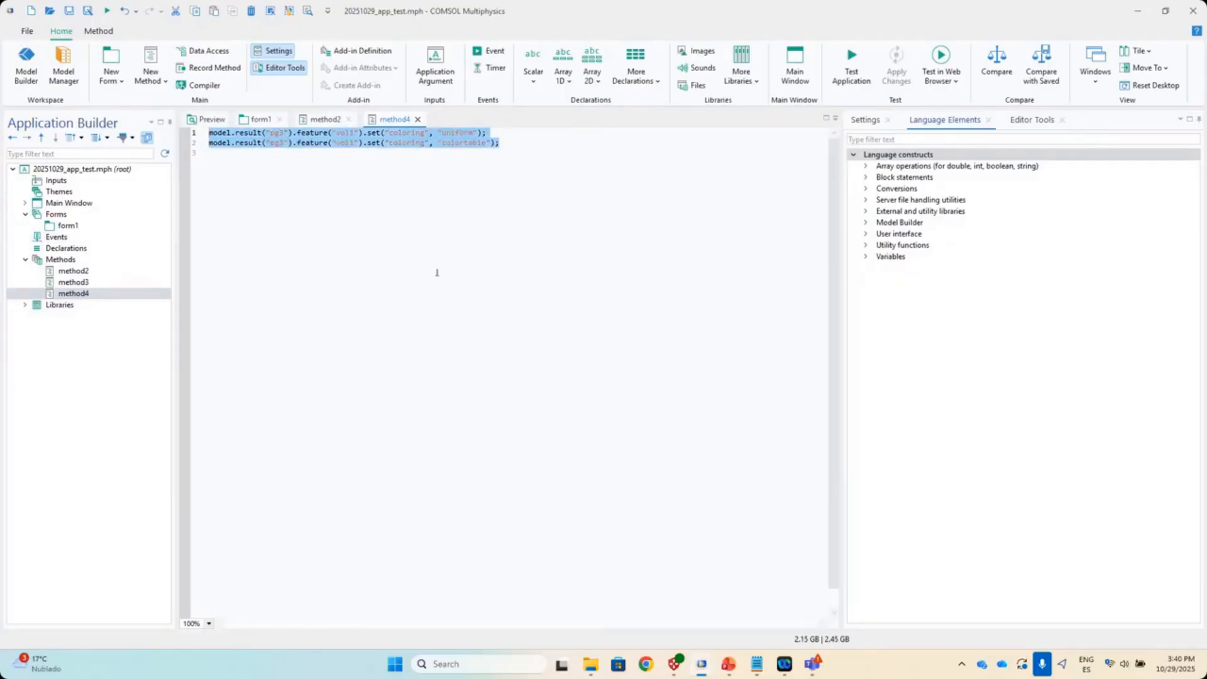
key(Delete)
- Paste the lines into method2, delete them again, and return to the form1 layout
click(320, 121)
key(ctrl+v)
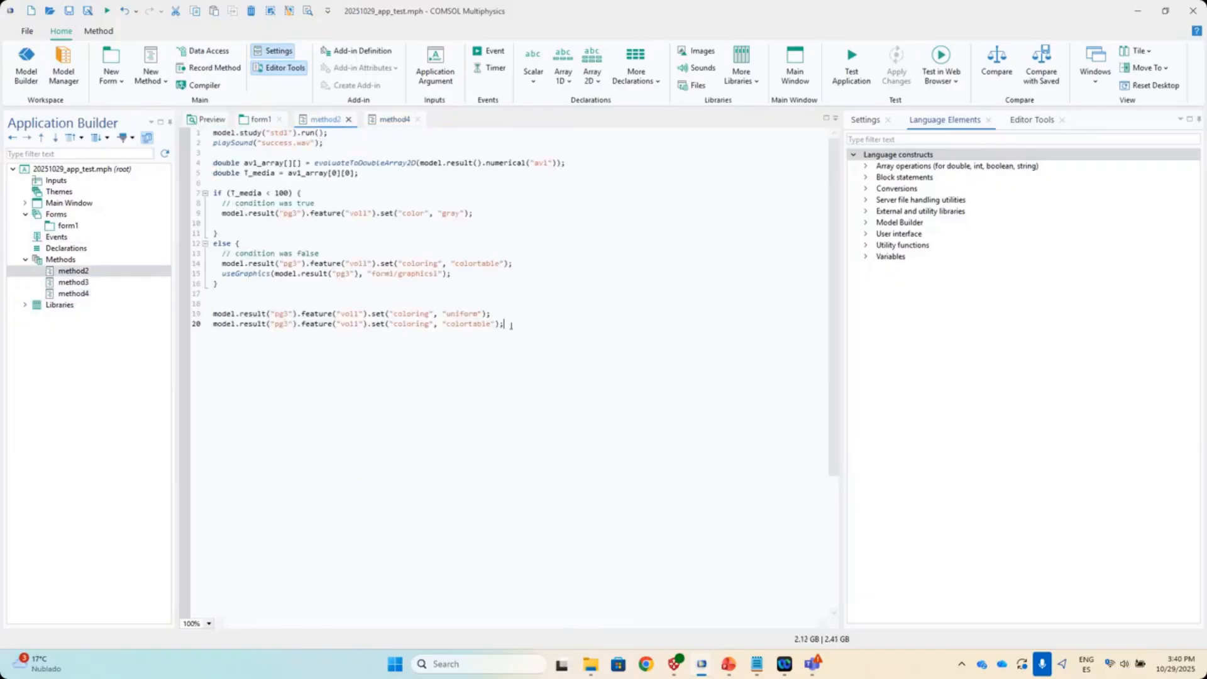
shift+click(207, 307)
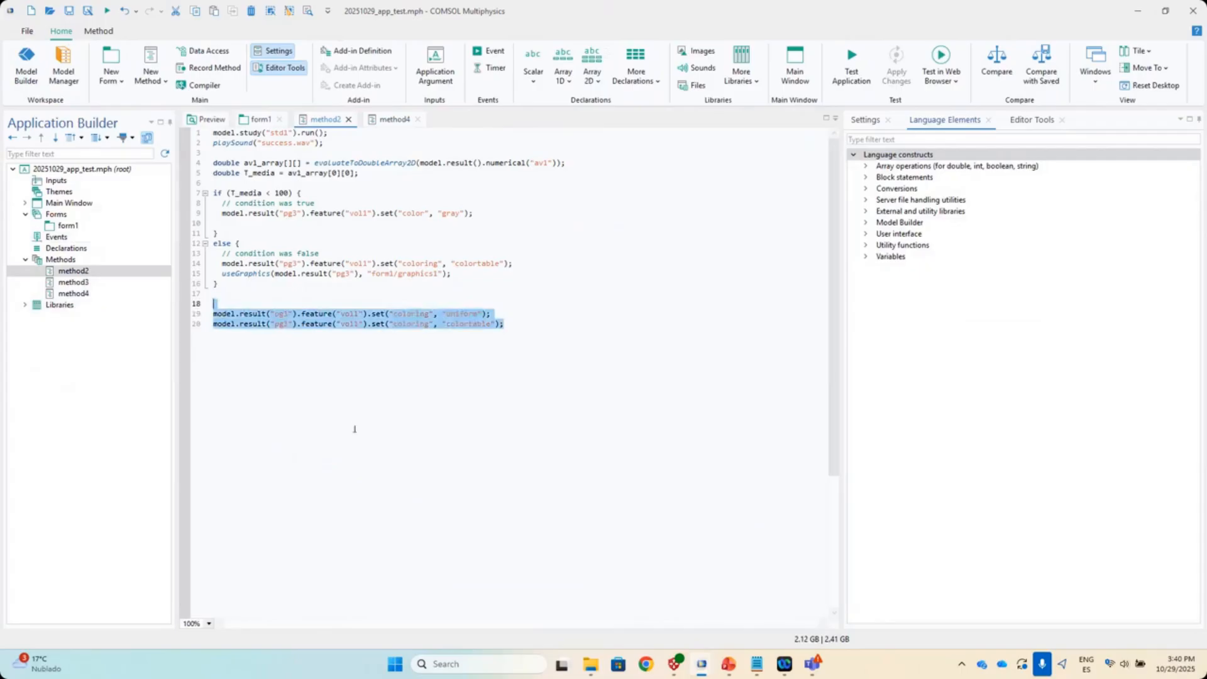
key(Delete)
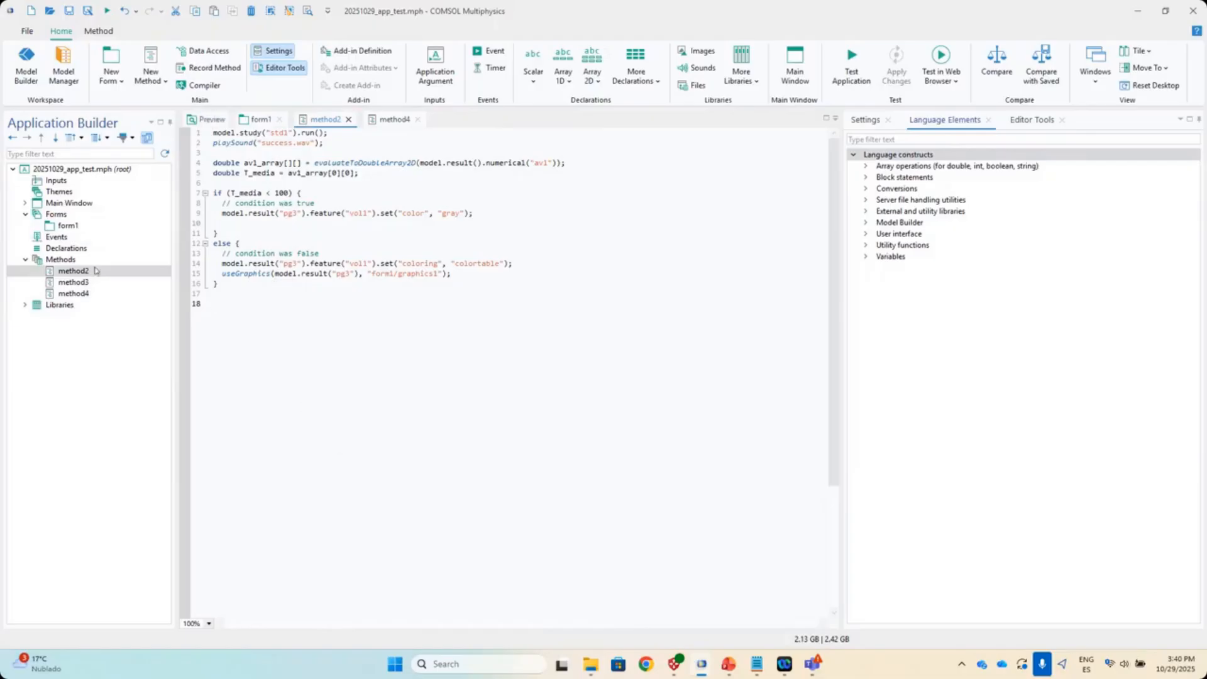
click(261, 119)
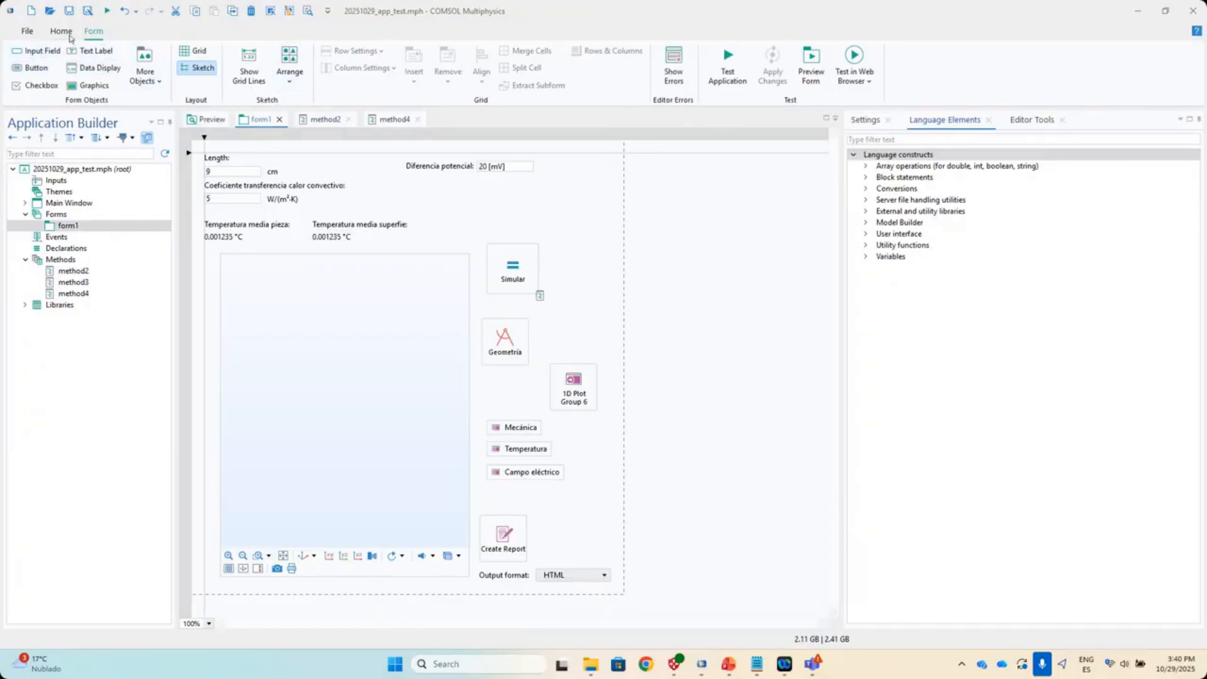
click(66, 34)
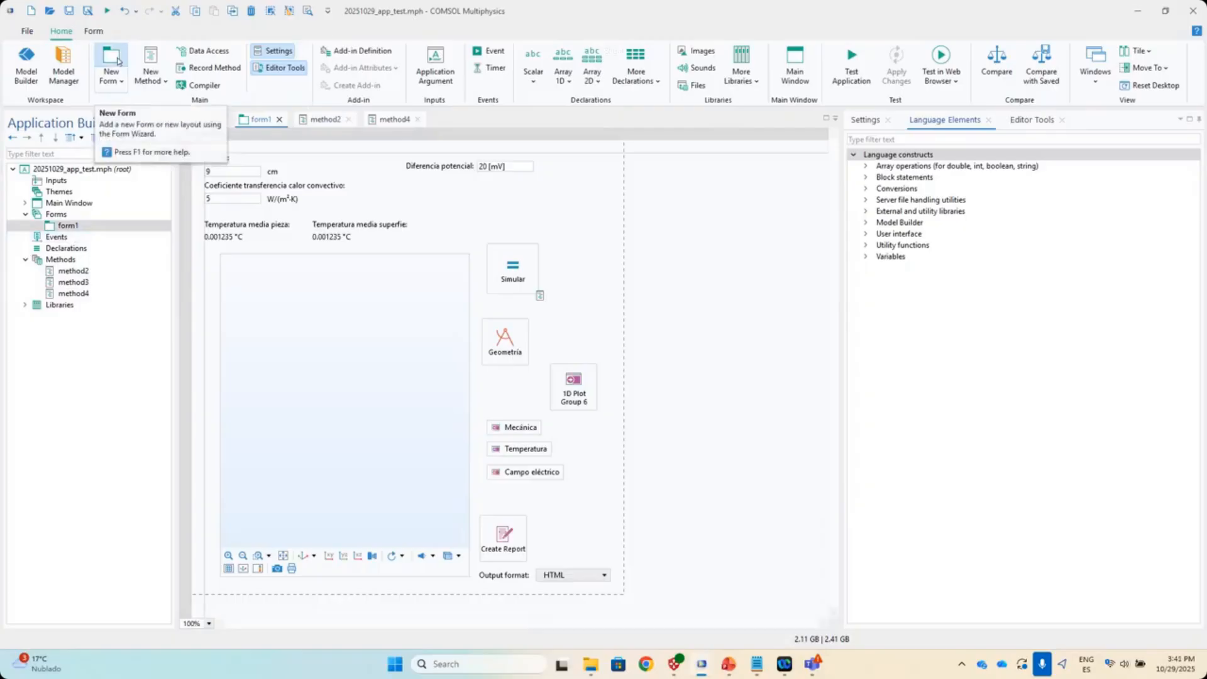
- Start a new single form with Length (L) and htc as inputs
click(118, 61)
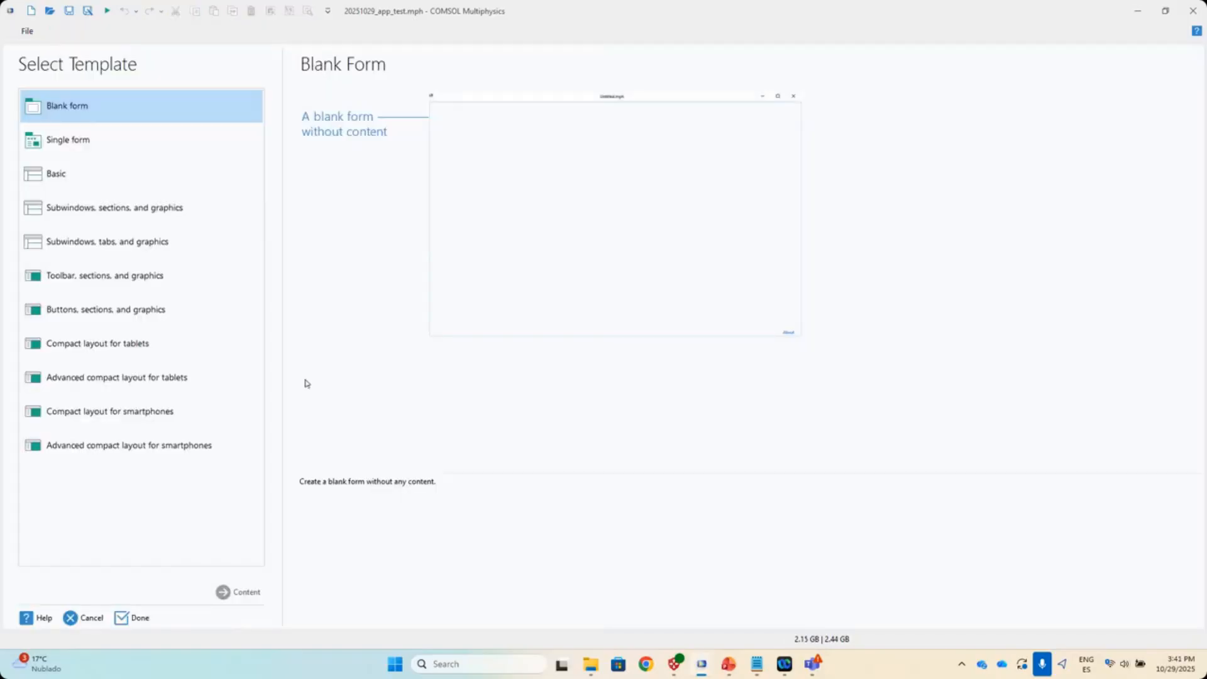
click(93, 141)
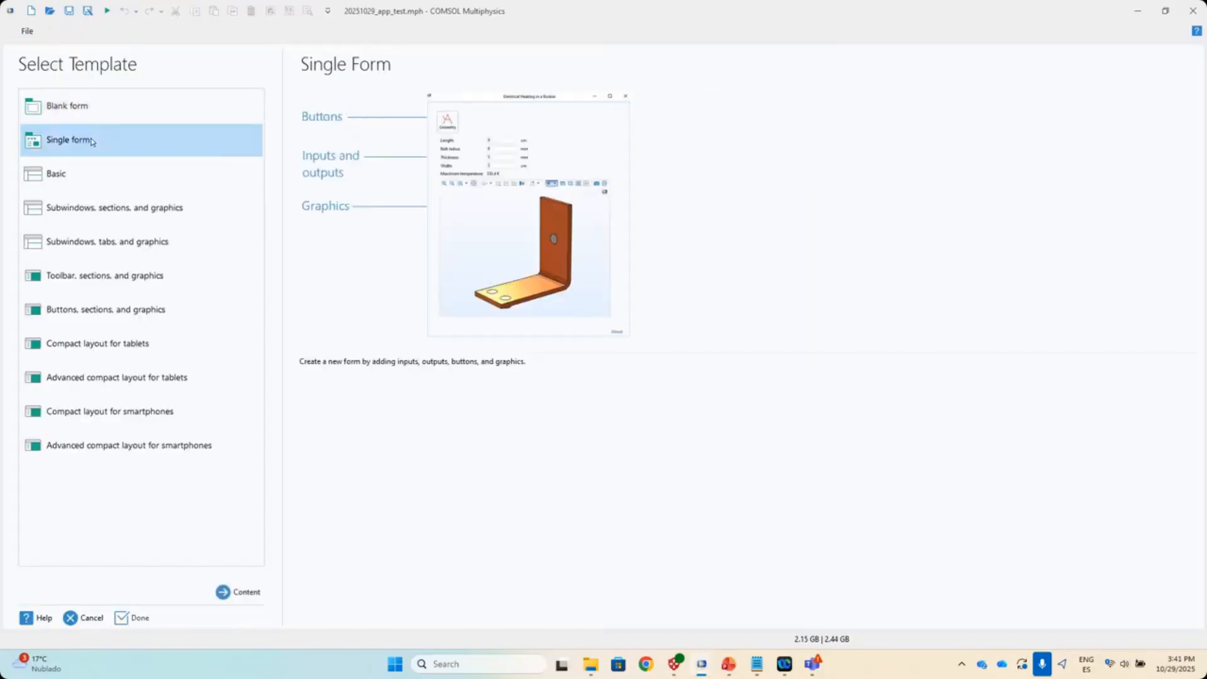
click(246, 593)
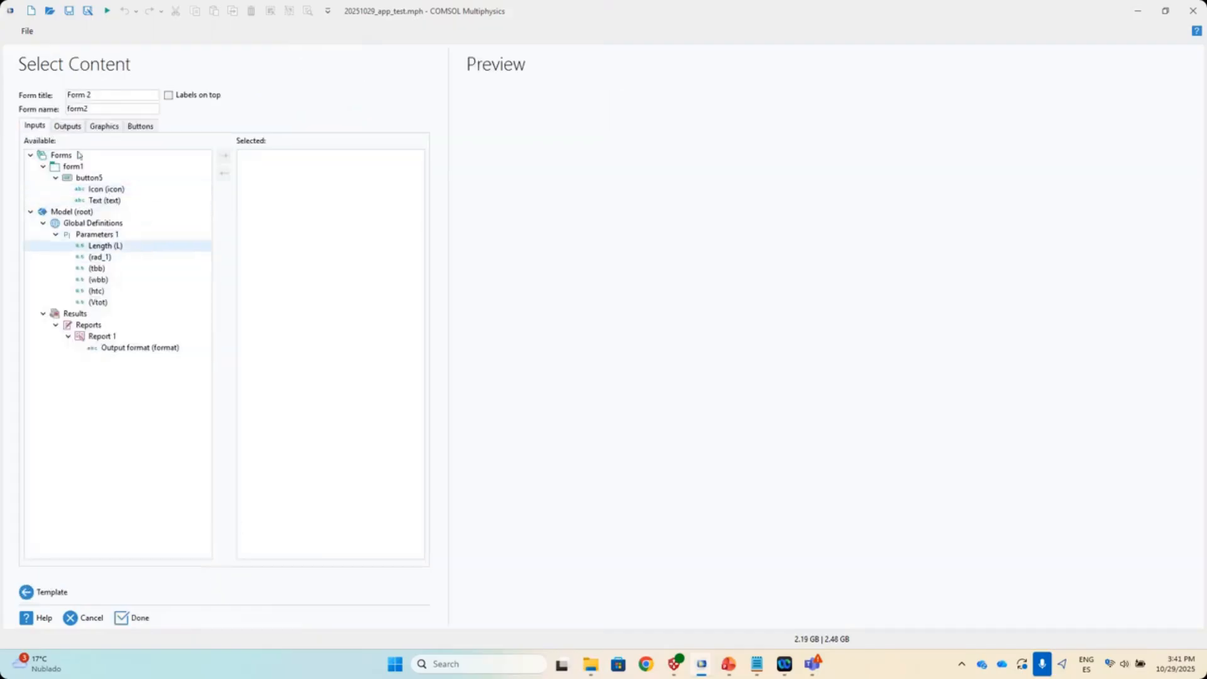
click(114, 249)
click(224, 155)
click(110, 283)
click(224, 155)
- Add Temperatura media superficie and Temperatura media outputs plus the Temperature (ht) plot
click(67, 126)
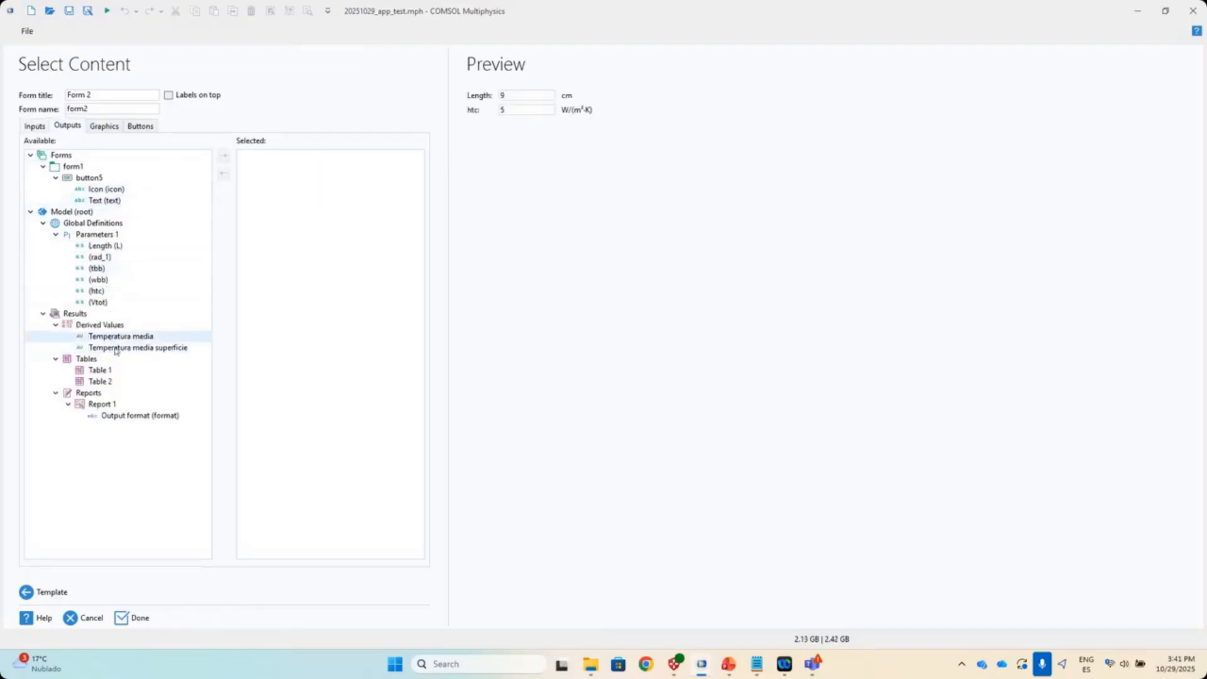
click(116, 349)
click(224, 155)
click(224, 155)
click(104, 125)
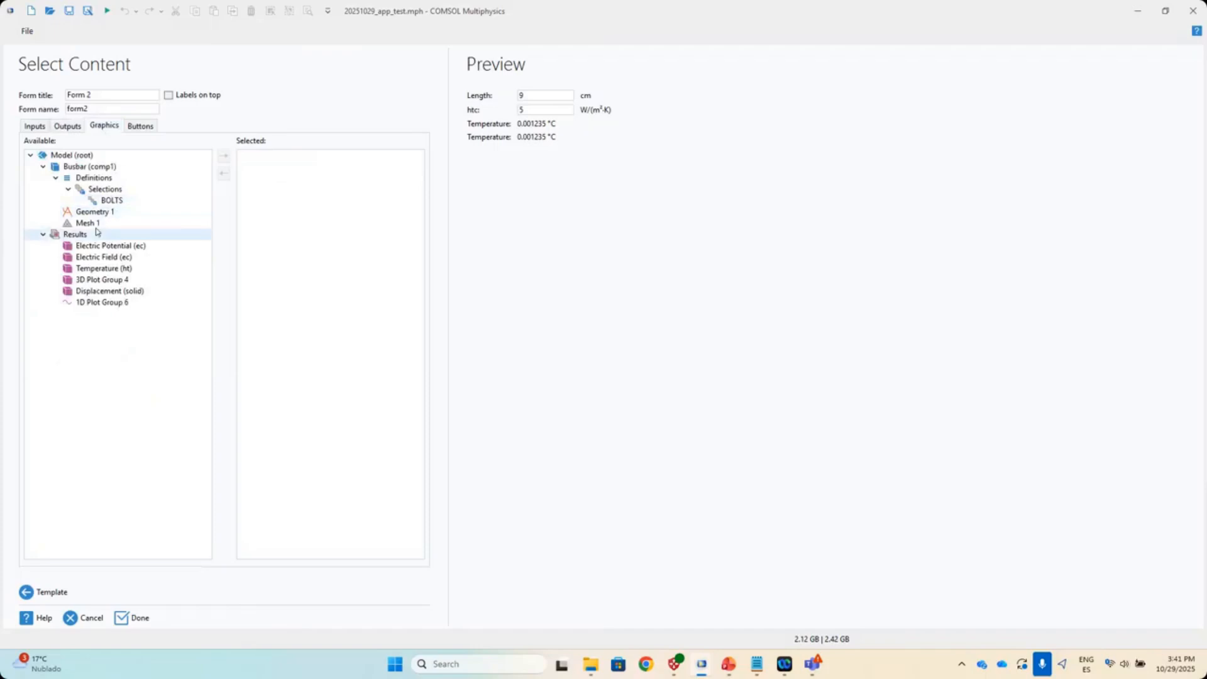
click(135, 269)
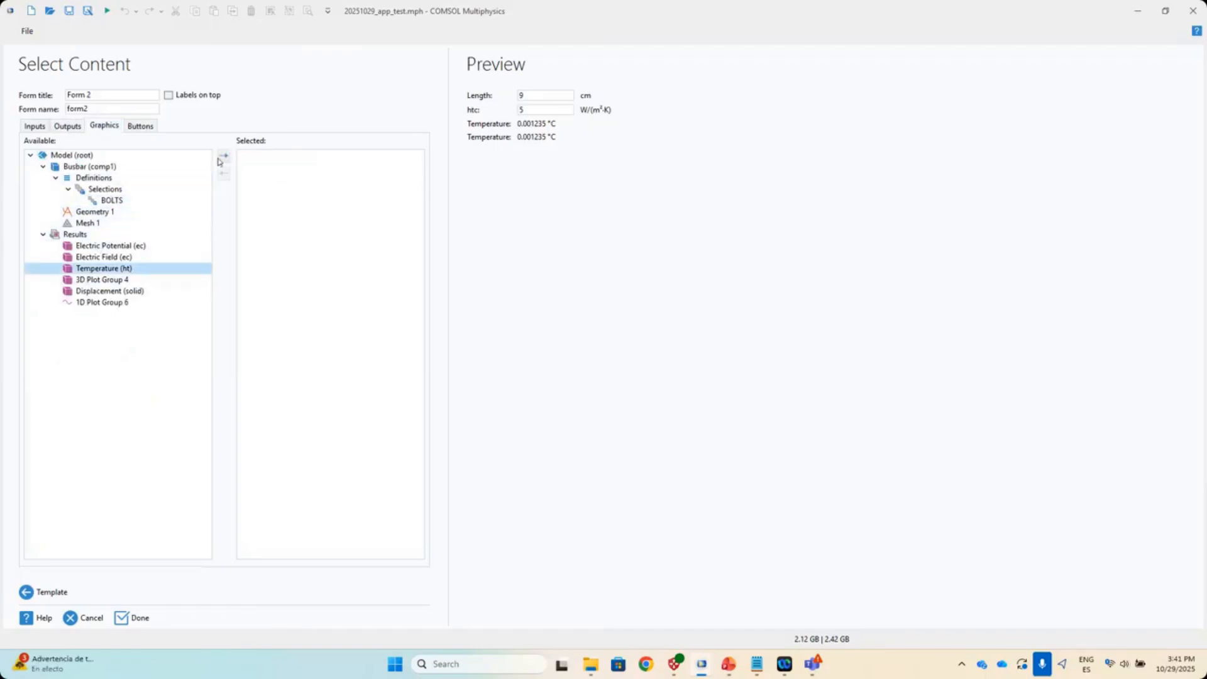
click(224, 158)
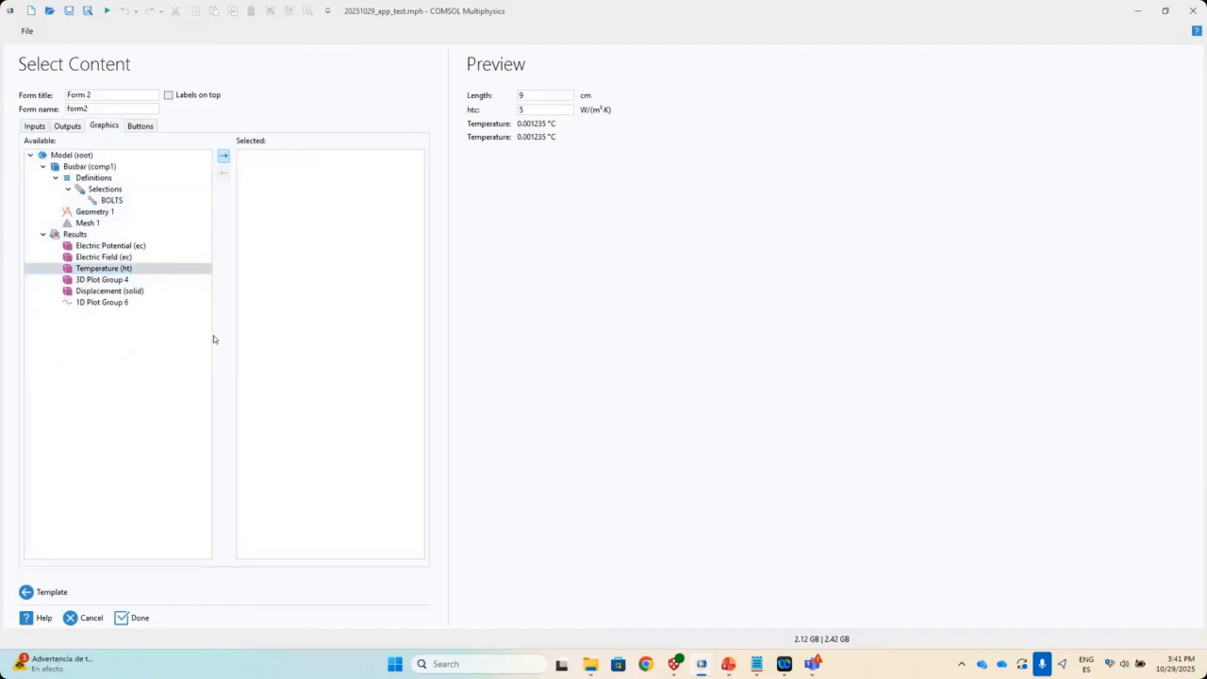
- Add a Compute Study 1 button and finish creating form2
click(140, 126)
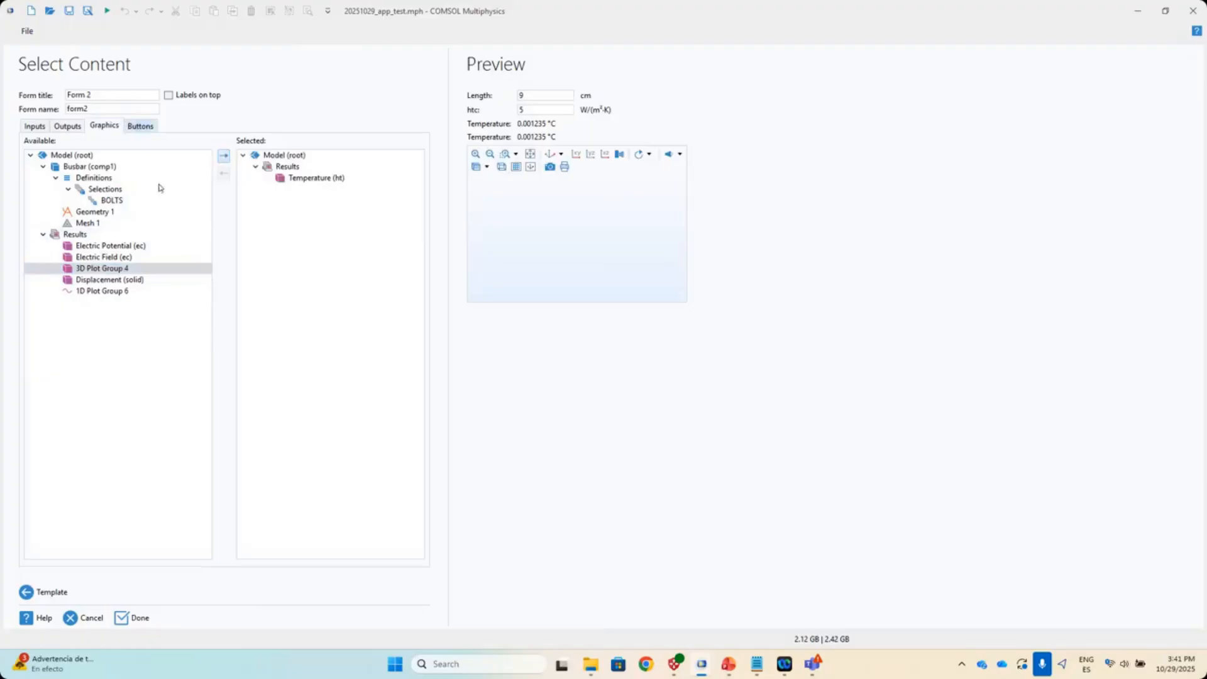
click(73, 246)
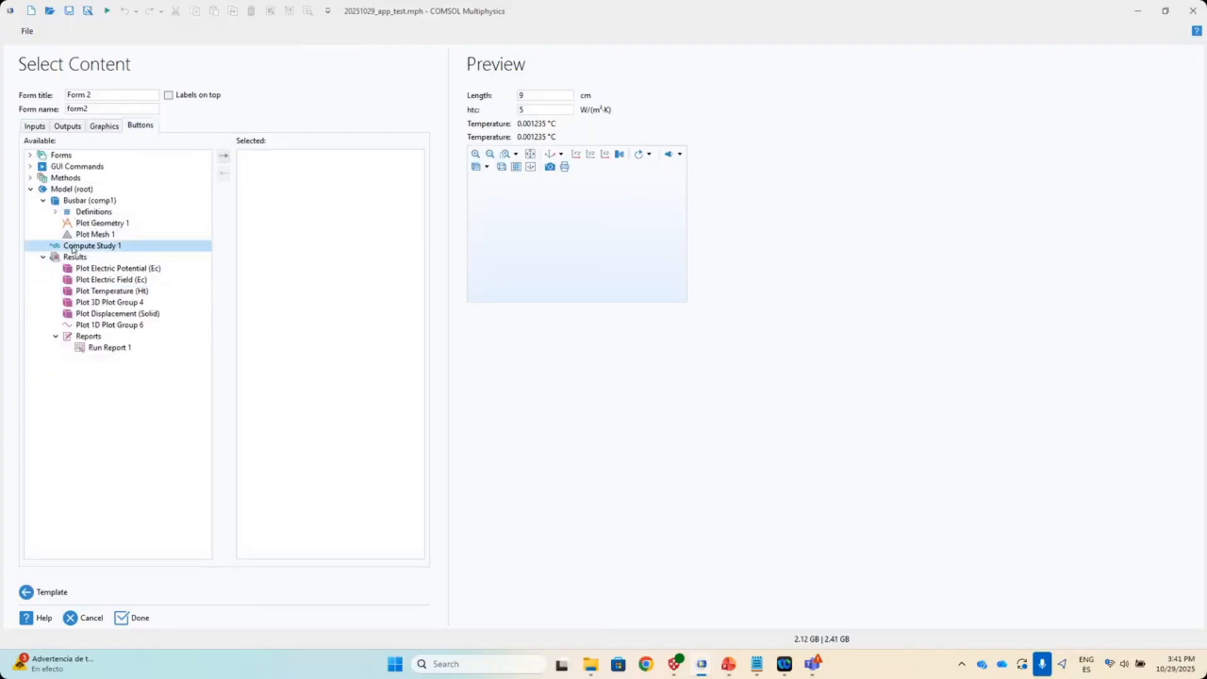
click(224, 155)
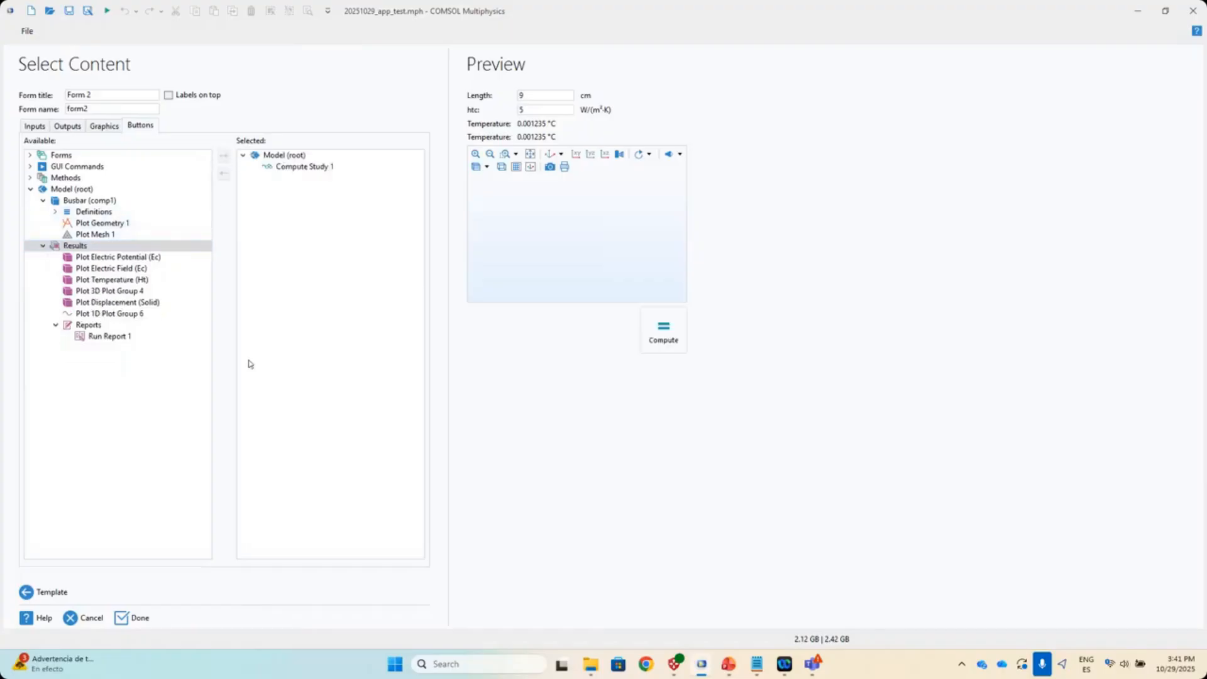
click(322, 168)
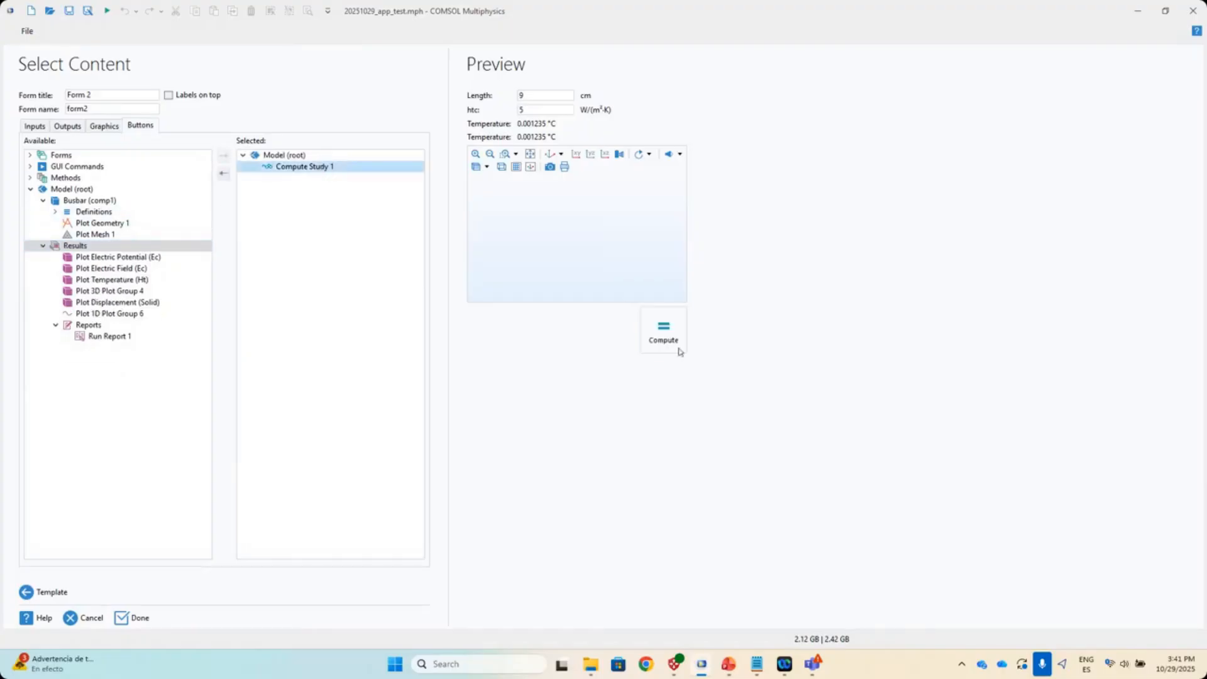
click(136, 619)
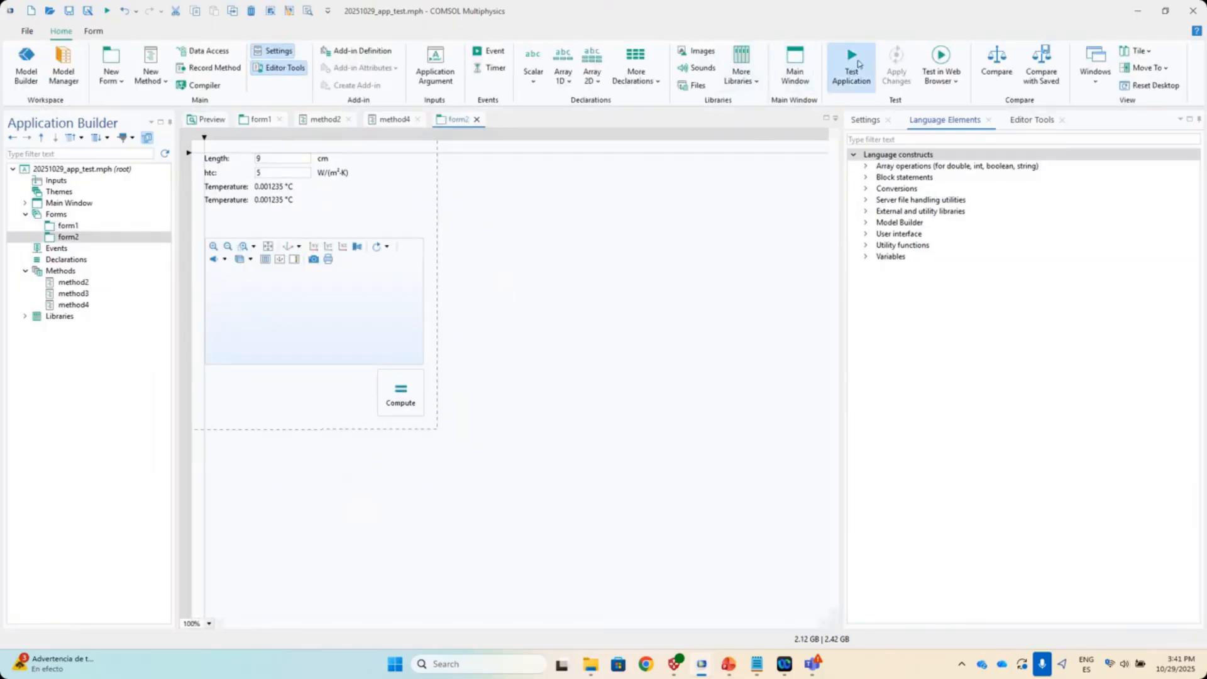
click(846, 94)
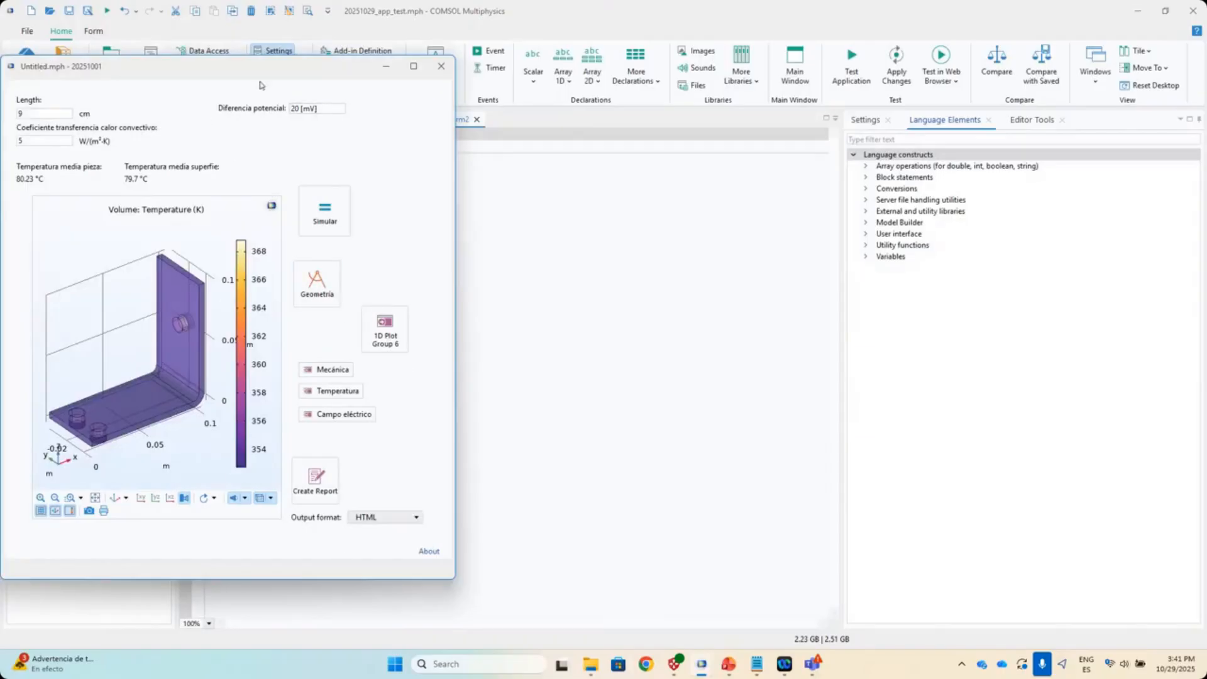
drag(236, 72, 321, 116)
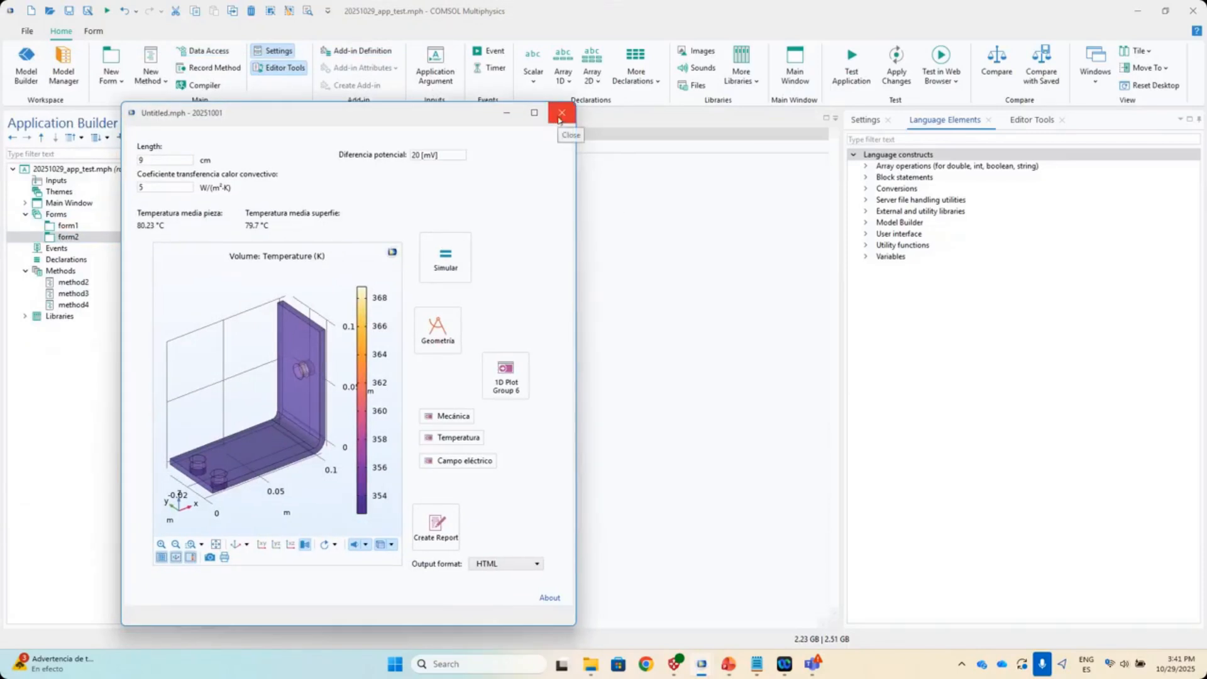
click(561, 113)
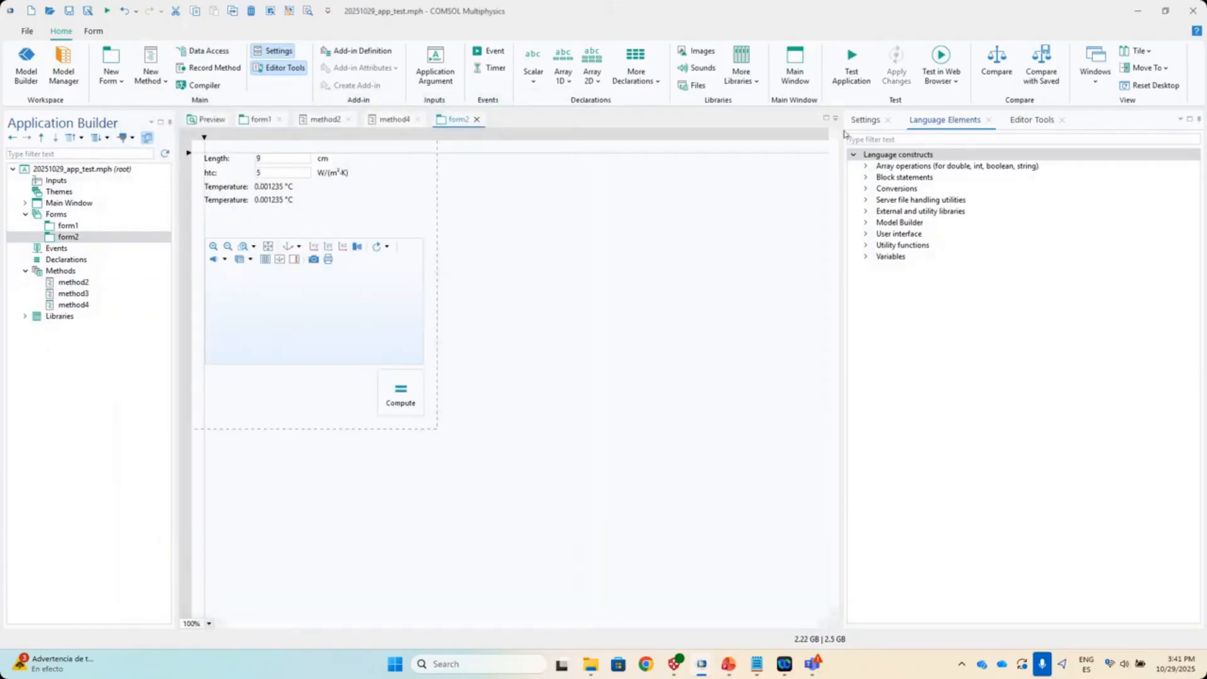